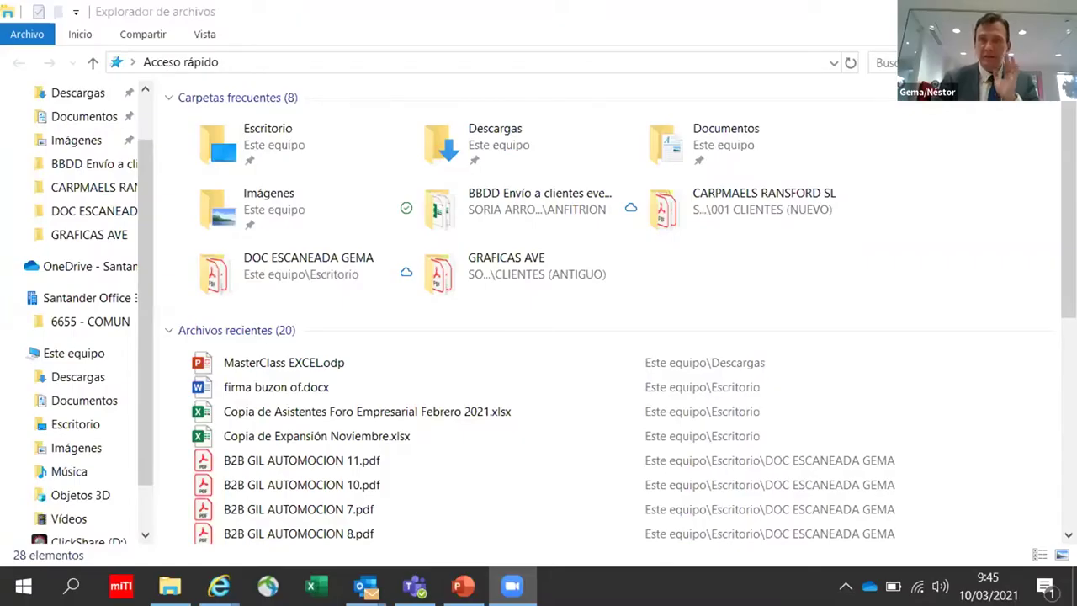
Step: Create a new desktop folder named 'Work cafe santander grupo nexcom'
key(super+d)
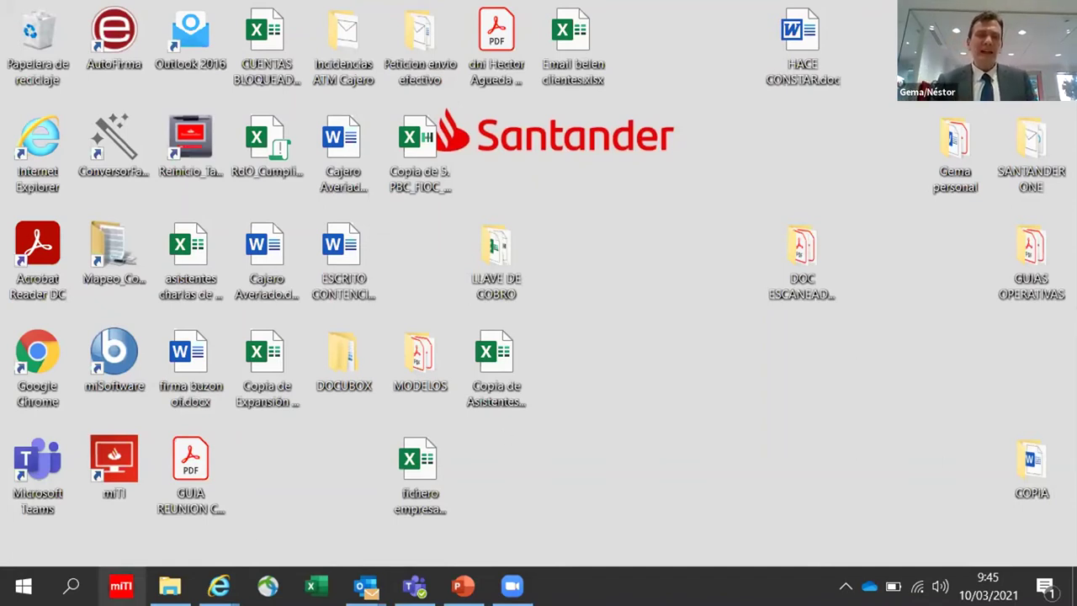
click(170, 585)
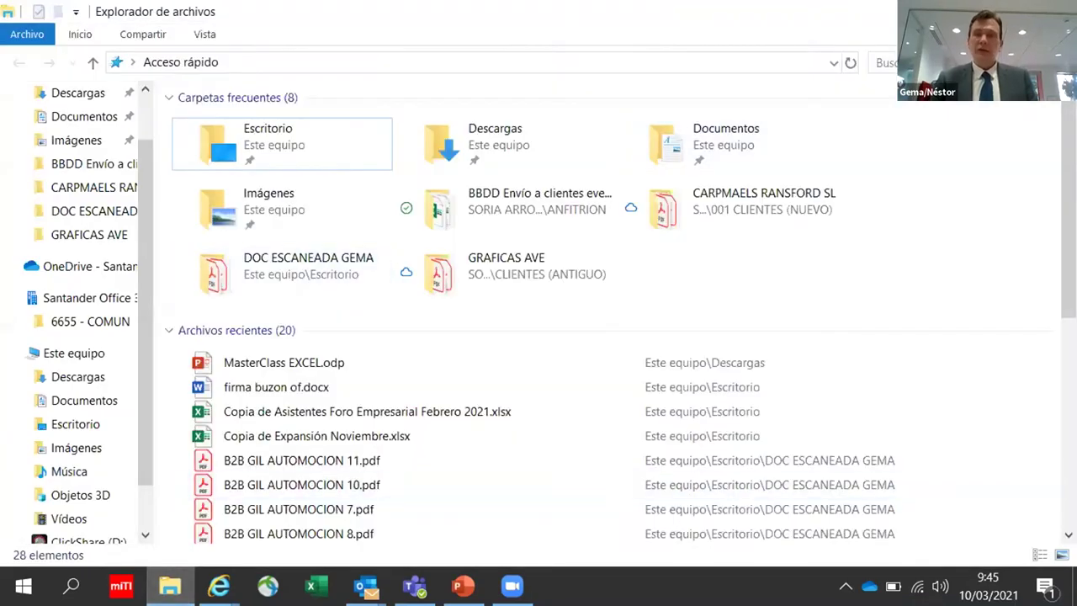
key(super+d)
right_click(652, 229)
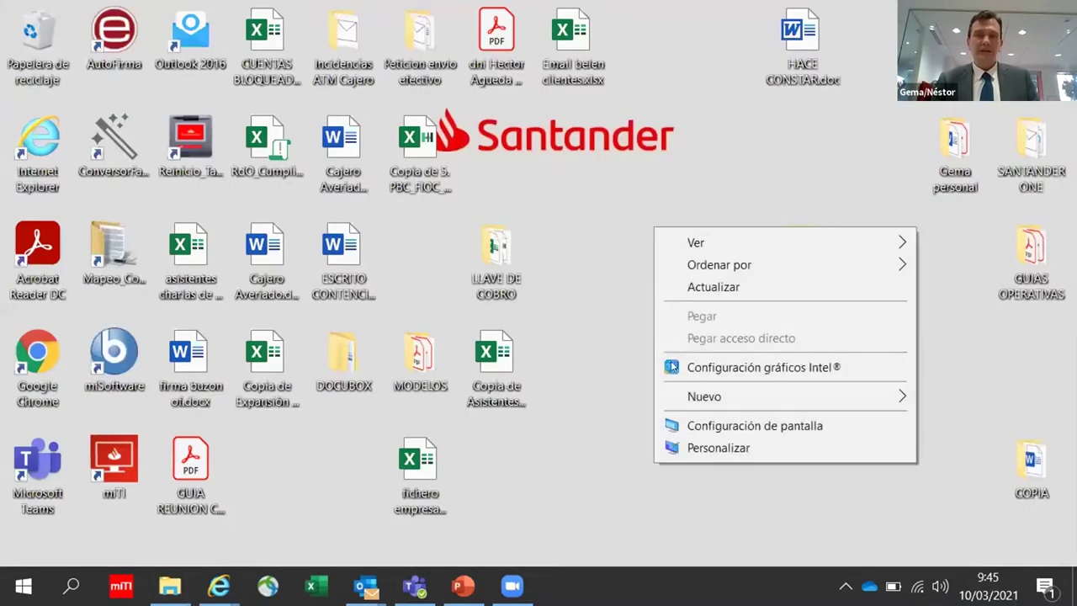
mouse_move(697, 397)
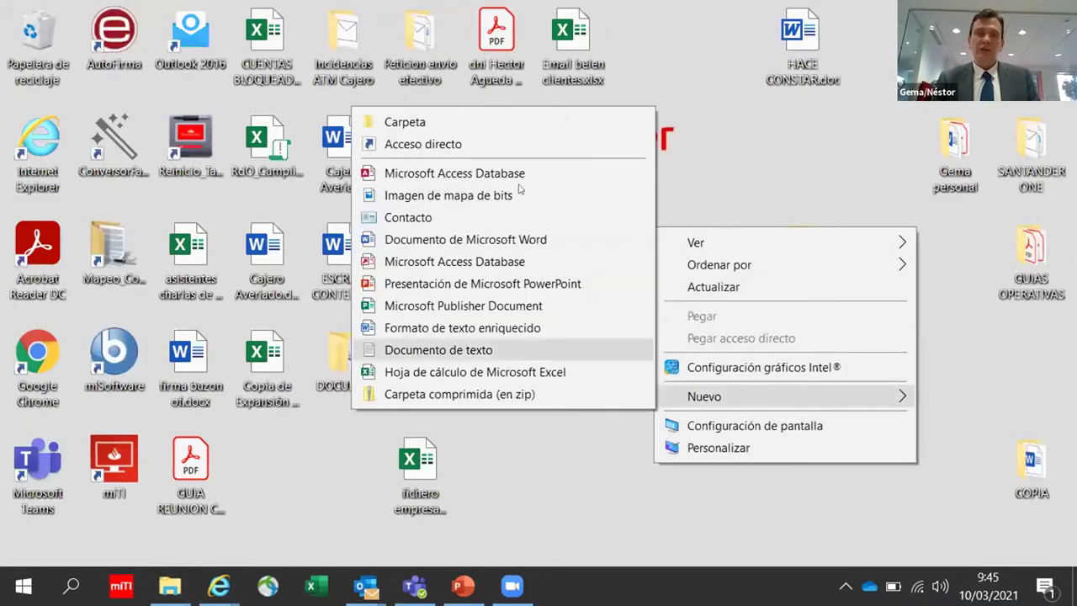
click(533, 122)
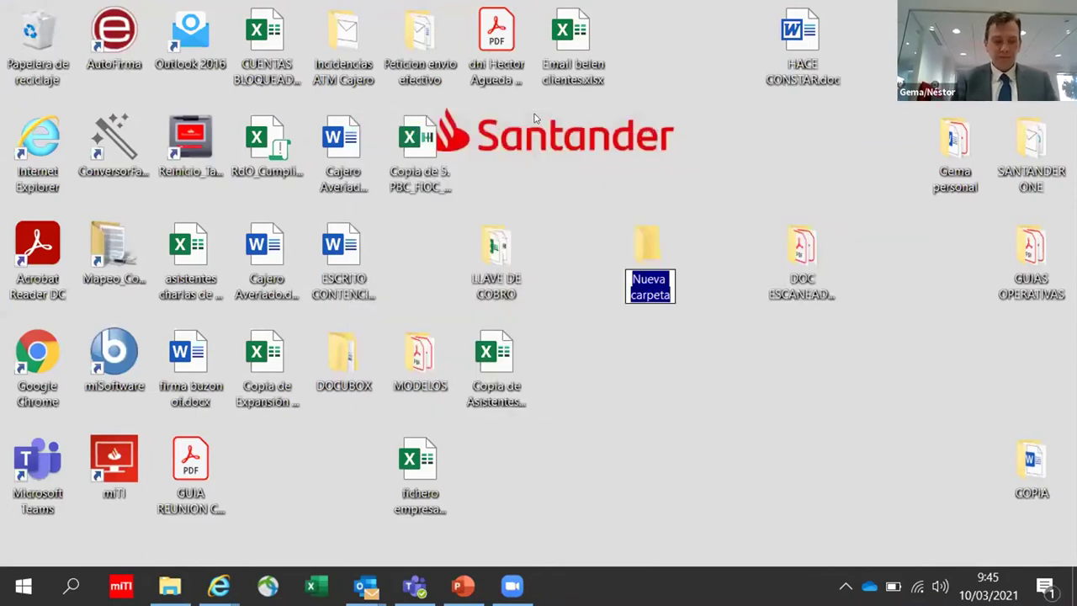
text(Work ca)
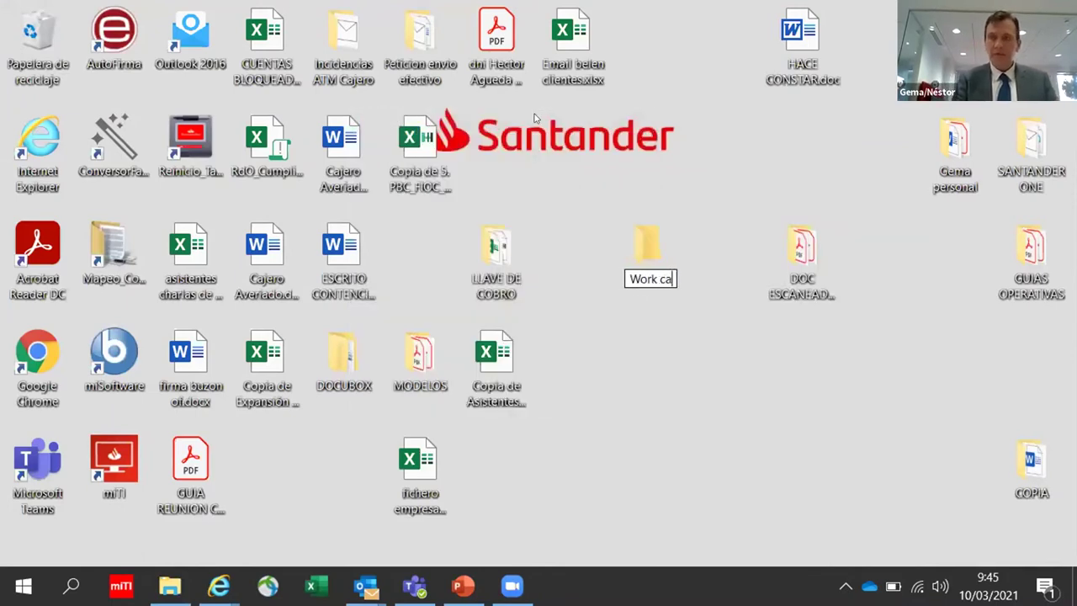
text(fe santan)
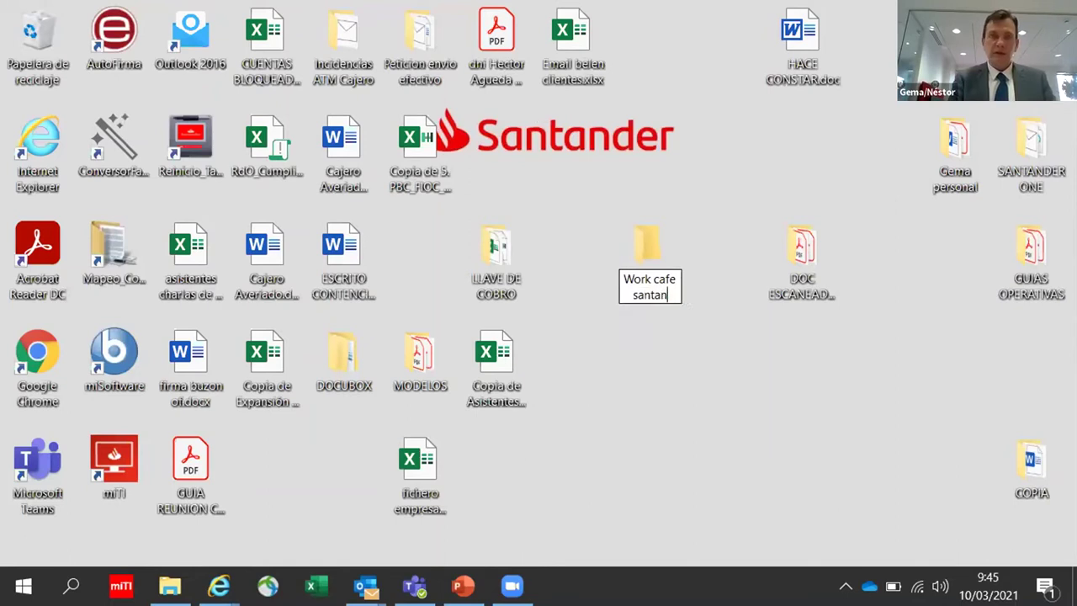
text(der grupo ne)
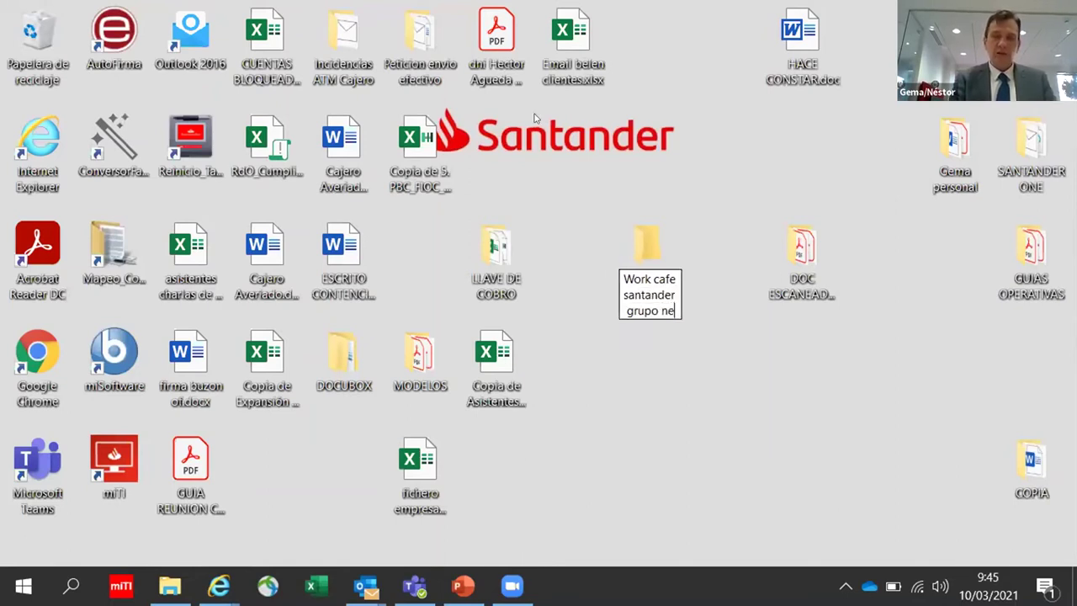
text(xcom)
key(Return)
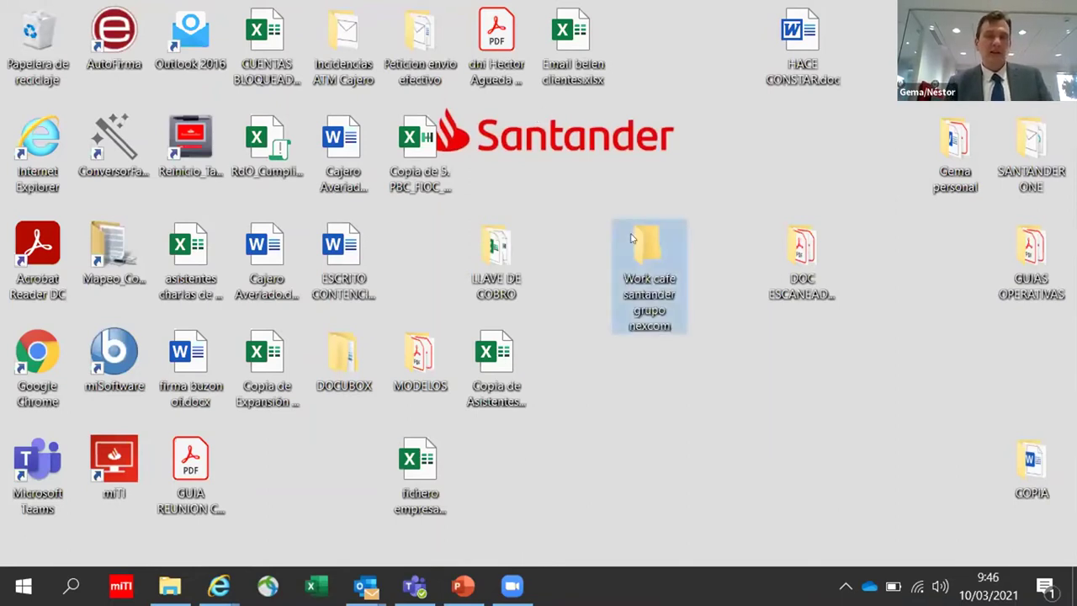
Step: Open the folder and create an empty PowerPoint presentation in it named Teoria.pptx
double_click(632, 238)
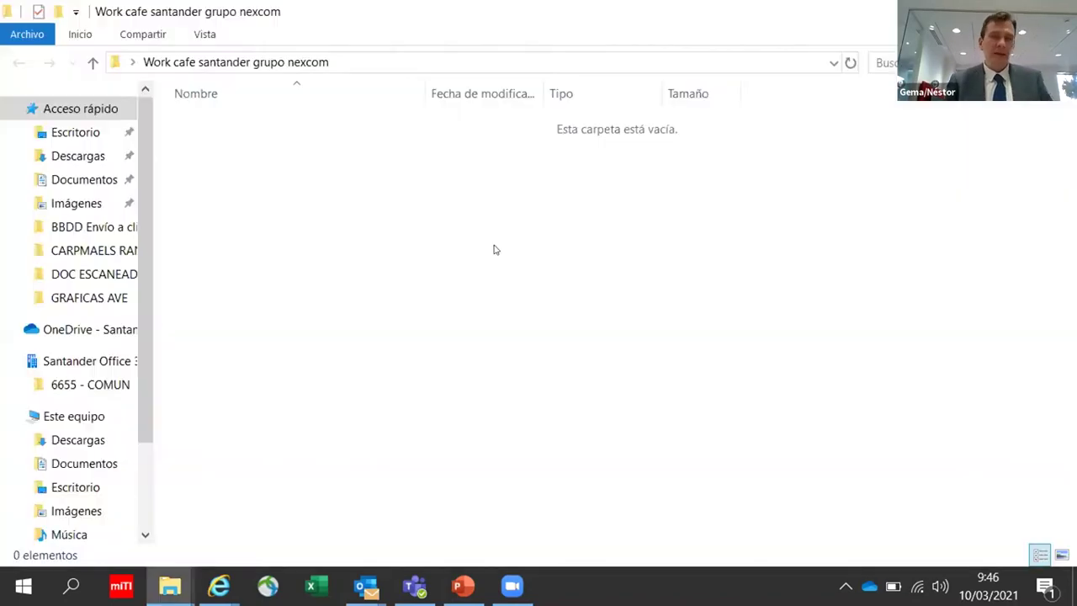
right_click(285, 179)
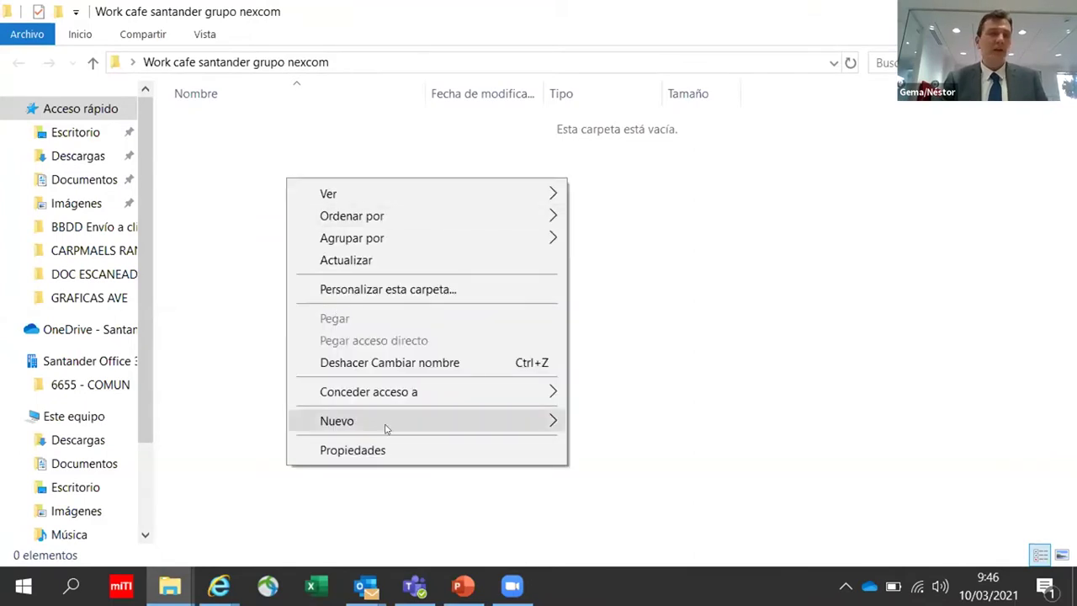
mouse_move(391, 425)
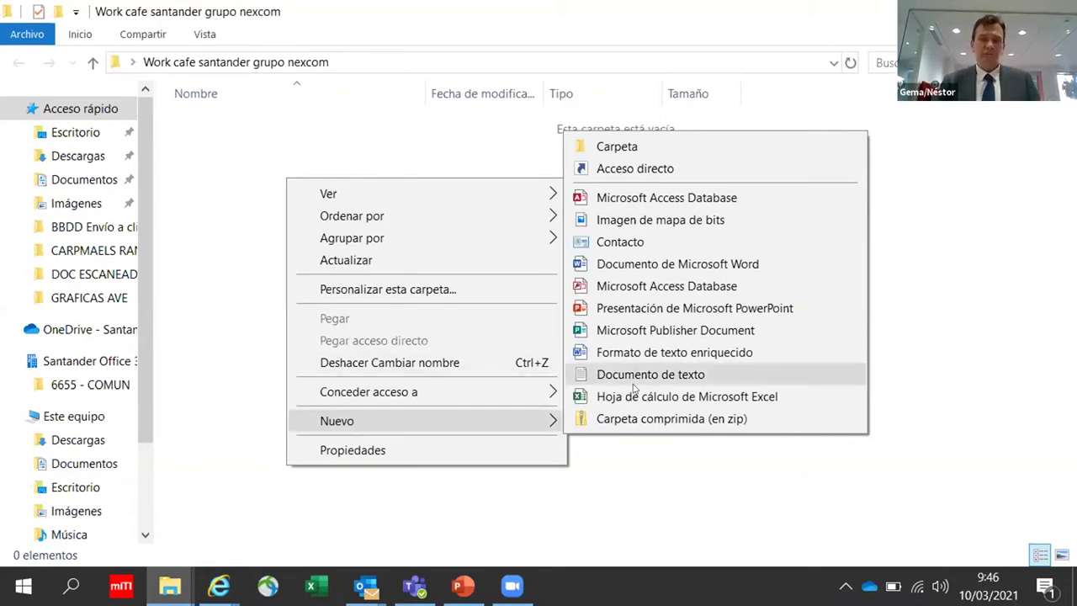
click(665, 312)
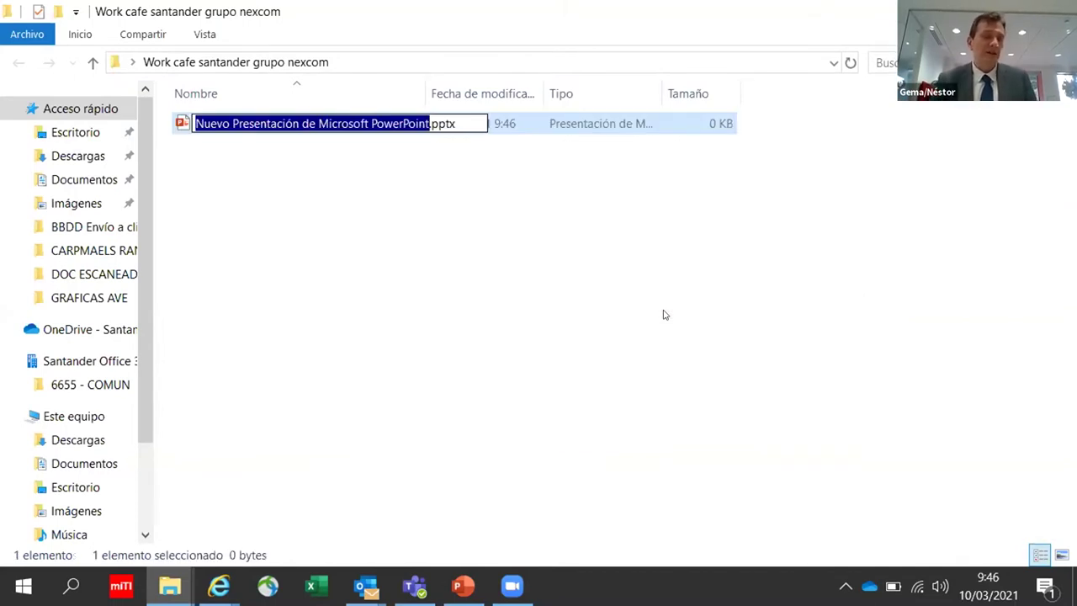
text(Teoria)
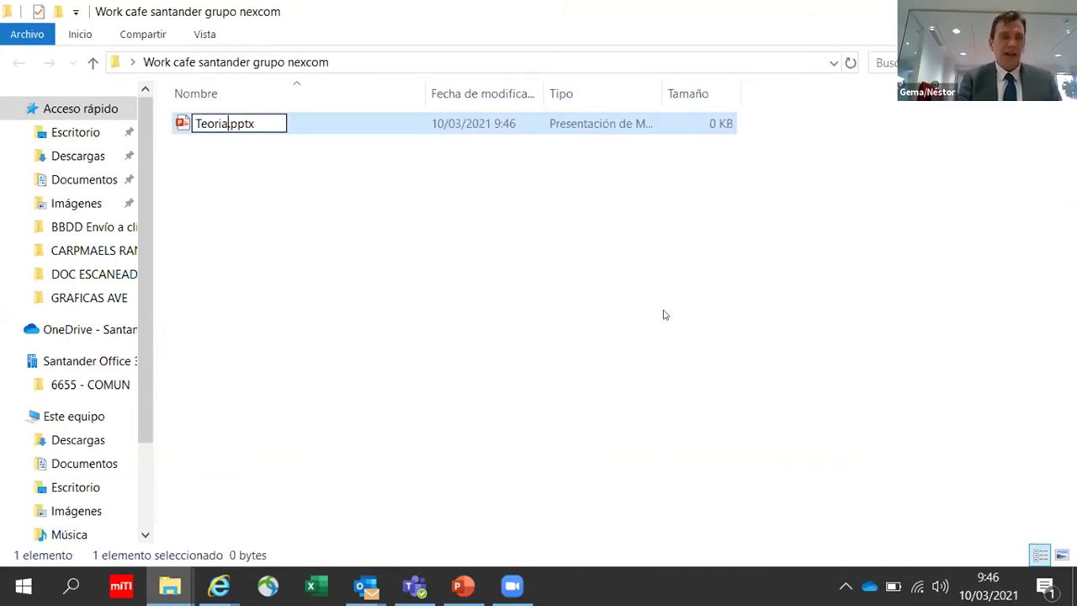
key(Return)
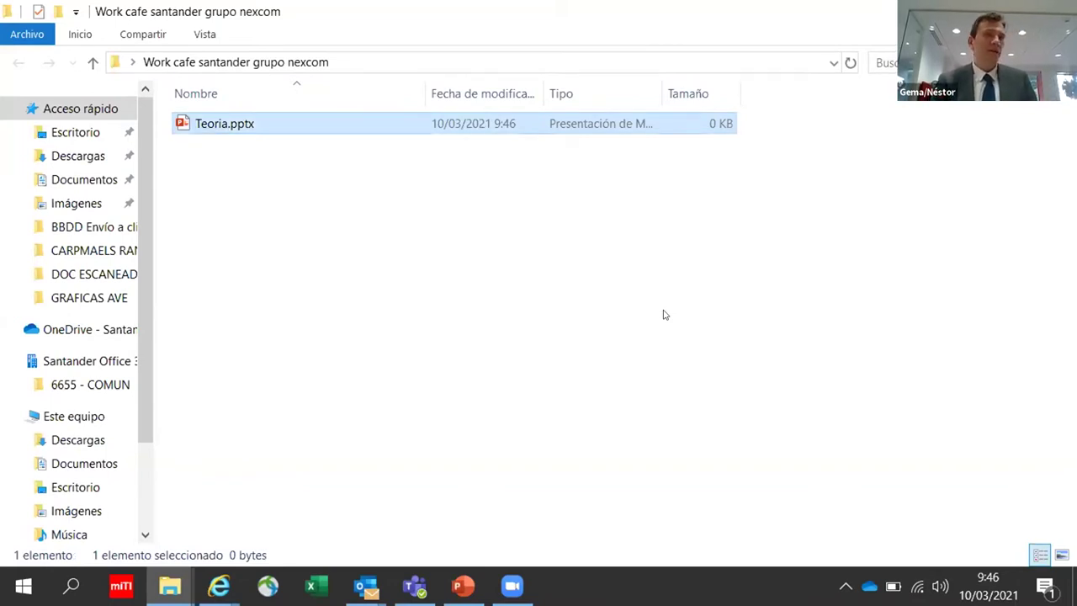
click(263, 139)
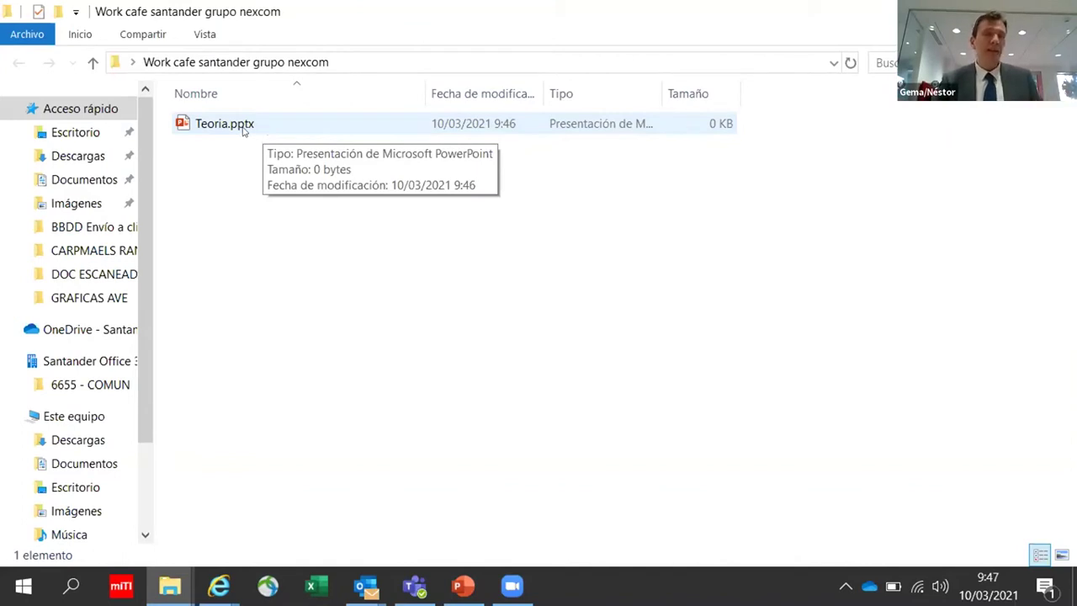
Step: Open Teoria.pptx in PowerPoint and view its Información page showing 0 slides
double_click(244, 128)
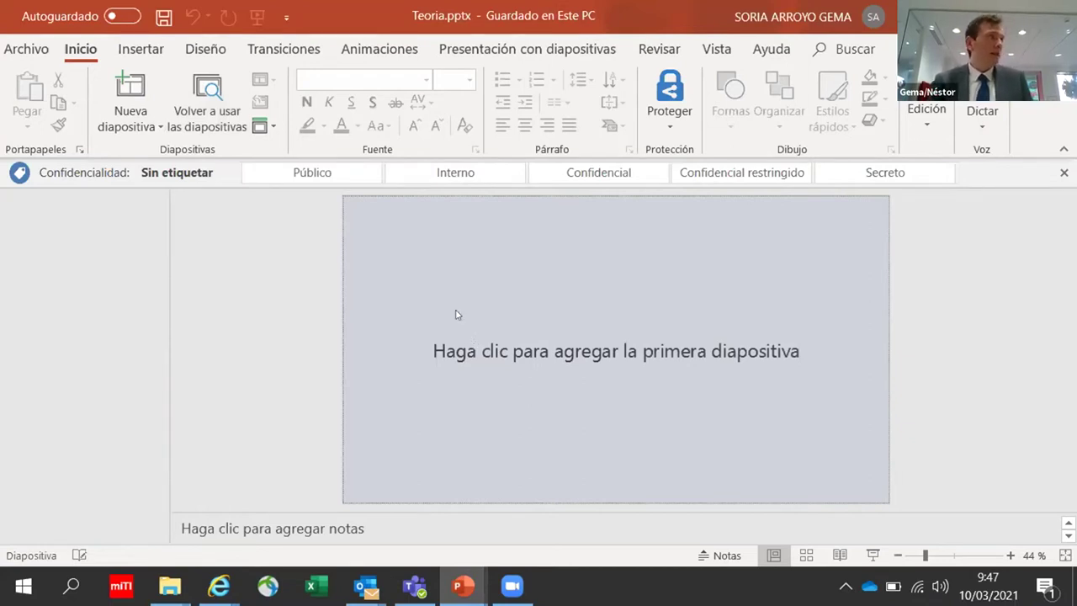
click(45, 56)
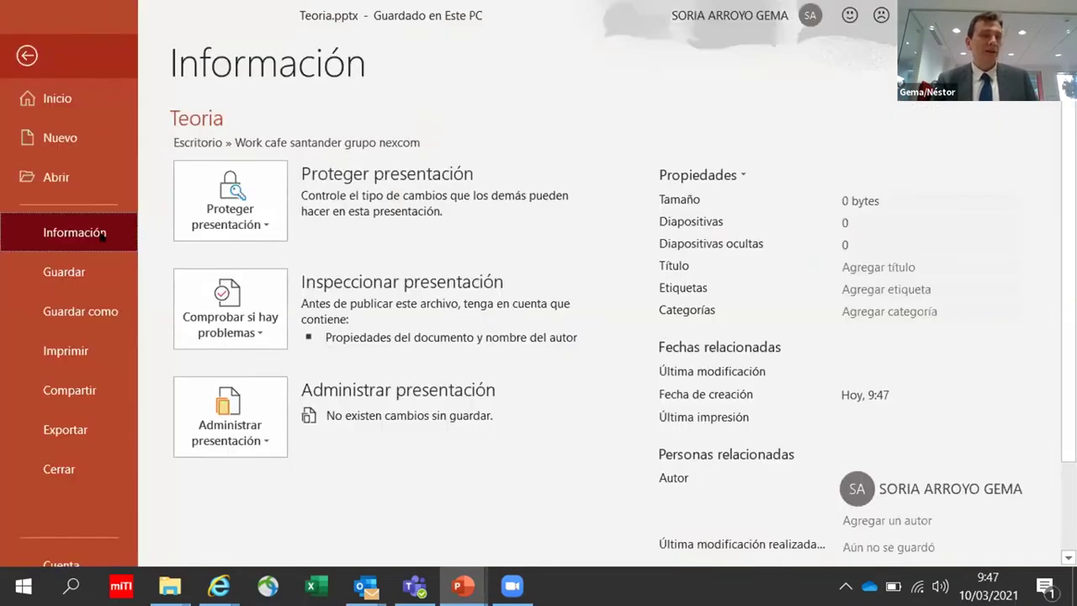
Step: Search the online presentation templates for 'conferencia'
click(75, 142)
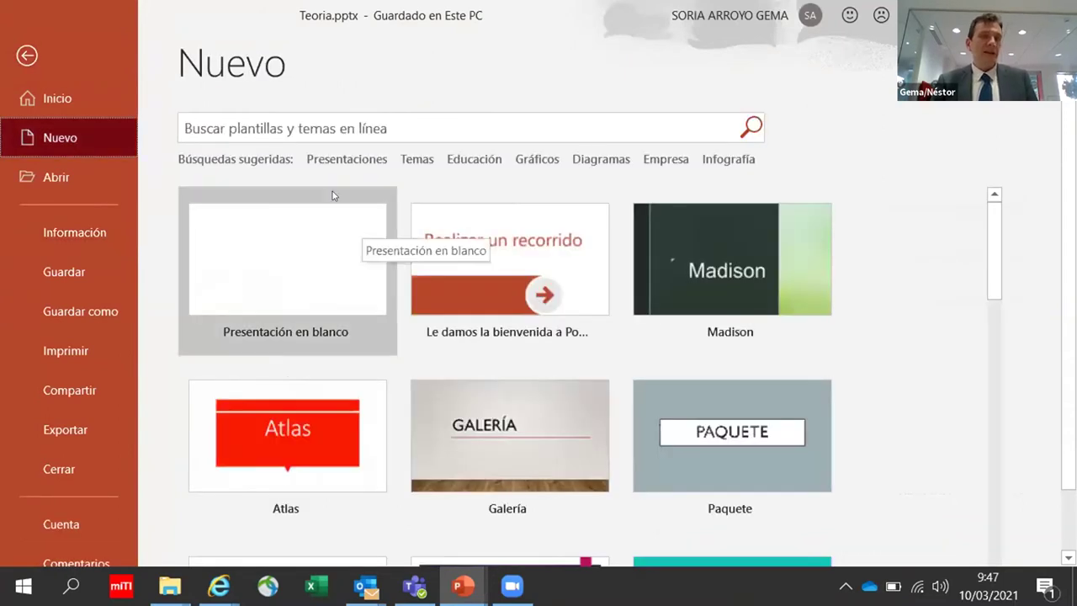
click(340, 126)
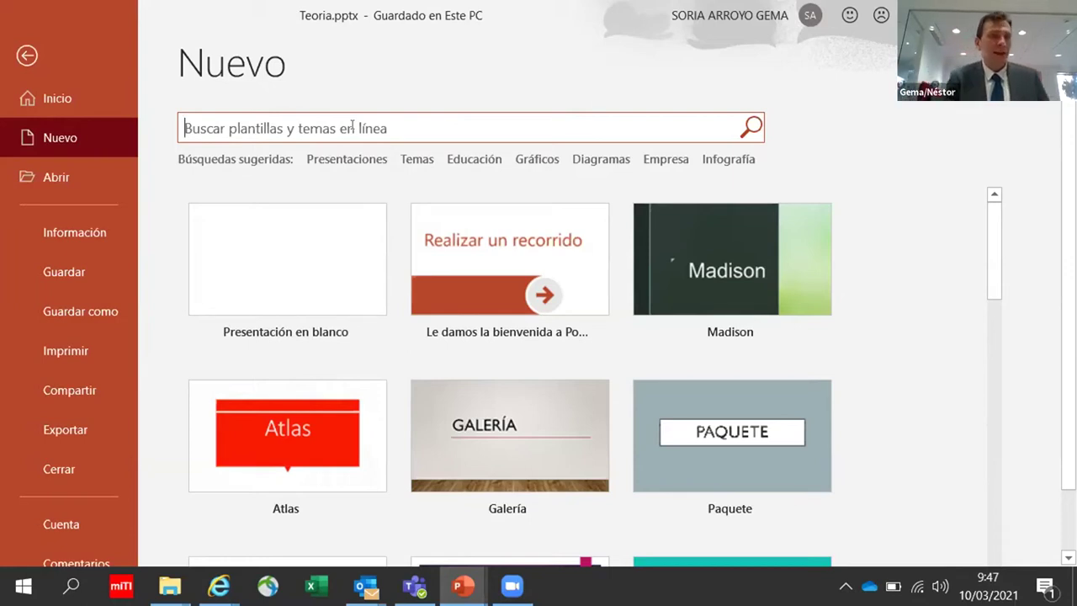
text(confer)
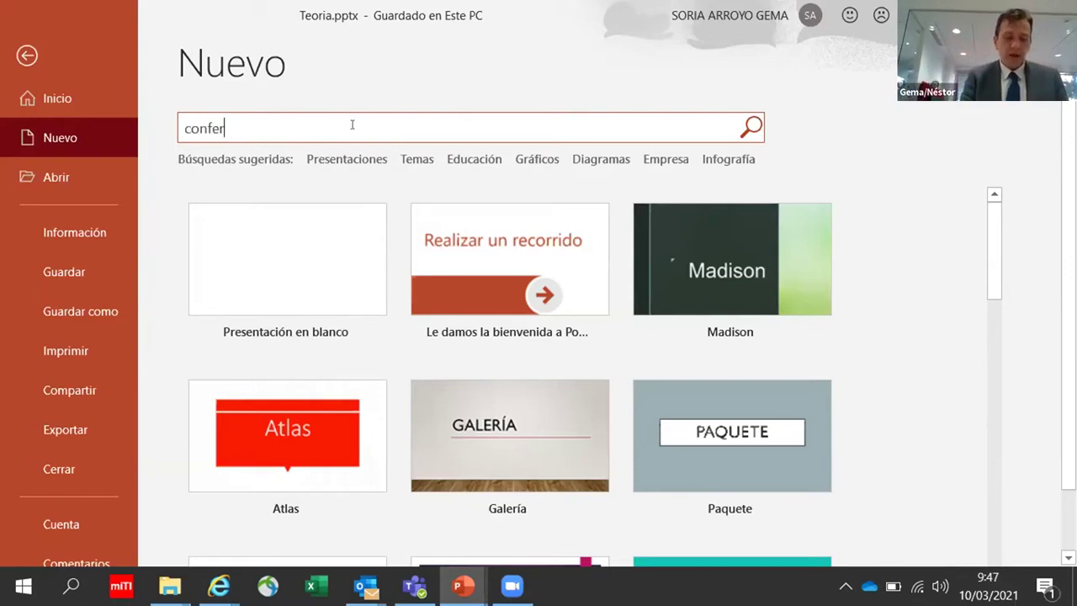
text(encia)
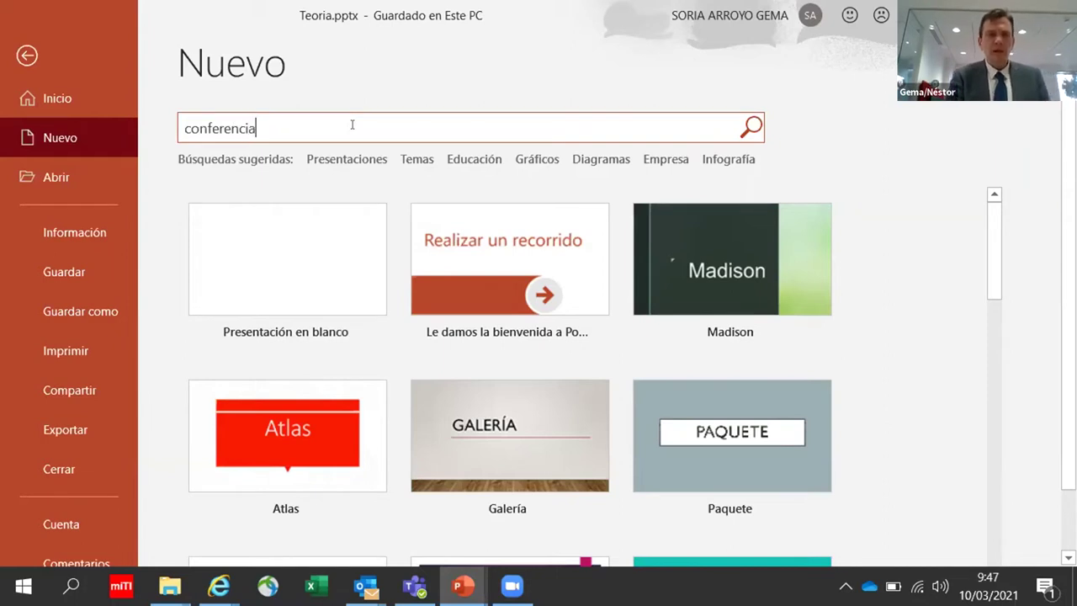
key(Return)
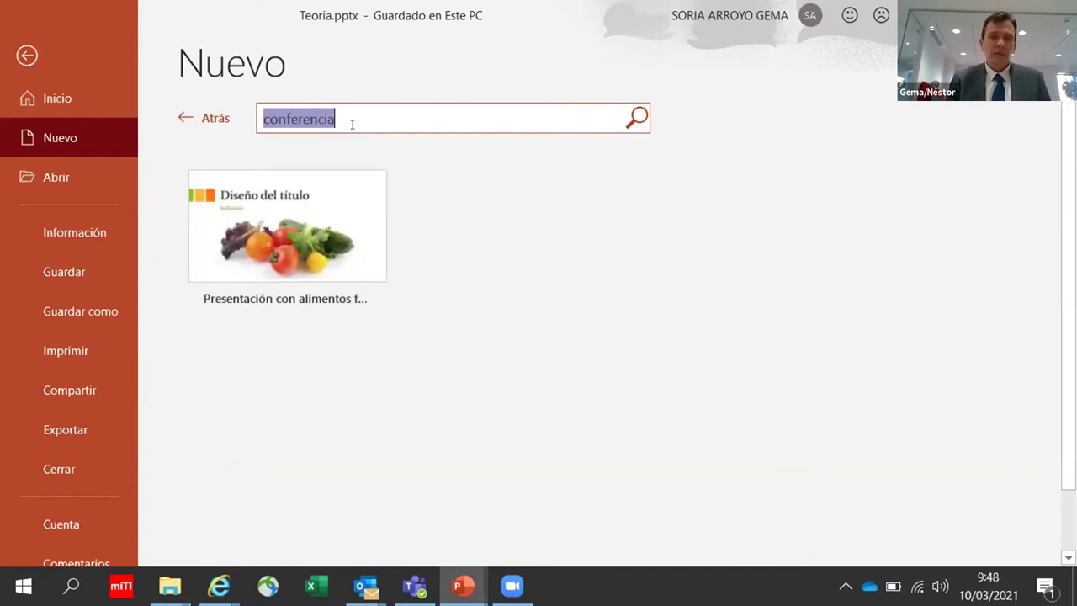
Step: Search templates for 'empresa' and create a presentation from Diseño de Marco arquitectura
click(181, 116)
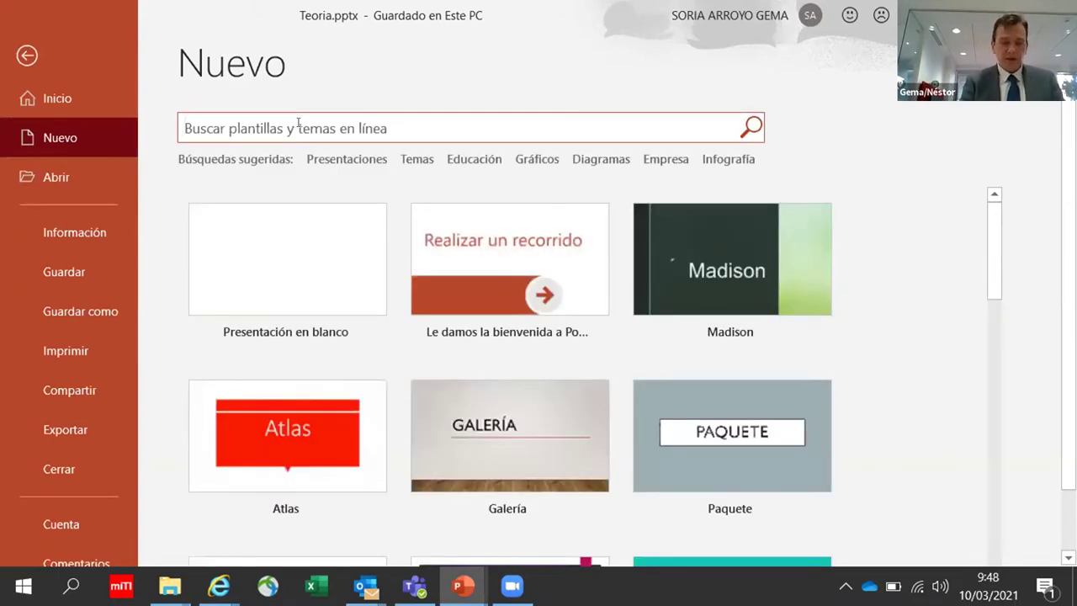
text(empresa)
key(Return)
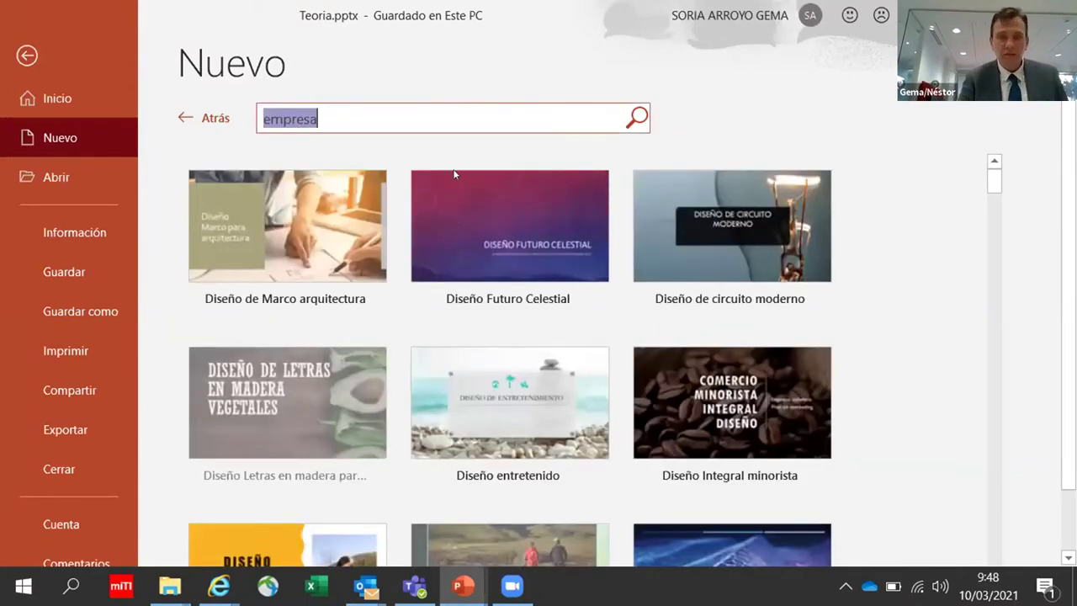
scroll(616, 233, down, 1)
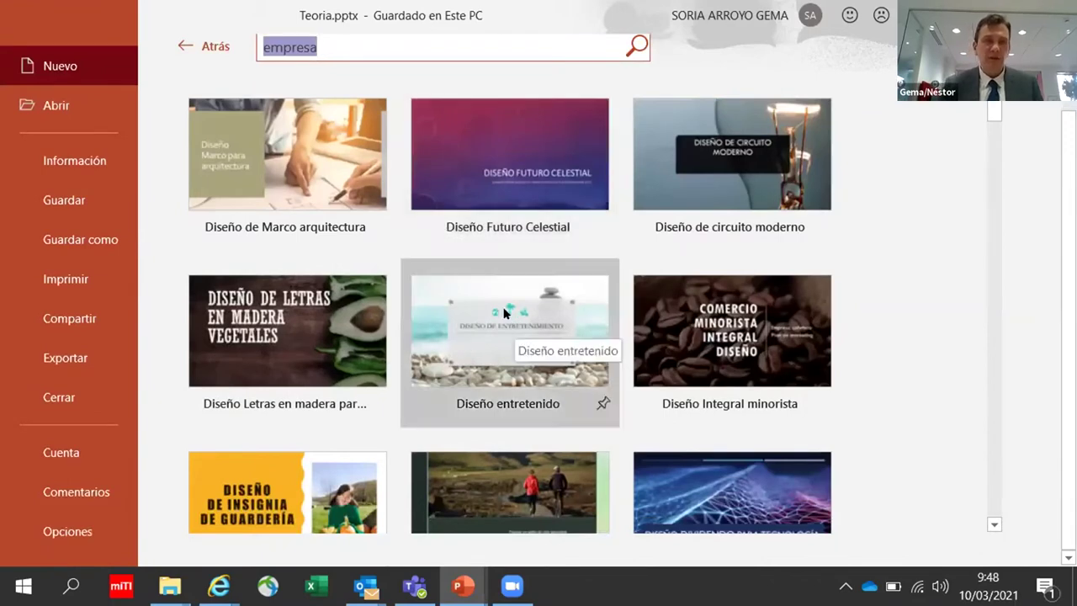
scroll(282, 238, up, 1)
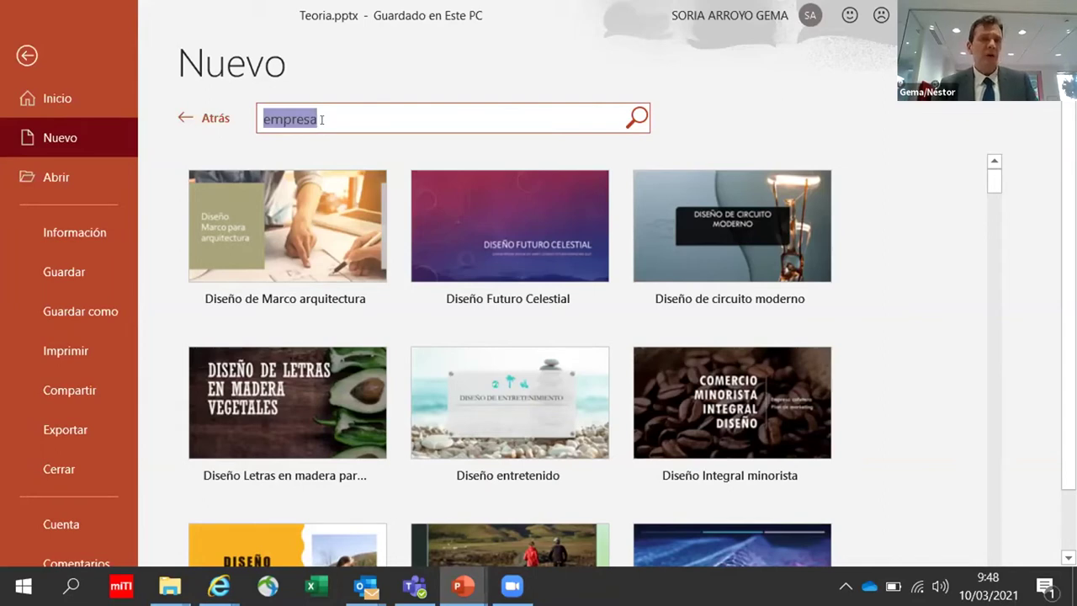
click(296, 222)
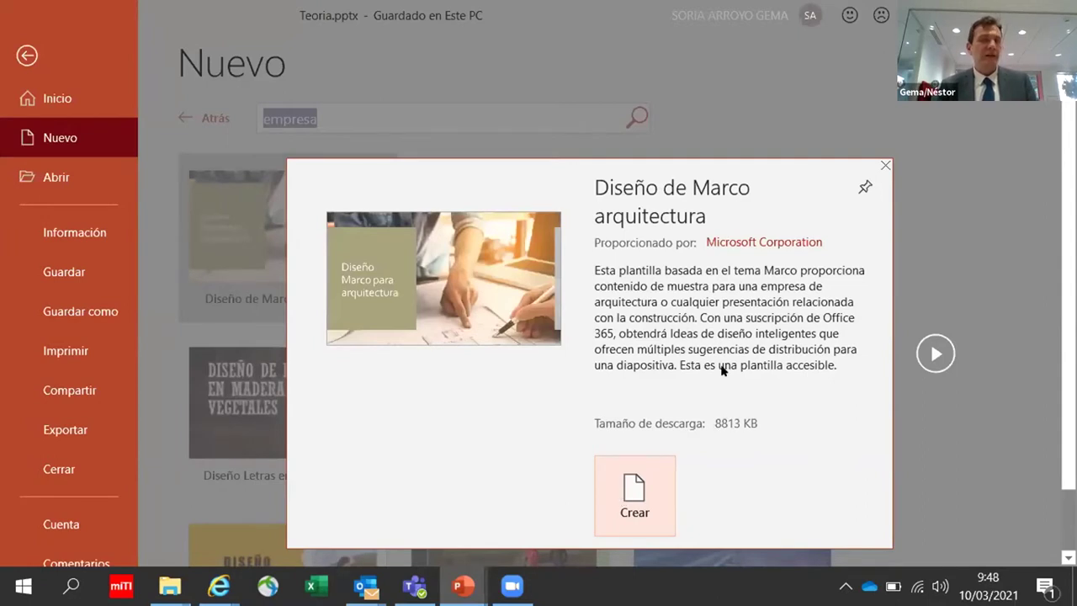
click(636, 486)
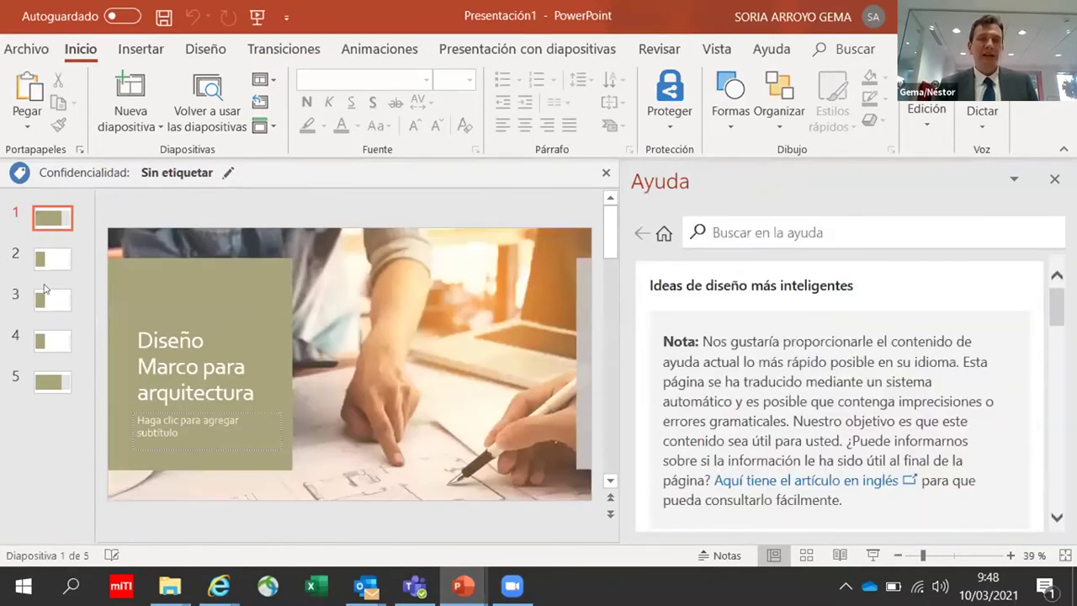
Step: Close the Help pane and review the template slides, ending on the title slide
click(1055, 182)
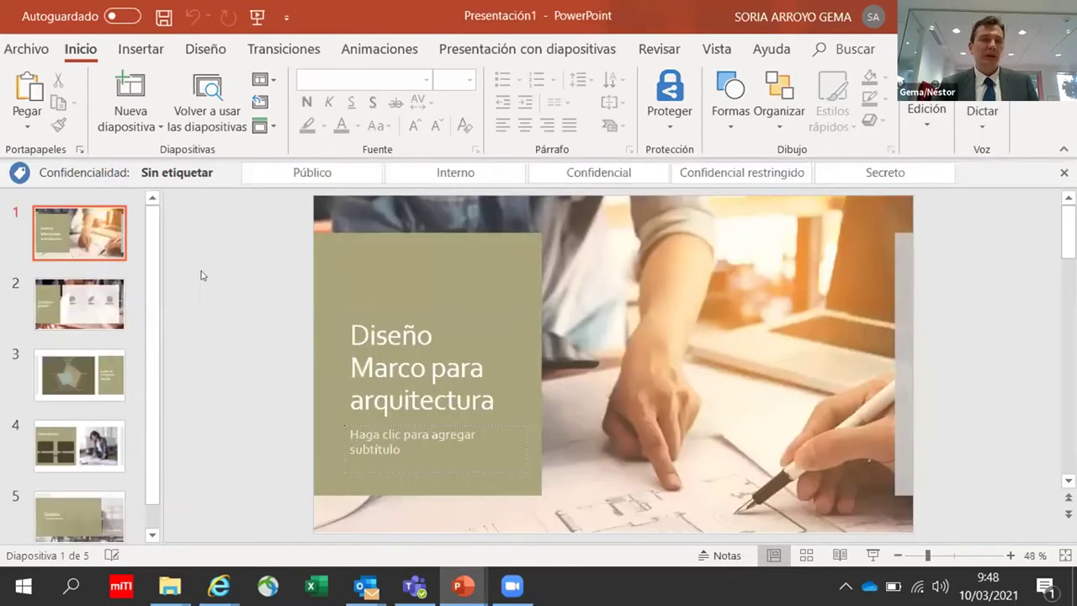
click(106, 313)
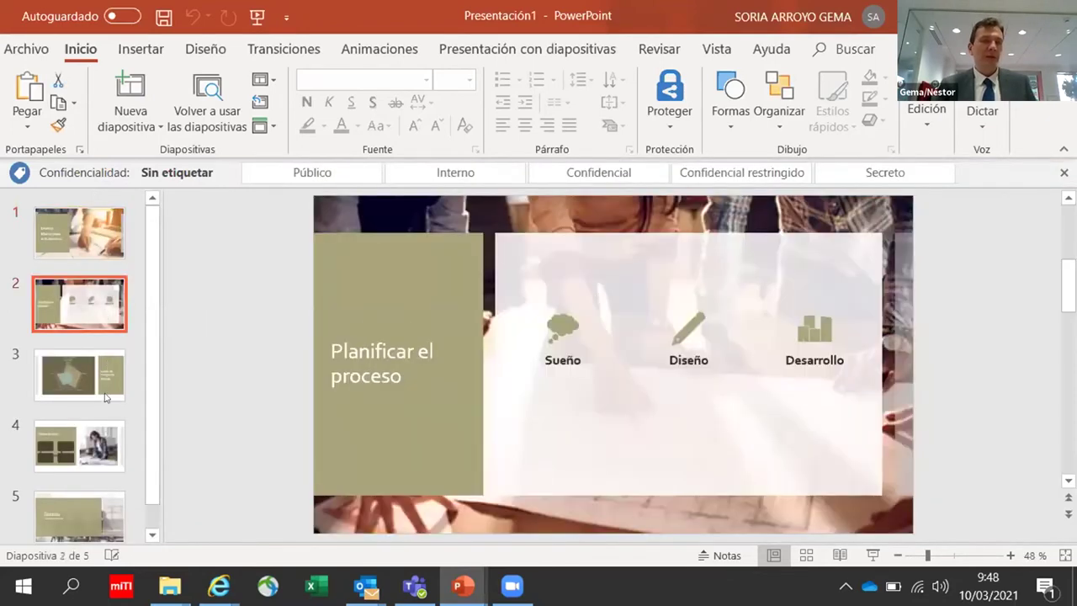
click(101, 459)
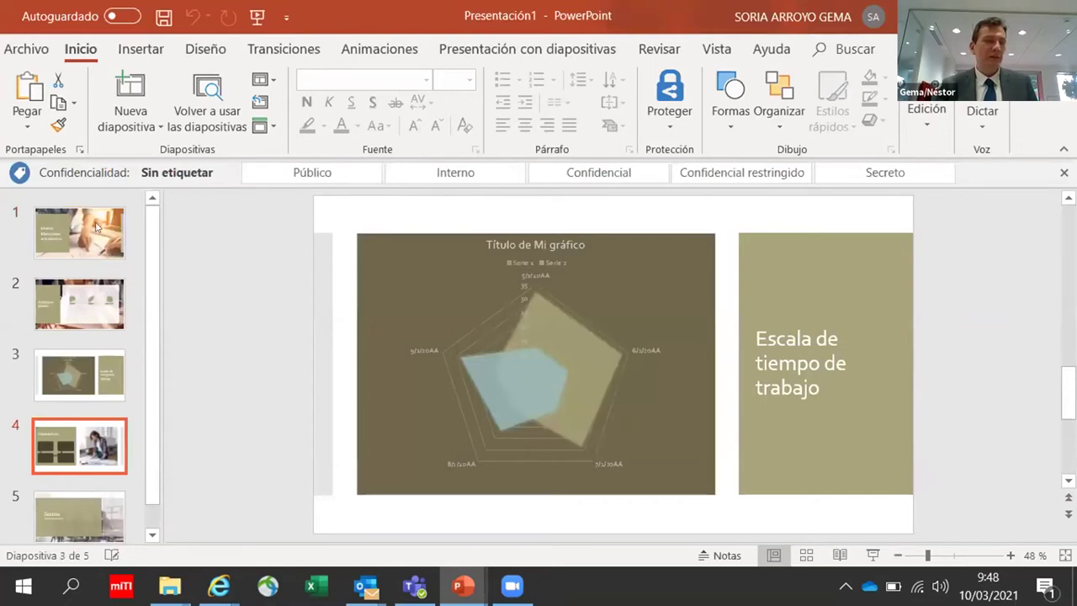
key(Down)
click(88, 303)
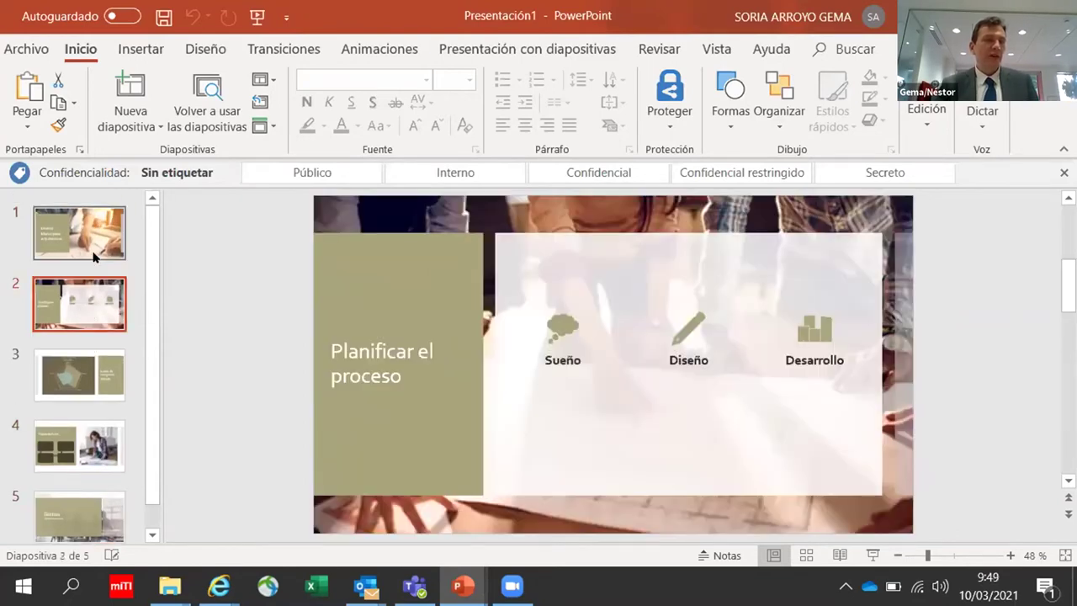
click(103, 244)
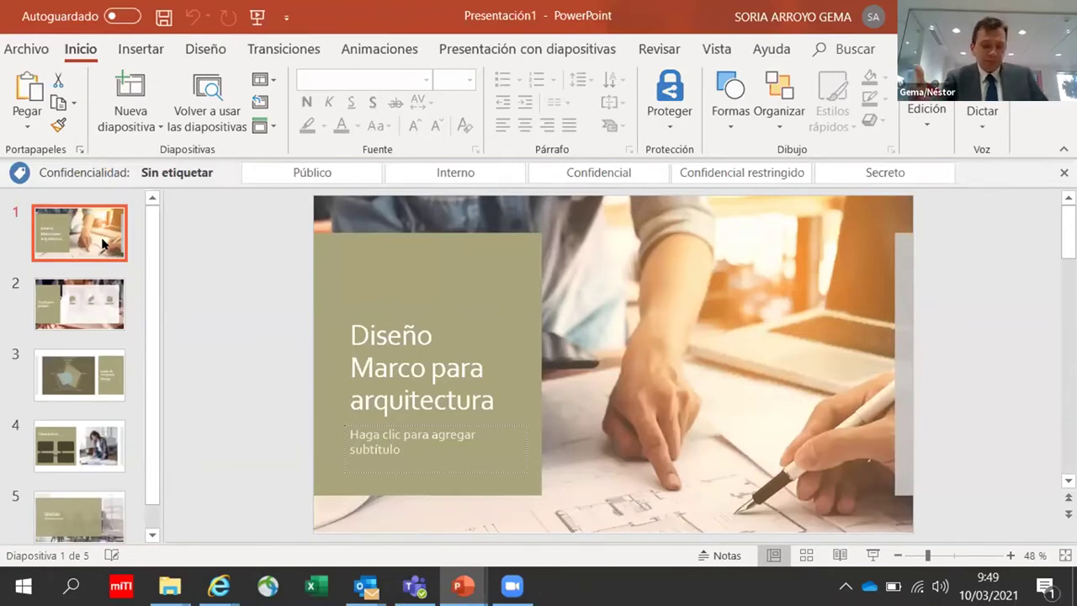
Step: Insert a slide after the title slide and give it the En blanco layout
key(ctrl+m)
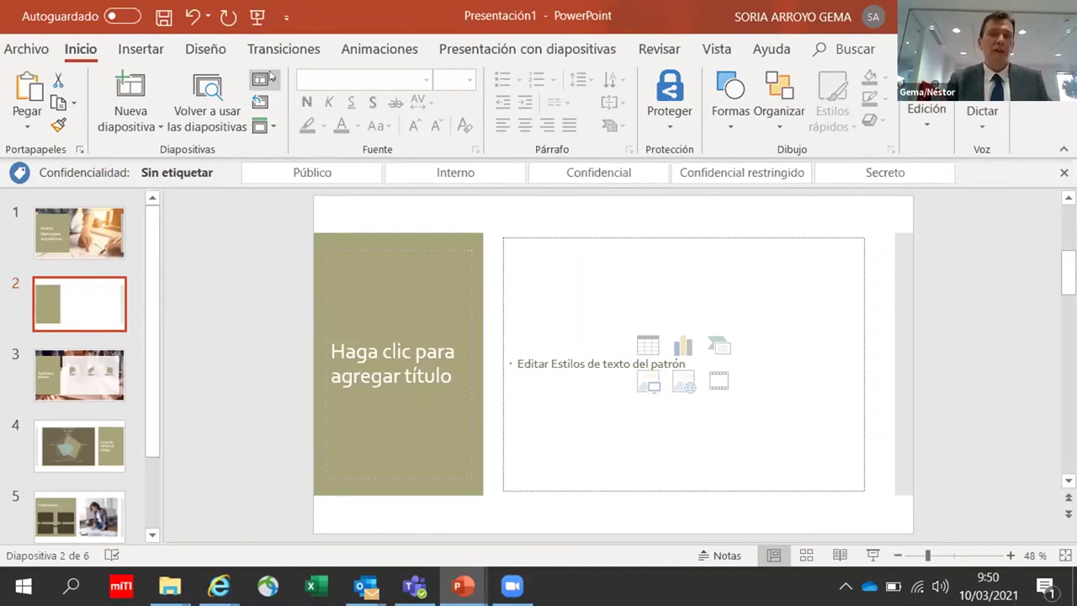
click(268, 78)
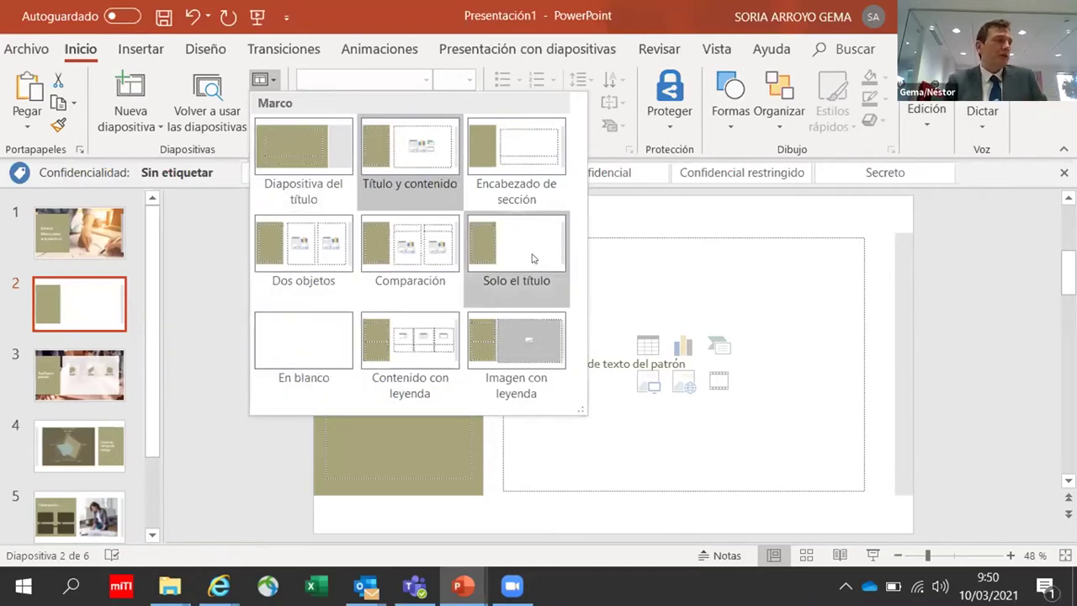
click(291, 364)
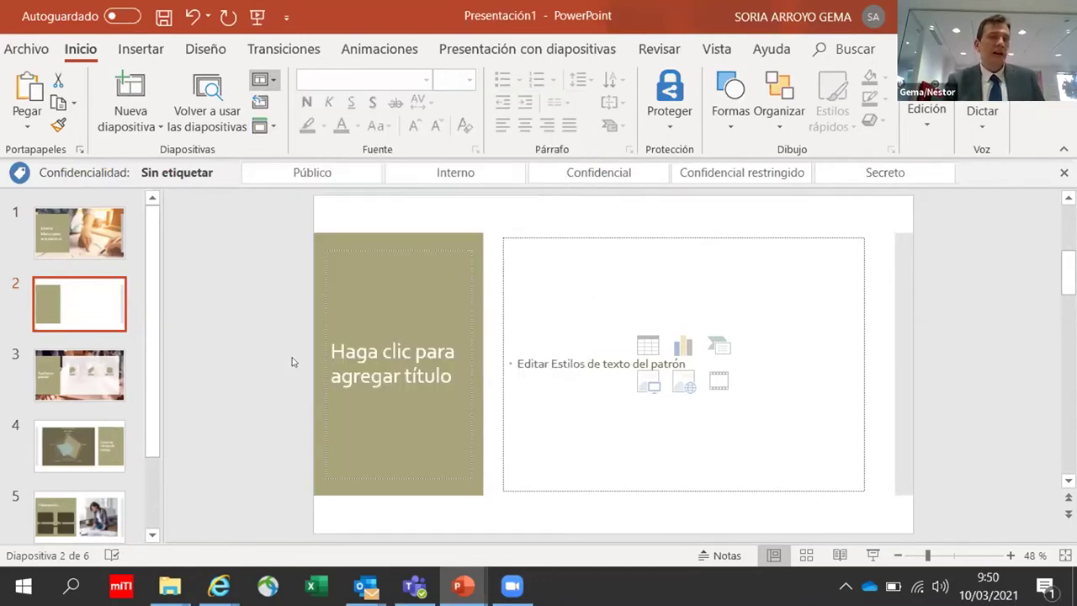
scroll(80, 395, down, 2)
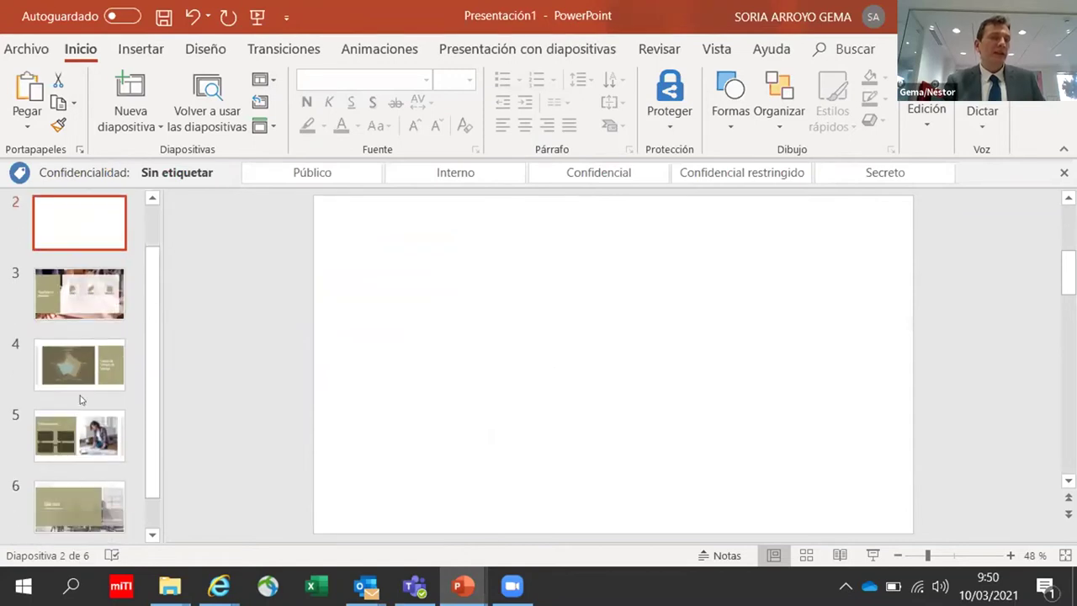
scroll(95, 343, up, 2)
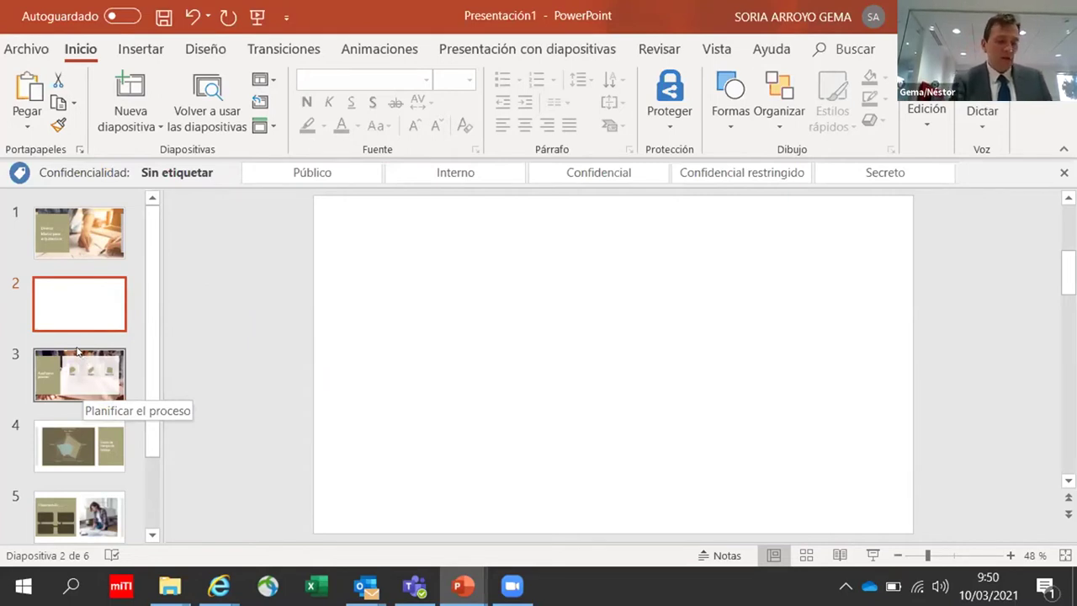
Step: Create blank presentation Presentación2, browse the Nuevo templates, and return to editing
click(74, 347)
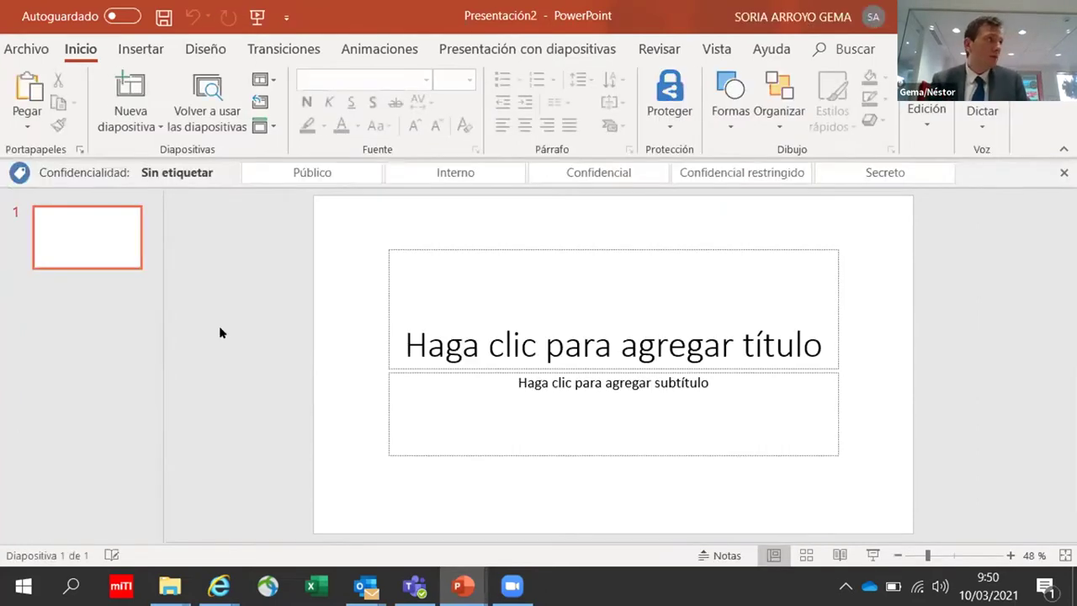
click(39, 55)
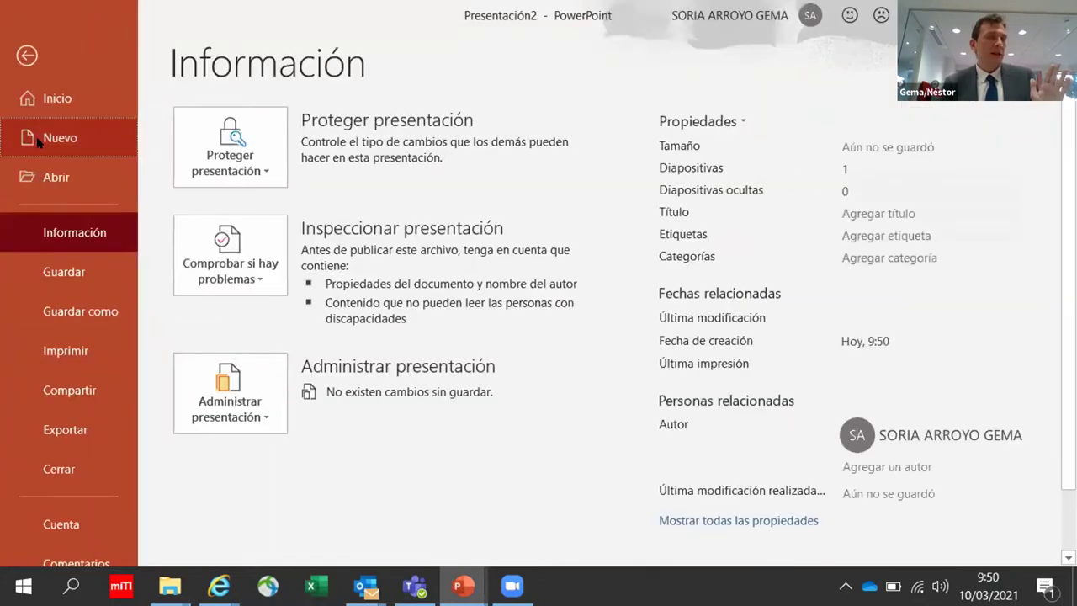
click(36, 137)
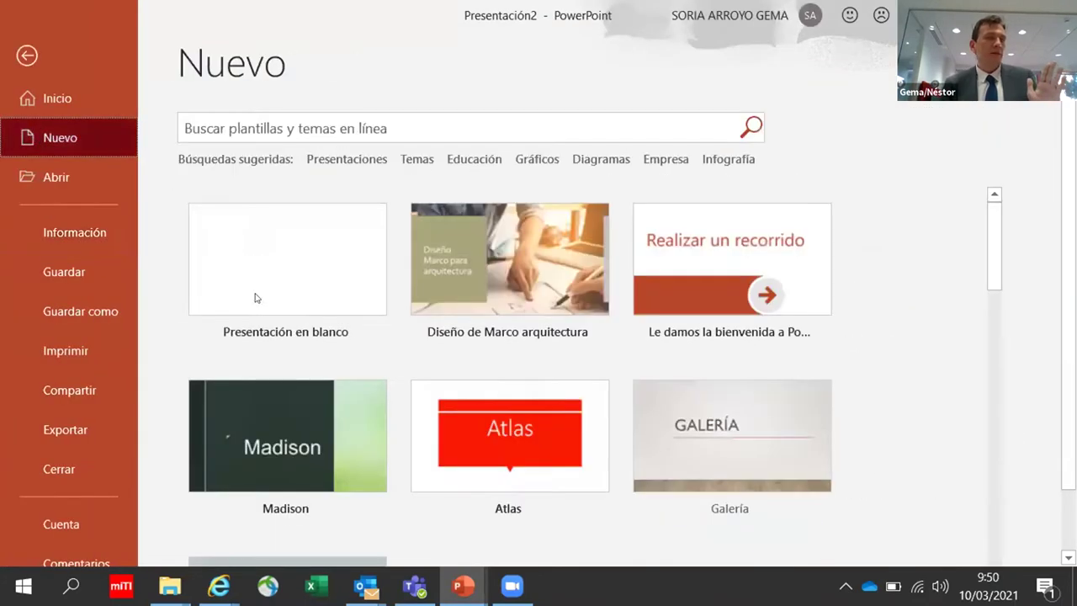
click(27, 56)
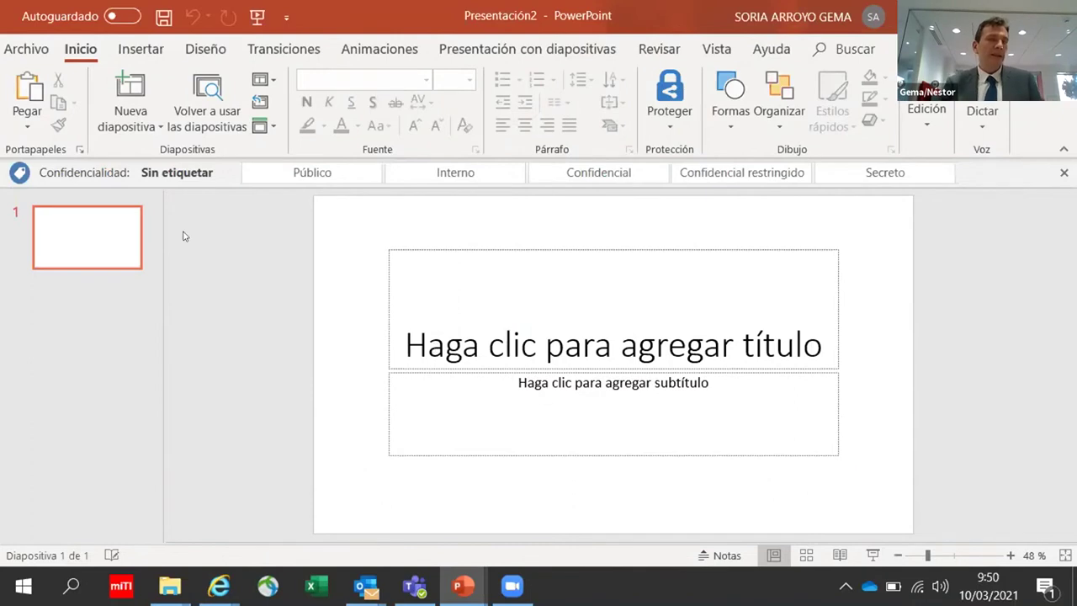
click(261, 80)
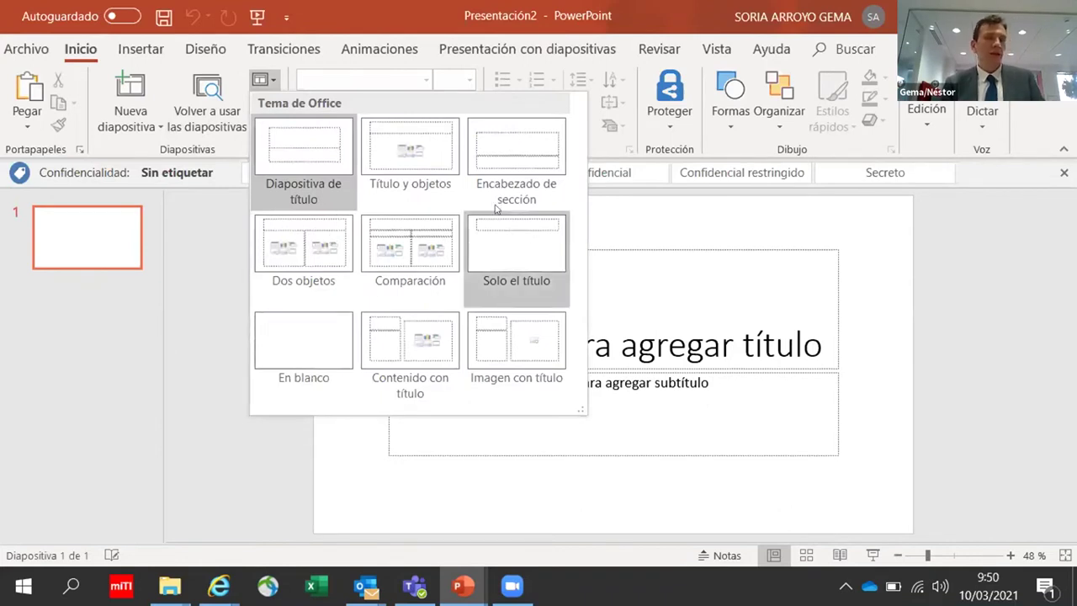
click(82, 320)
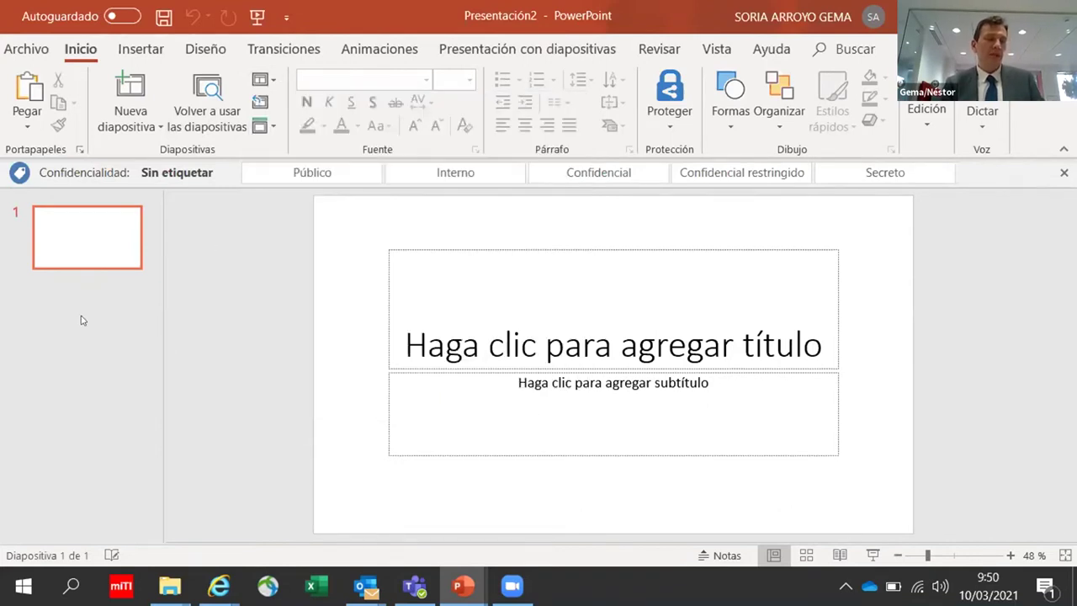
key(alt+Tab)
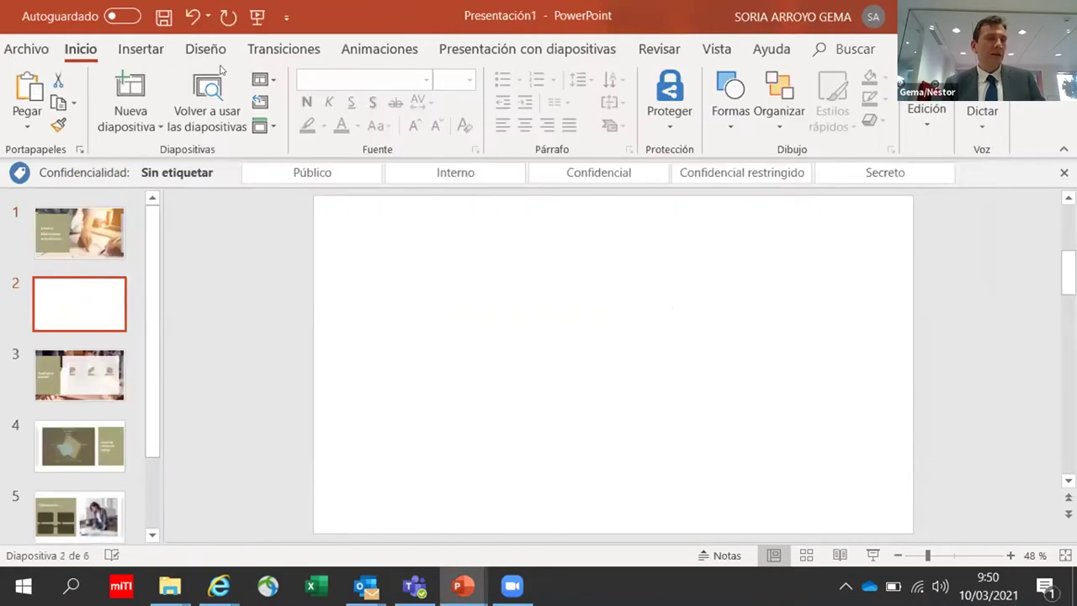
key(Up)
click(261, 78)
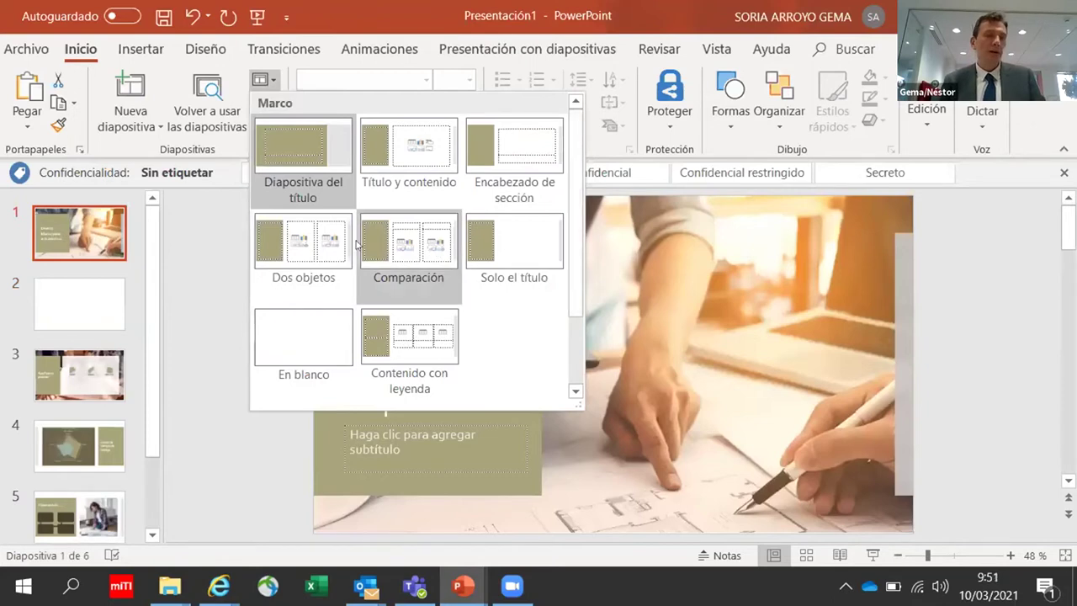
key(ctrl+n)
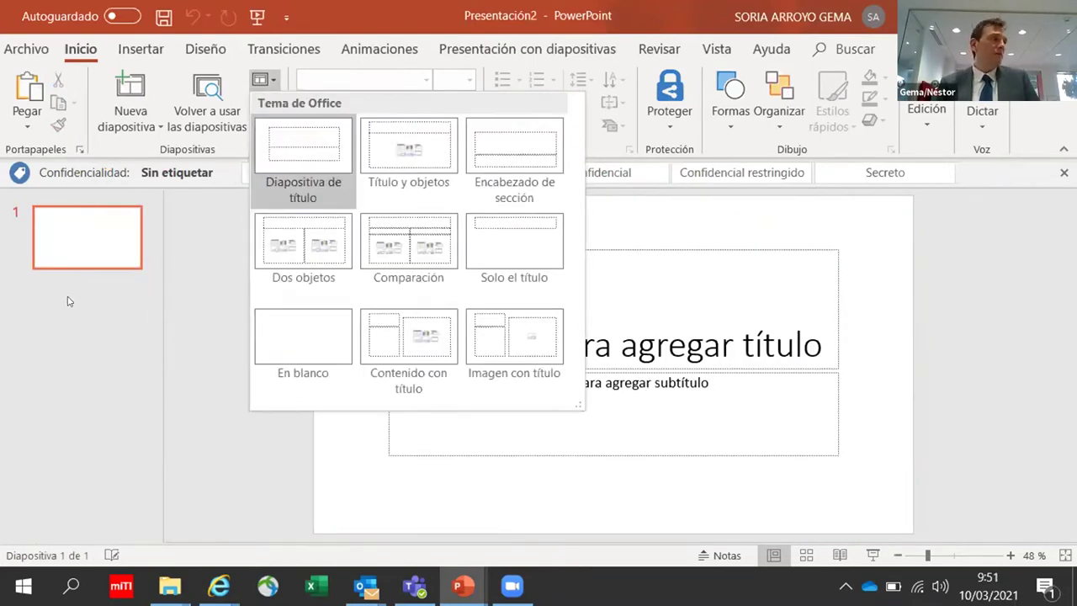
click(78, 219)
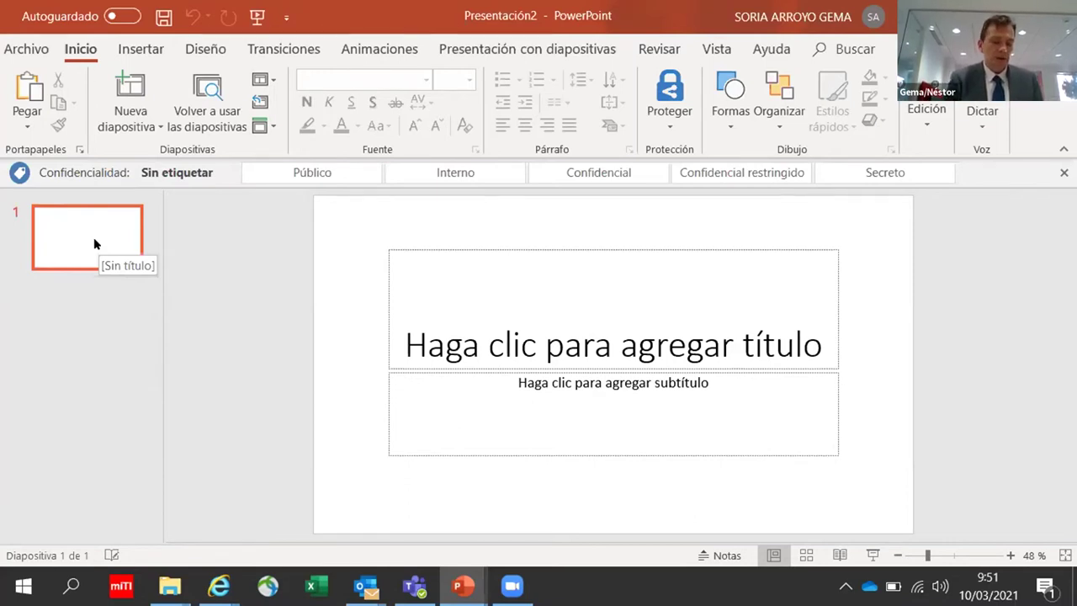
Step: Add a title-and-content second slide to Presentación2, comparing against Presentación1's slides
key(Return)
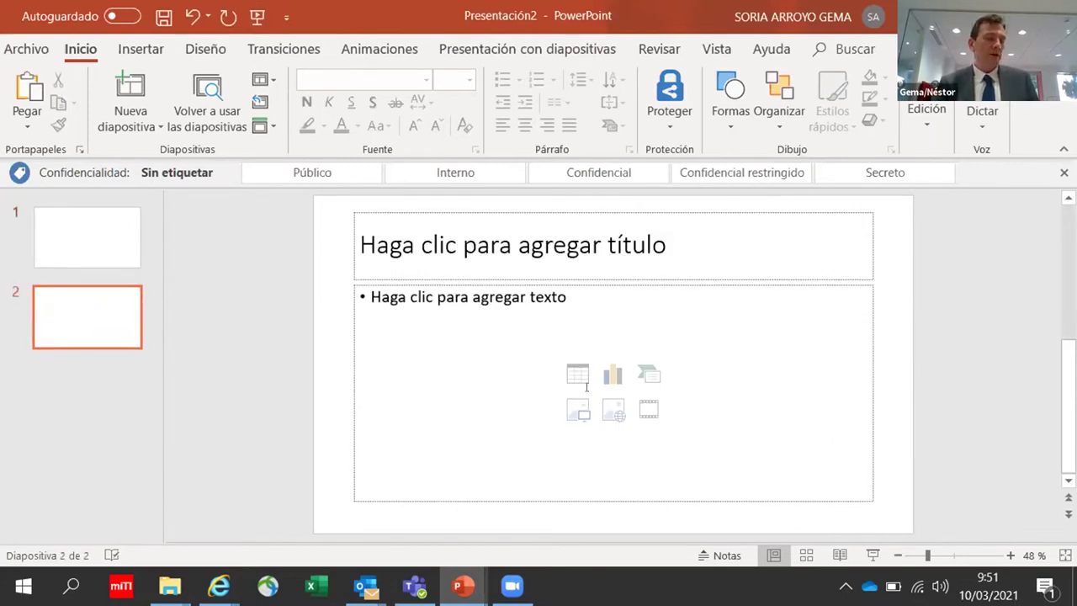
key(alt+Tab)
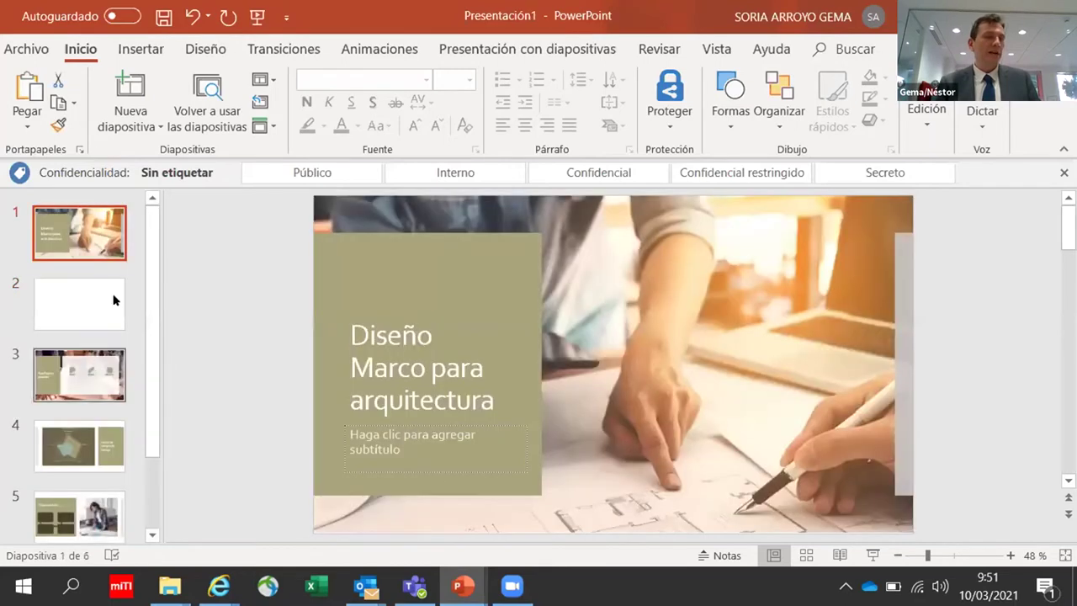
click(116, 301)
click(104, 377)
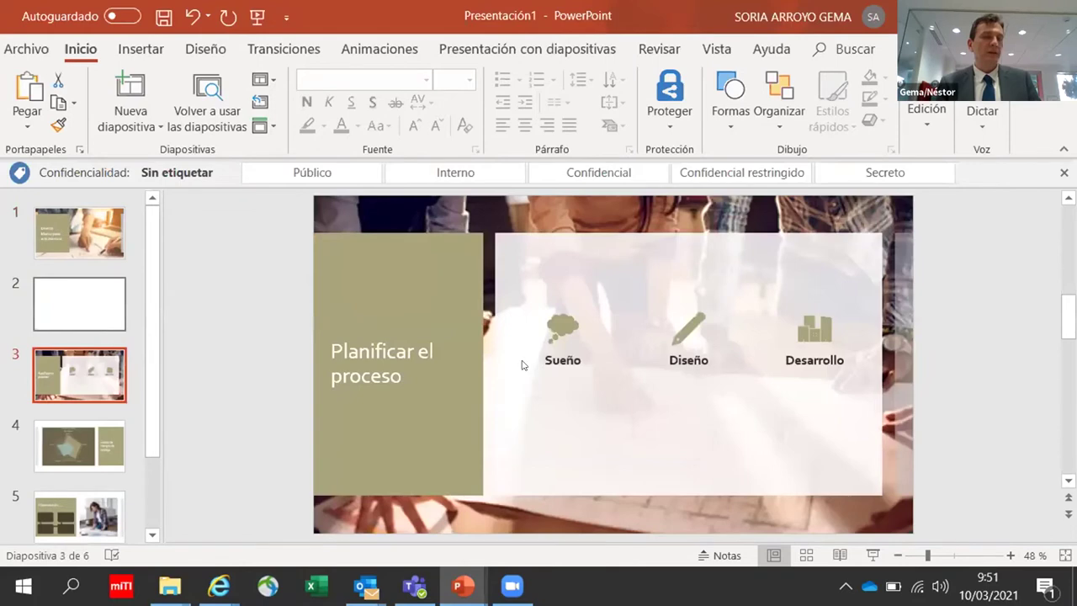
key(Up)
key(alt+Tab)
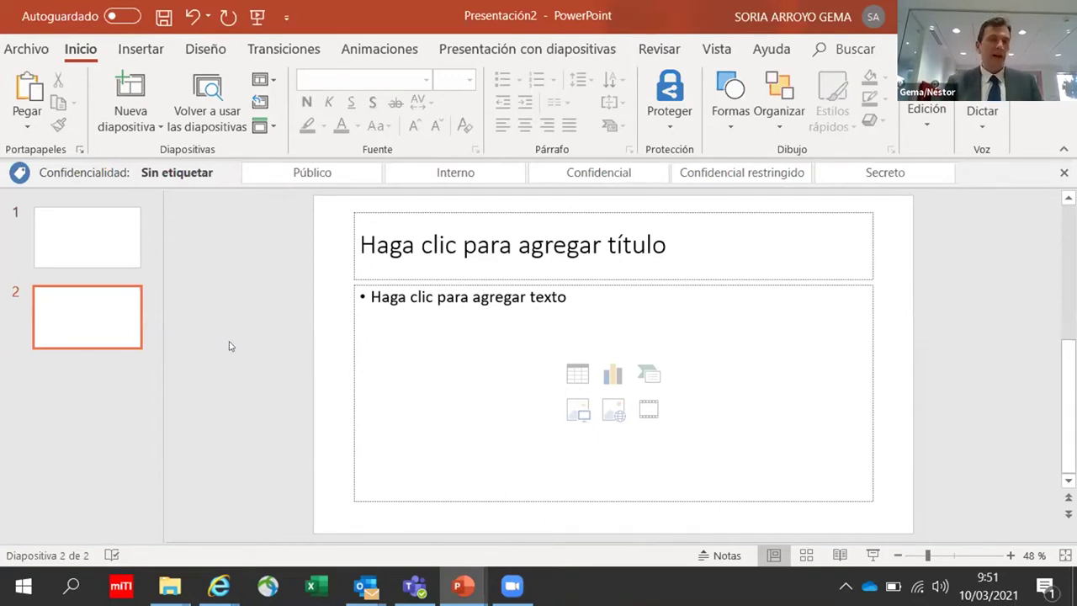
Step: Title the first slide 'Mi presentación' with the subtitle 'Informe resumen'
click(132, 239)
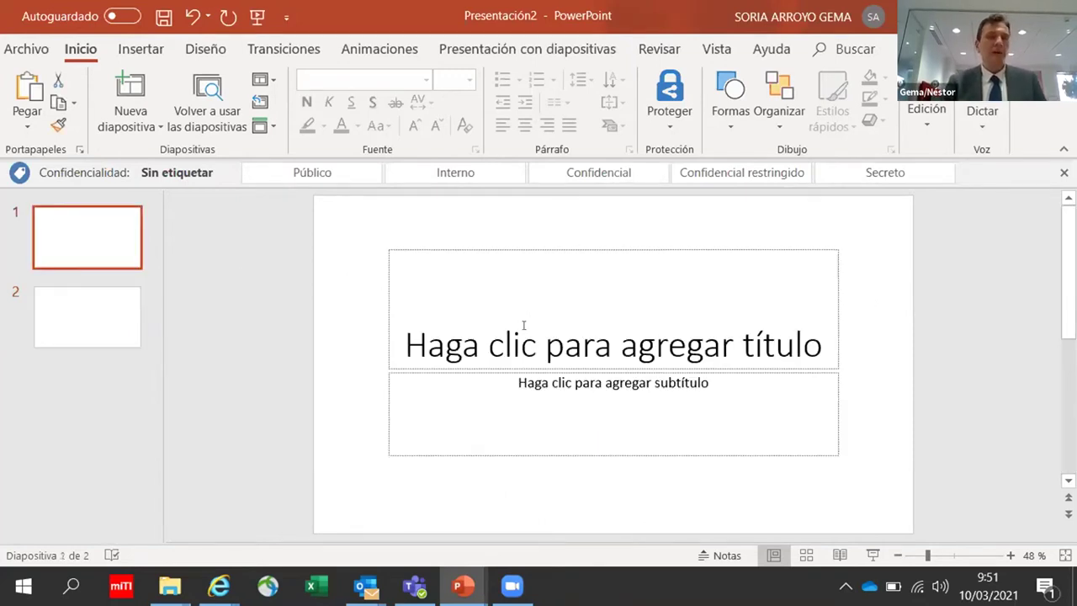
click(523, 345)
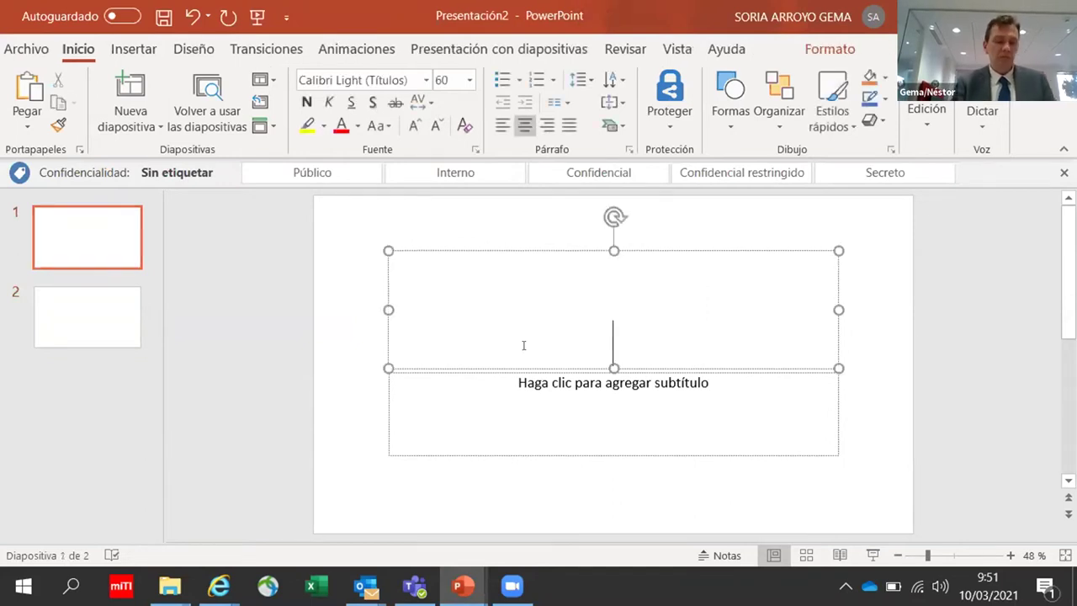
text(Mi pre)
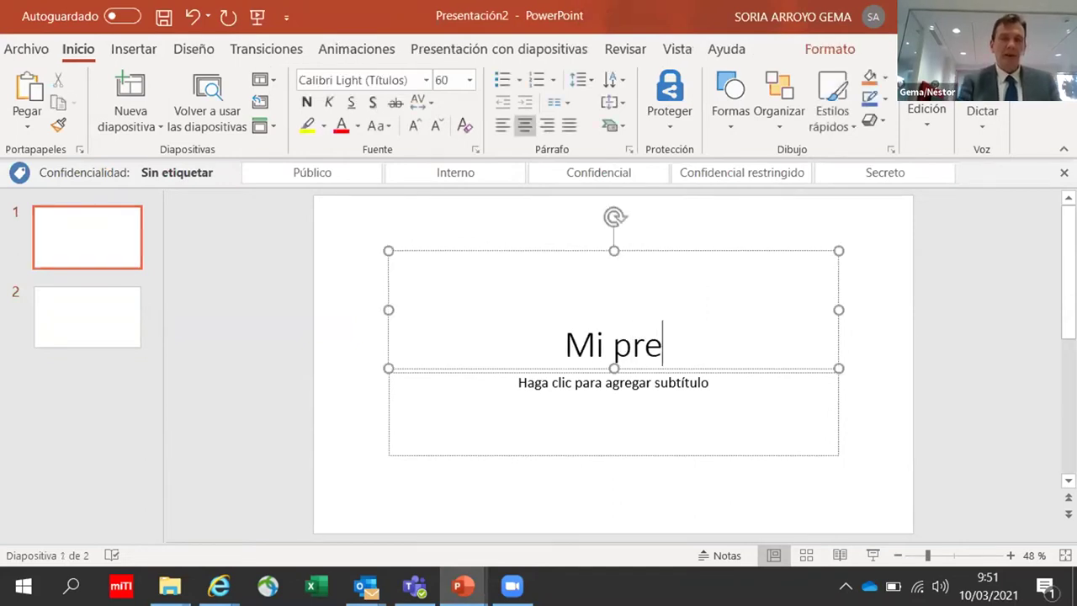
text(senta)
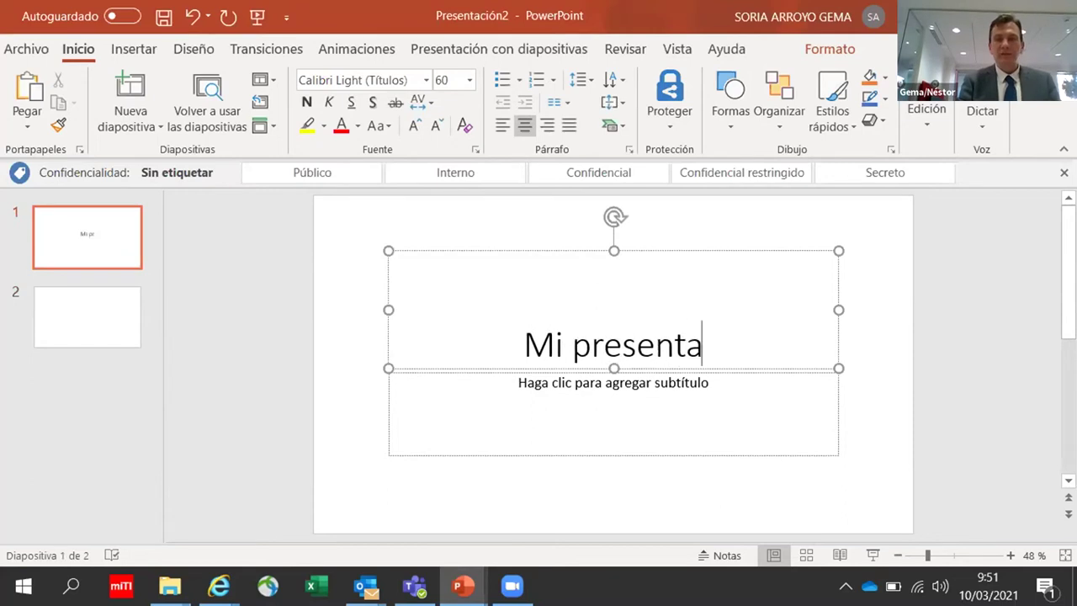
text(ción)
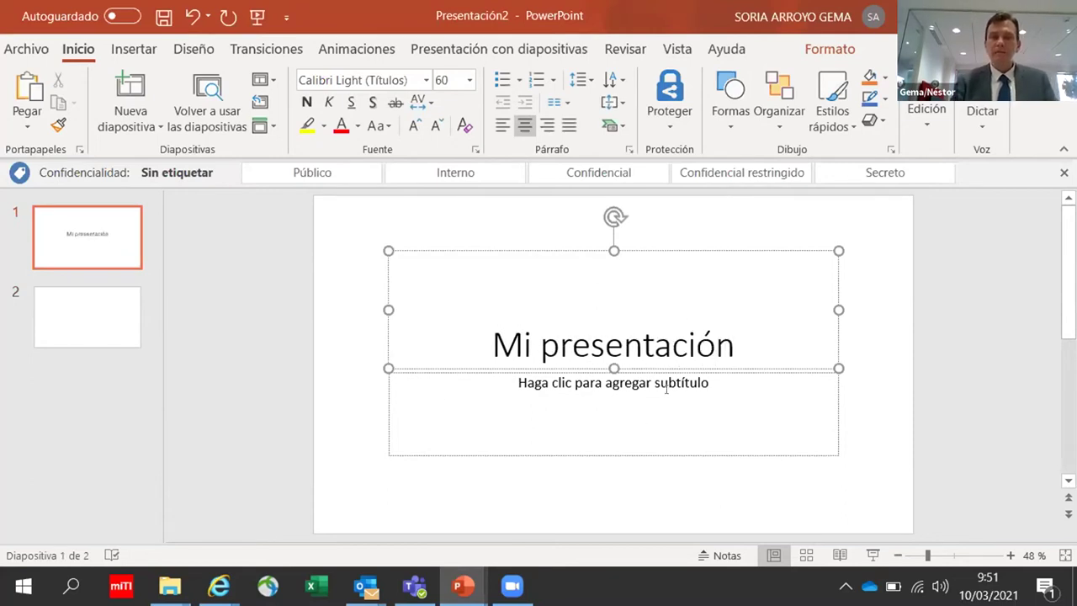
click(667, 388)
text(Info)
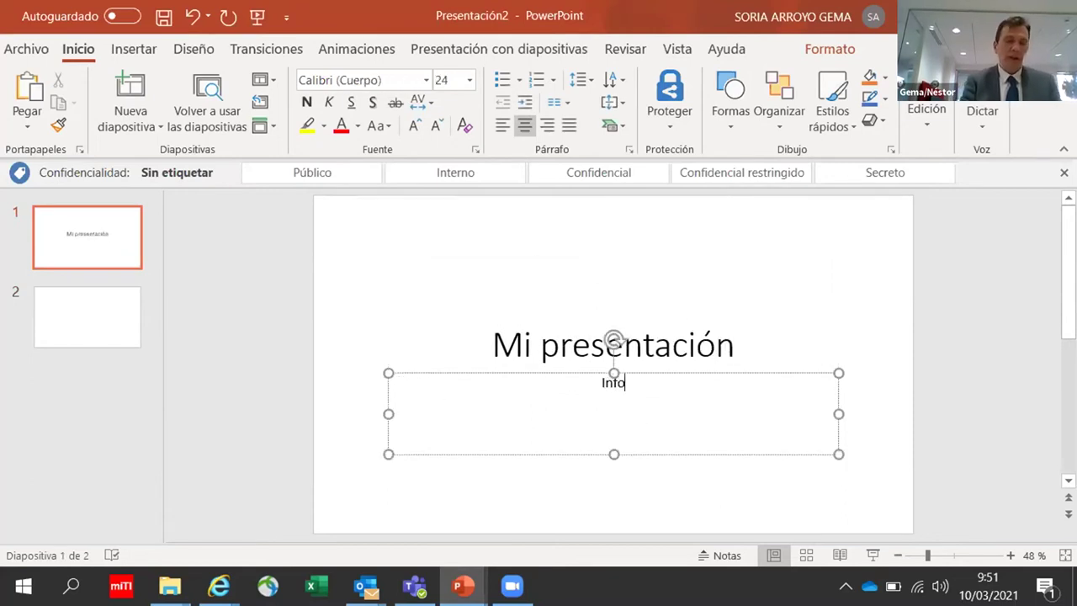
text(rme resm)
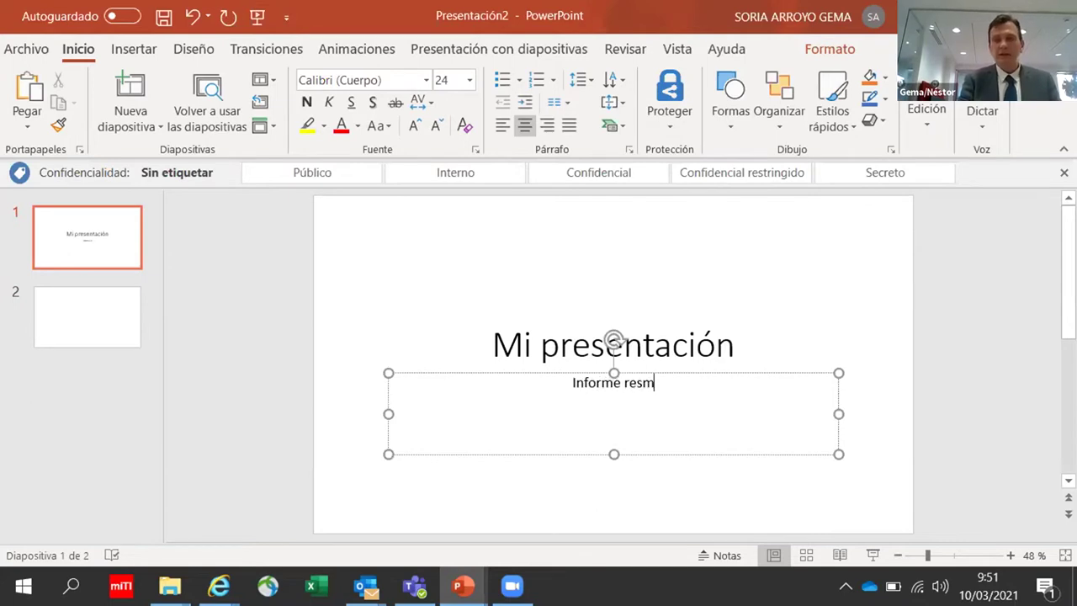
key(BackSpace)
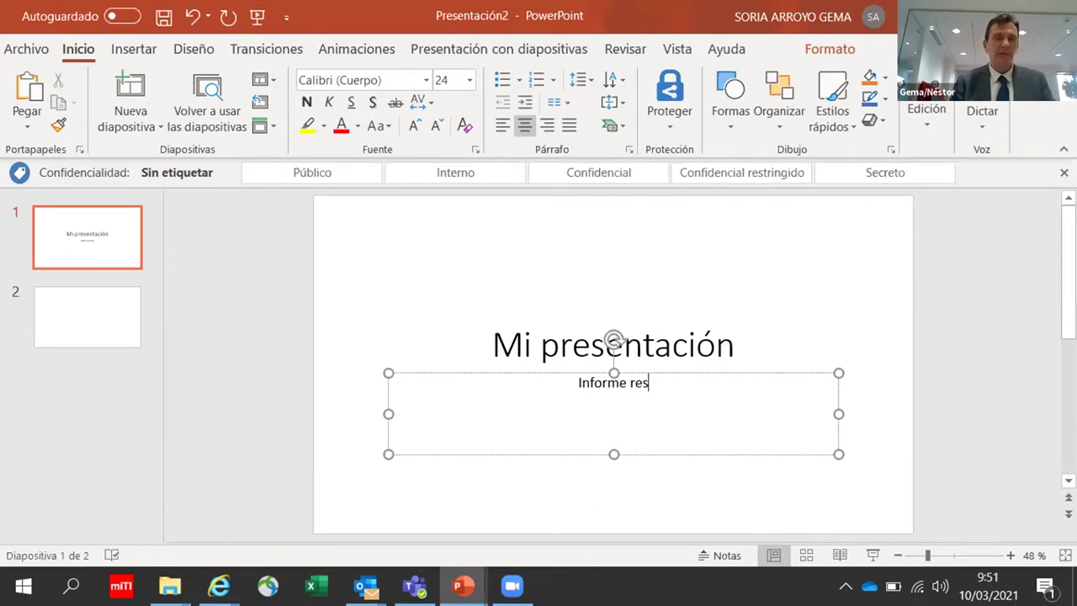
text(umen)
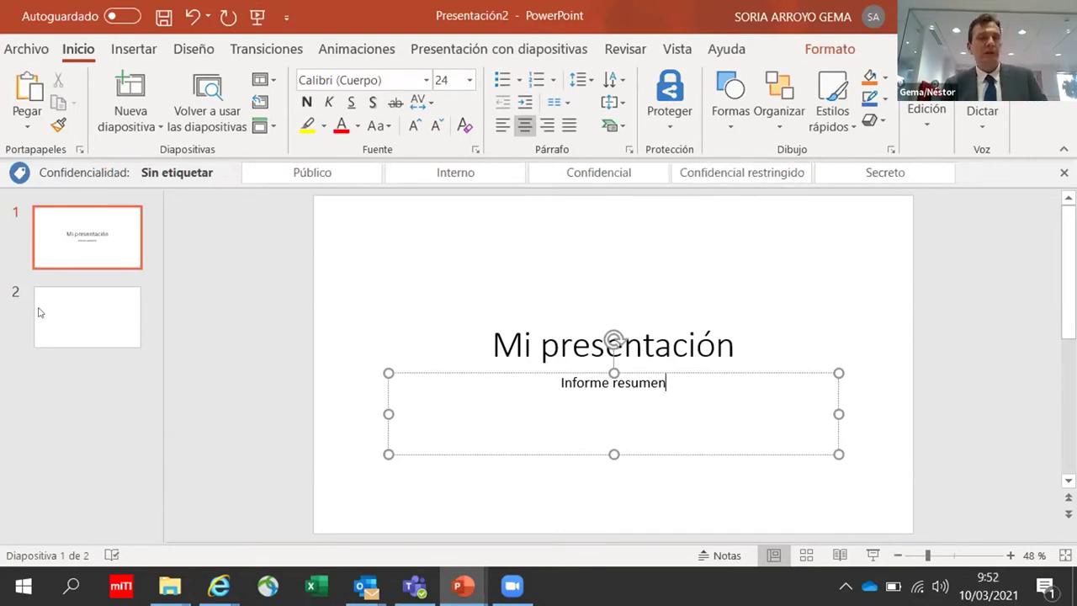
Step: Title slide 2 'Texto inicial'
click(96, 308)
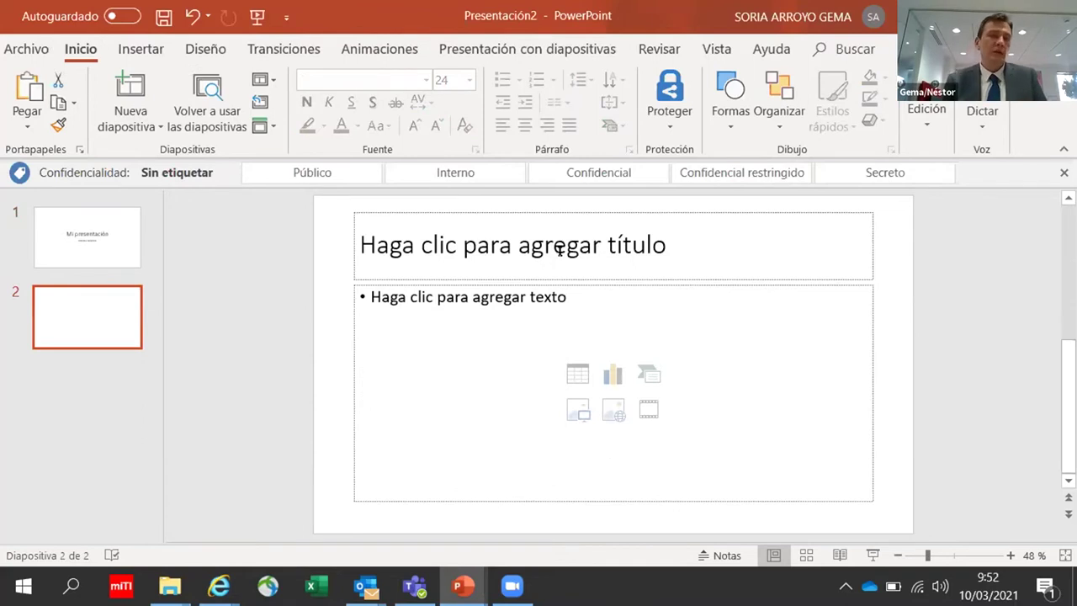
click(560, 251)
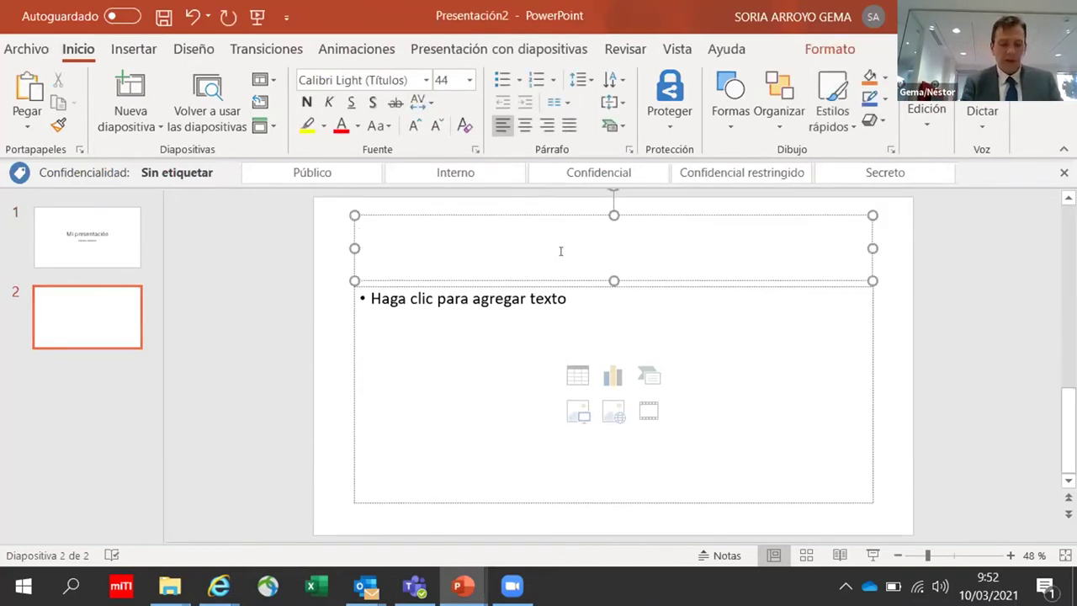
text(Text)
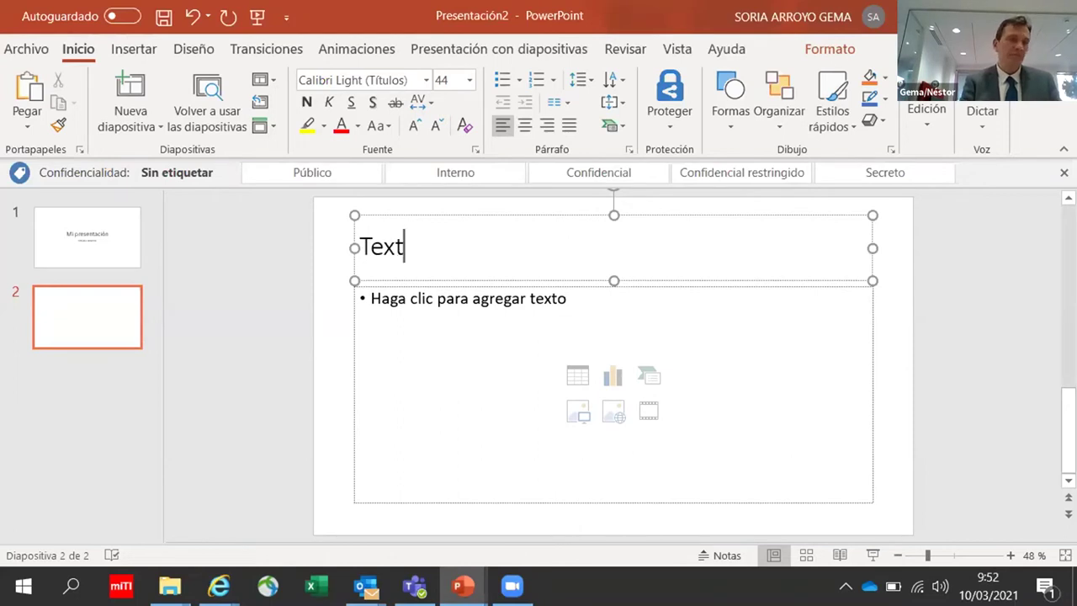
text(o inicia)
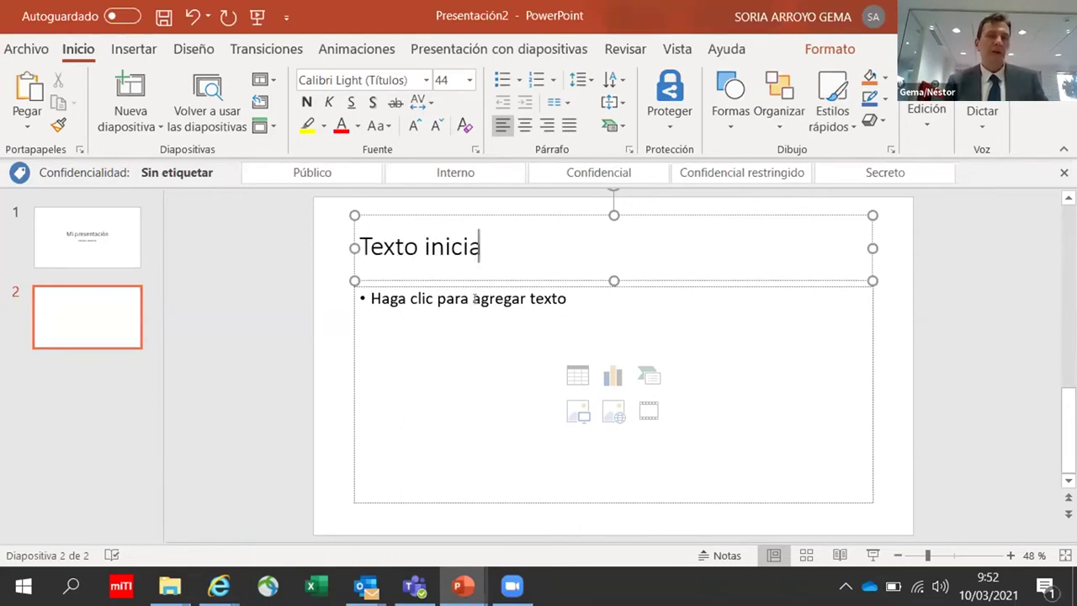
text(l)
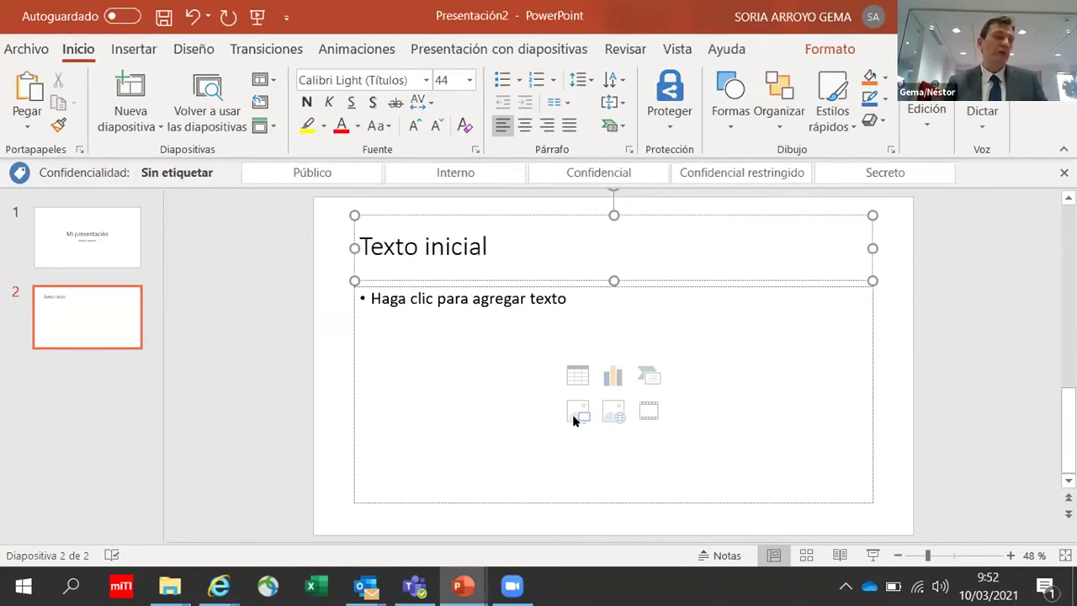
Step: Fill slide 2's body with Lorem ipsum paragraphs via =lorem() and add a blank third slide
click(421, 300)
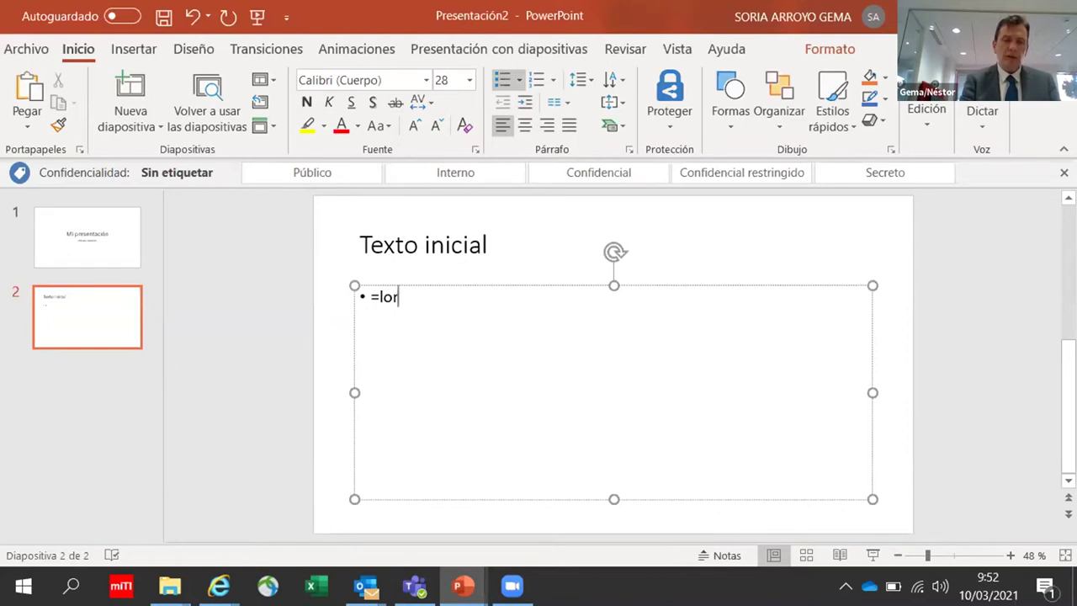
text(em())
key(Return)
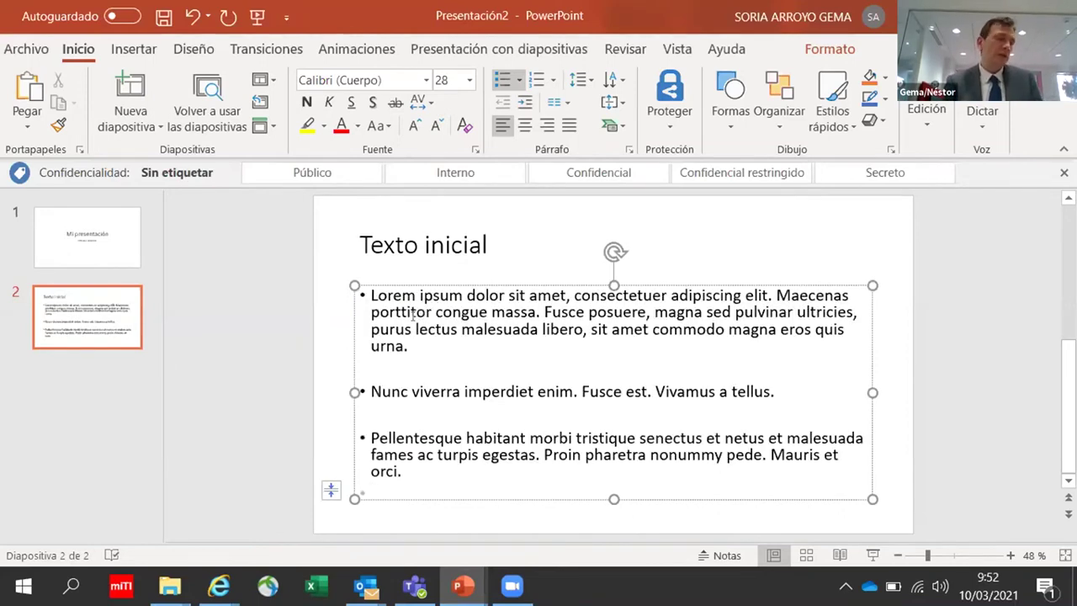
key(ctrl+z)
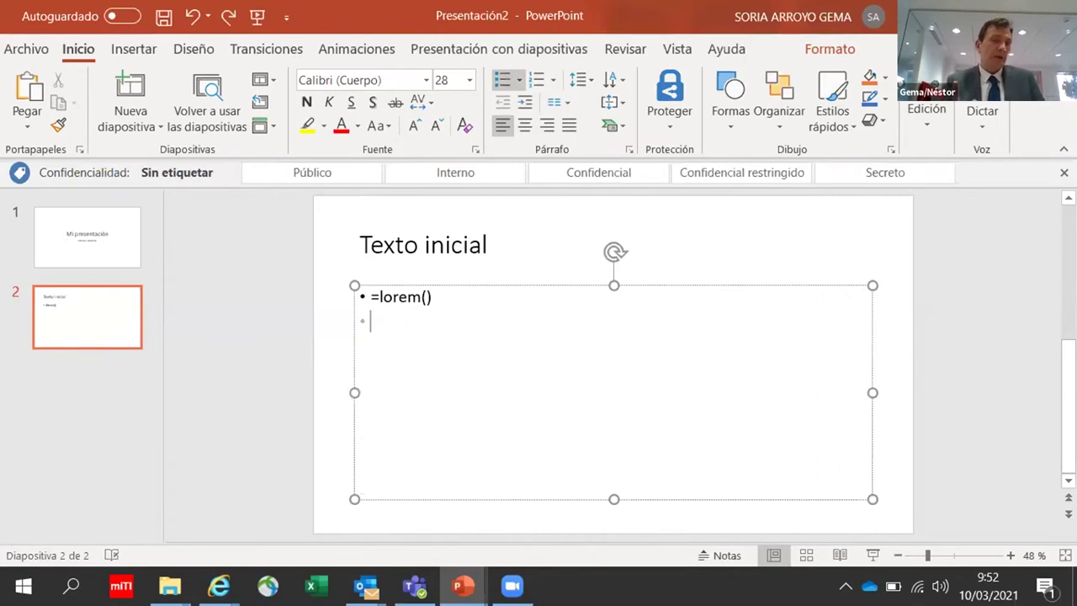
key(ctrl+z)
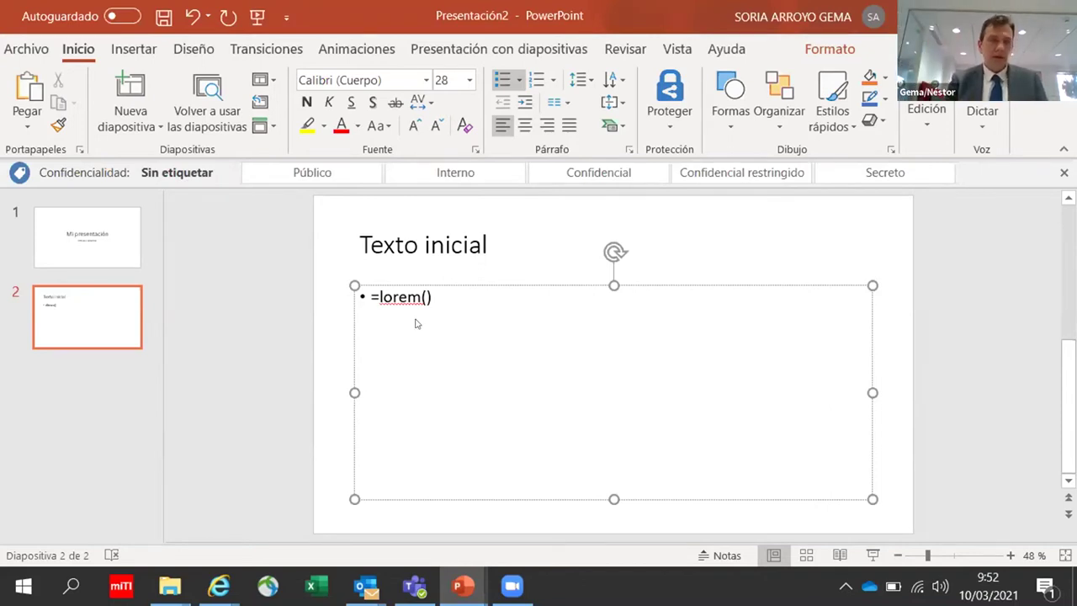
key(Return)
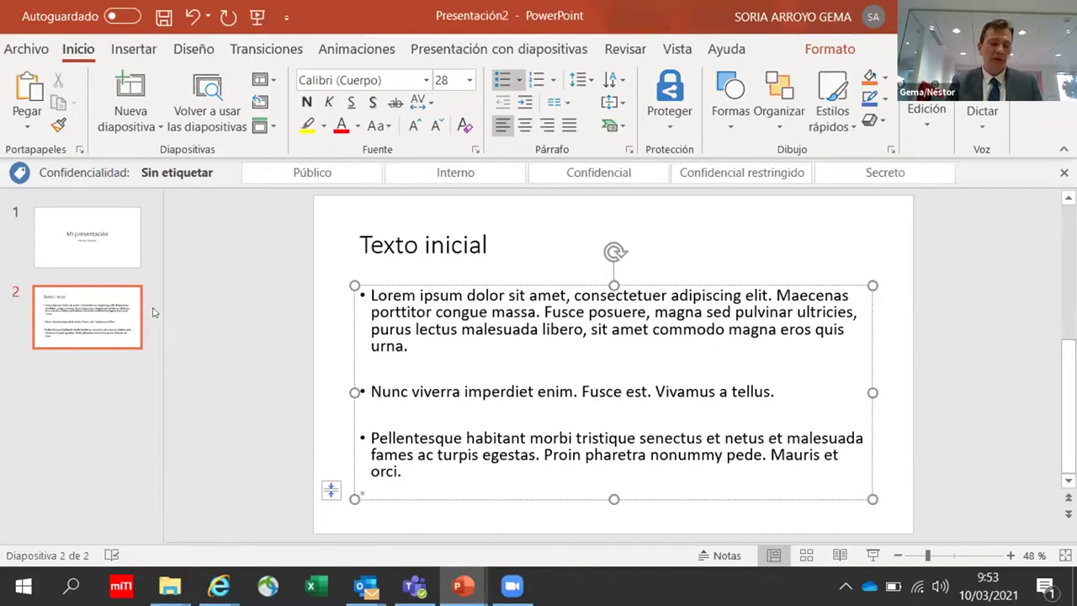
key(ctrl+m)
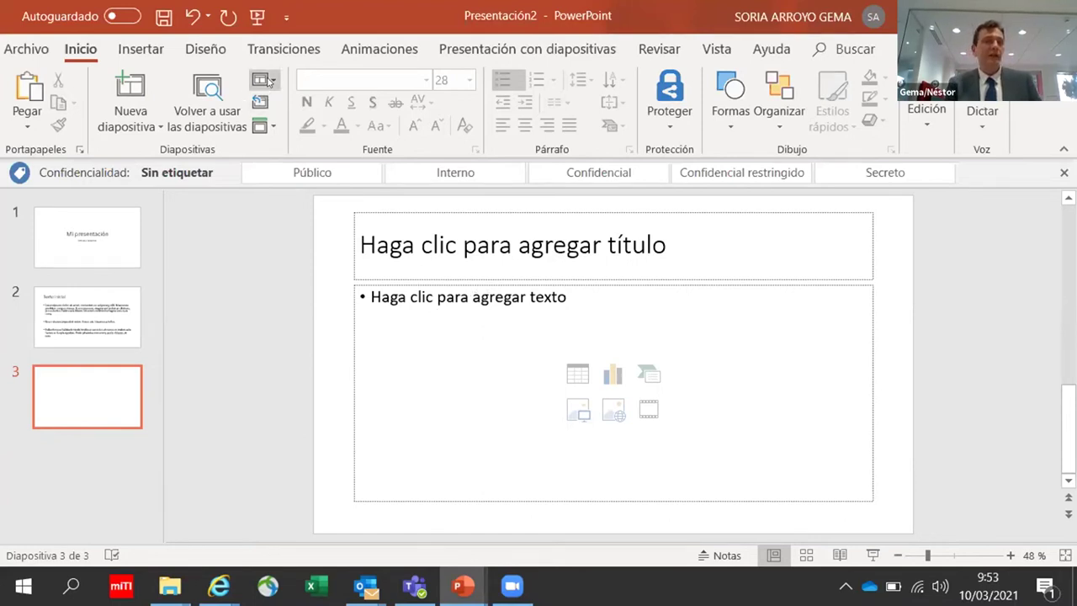
Step: Give slide 3 the Solo el título layout and title it 'Objeto Excel'
click(270, 82)
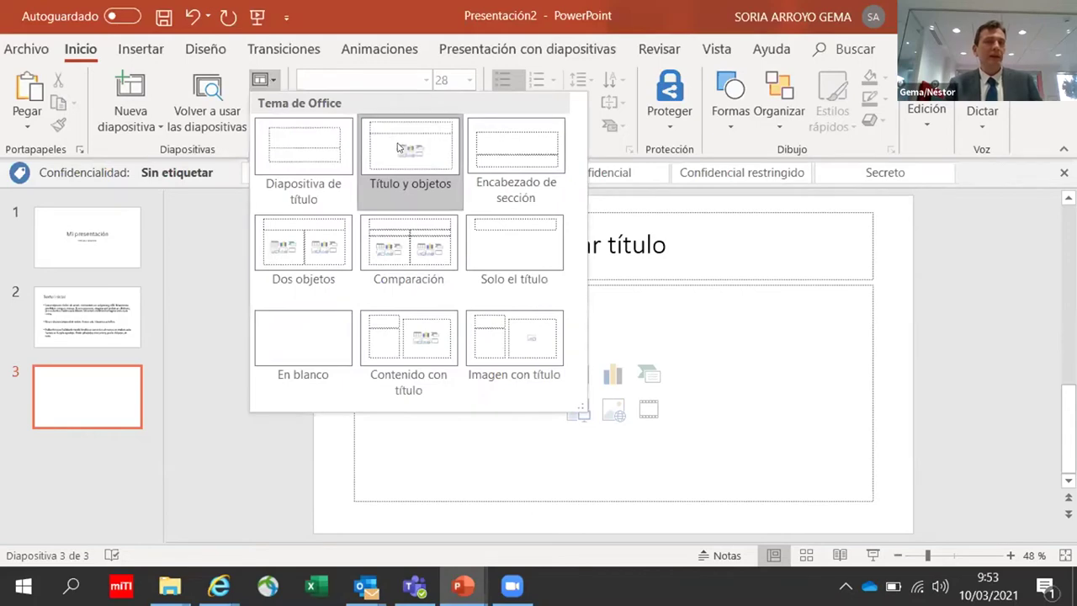
click(525, 260)
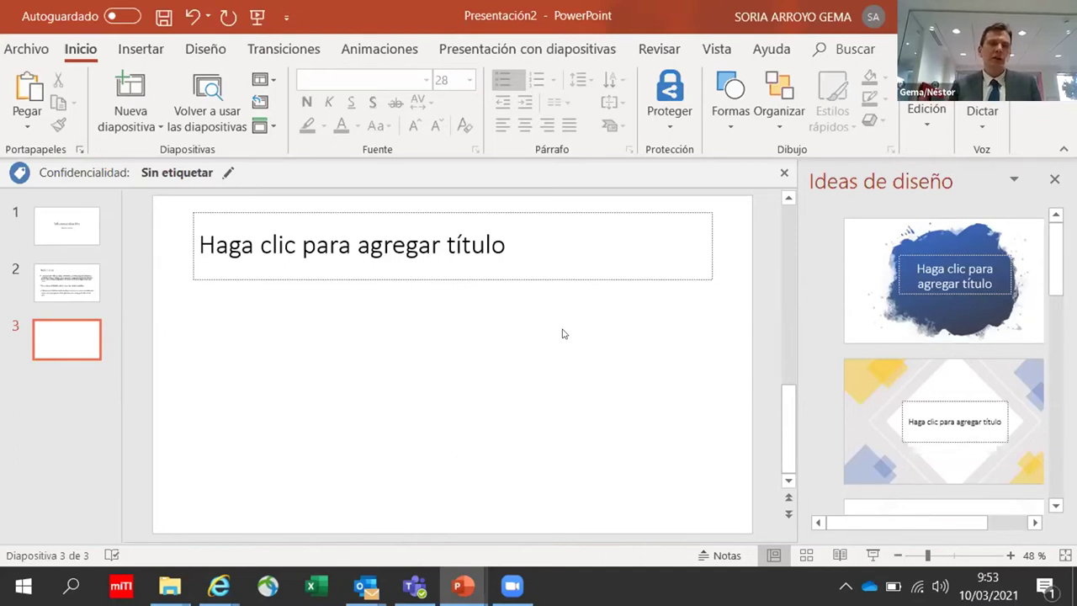
click(408, 233)
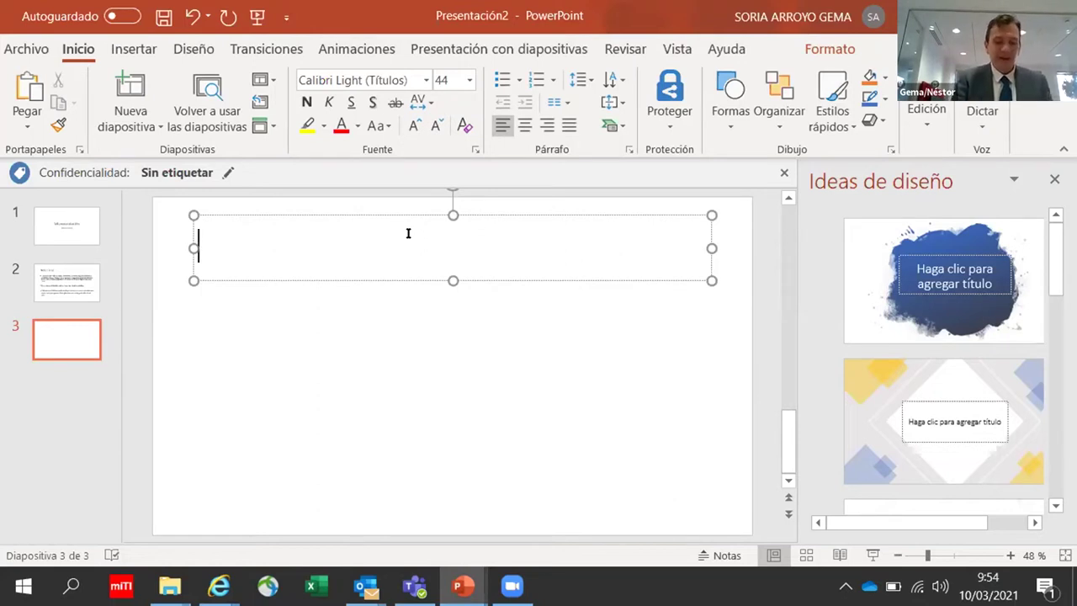
text(Objeto )
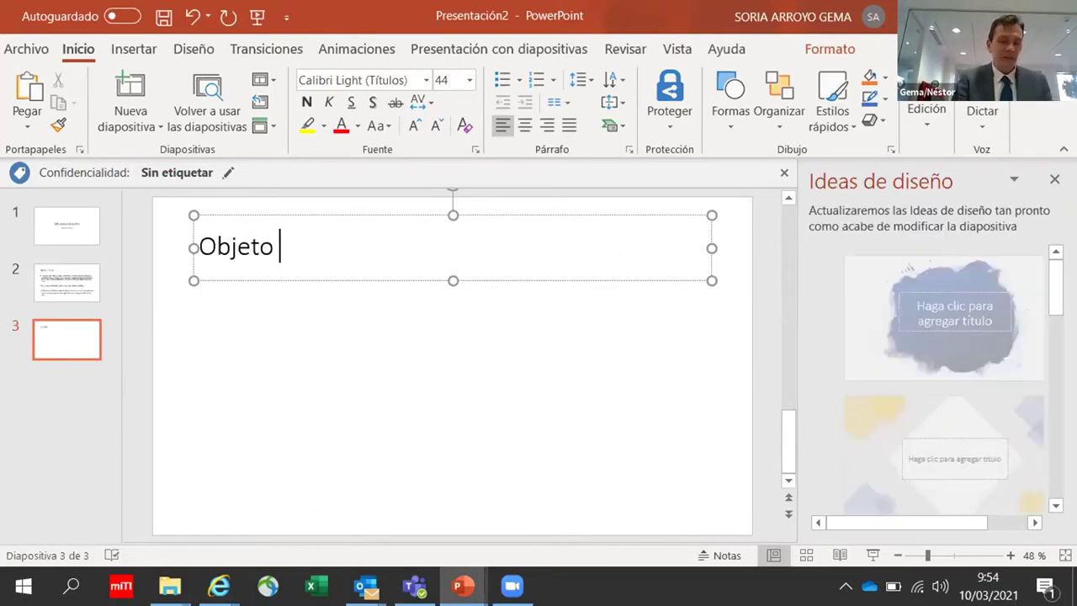
text(Excel)
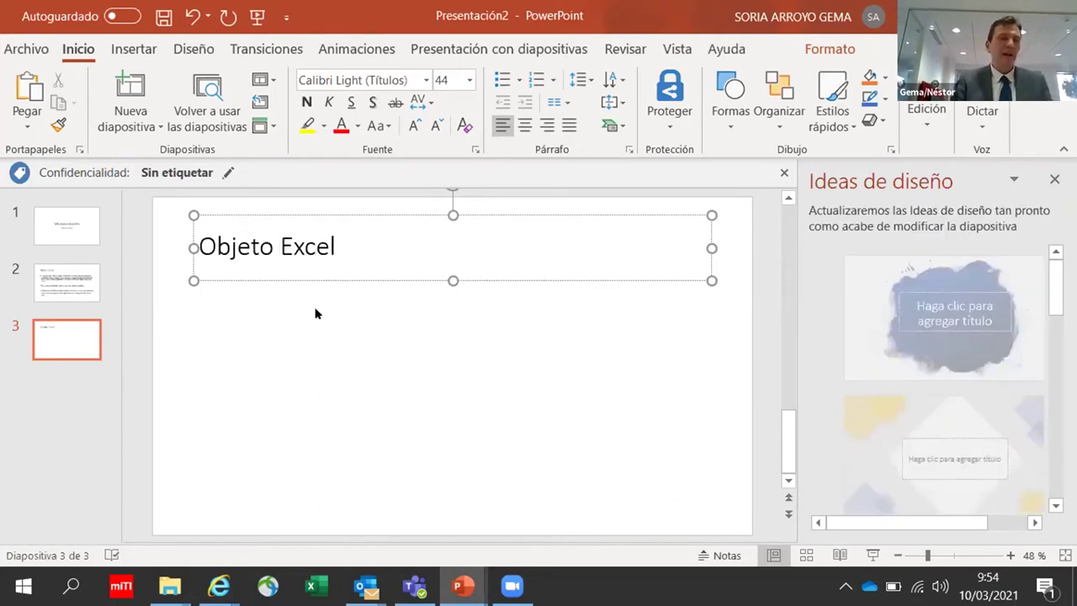
click(250, 310)
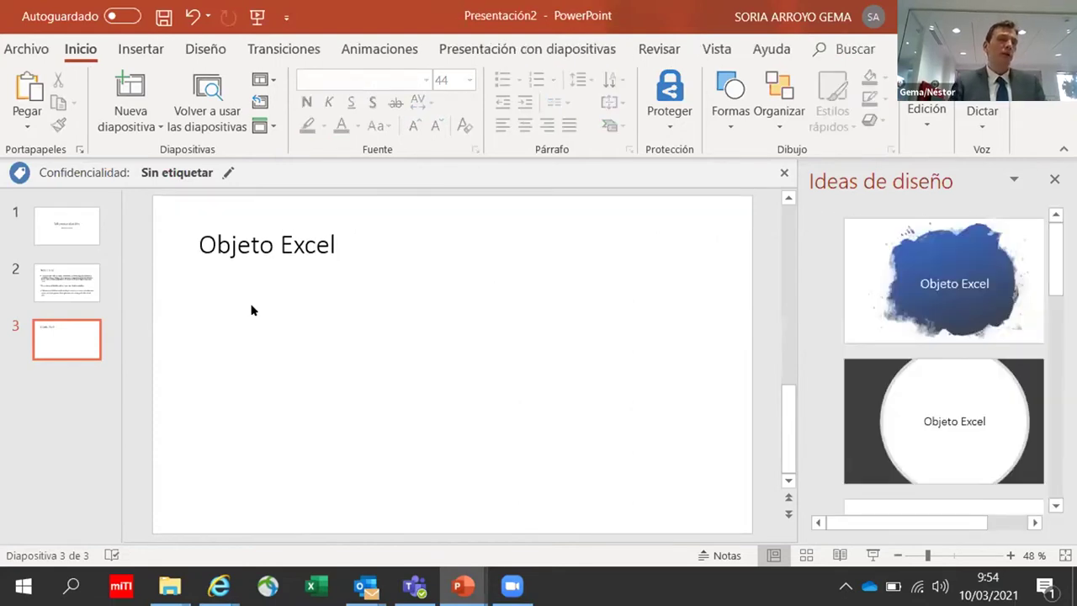
Step: Check the Insertar > Vínculos options without choosing one, then switch to Teoria.pptx
click(152, 55)
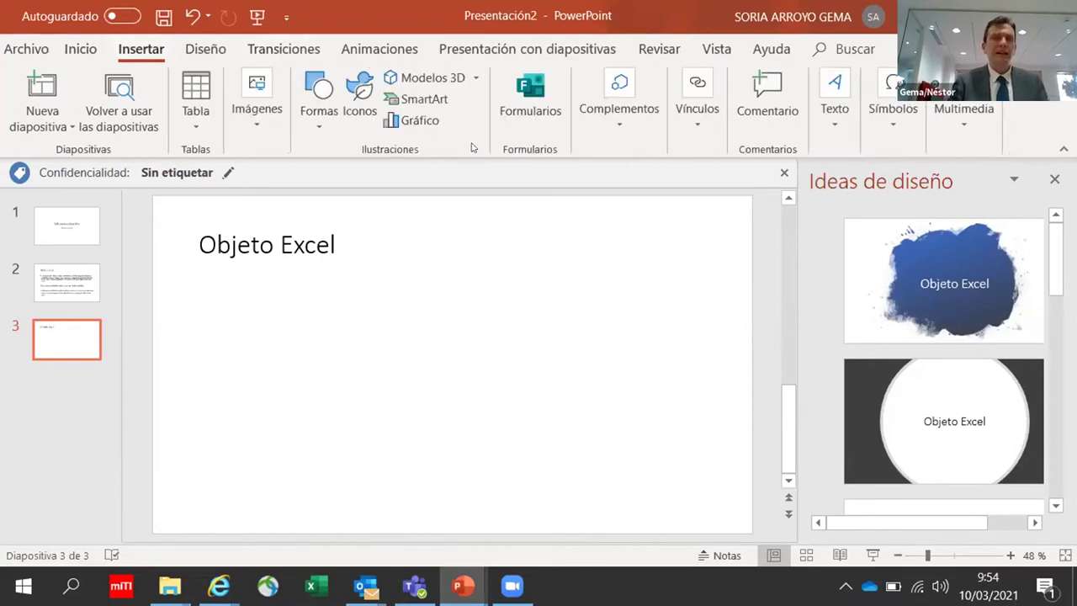
click(699, 120)
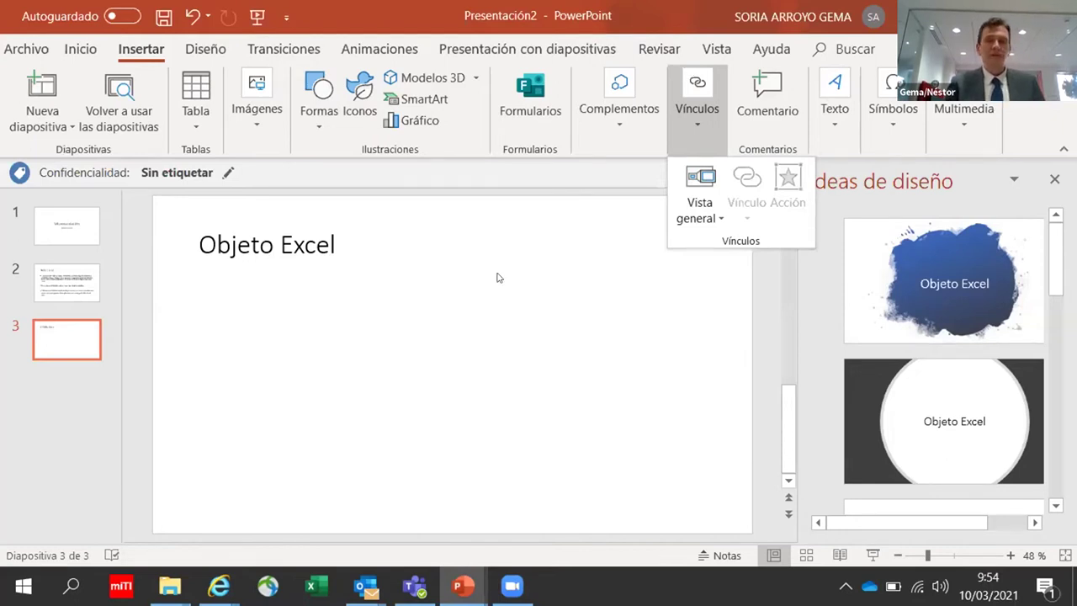
click(488, 303)
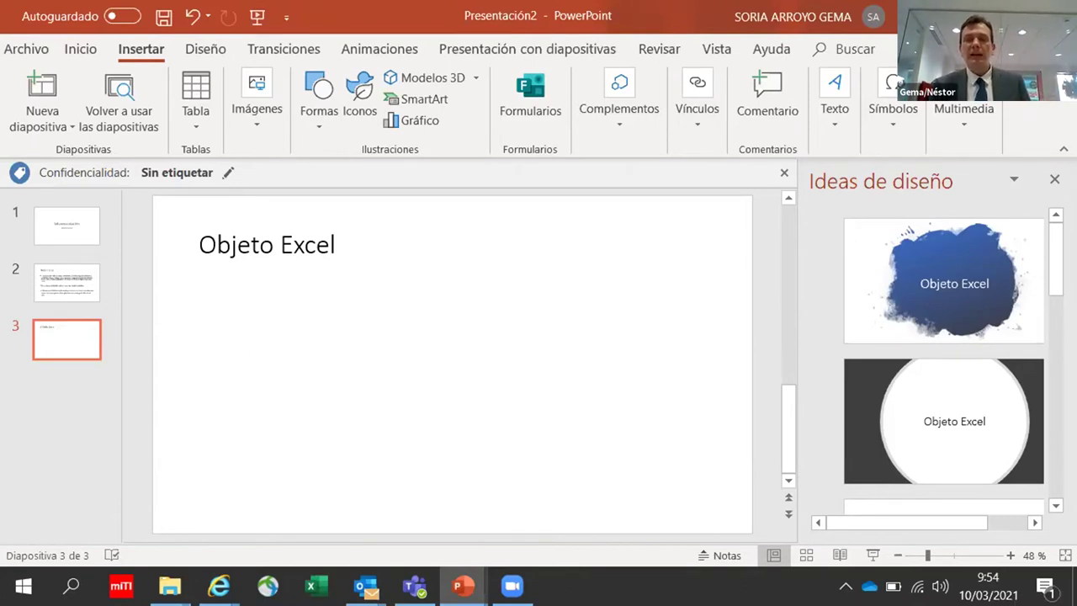
key(alt+Tab)
key(alt+Tab)
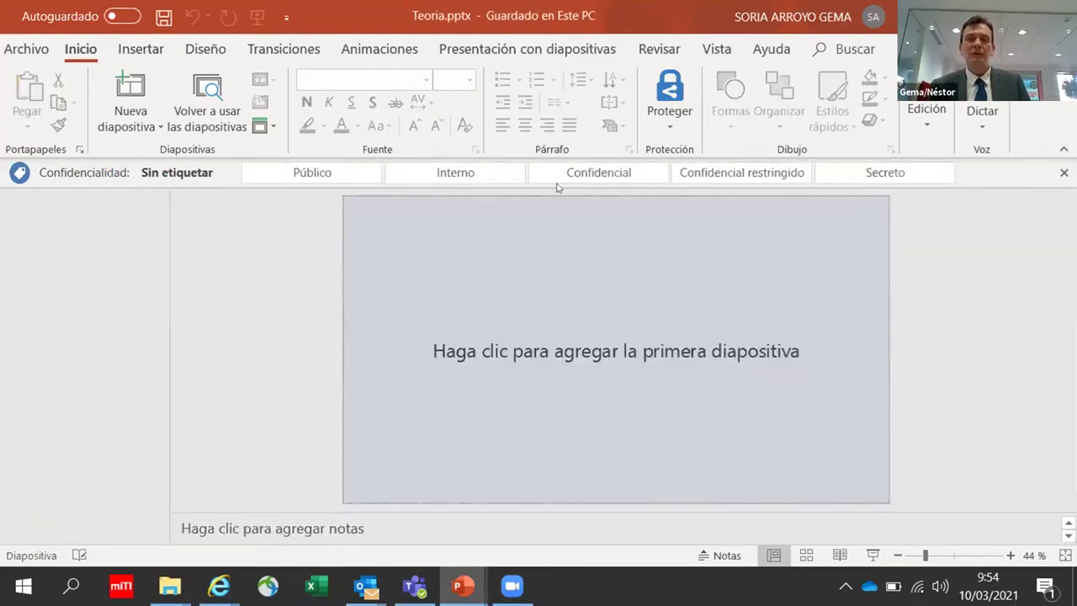
Step: Create a new Excel workbook named Gruponexcom.xlsx in the folder beside Teoria.pptx
key(alt+Tab)
click(260, 171)
right_click(260, 170)
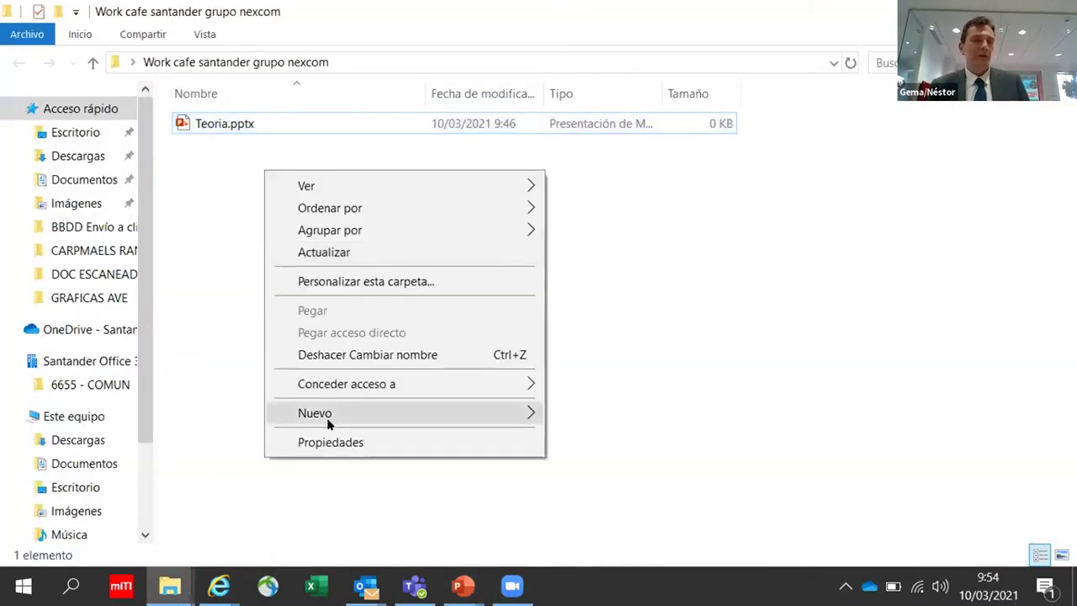
mouse_move(345, 416)
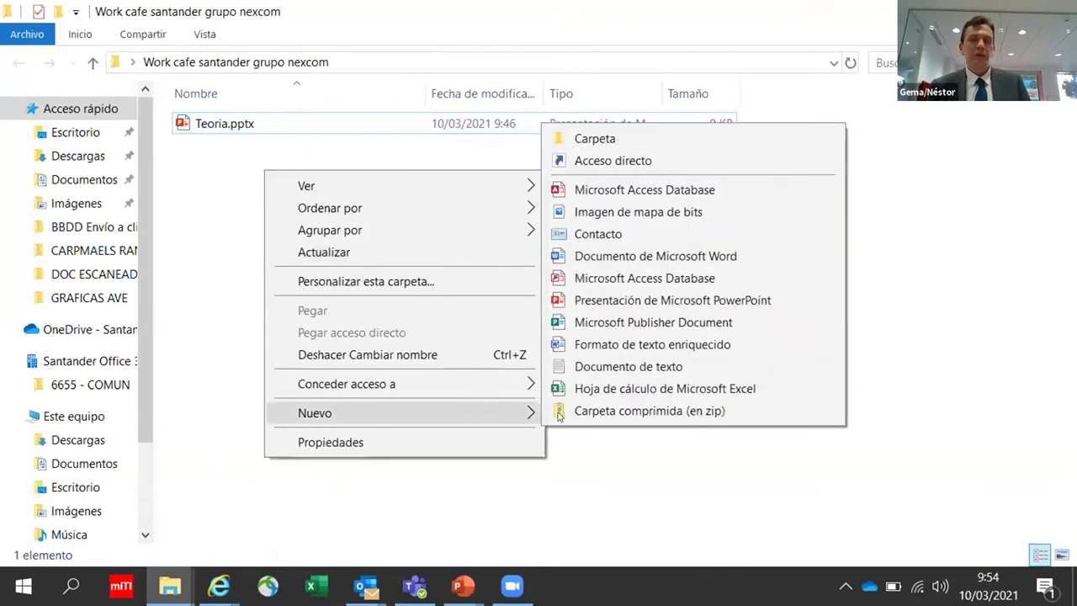
click(673, 389)
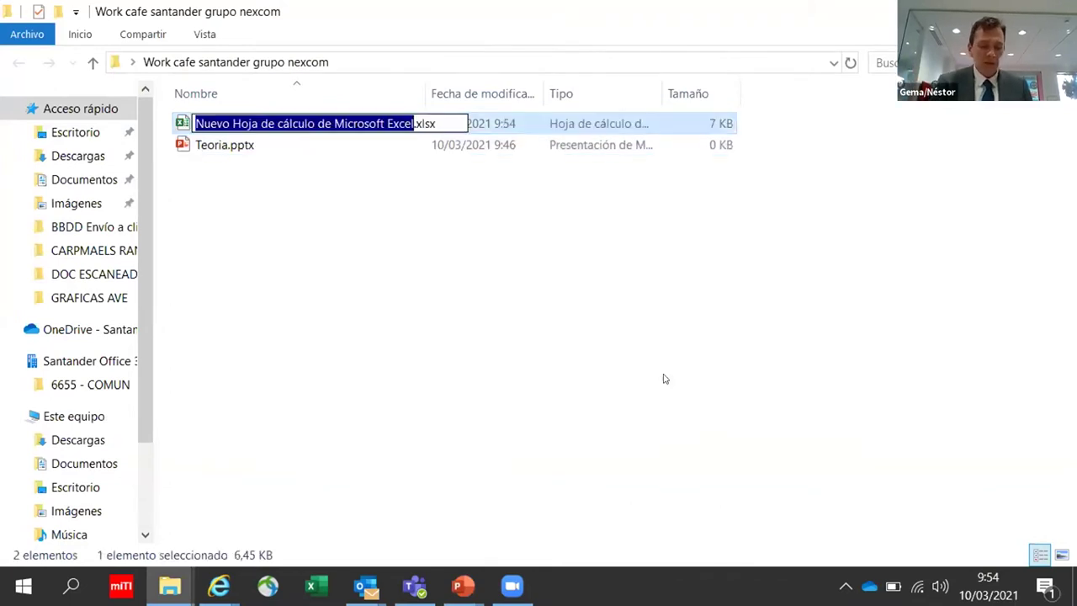
text(Grupo)
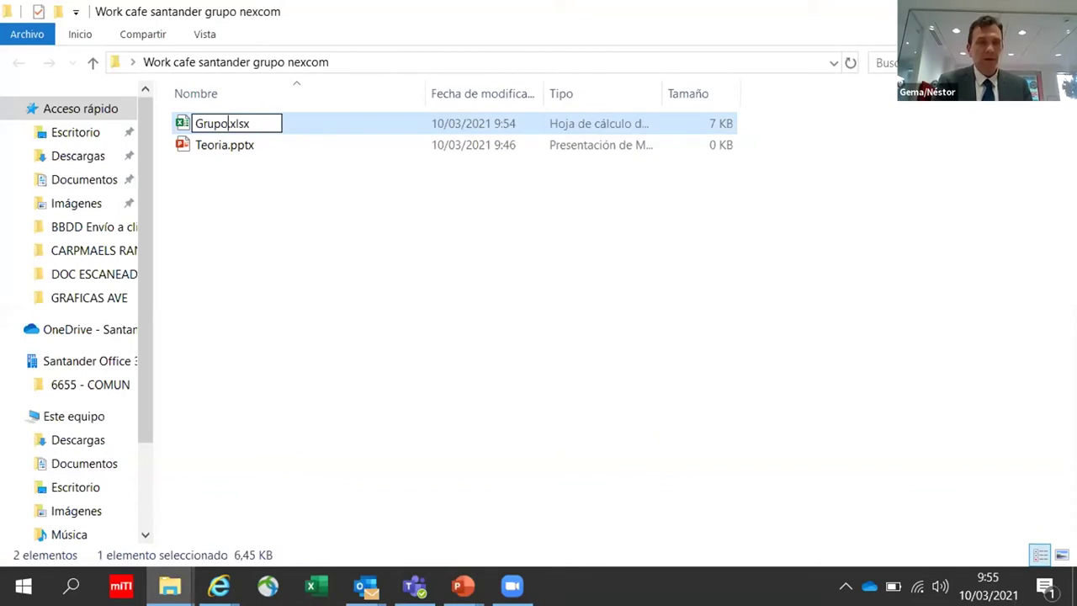
text(nexcon)
key(BackSpace)
key(BackSpace)
key(BackSpace)
text(c)
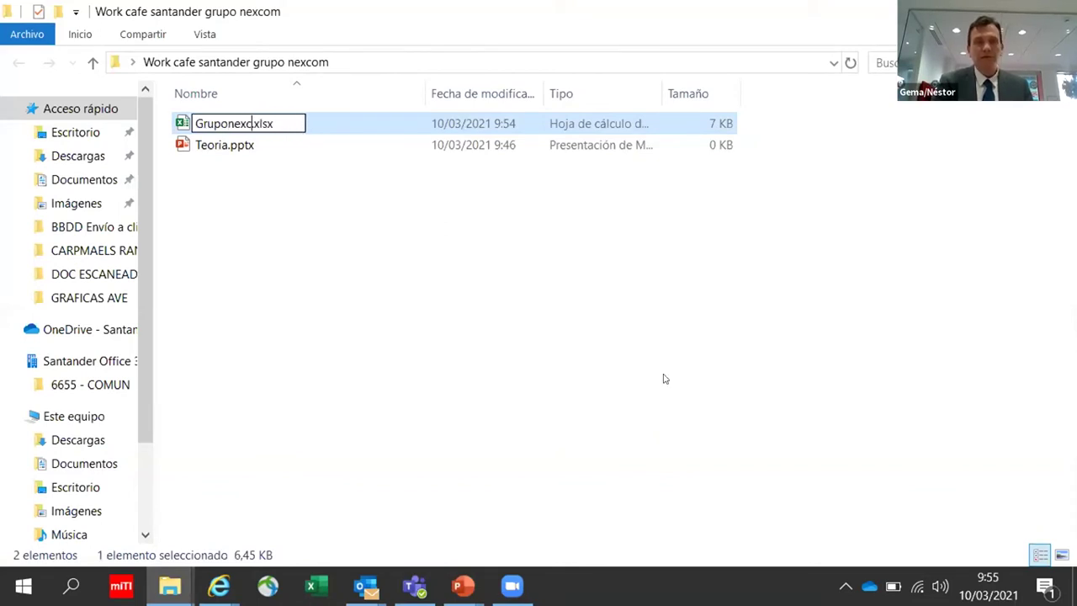
text(om)
key(Return)
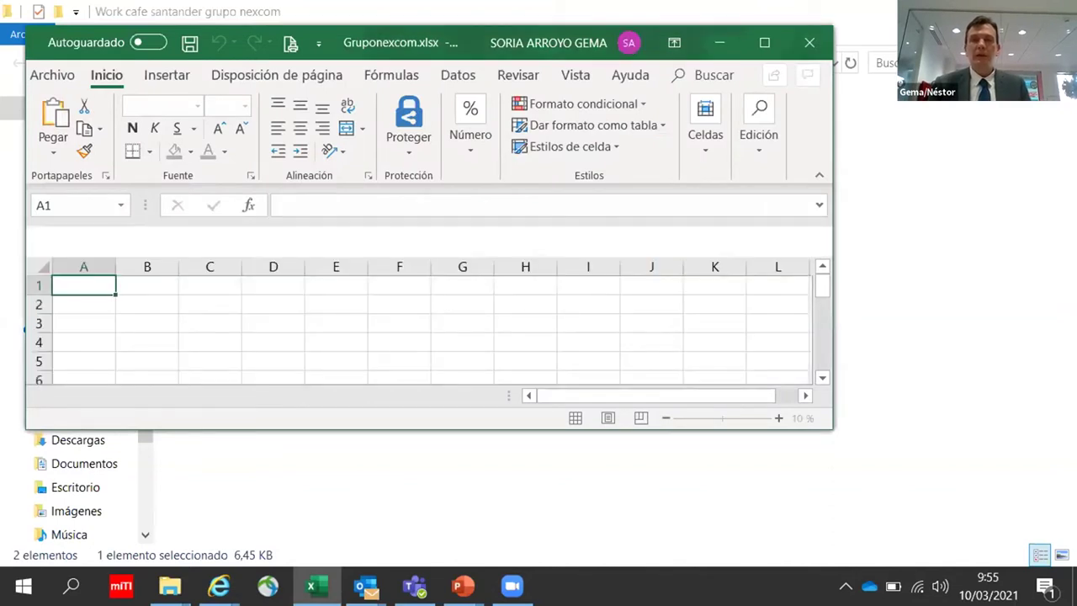
Step: Maximize Excel and fill weekdays Lunes to Viernes down A2:A6
click(766, 42)
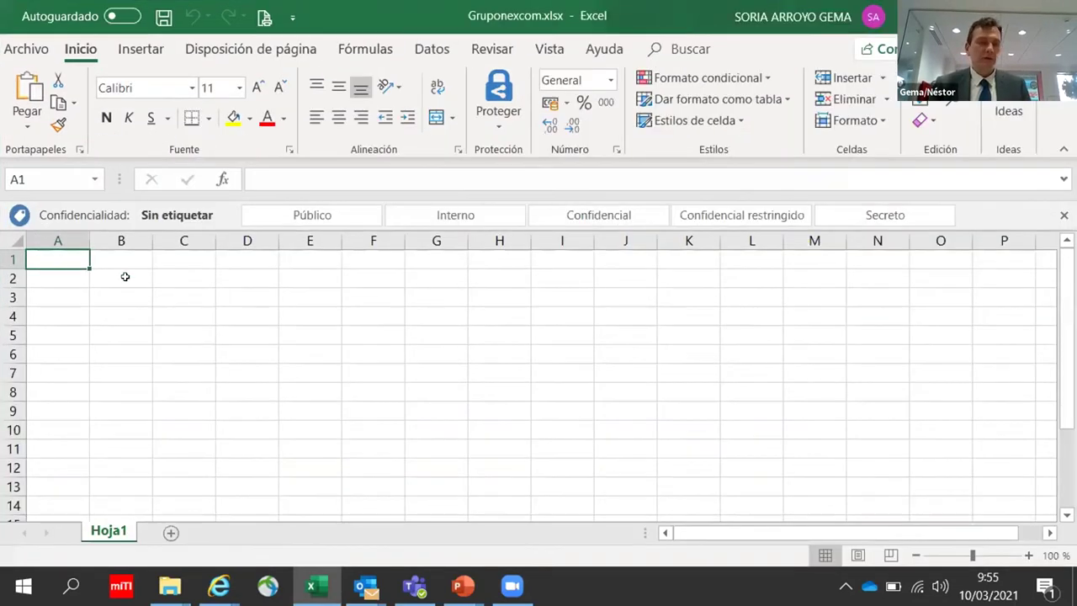
key(Down)
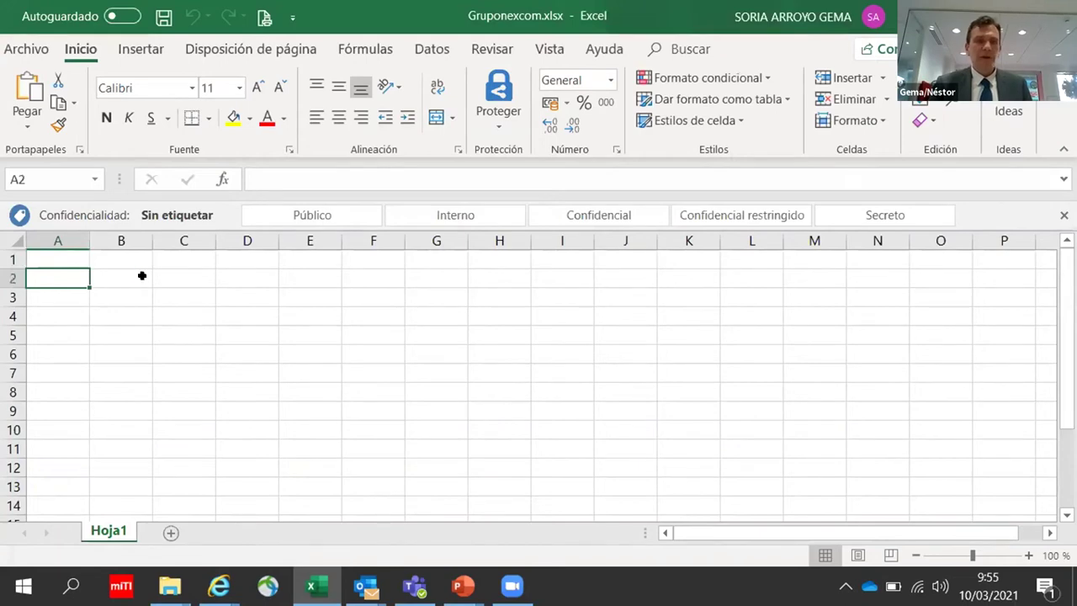
scroll(151, 277, up, 1)
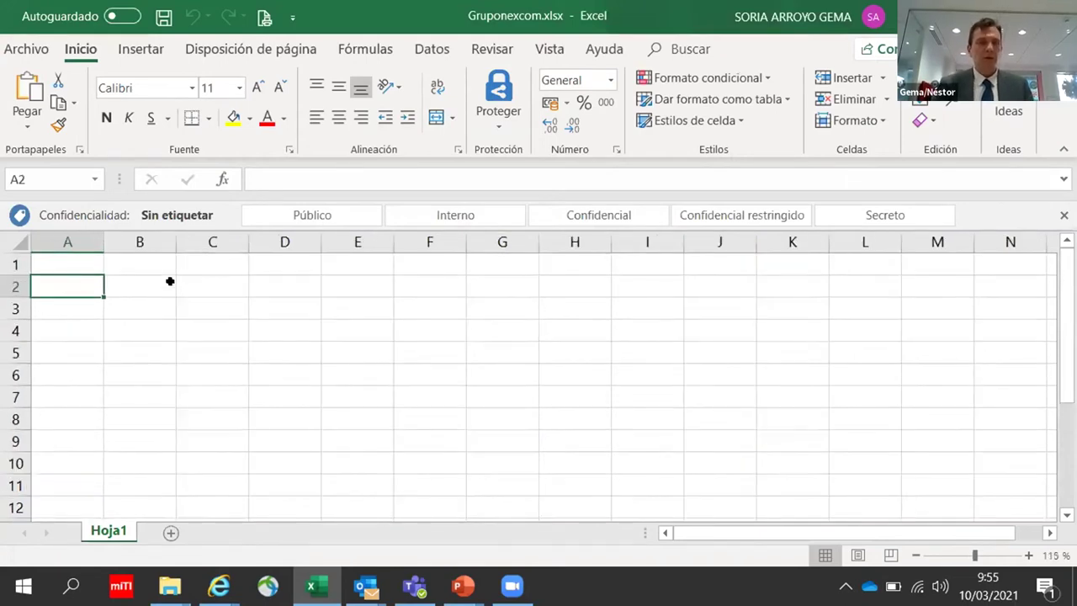
text(Lunes)
key(Return)
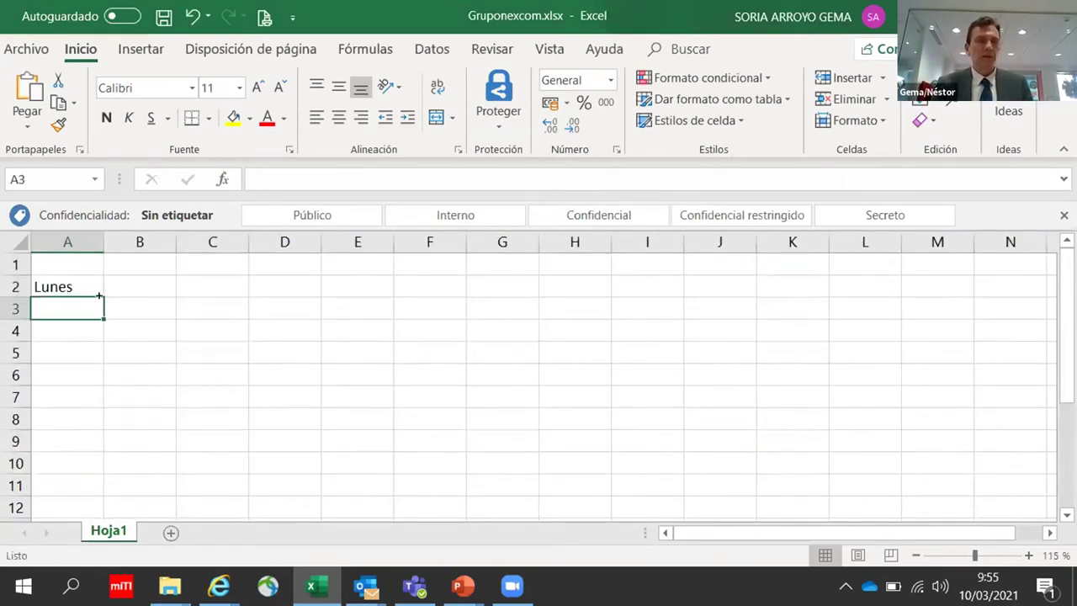
click(100, 295)
drag(103, 297, 104, 375)
Step: Fill week headings Semana 1 to Semana 4 across B1:E1
click(157, 264)
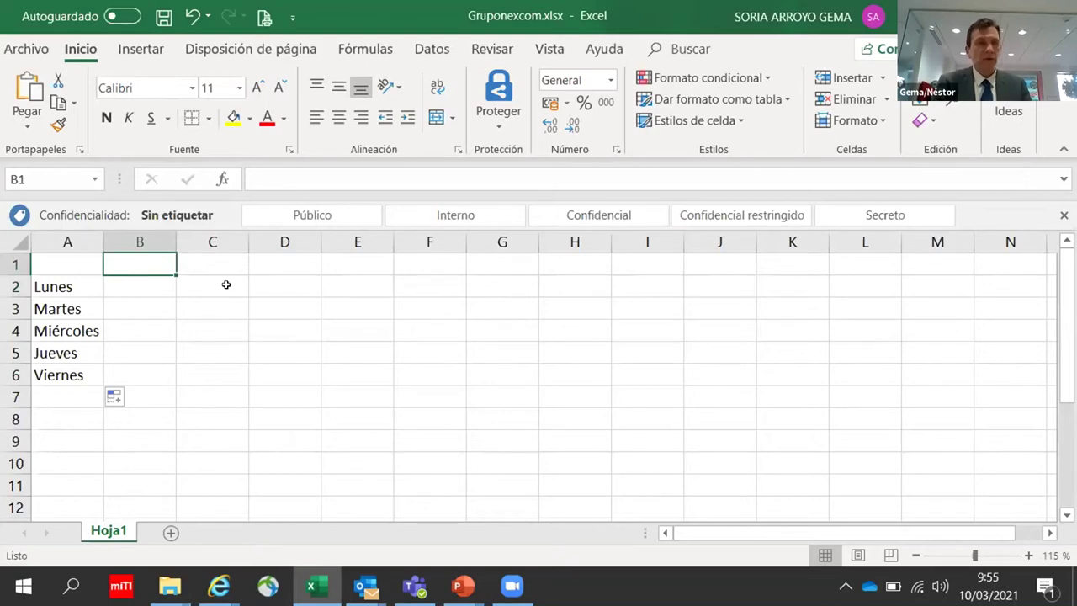
text(Se)
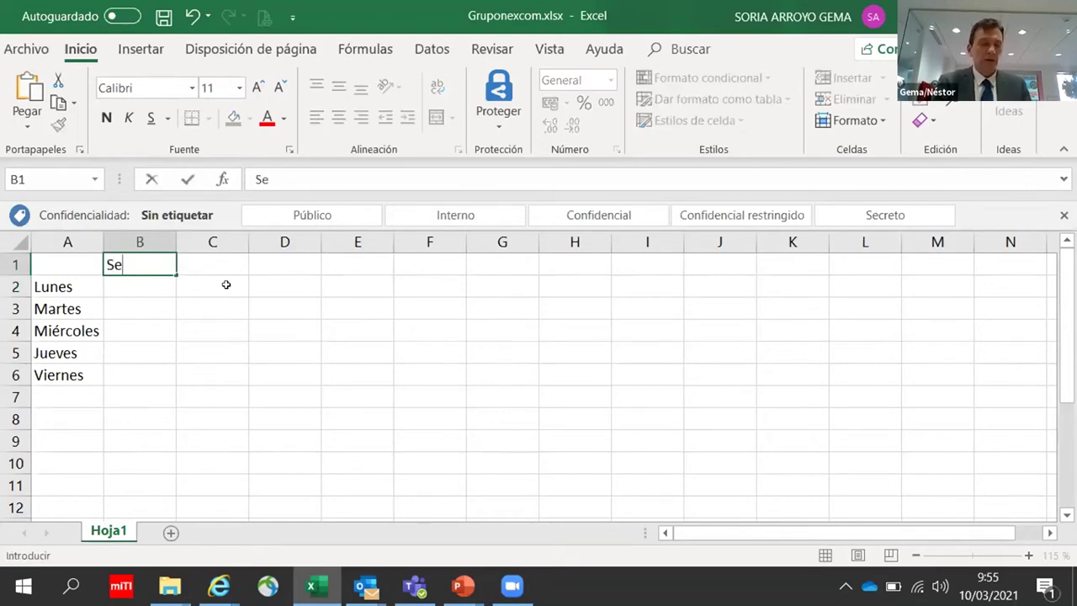
text(mana 1)
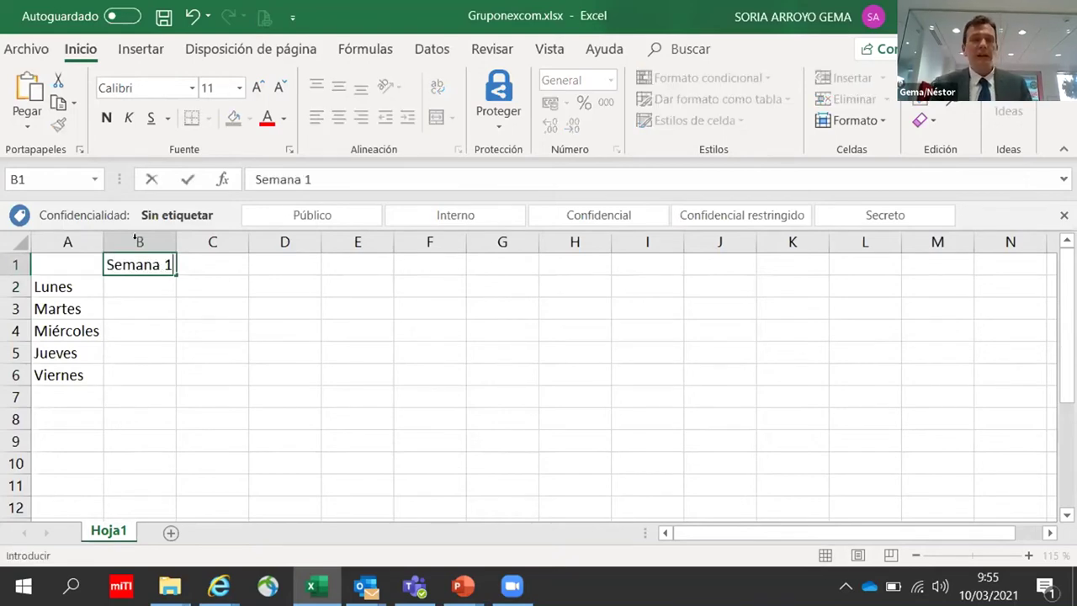
key(Return)
click(167, 270)
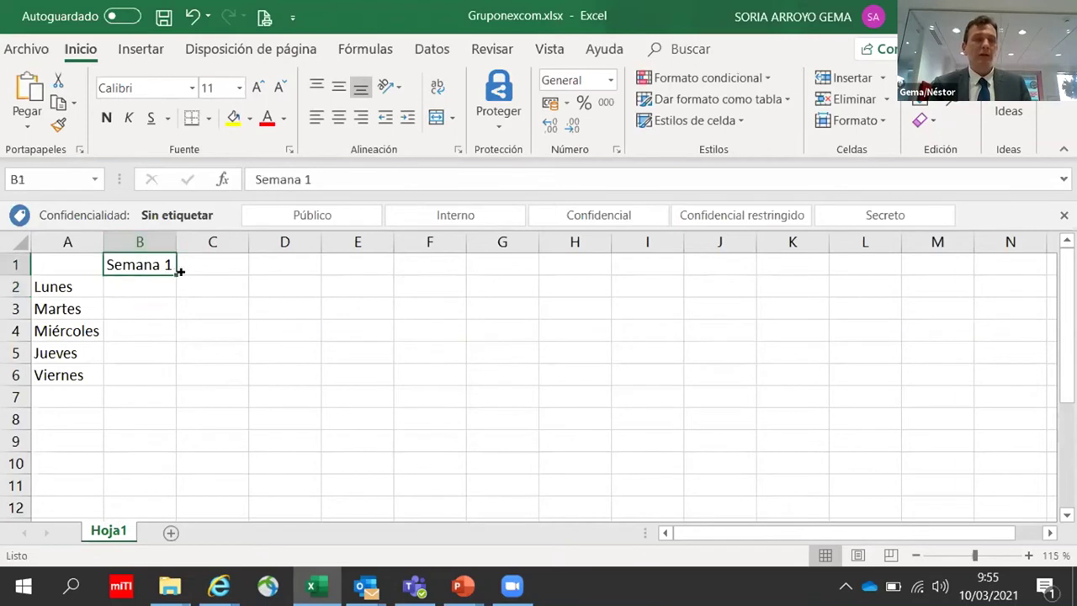
drag(179, 271, 339, 270)
drag(378, 383, 378, 383)
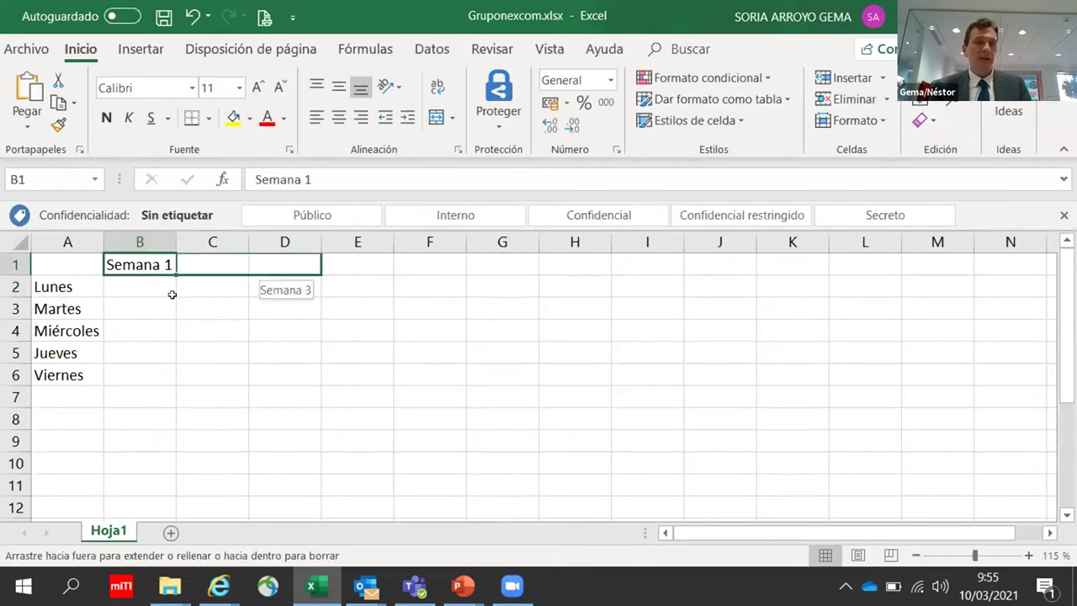
Step: Enter 10 into every cell of B2:E6 at once with Ctrl+Enter
click(171, 286)
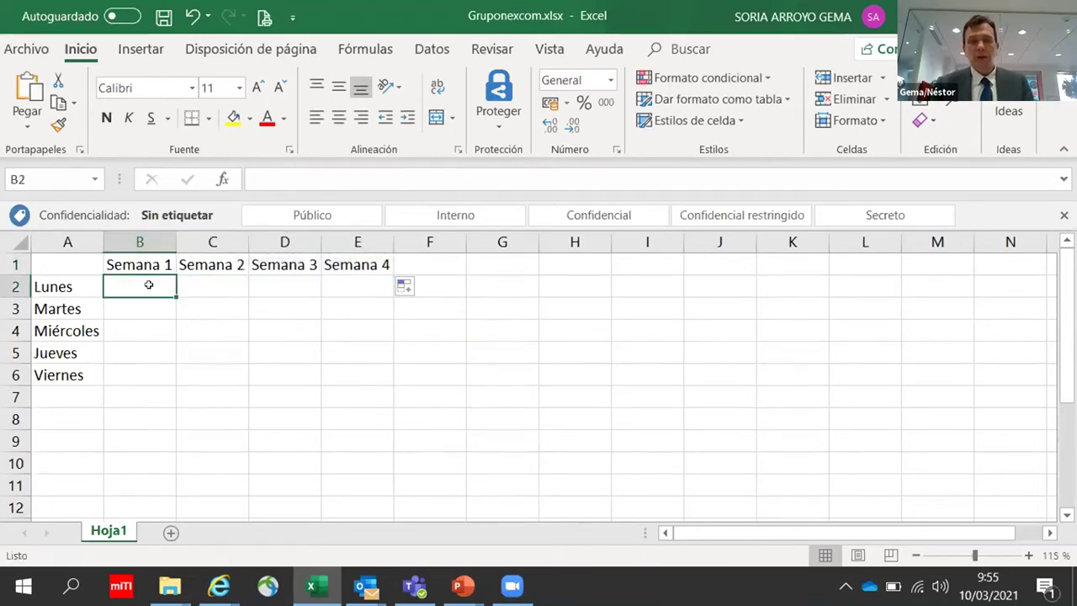
drag(148, 284, 384, 372)
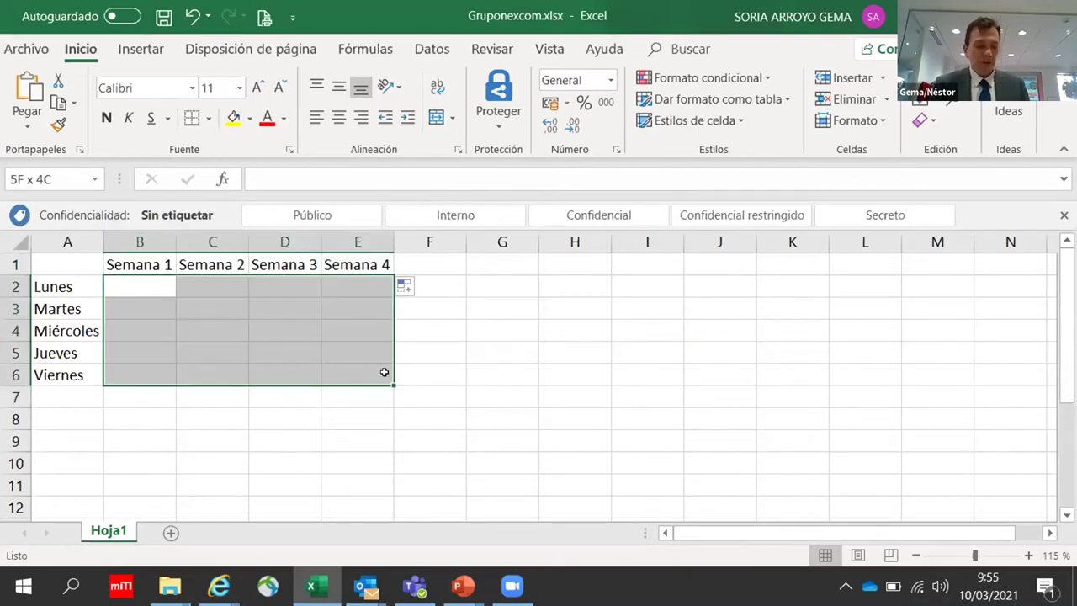
text(10)
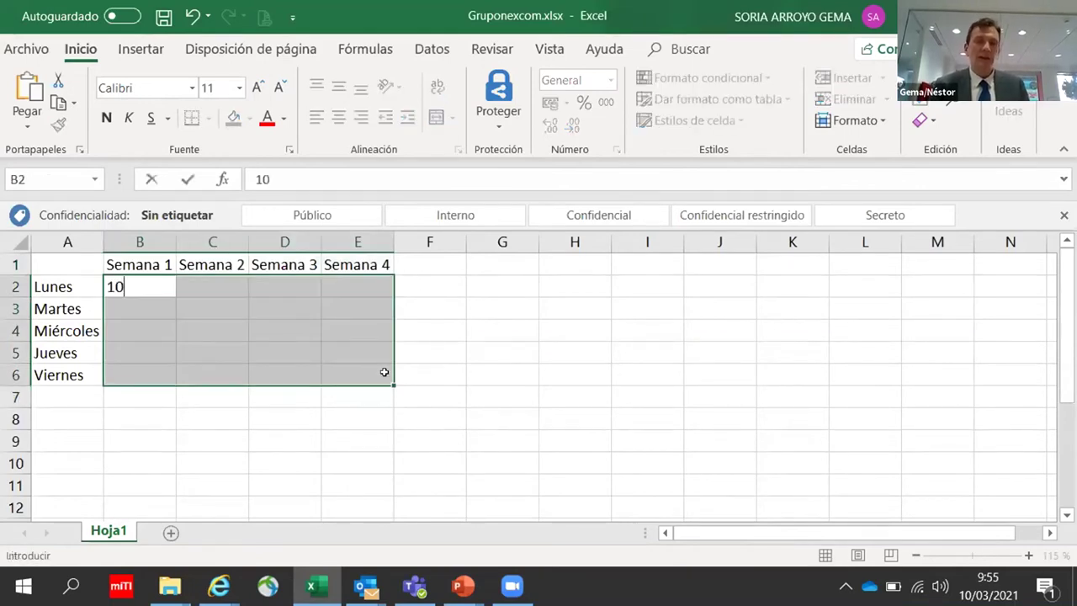
key(ctrl+Return)
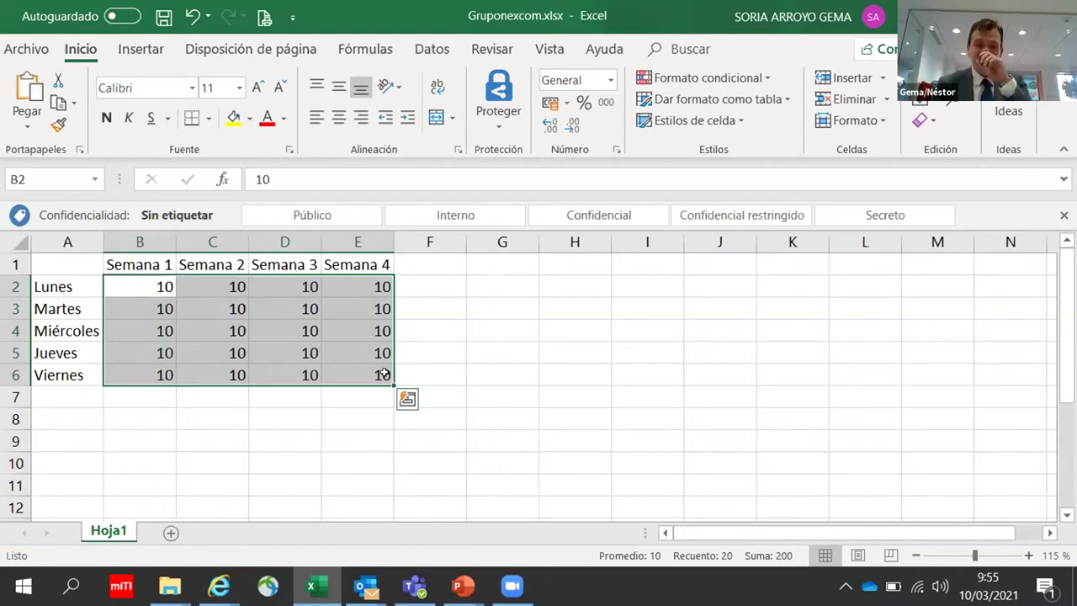
click(165, 348)
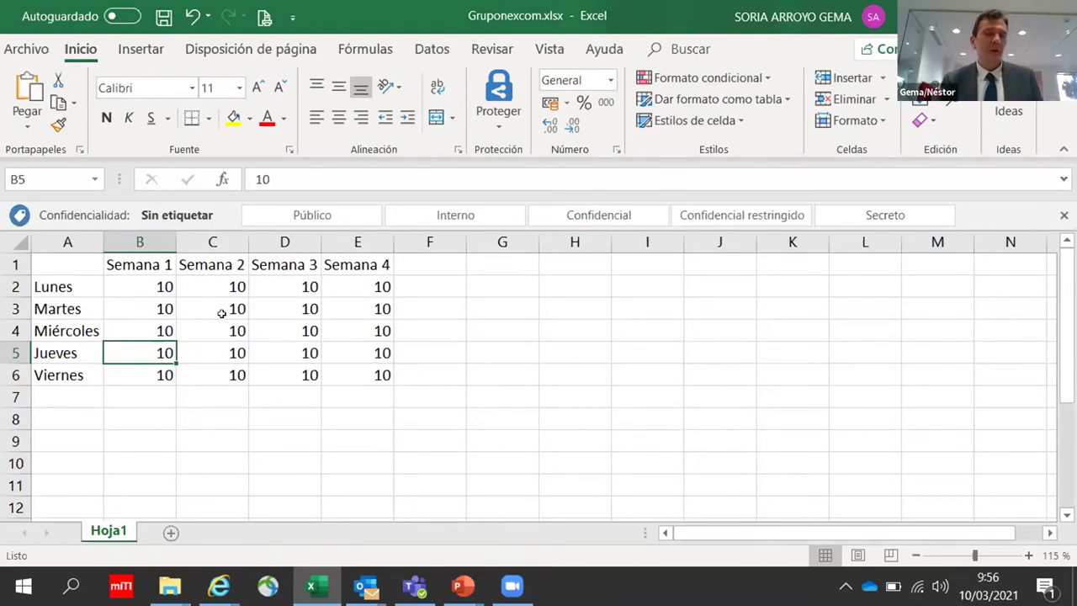
mouse_move(462, 585)
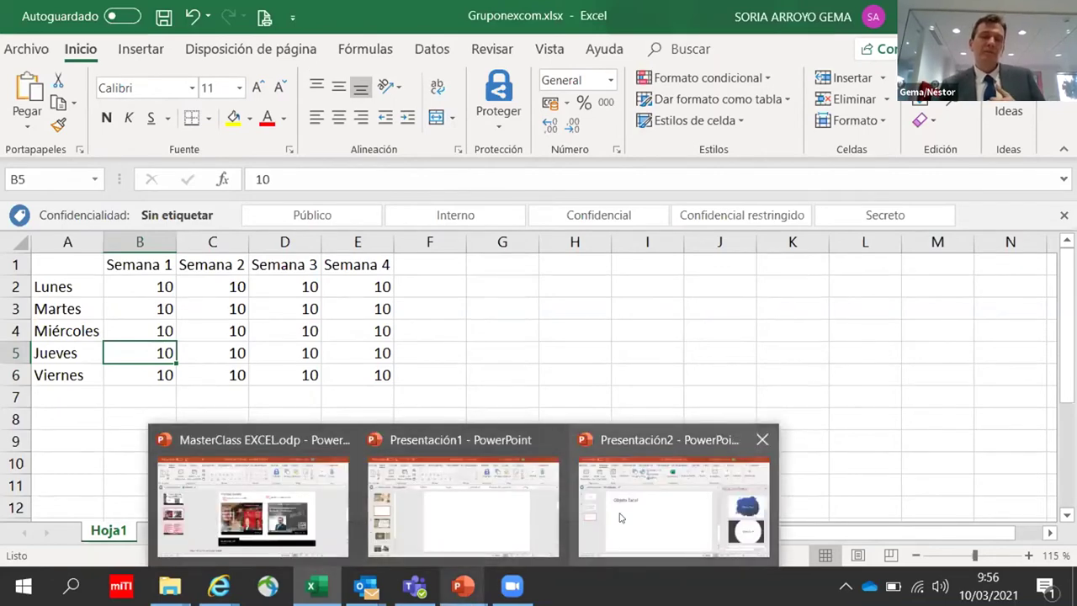
click(620, 518)
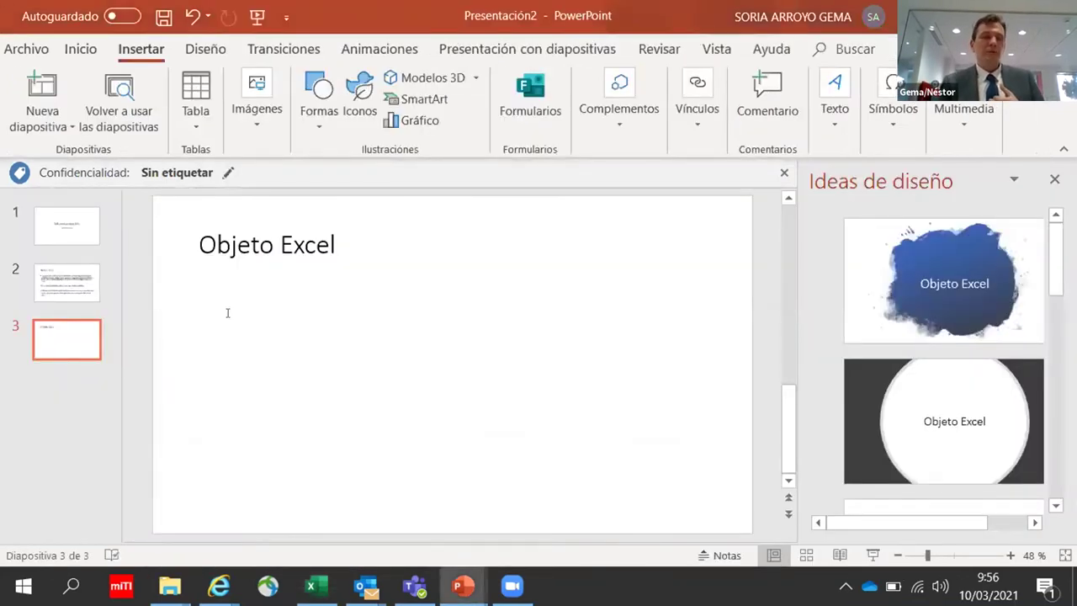
click(193, 112)
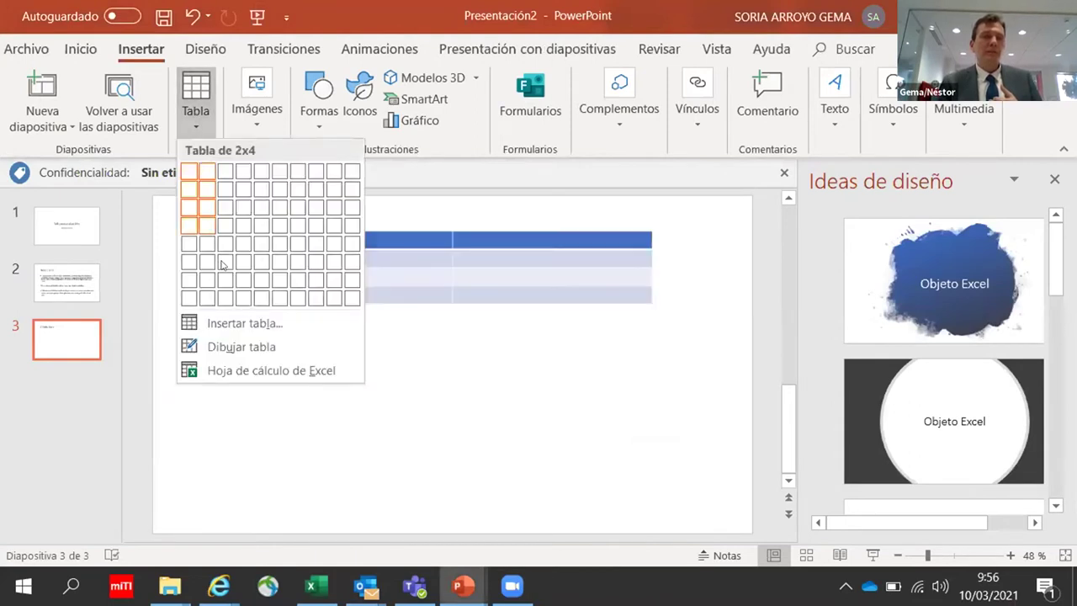
click(279, 265)
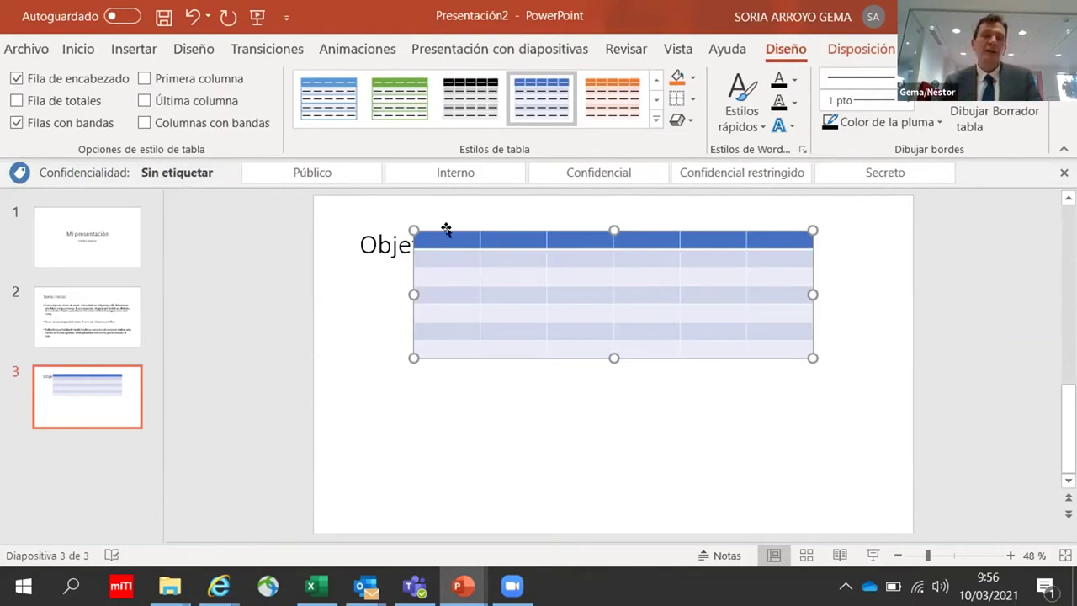
key(Delete)
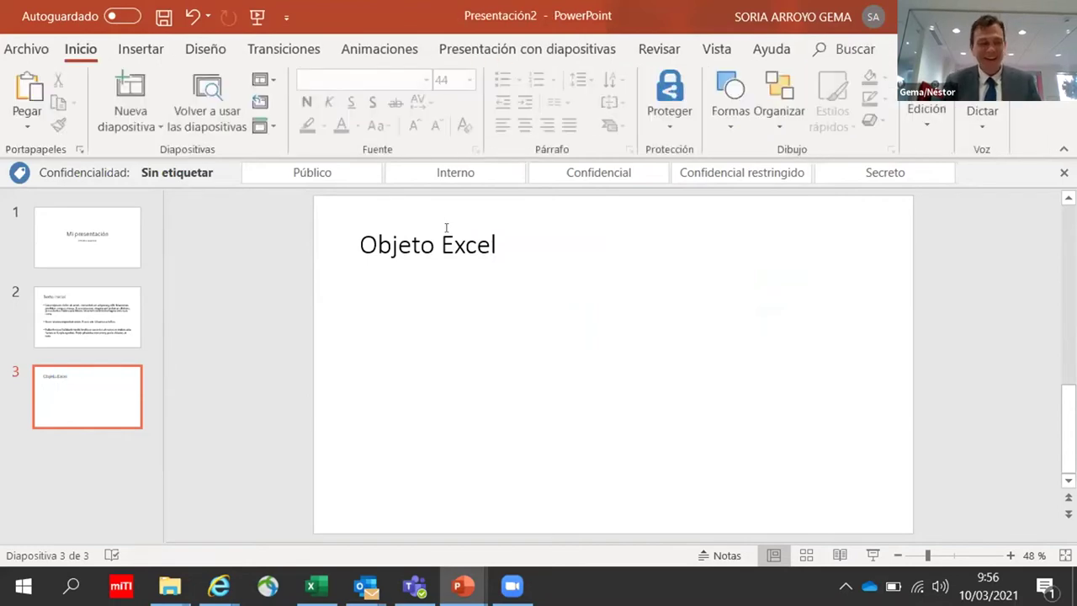
key(alt+Tab)
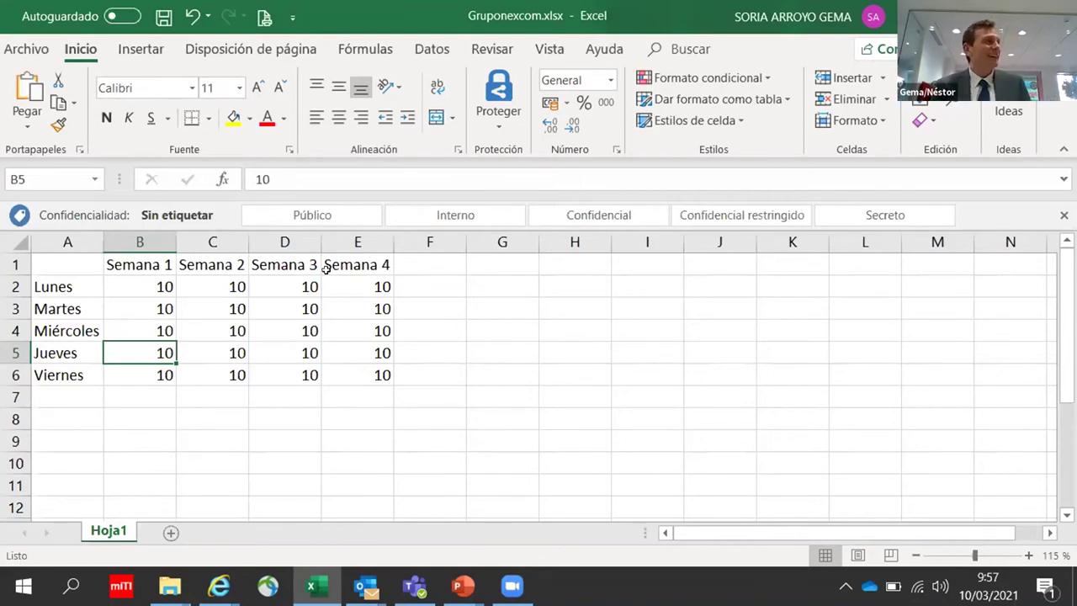
Step: Turn range $A$1:$E$6 into an Excel table with headers, creating Tabla1
click(209, 310)
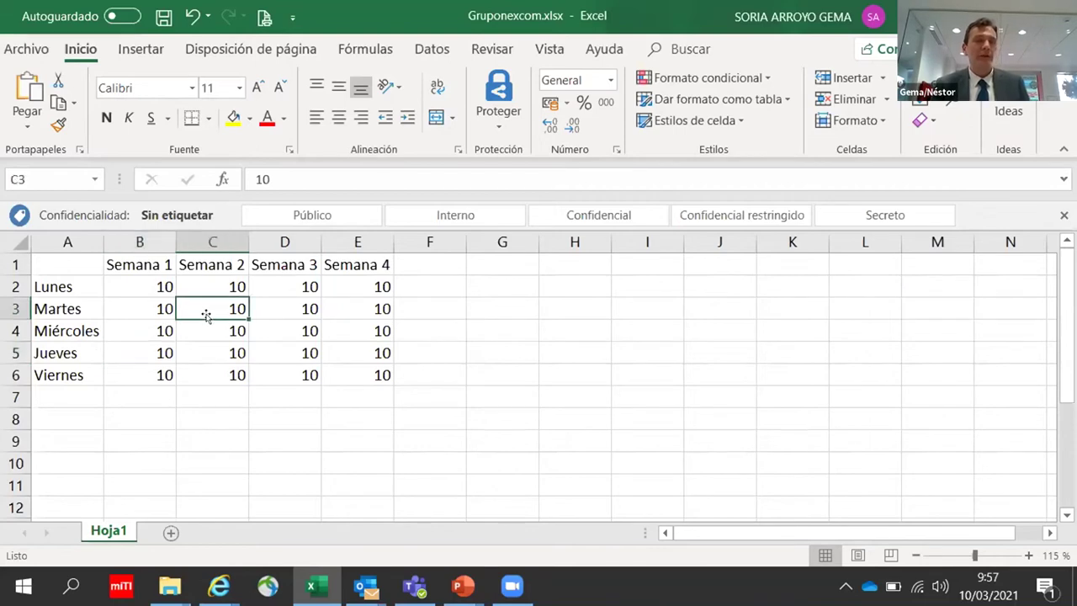
click(141, 49)
click(11, 113)
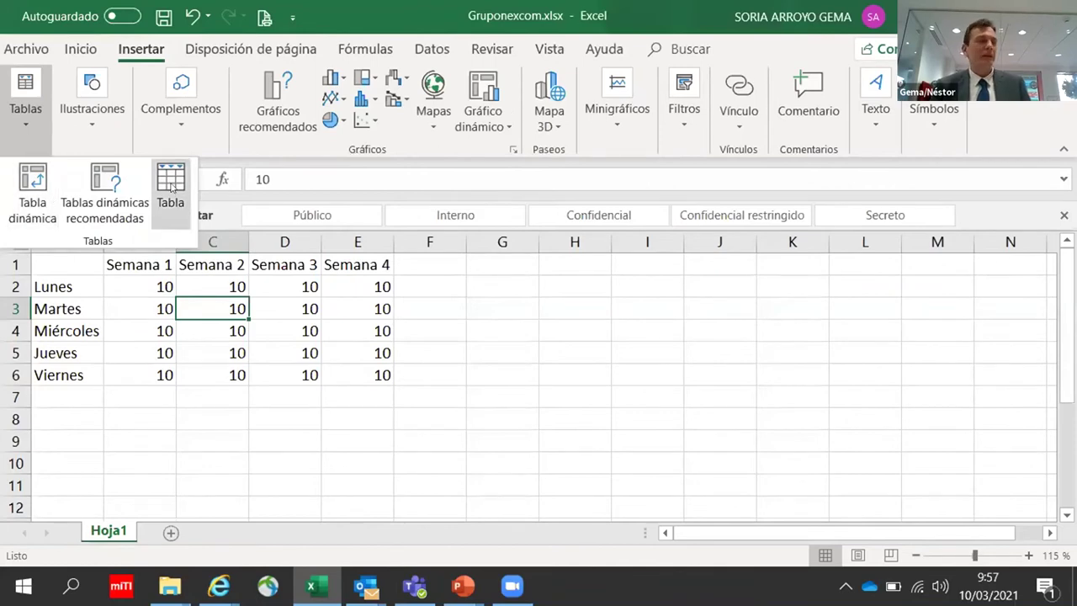
click(171, 187)
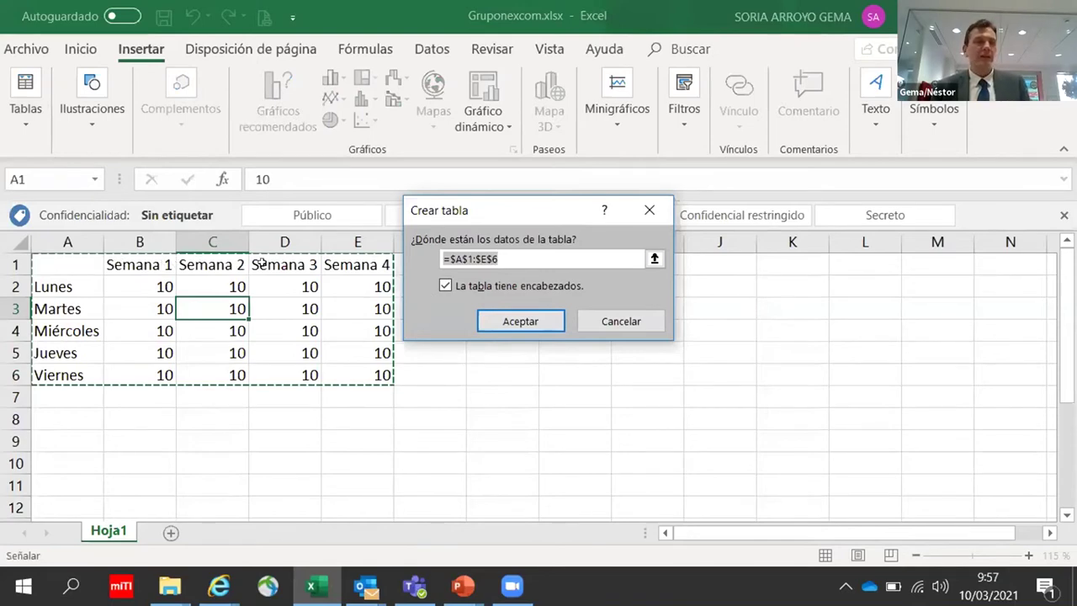
click(521, 321)
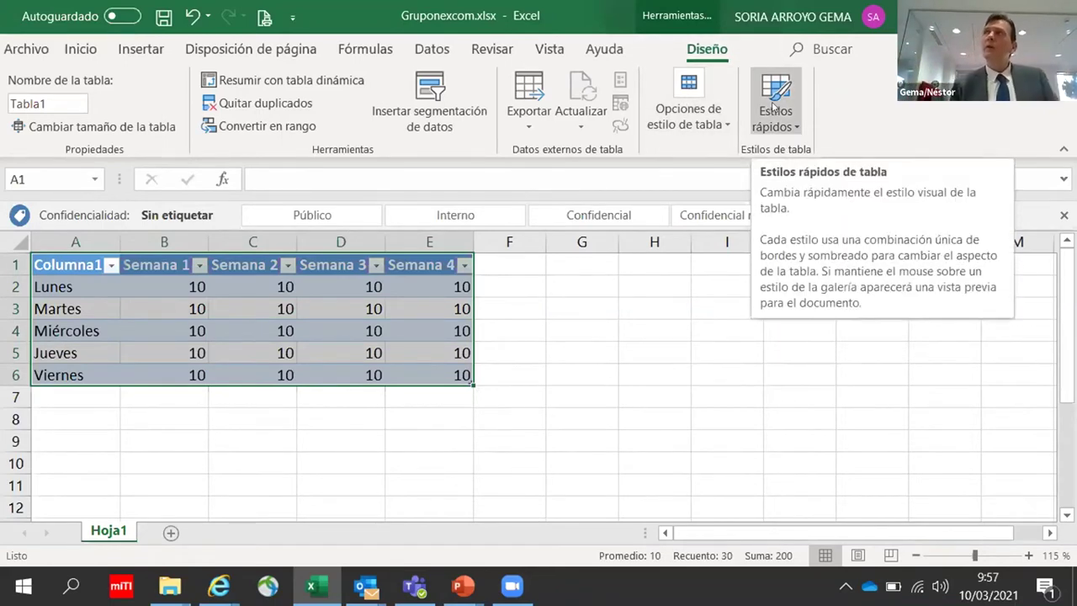
Step: Apply the orange light table style and add a Total row summing 50 under Semana 4
click(774, 106)
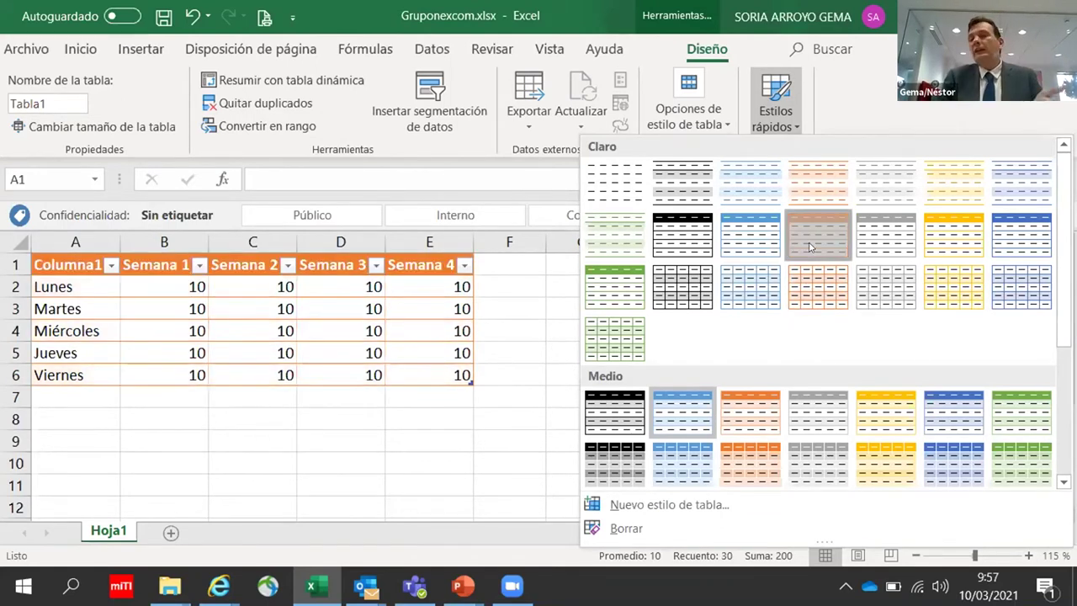
click(815, 238)
key(ctrl+a)
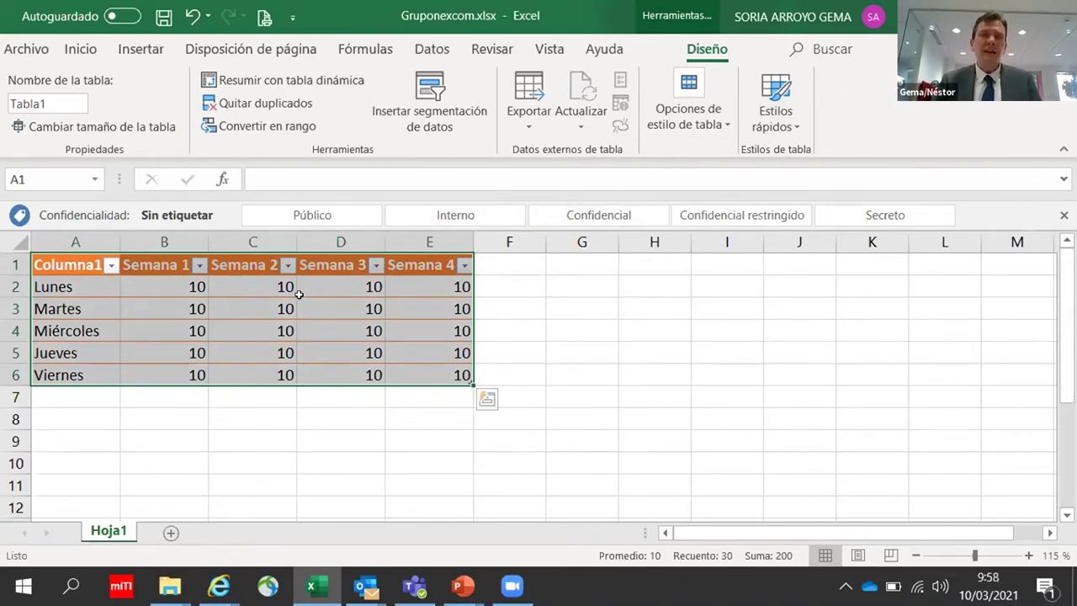
click(715, 124)
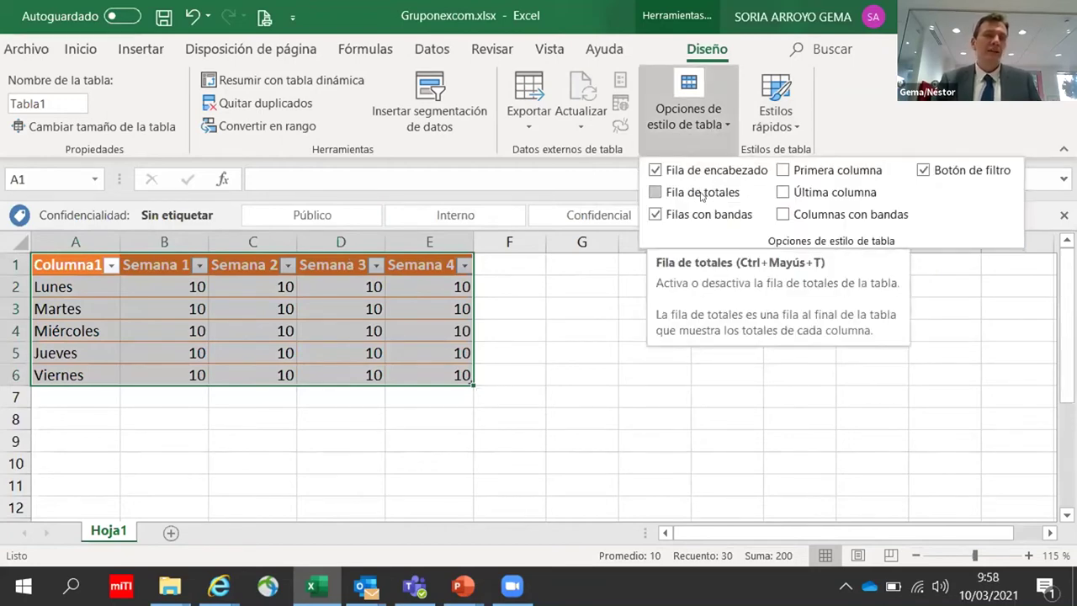
key(ctrl+shift+t)
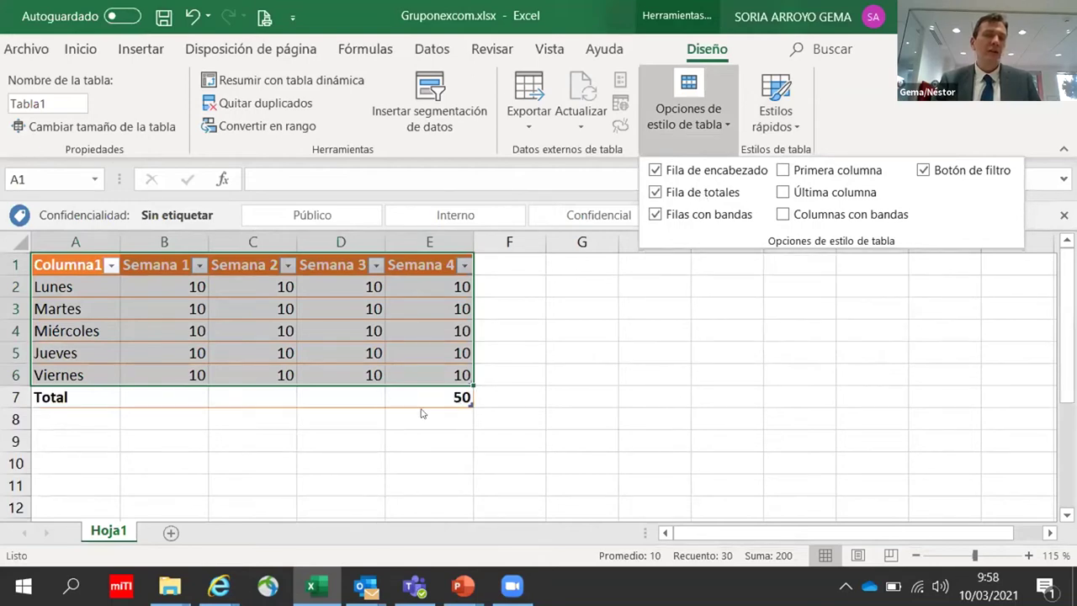
Step: Set each Total row cell for Semana 4 through Semana 1 to Promedio (average)
key(Escape)
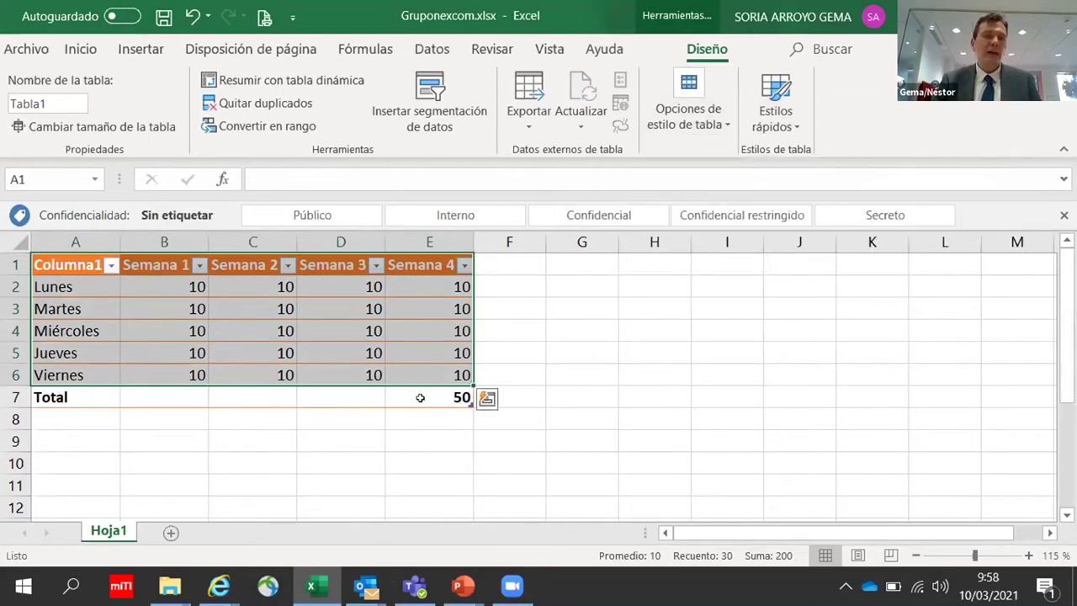
click(436, 390)
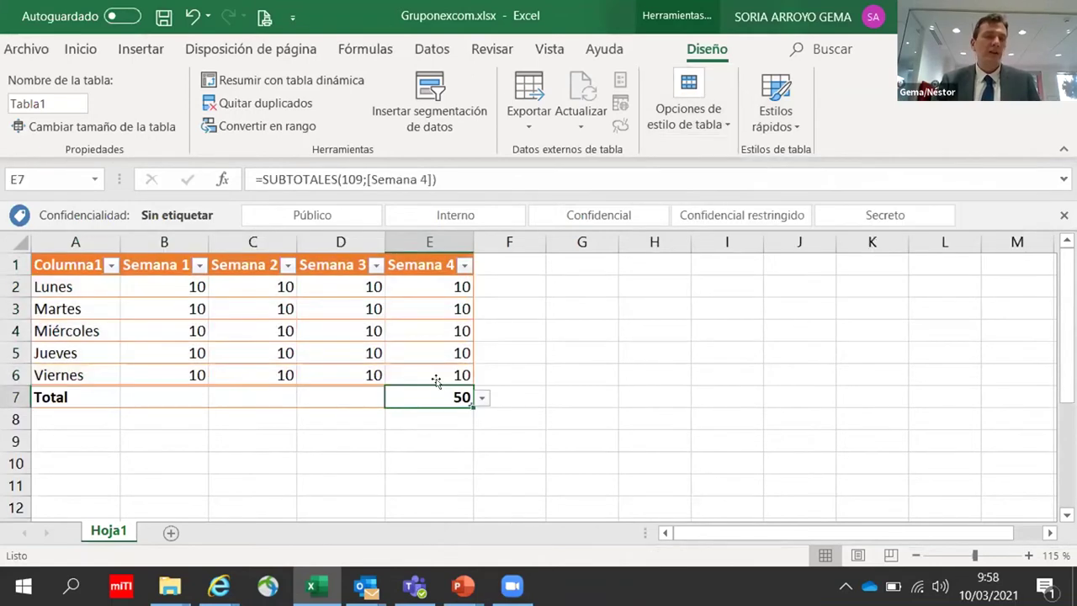
click(481, 398)
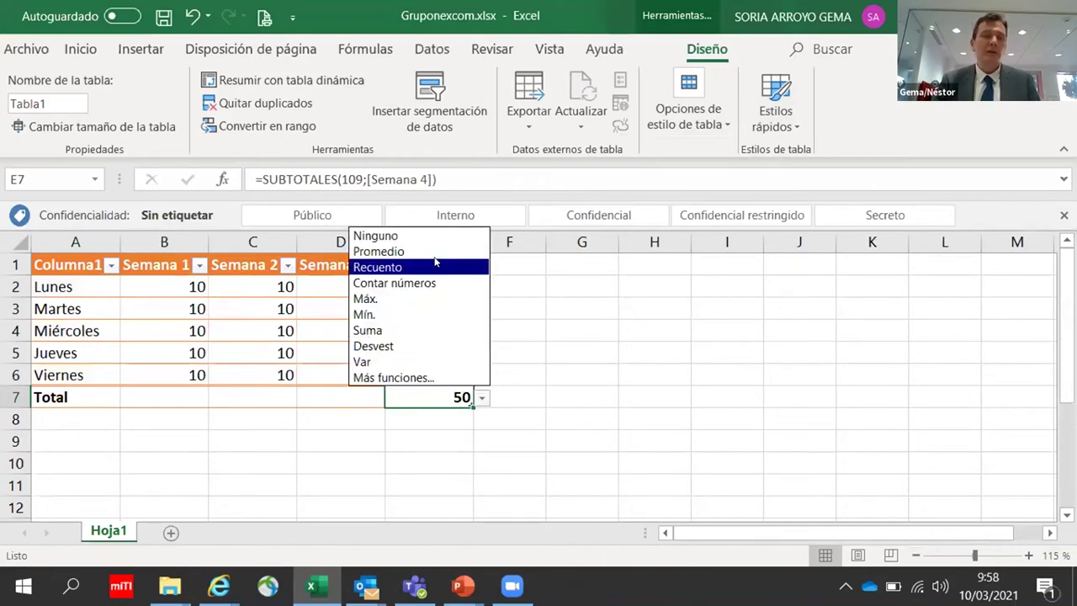
key(Up)
key(Return)
key(Left)
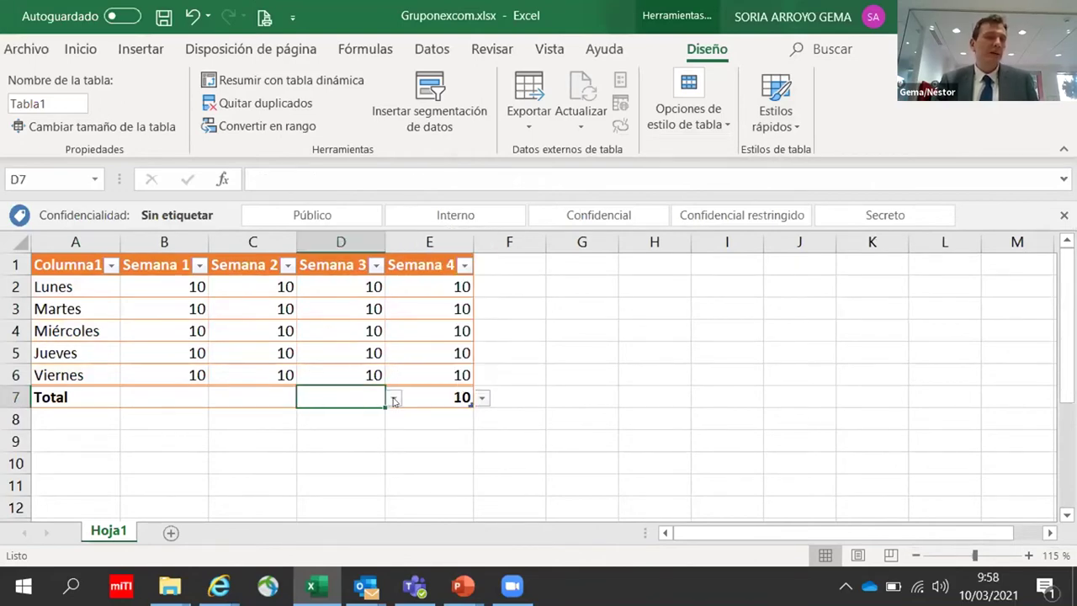
key(alt+Down)
key(Up)
key(Up)
key(Up)
key(Return)
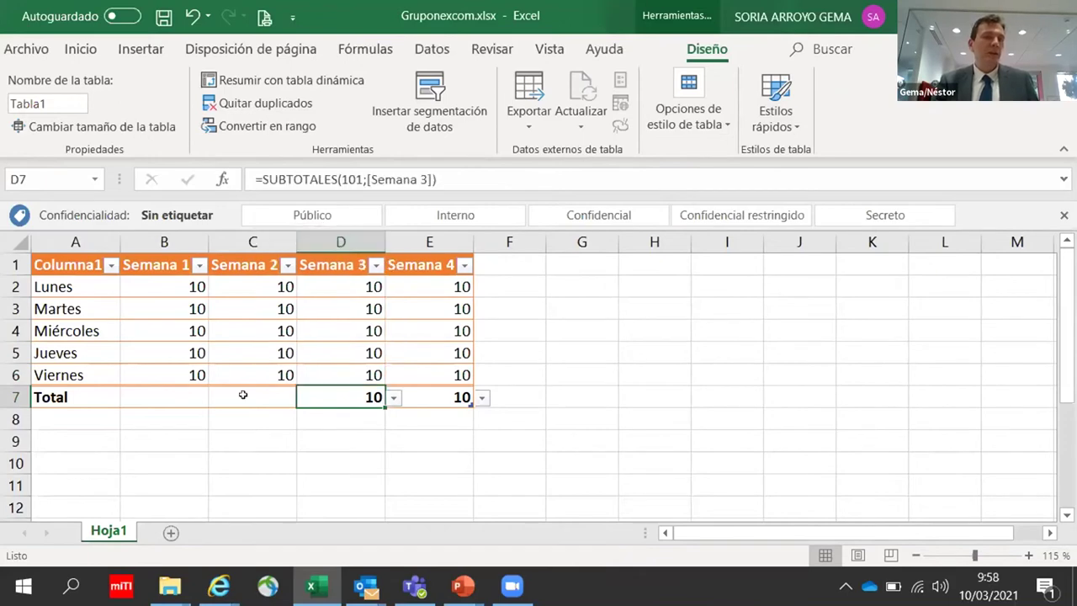
key(Left)
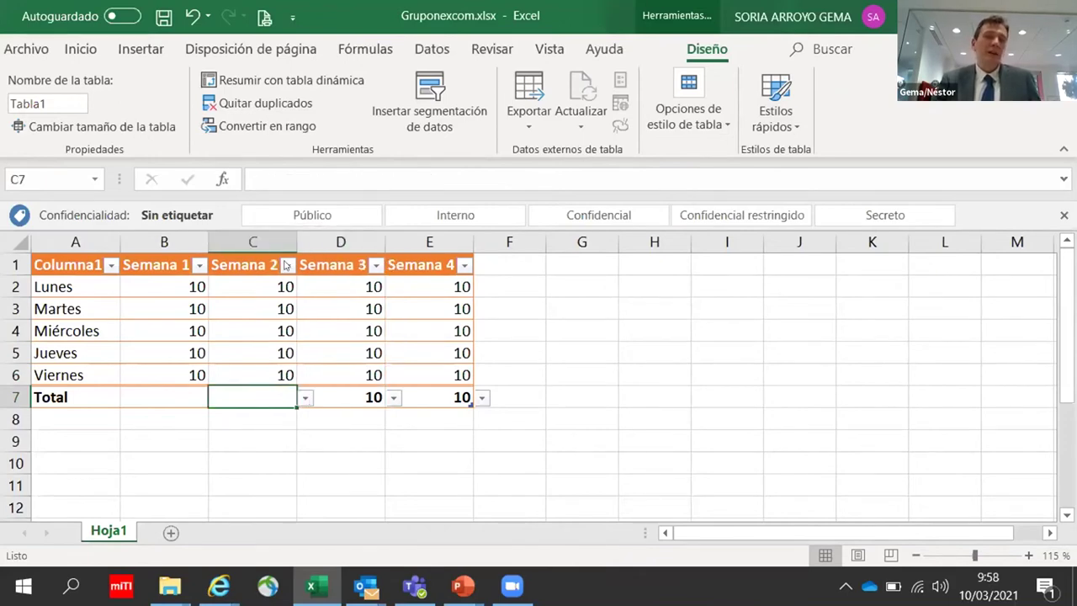
key(alt+Down)
key(Up)
key(Up)
key(Up)
key(Return)
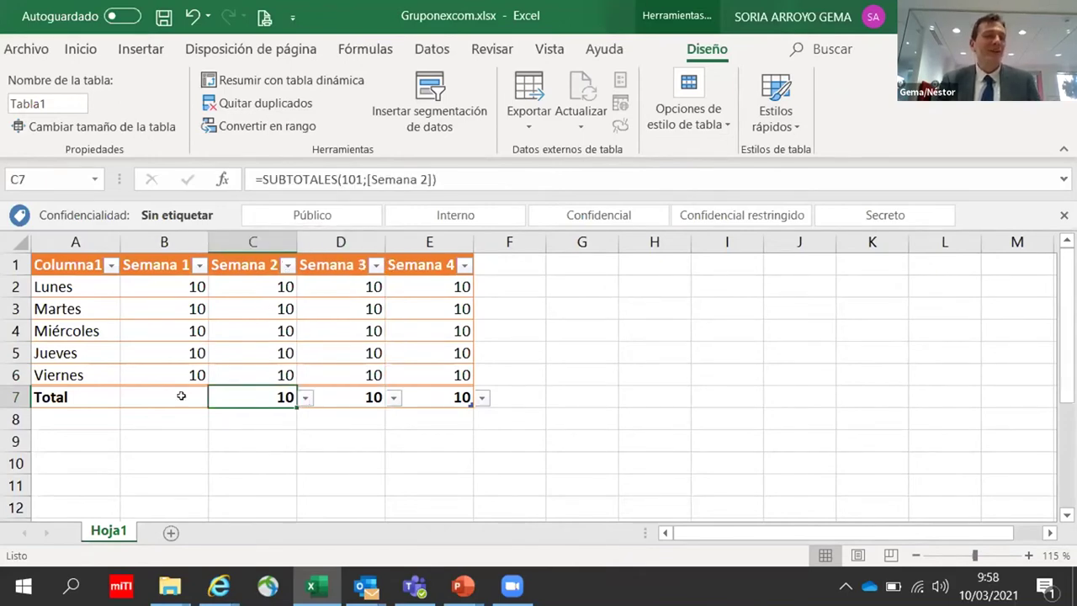
key(Left)
key(alt+Down)
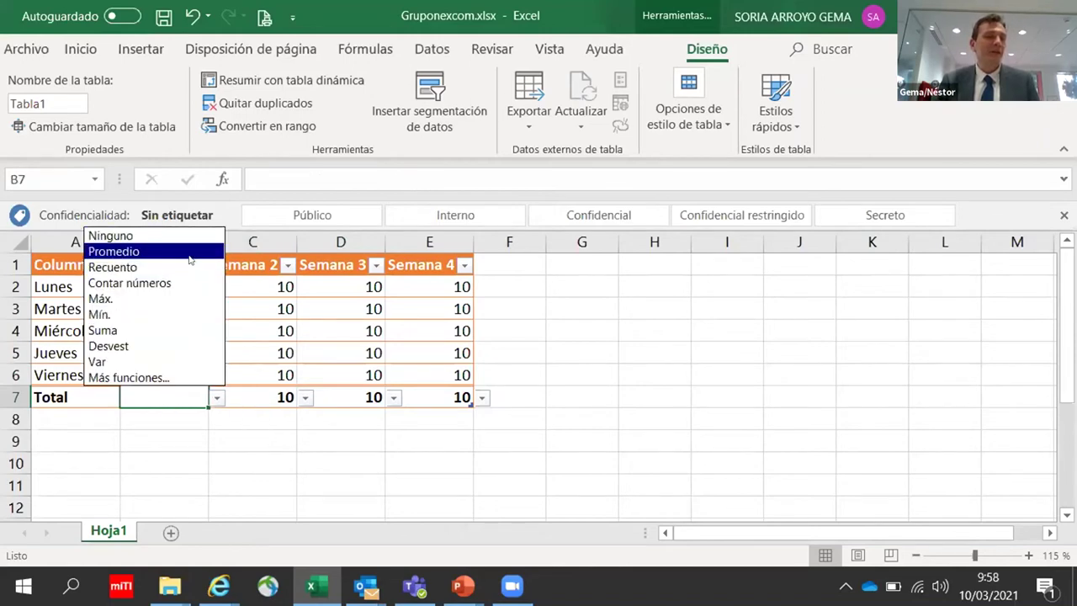
click(187, 250)
Step: Change Martes's Semana 1 value in B3 to 20
click(174, 300)
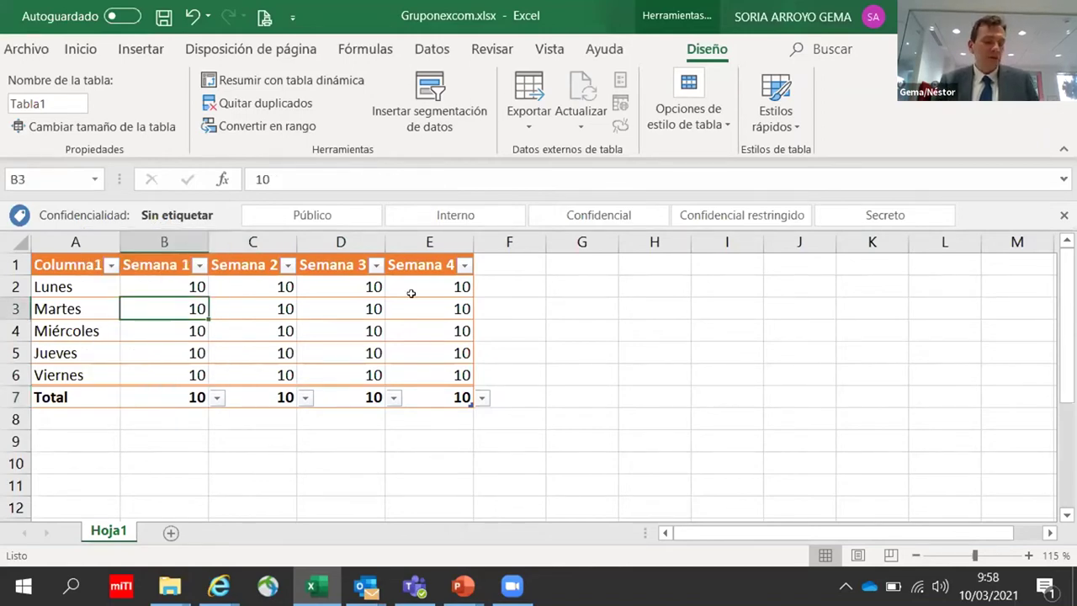
text(20)
key(Return)
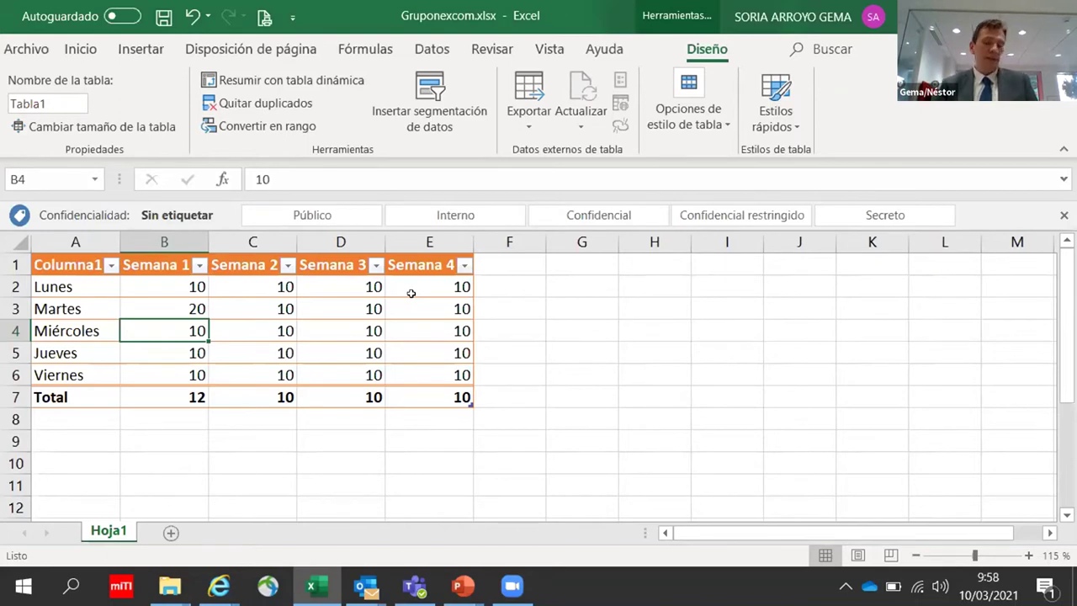
Step: Create the Gráfico1 column chart sheet with F11, save Gruponexcom.xlsx, and return to Presentación2
key(F11)
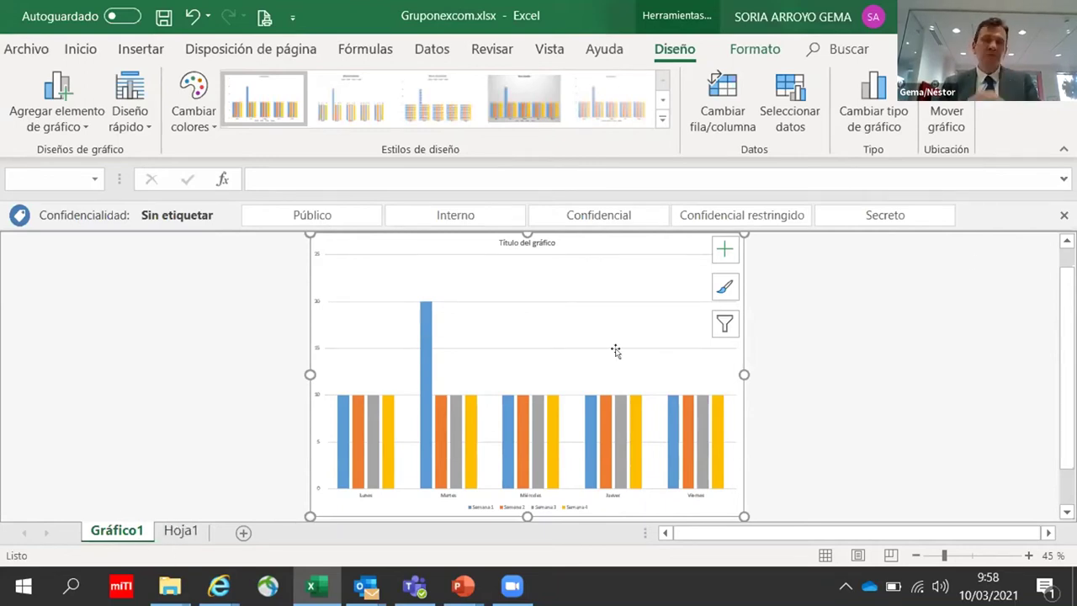
click(1059, 15)
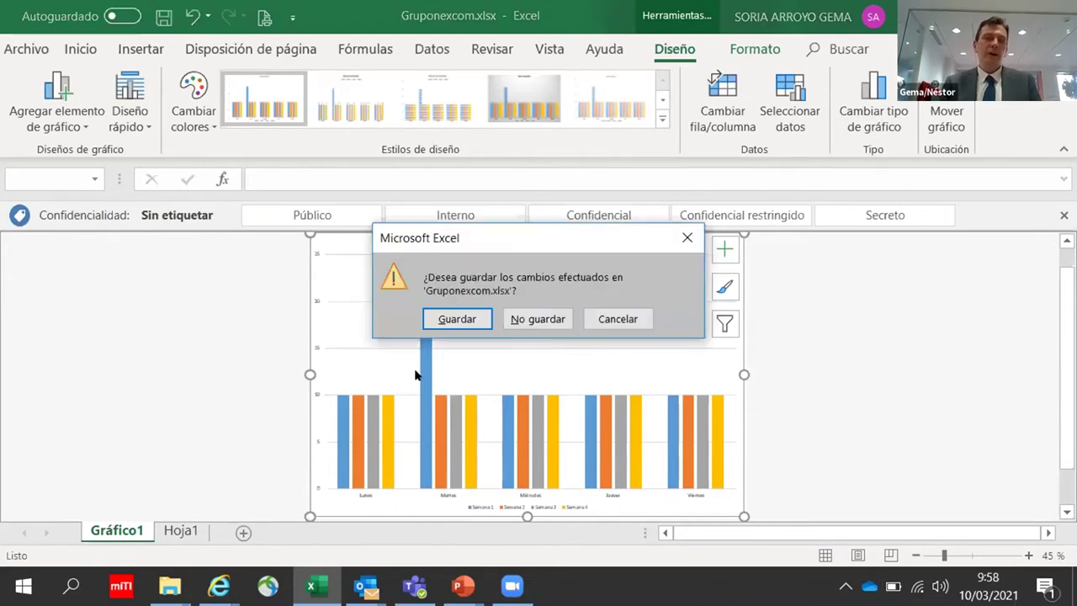
click(447, 324)
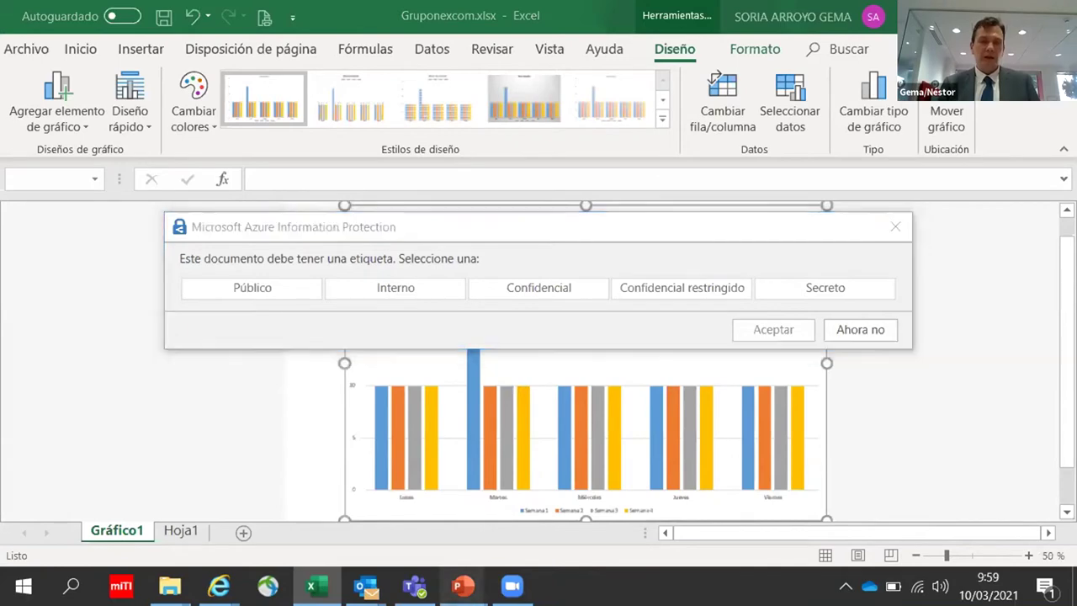
mouse_move(463, 586)
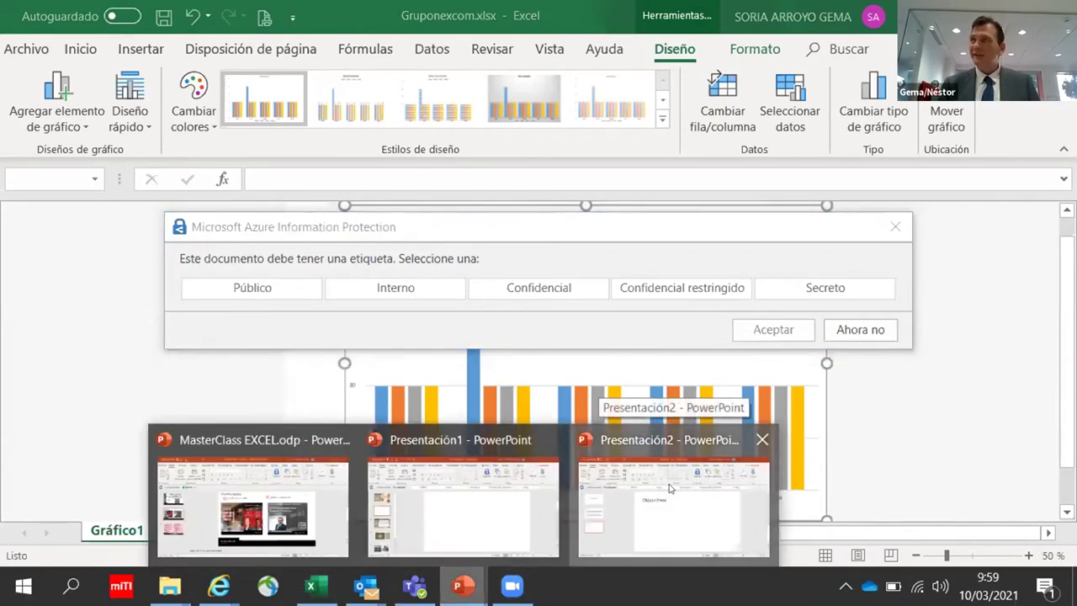
click(670, 488)
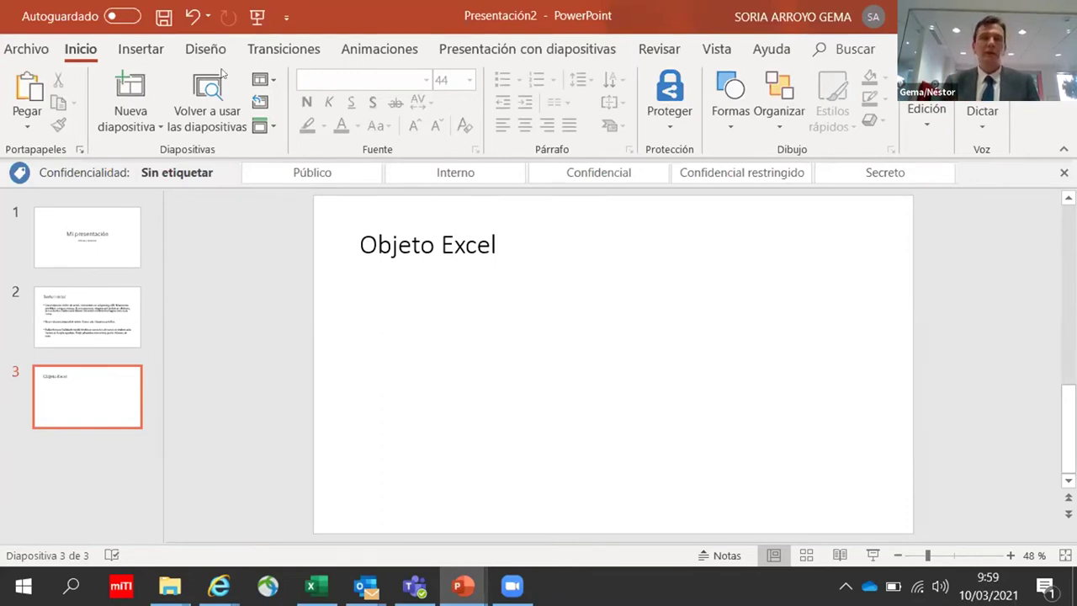
Step: Open the Insertar objeto dialog from Insertar > Texto > Objeto on slide 3
click(133, 51)
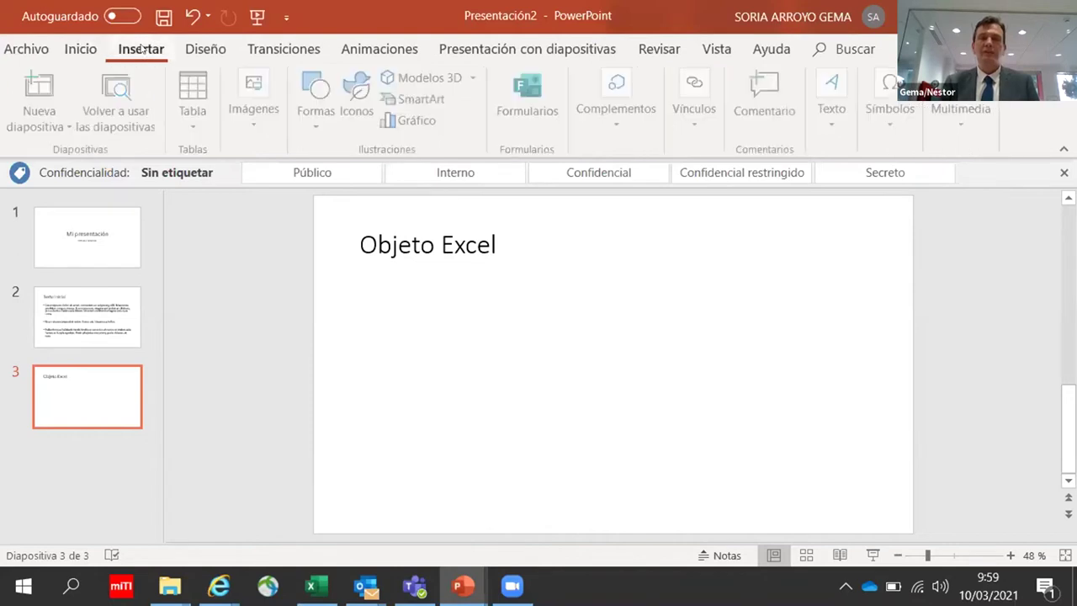
click(897, 109)
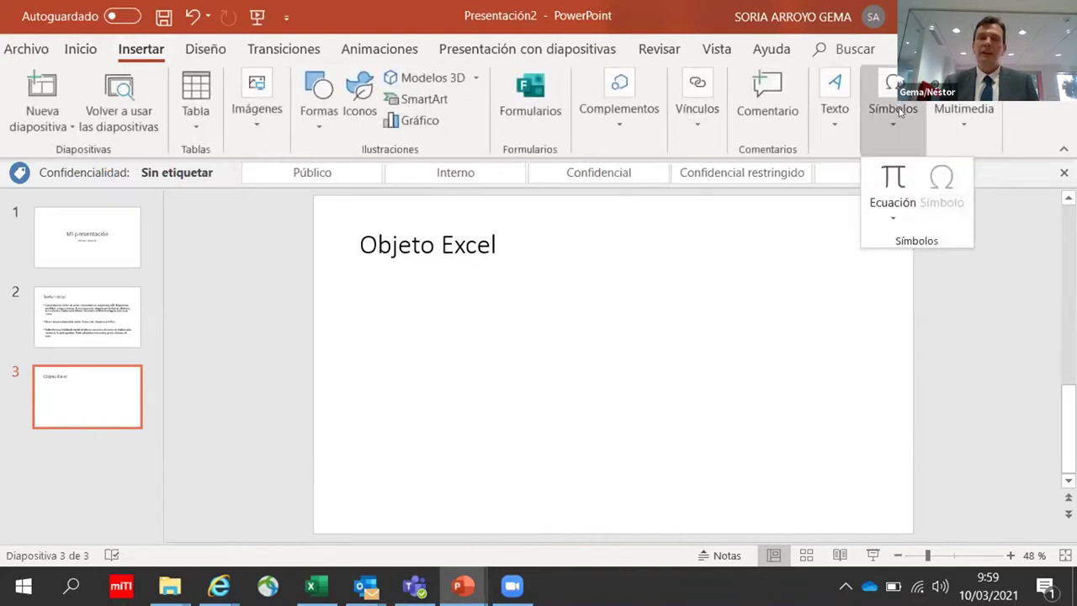
click(831, 111)
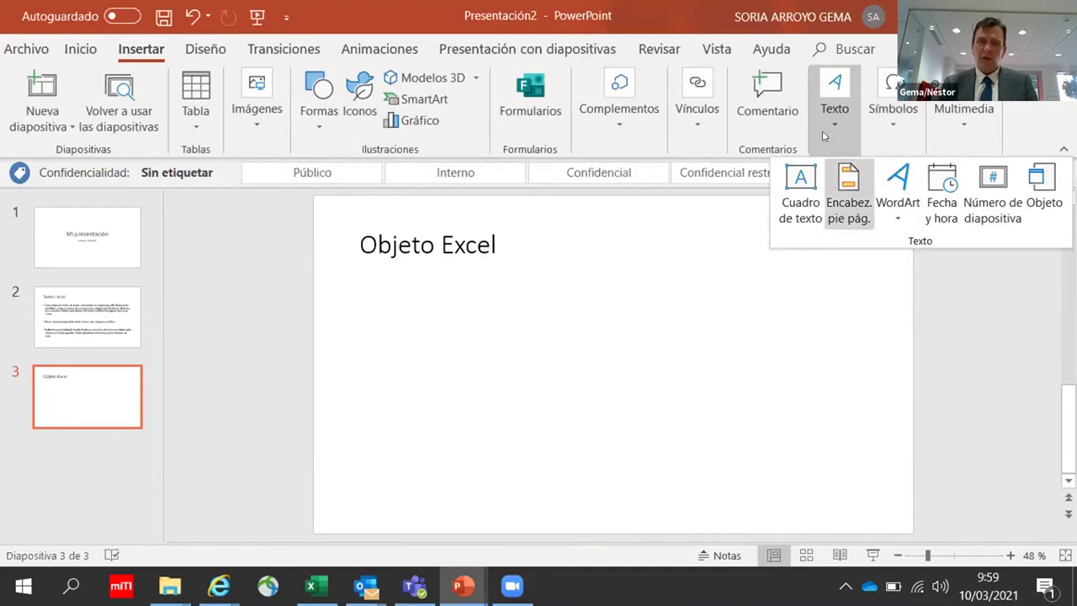
click(1049, 197)
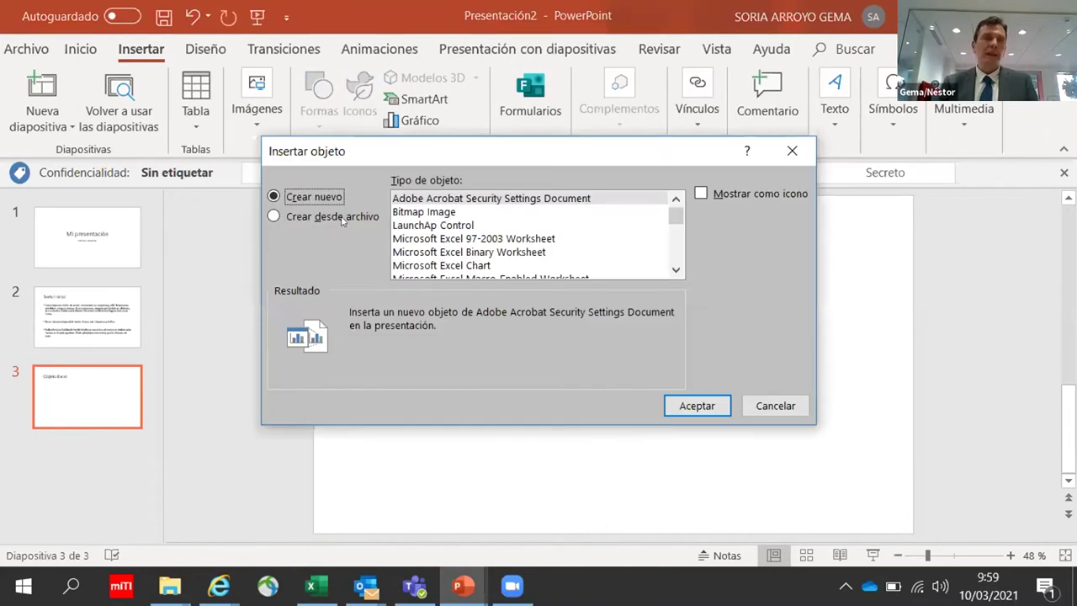
Step: Insert Gruponexcom.xlsx from Escritorio > Work cafe santander grupo nexcom as a linked object
click(343, 221)
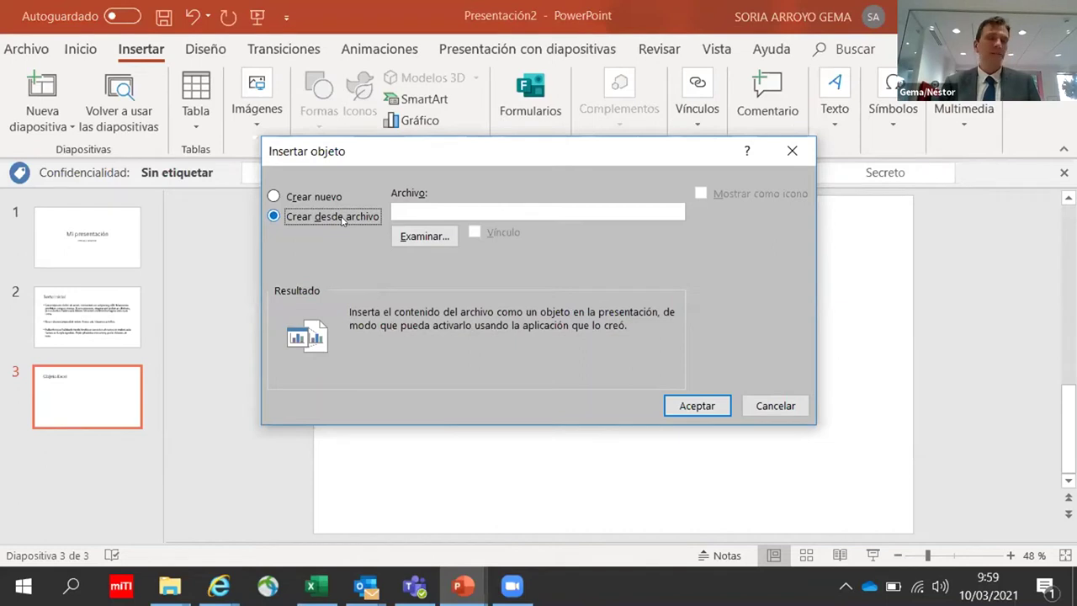
click(411, 238)
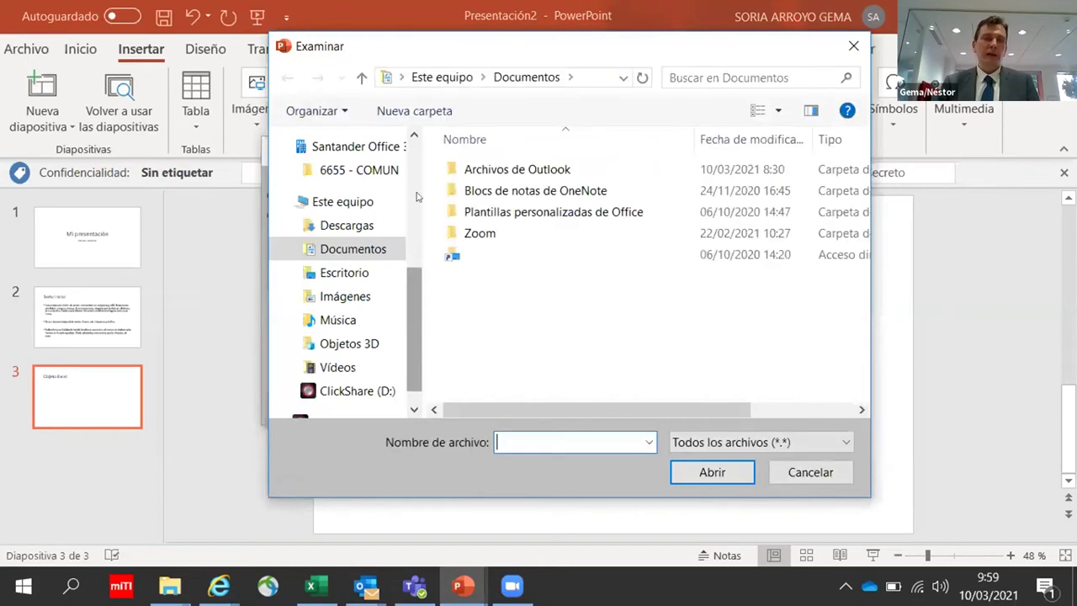
scroll(417, 181, up, 3)
scroll(419, 173, down, 1)
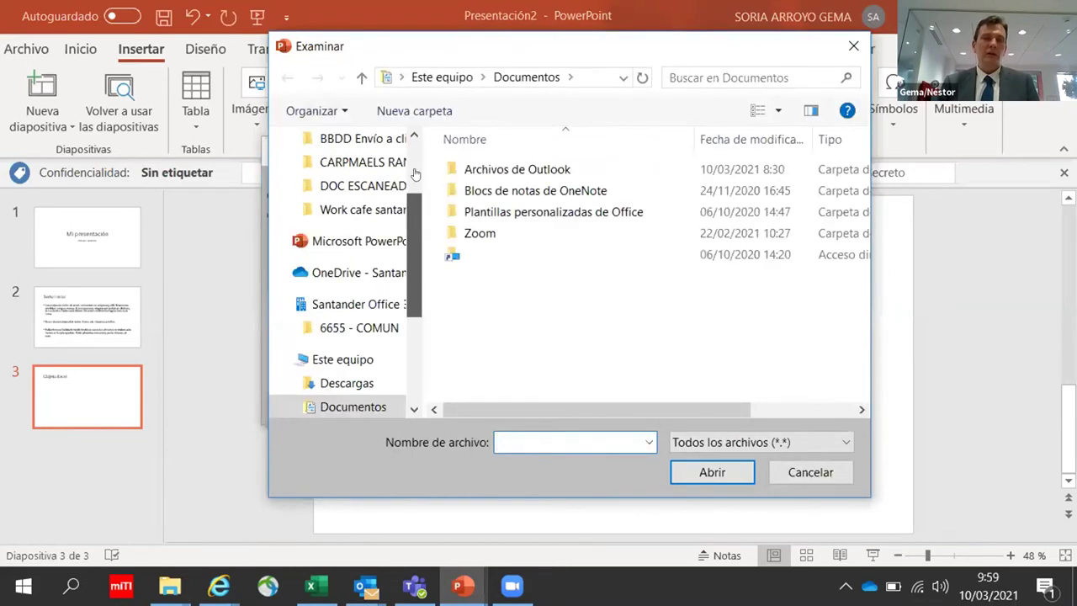
scroll(352, 174, up, 2)
click(367, 181)
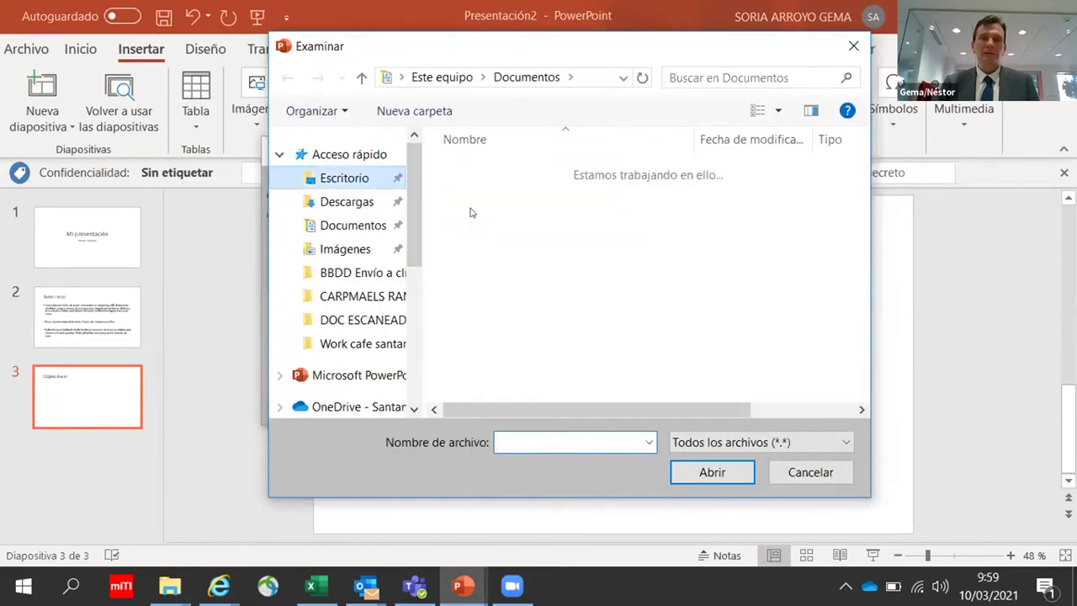
click(725, 144)
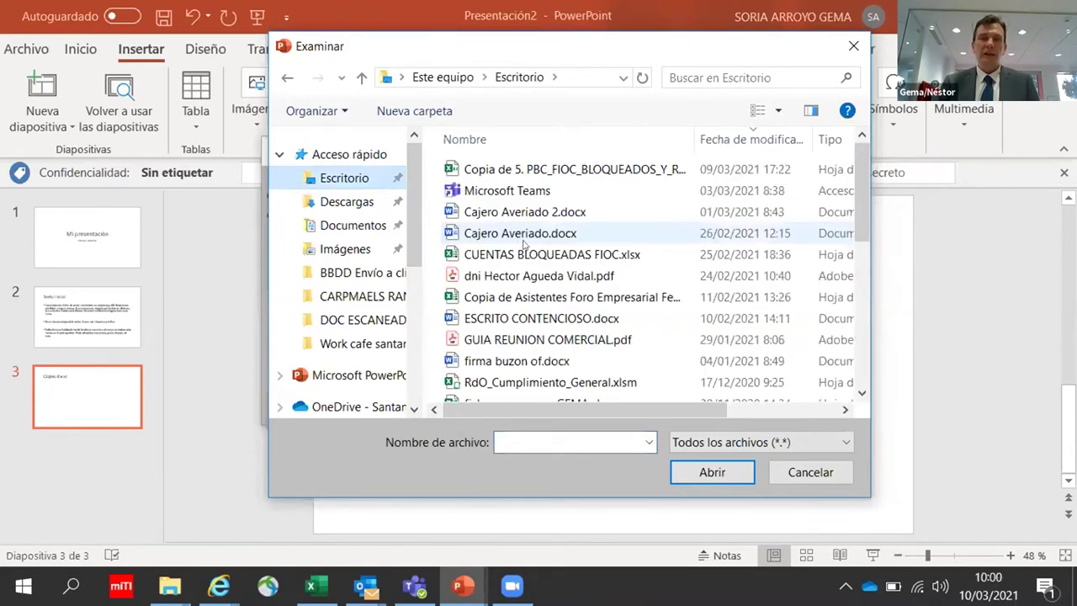
scroll(545, 266, down, 1)
scroll(548, 215, down, 3)
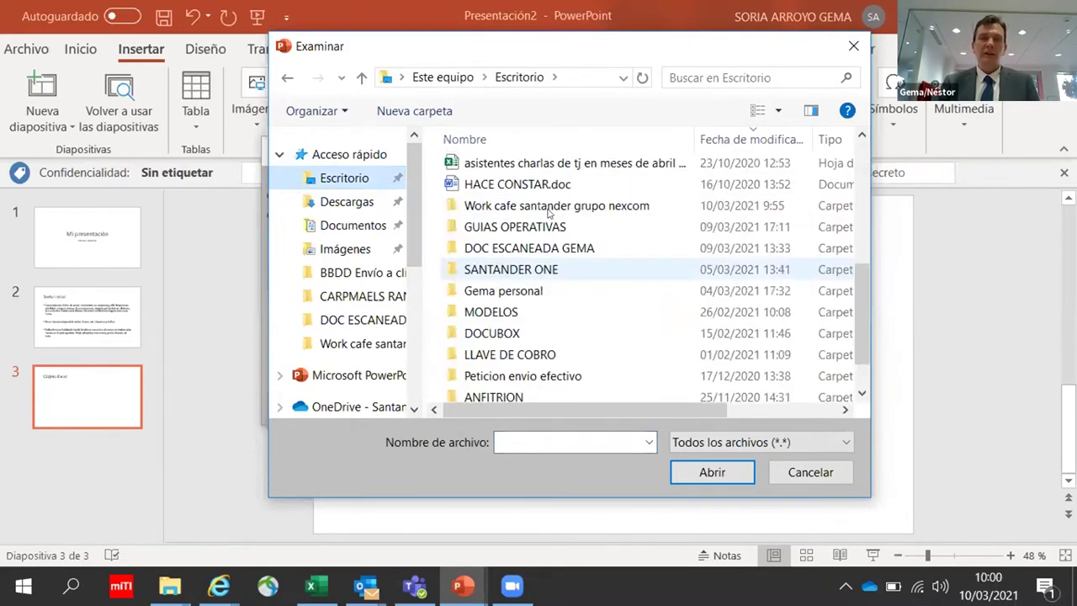
double_click(549, 213)
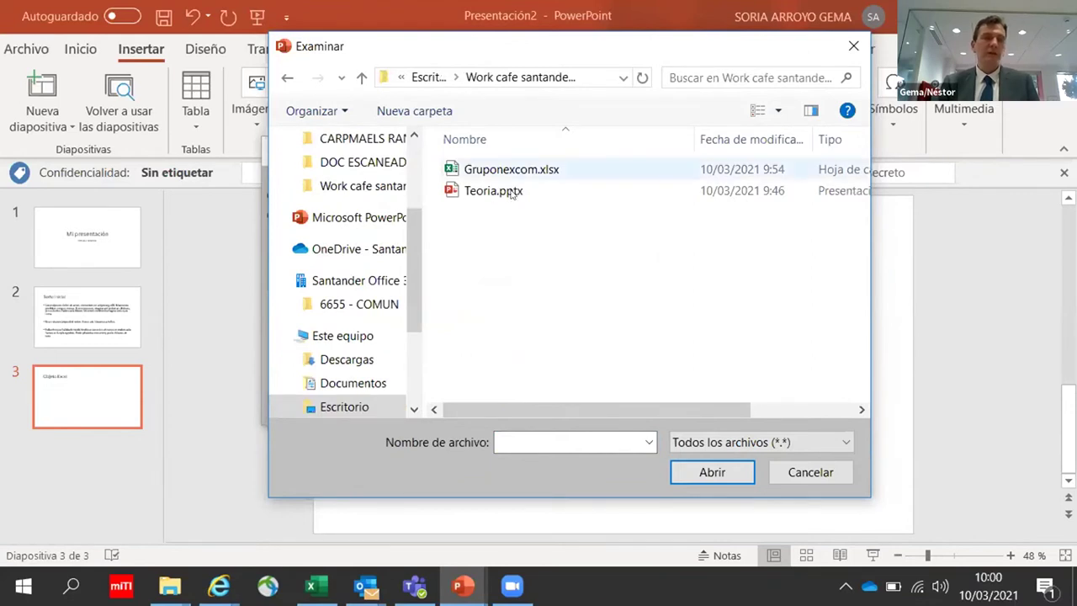
key(Return)
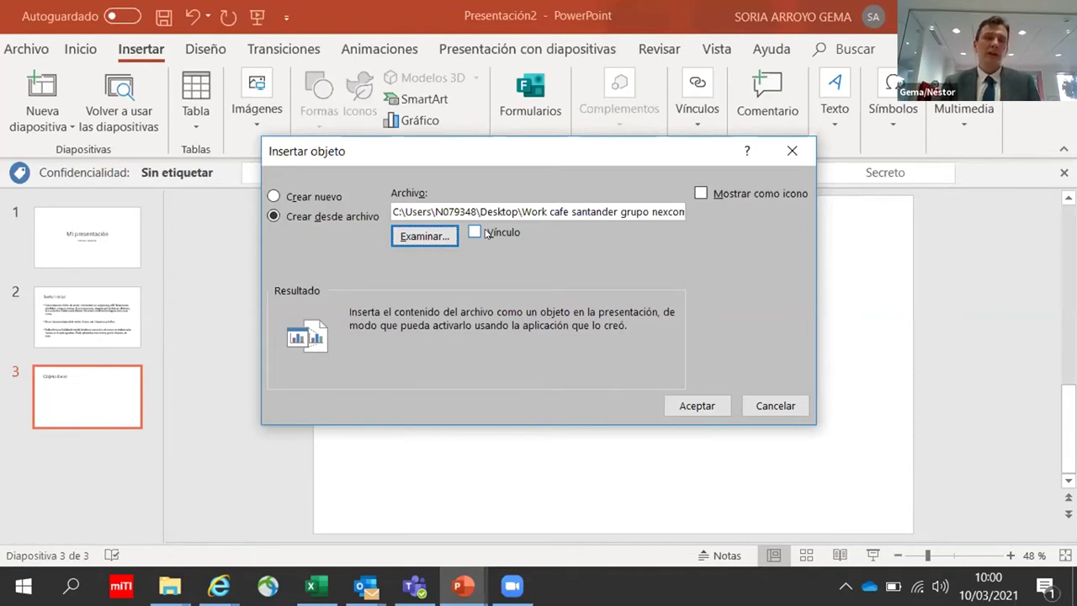
click(486, 233)
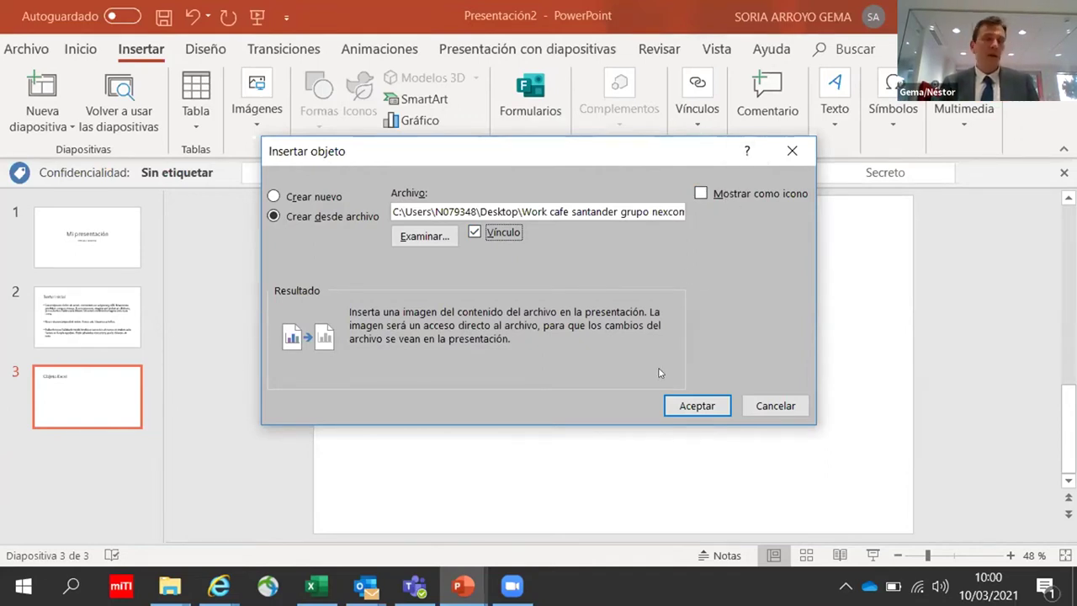
click(687, 414)
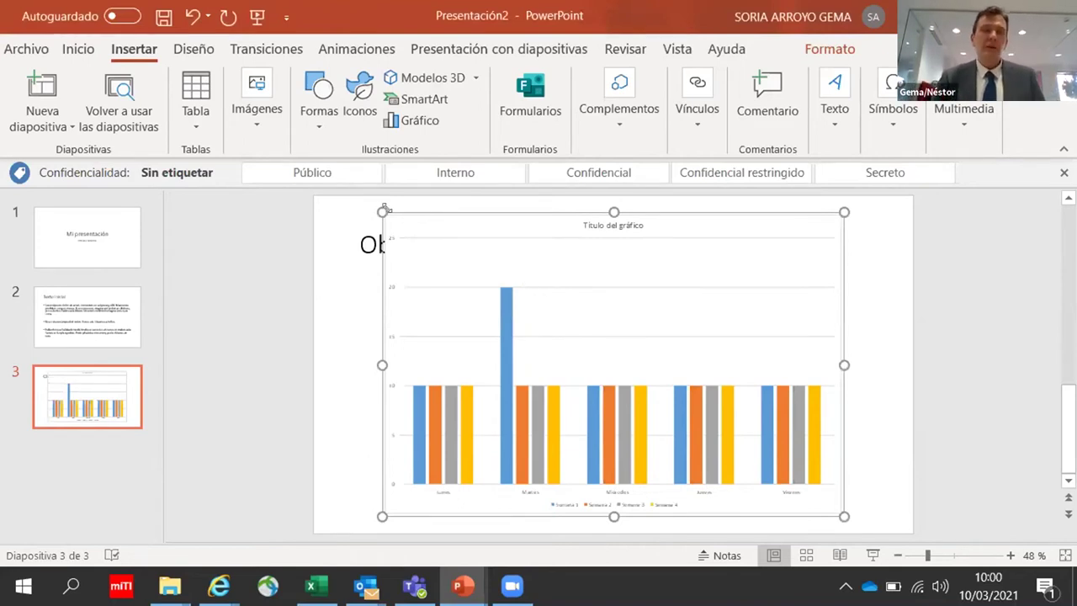
Step: Shrink the chart below the Objeto Excel title, then open its source workbook in Excel
drag(383, 213, 503, 293)
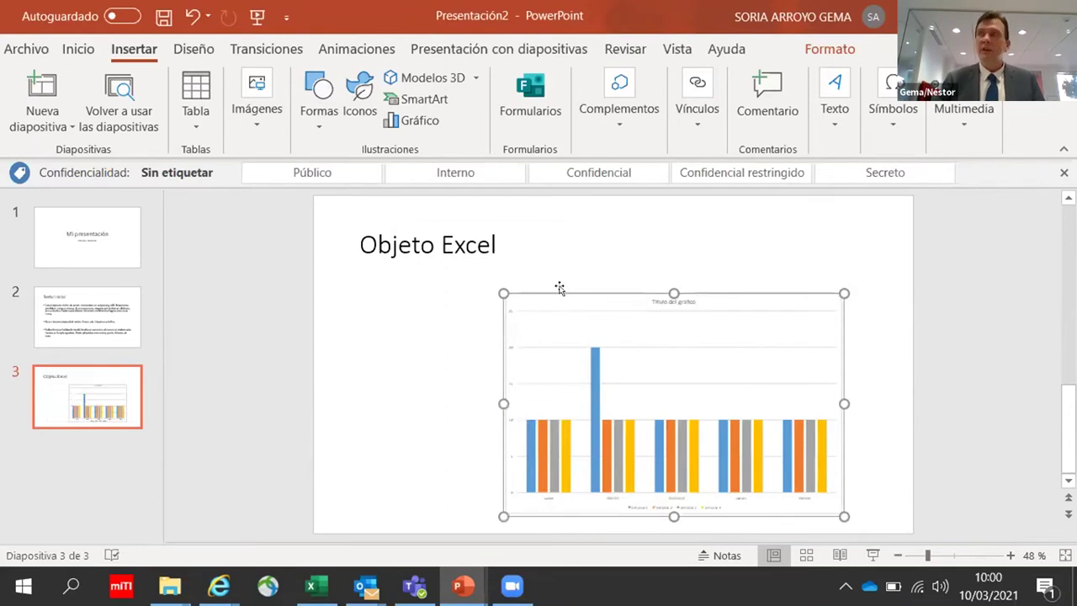
drag(563, 300, 559, 286)
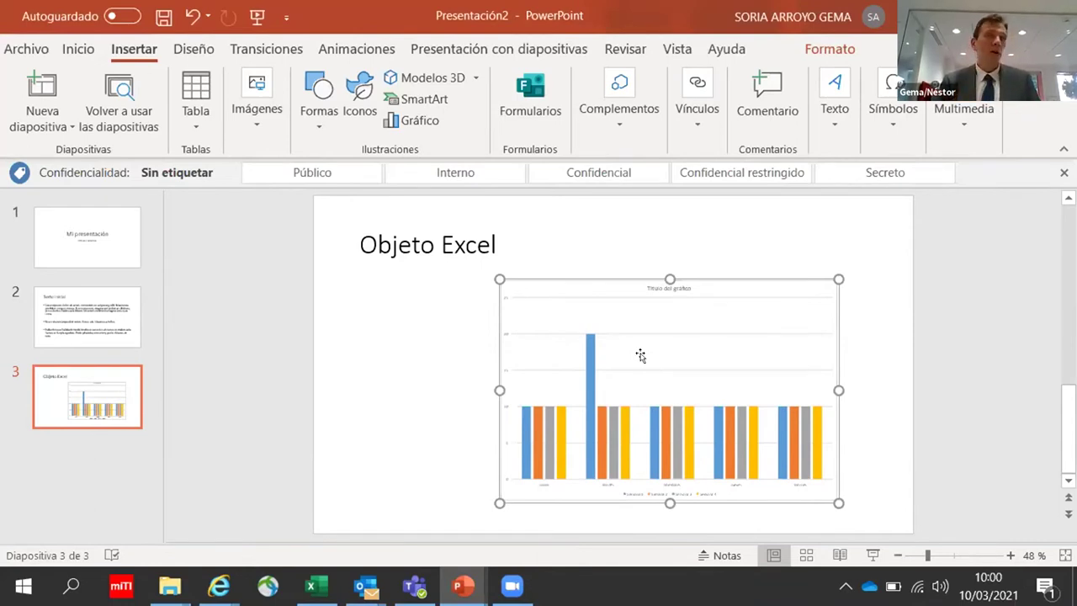
double_click(631, 400)
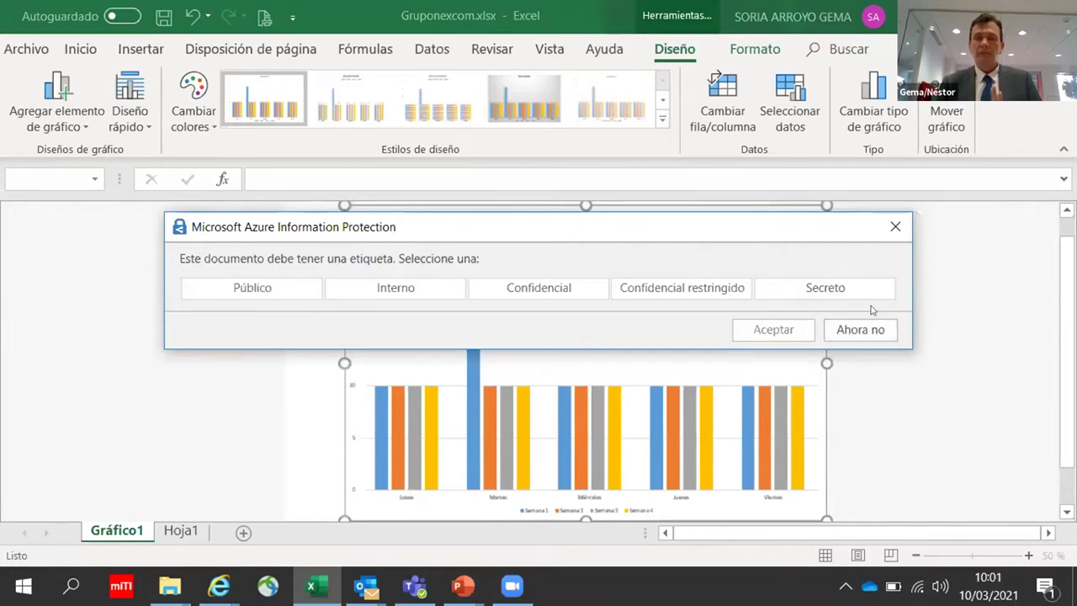
Step: Dismiss the labelling prompt and maximize the Gruponexcom.xlsx window showing the Gráfico1 chart
click(875, 337)
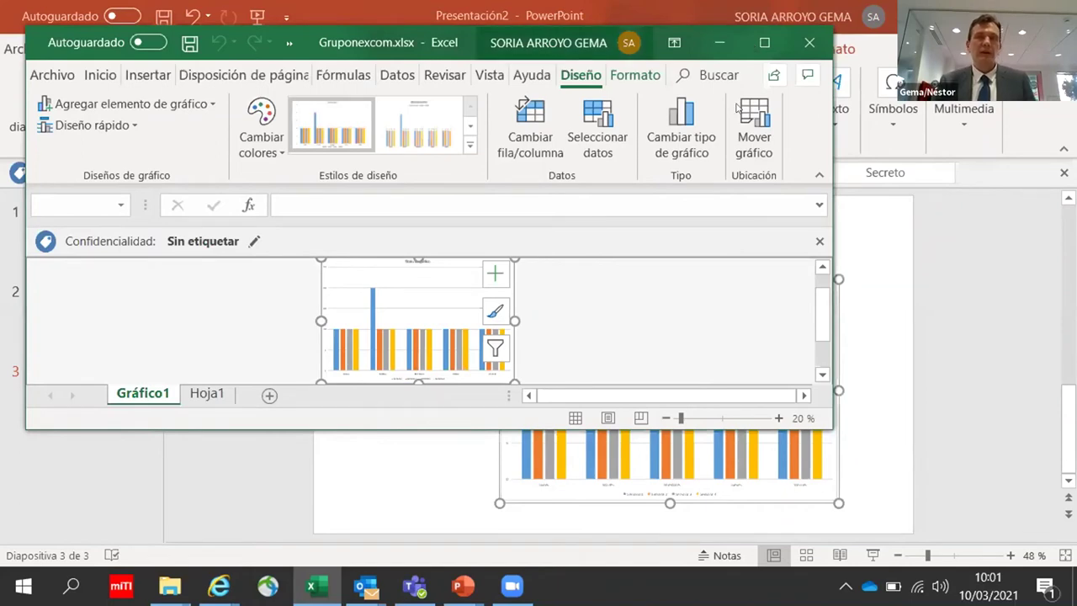
key(super+Up)
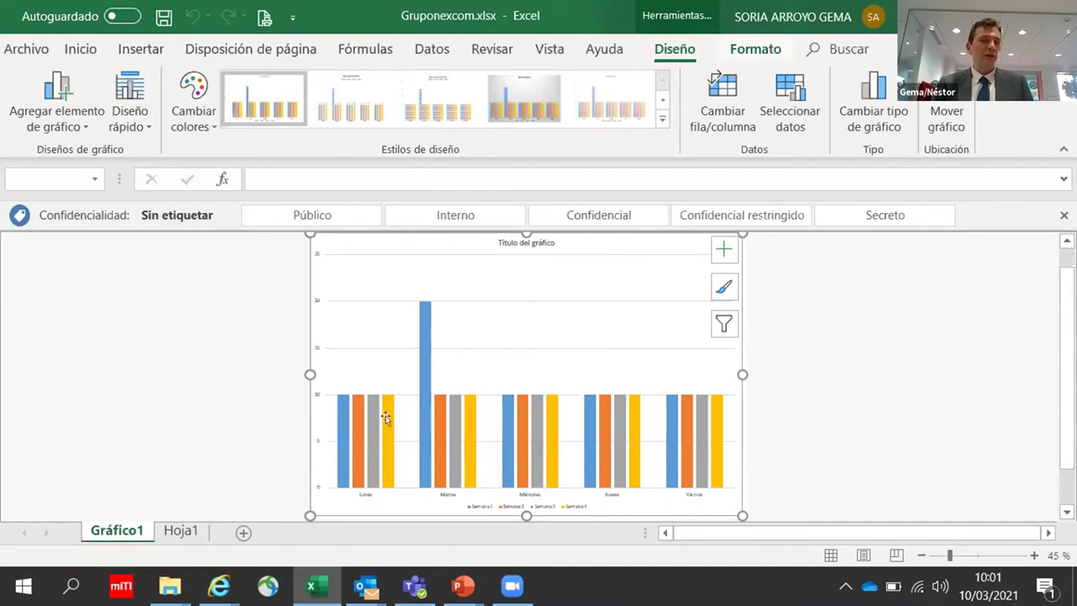
Step: Switch to the Hoja1 data sheet, select cell C3, and restore the workbook window to normal size
click(195, 531)
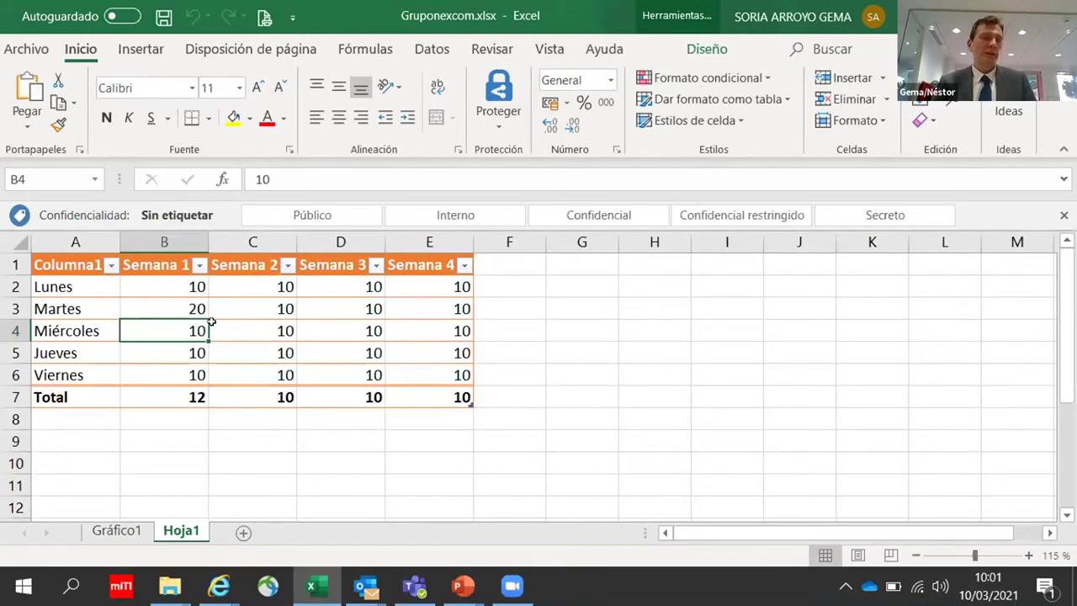
key(Up)
key(Right)
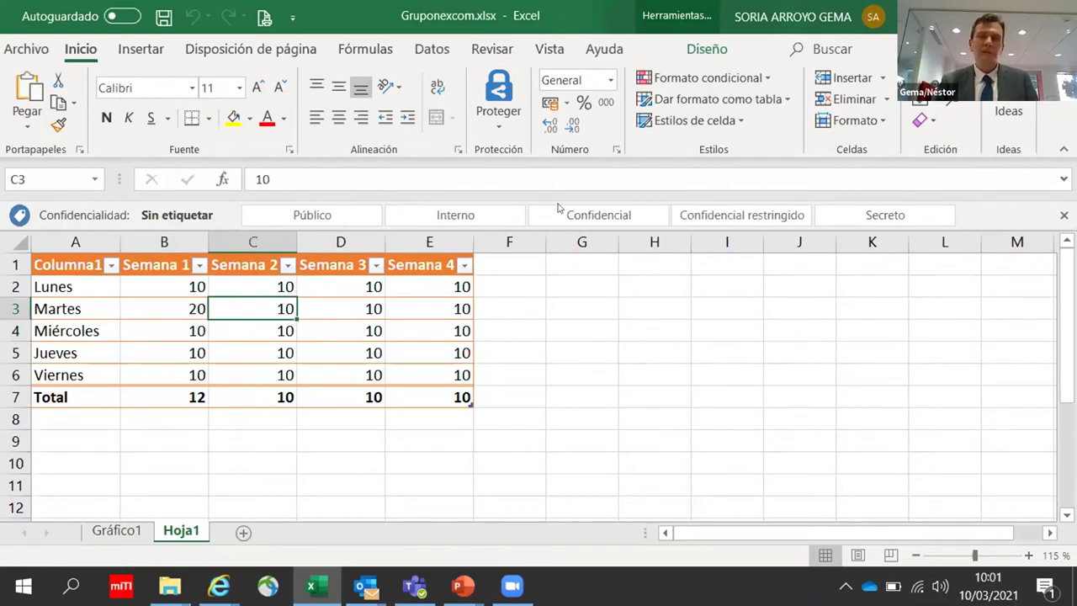
key(super+Down)
key(alt+space)
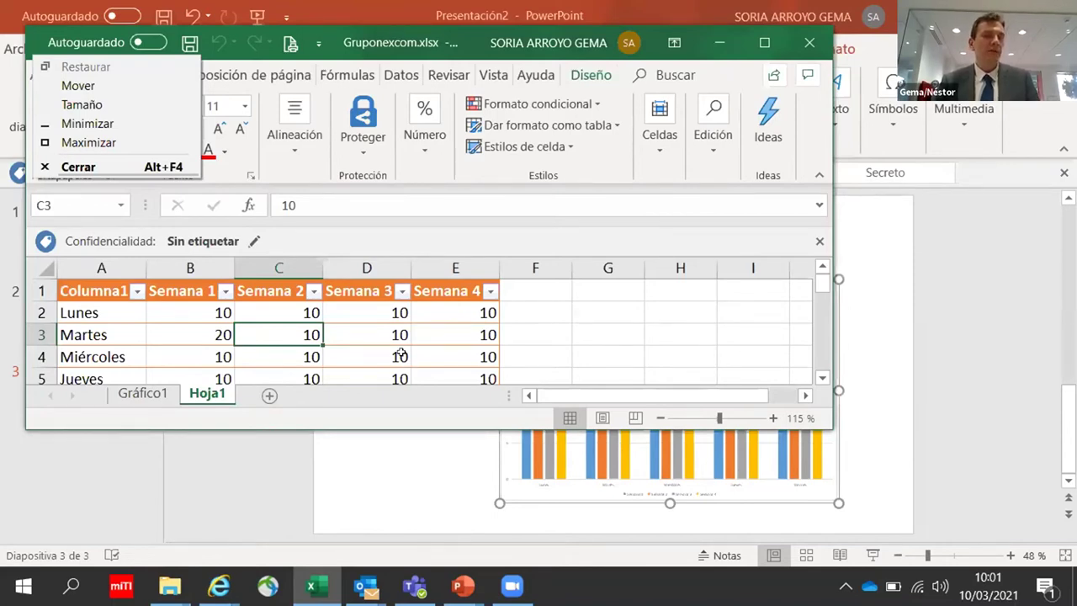
Step: Move the workbook window lower over PowerPoint and autofit column C to its contents
click(374, 380)
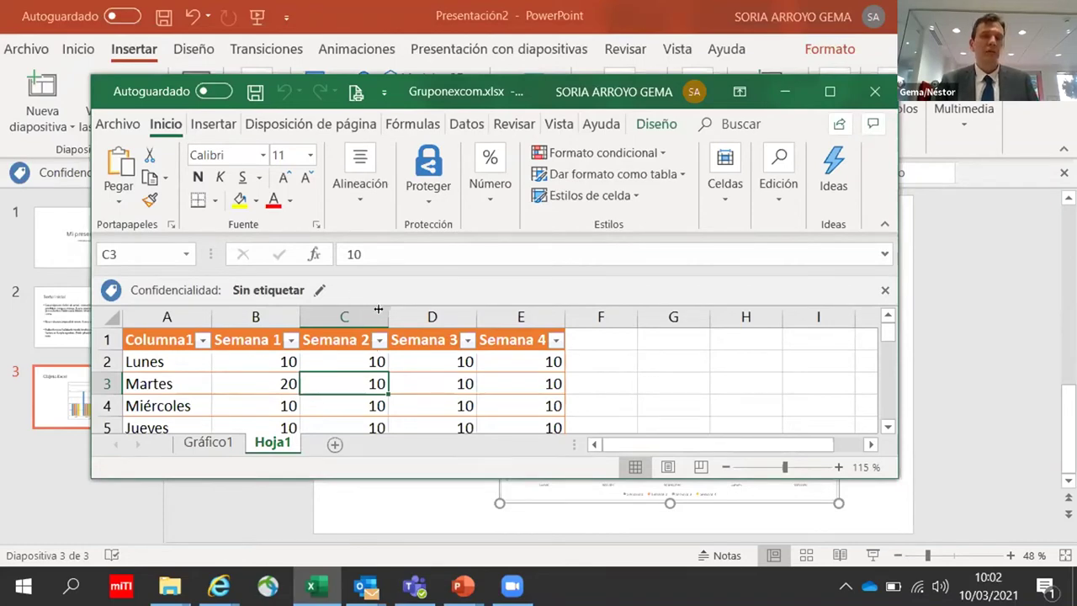
double_click(388, 308)
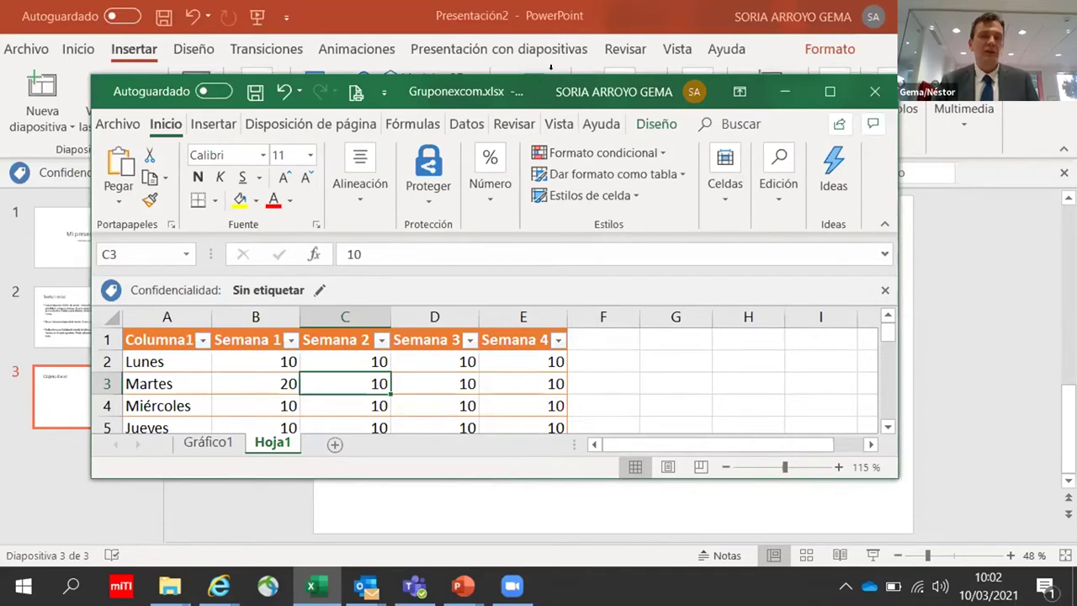
Step: Select the data table from A1, switch Hoja1 to Page Break Preview, then pick cell D5
click(190, 338)
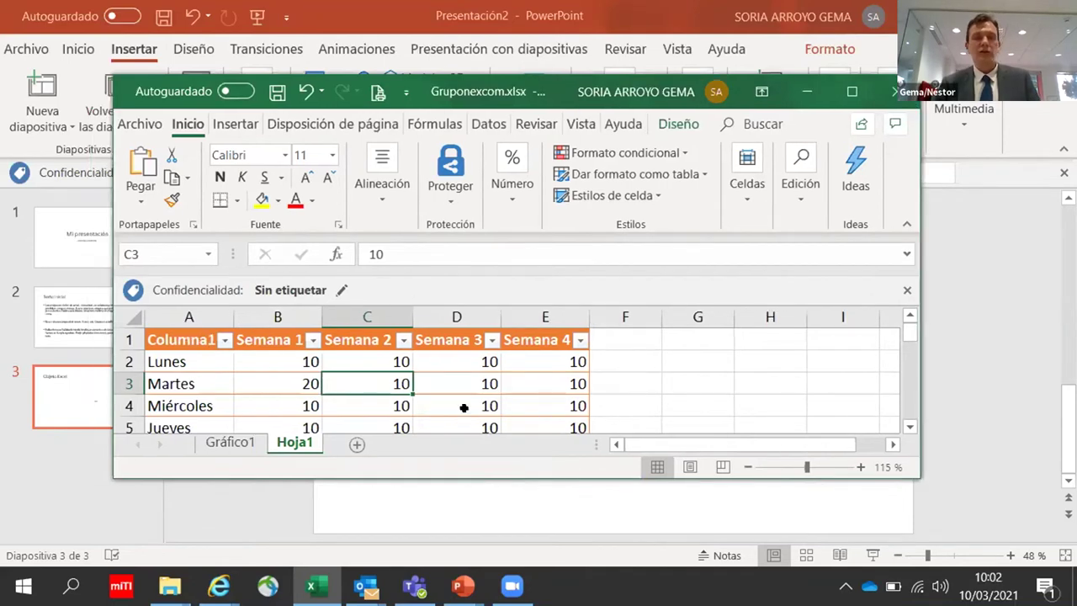
key(ctrl+shift+End)
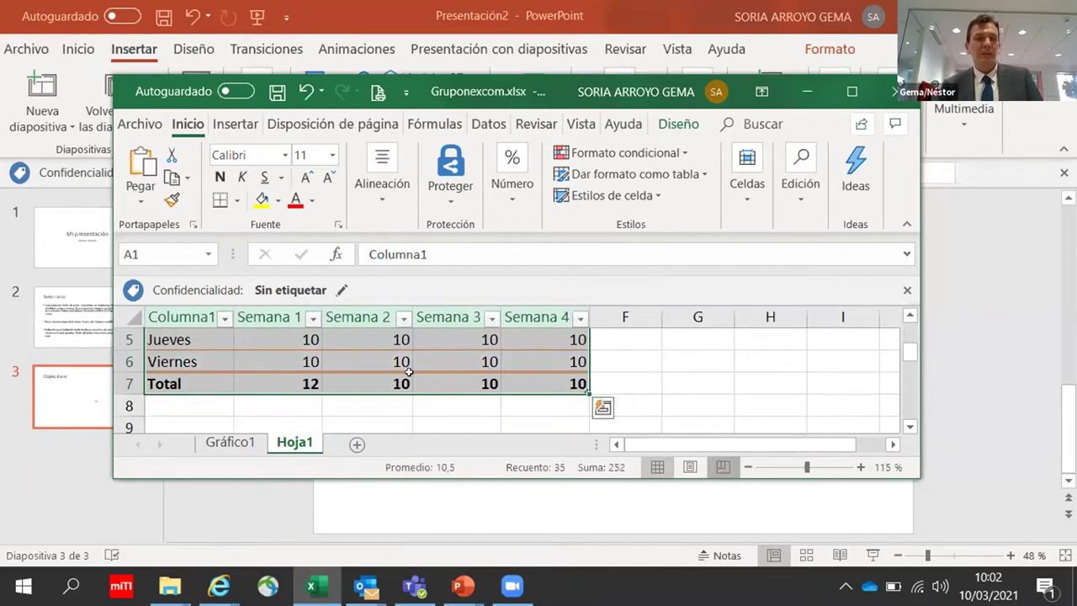
click(722, 466)
click(296, 365)
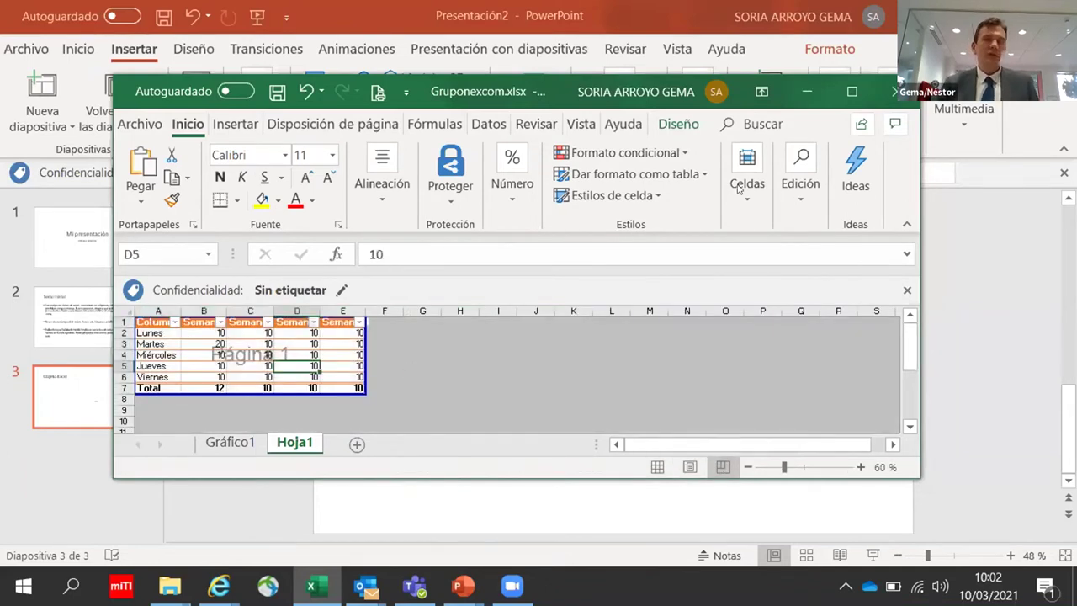
Step: Close the workbook, saving Gruponexcom.xlsx and skipping the sensitivity label
click(894, 90)
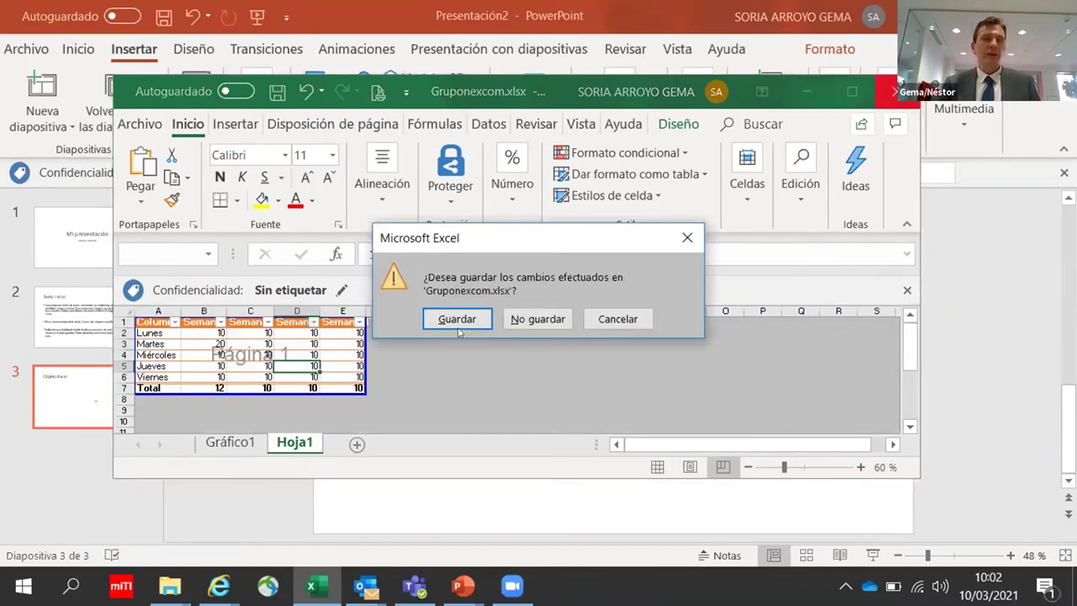
click(459, 327)
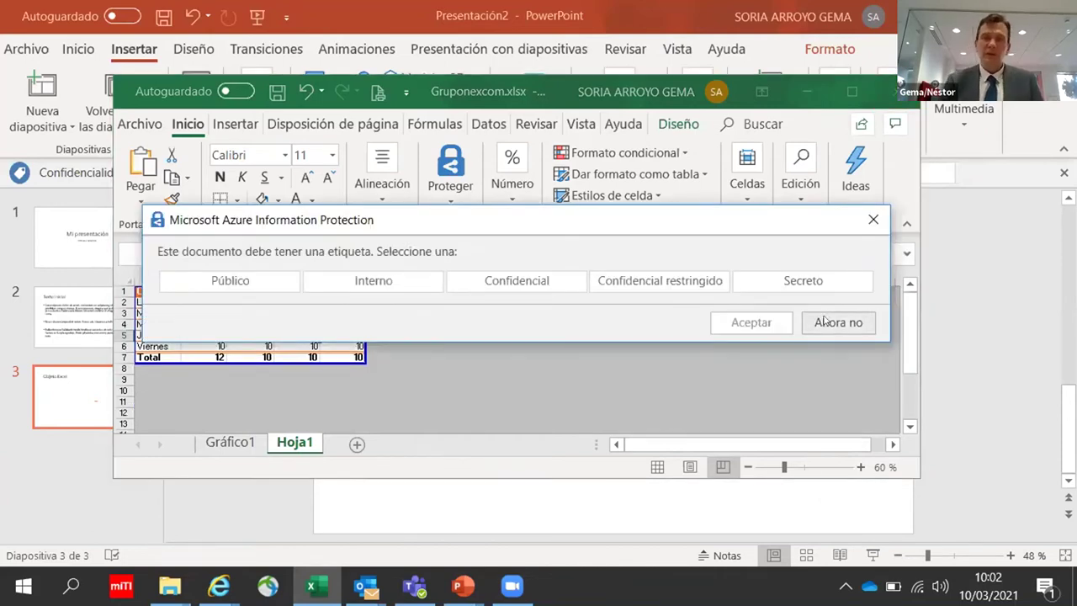
click(828, 323)
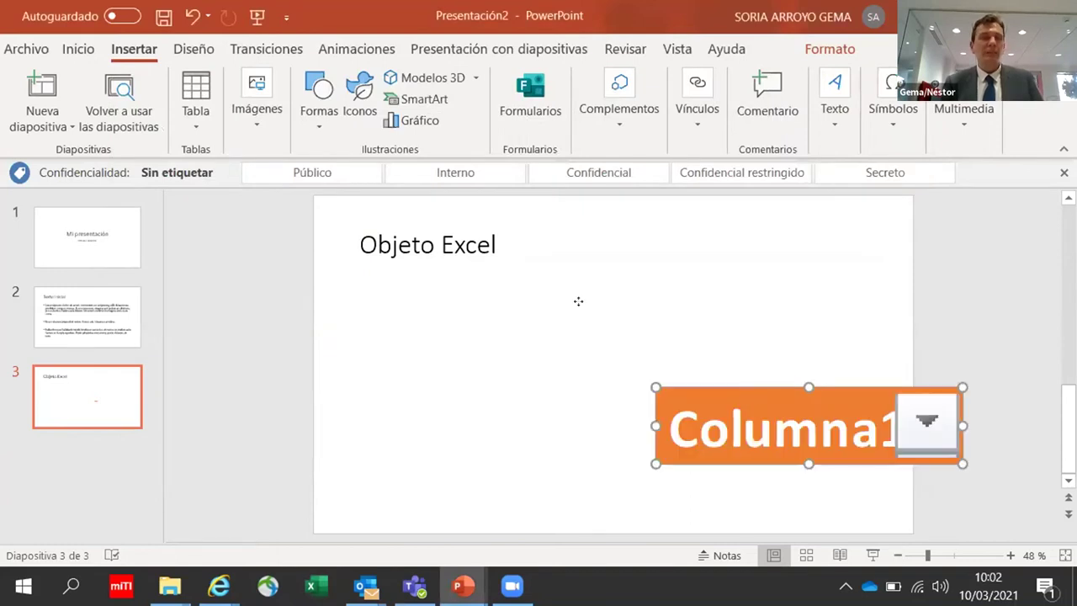
Step: Drag the Columna1 object up beneath the Objeto Excel title
drag(884, 436, 562, 339)
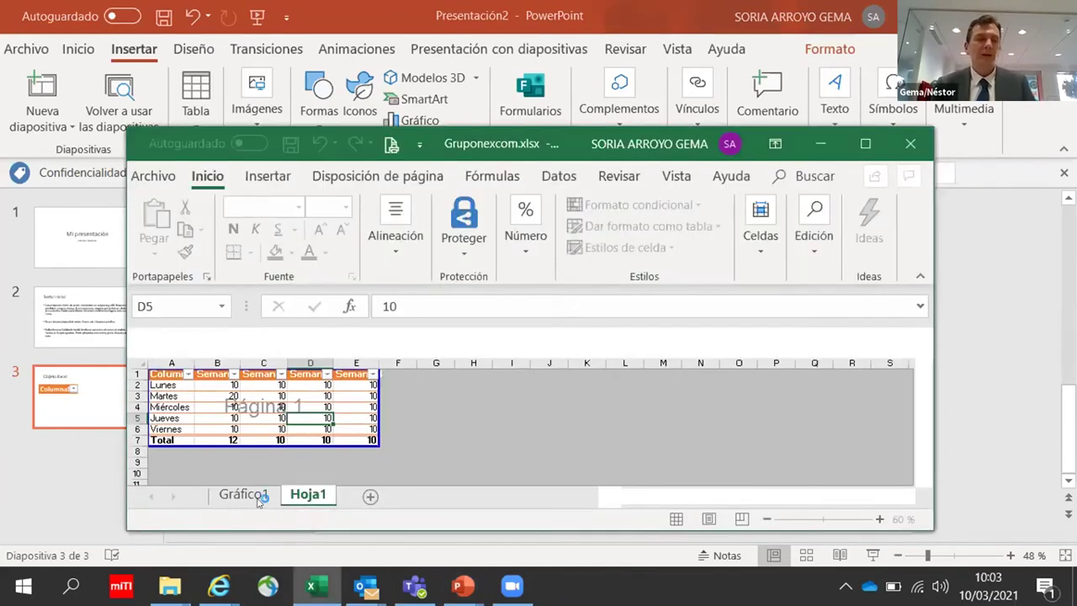
Step: Flip between the Gráfico1 and Hoja1 sheets, then close and save Gruponexcom.xlsx without a sensitivity label
click(244, 495)
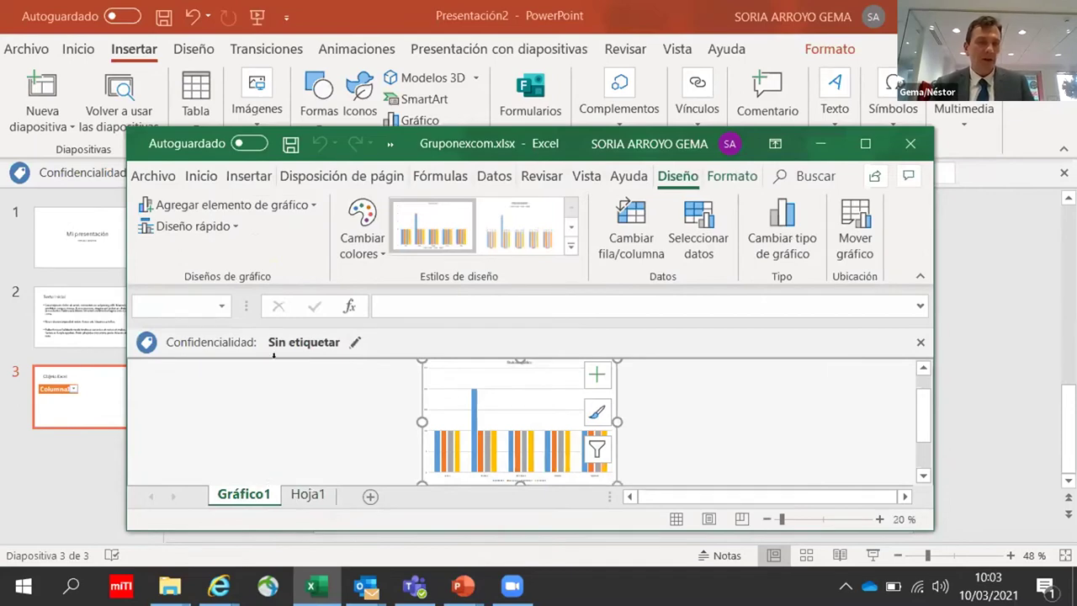
key(ctrl+Page_Down)
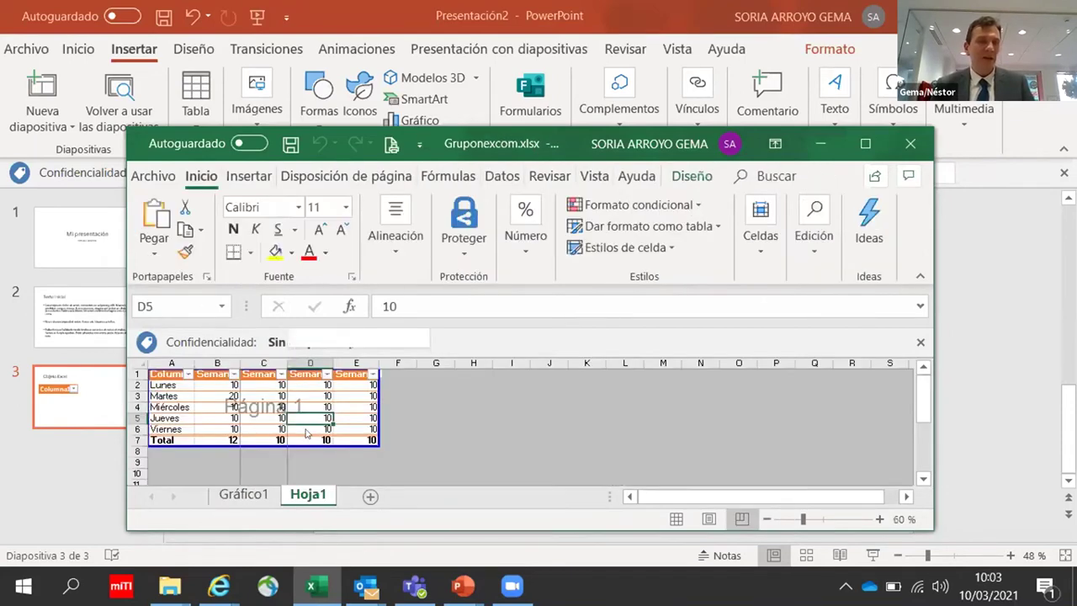
key(ctrl+Page_Up)
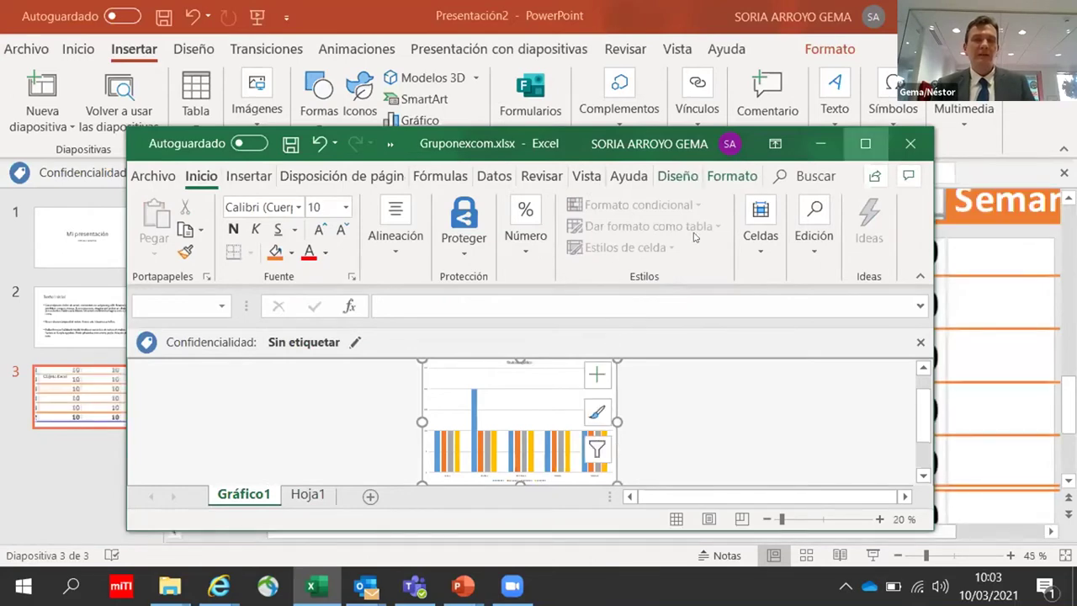
click(897, 143)
click(448, 324)
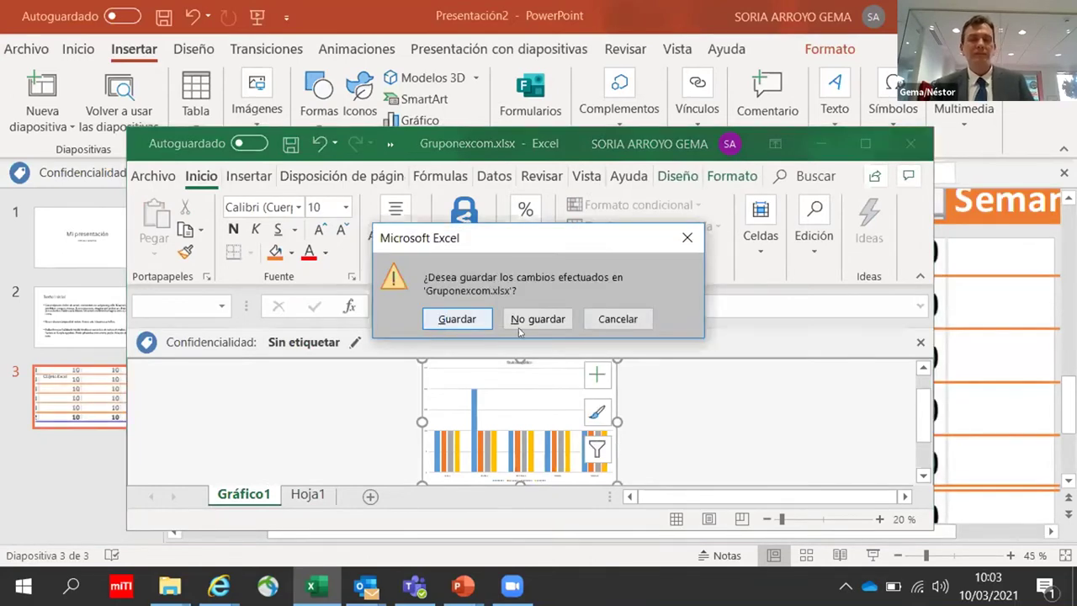
click(848, 376)
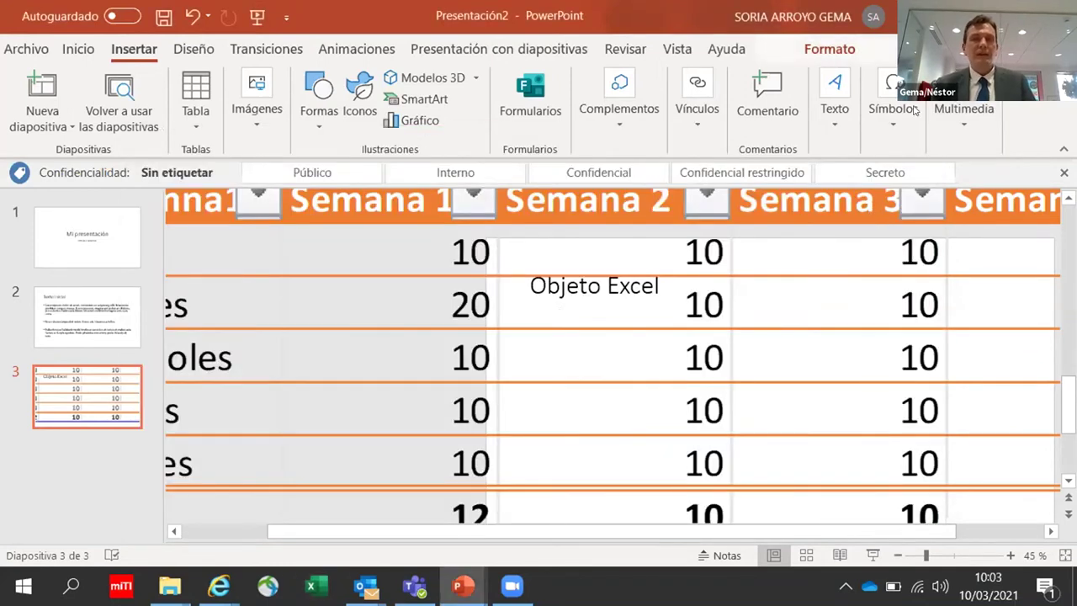
Step: Position the weekly table centred below the Objeto Excel title and present from slide 3
click(829, 52)
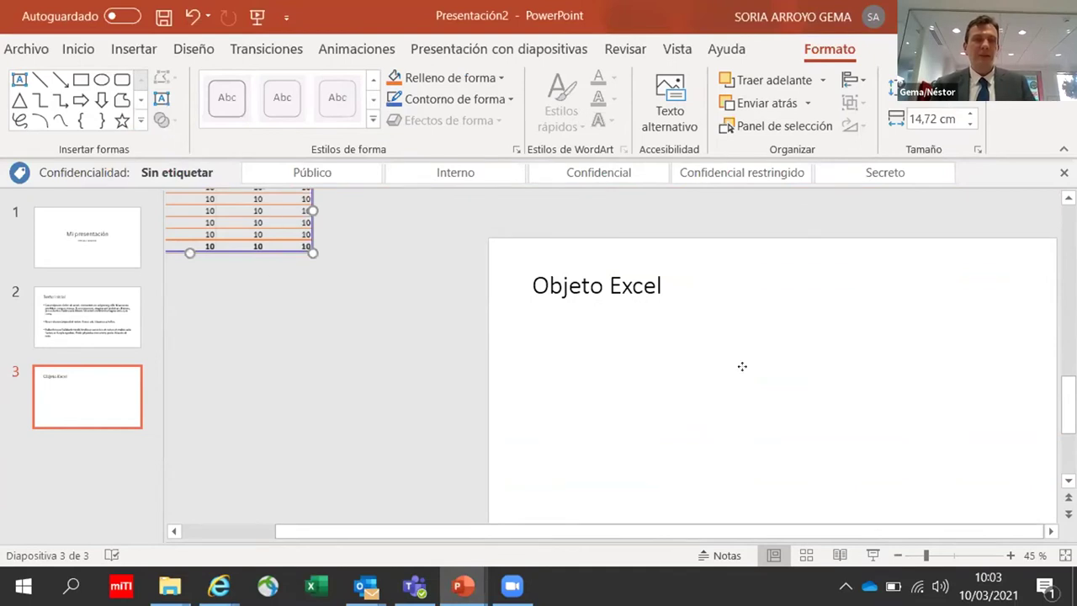
drag(742, 366, 744, 367)
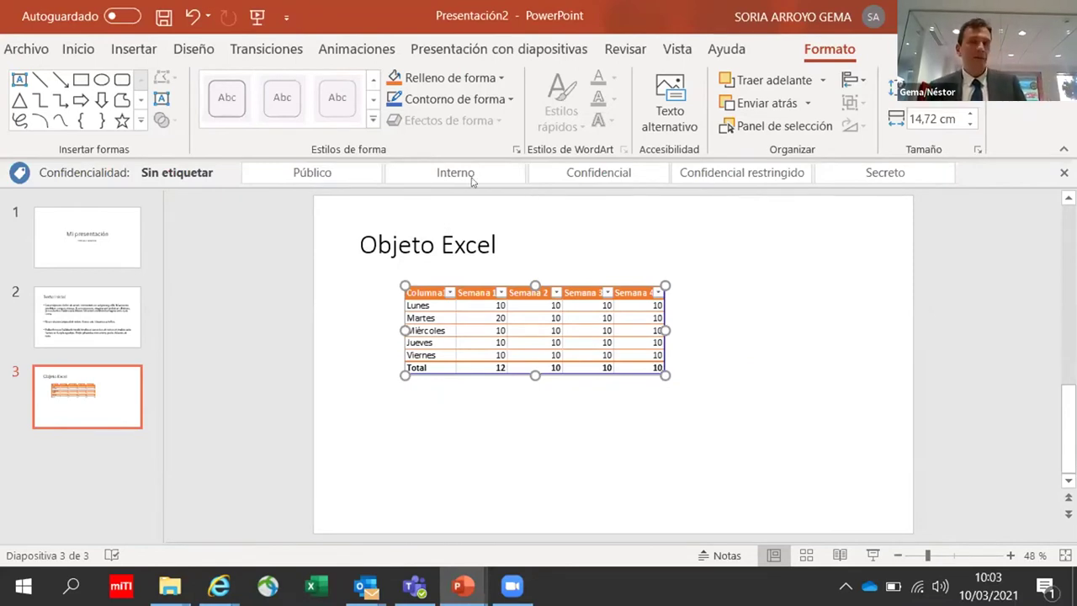
drag(601, 316, 667, 328)
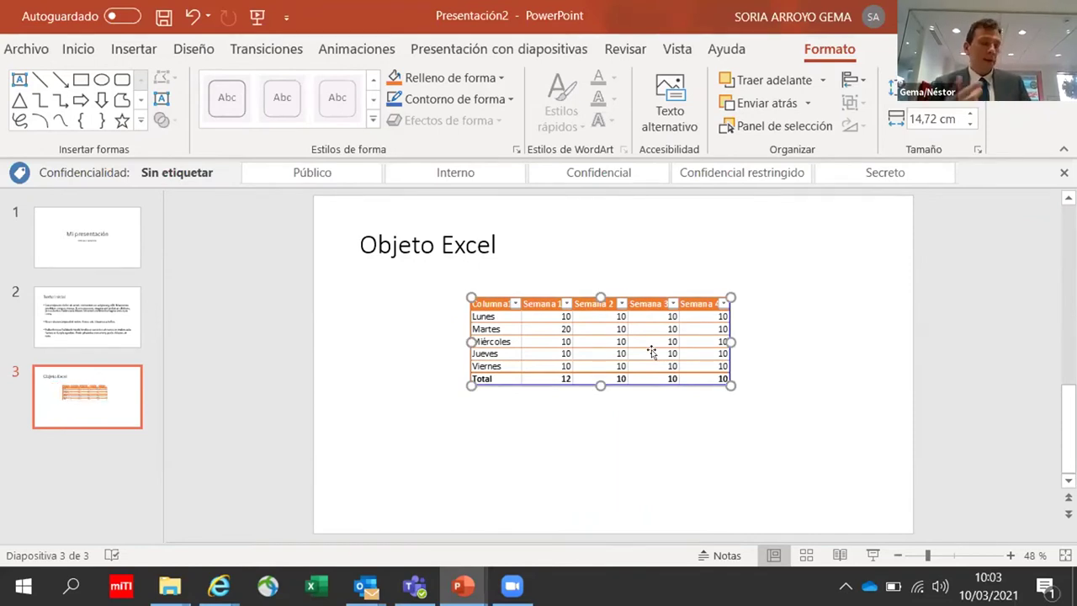
key(shift+F5)
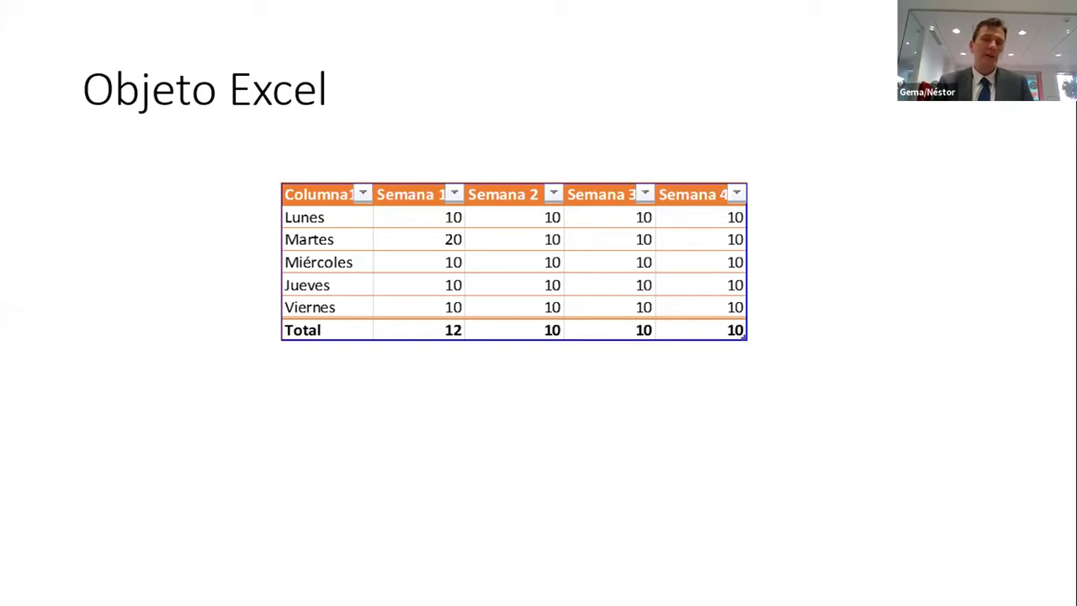
Step: Advance past the end-of-show screen to return to editing slide 3
click(412, 258)
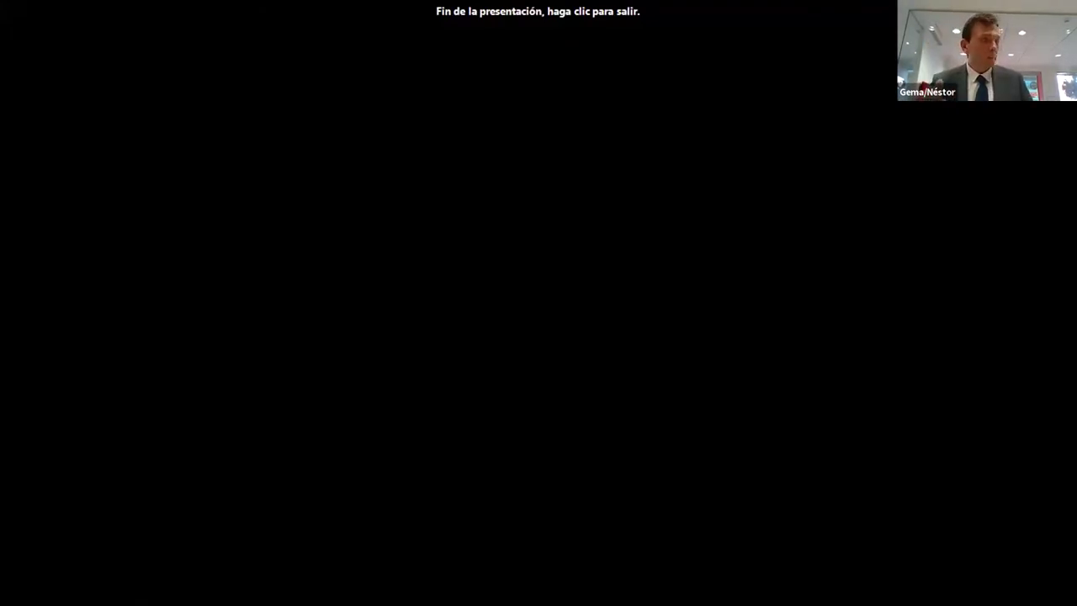
click(410, 212)
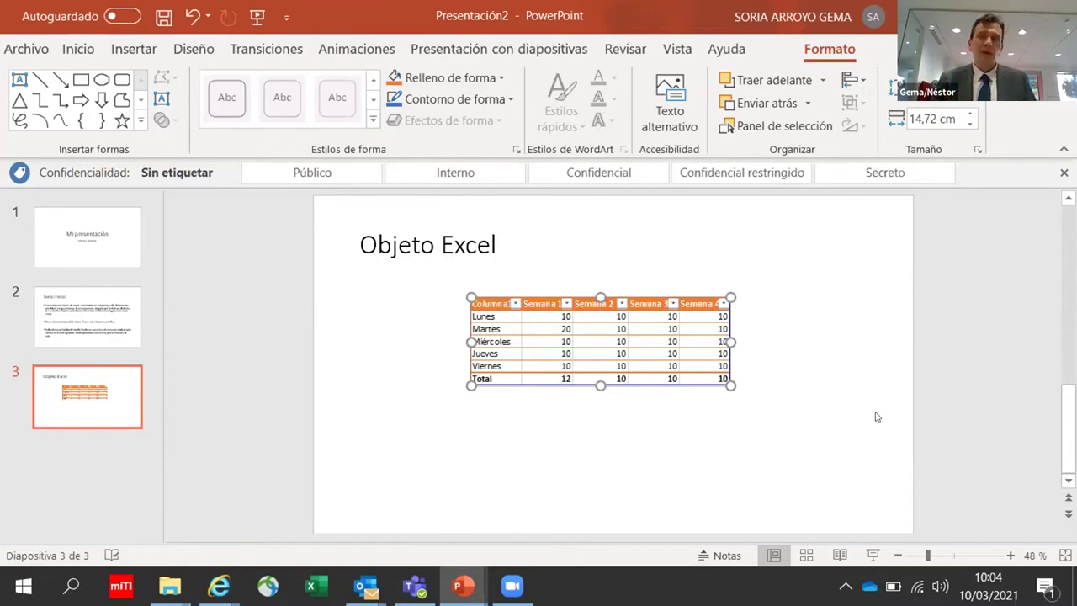
Step: Select the Excel table object on slide 3, undoing an accidental move
click(829, 373)
click(577, 352)
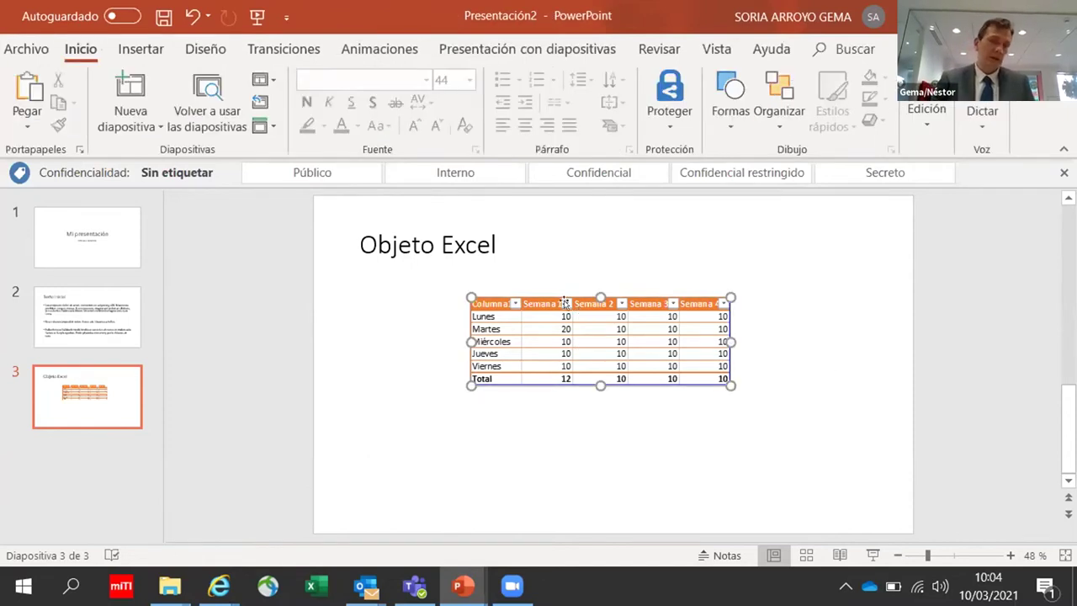
mouse_move(579, 316)
mouse_down()
mouse_move(536, 311)
mouse_move(552, 317)
mouse_up()
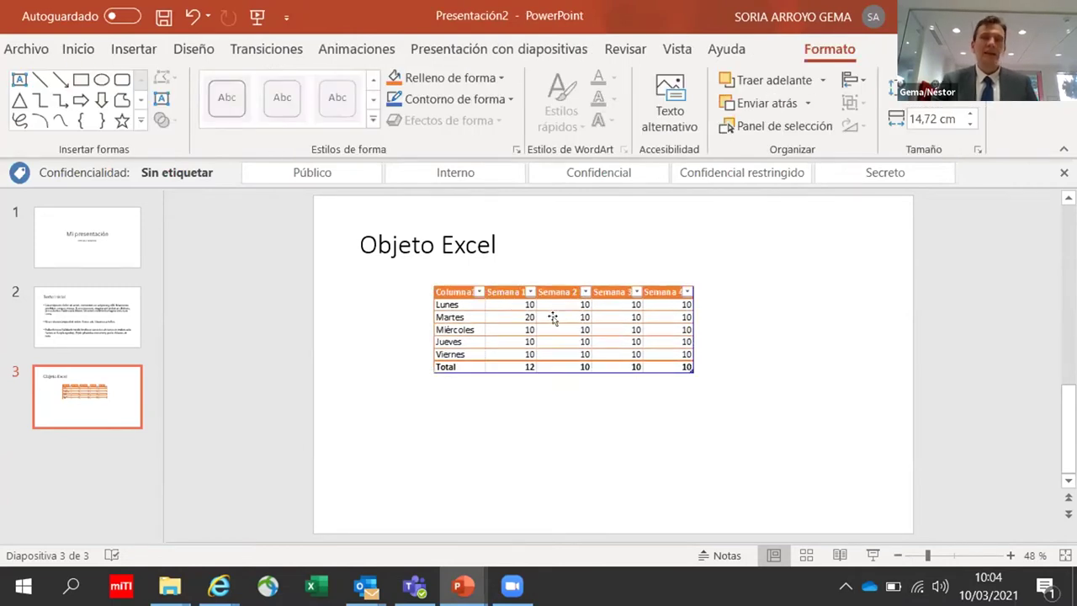
key(ctrl+z)
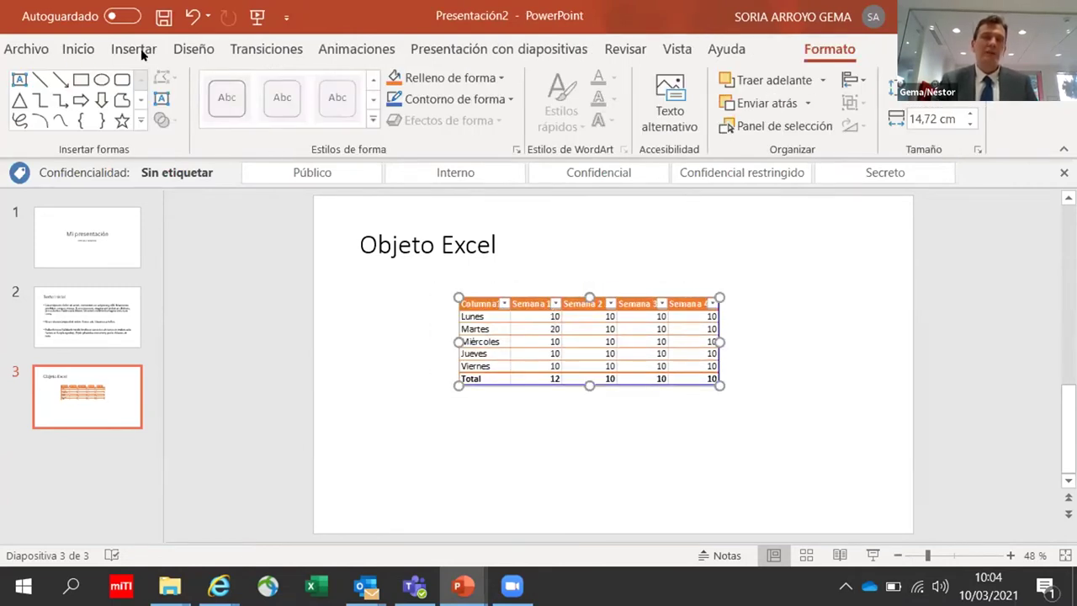
Step: Link the table to Gruponexcom.xlsx in the desktop's Work cafe santander grupo nexcom folder
click(142, 52)
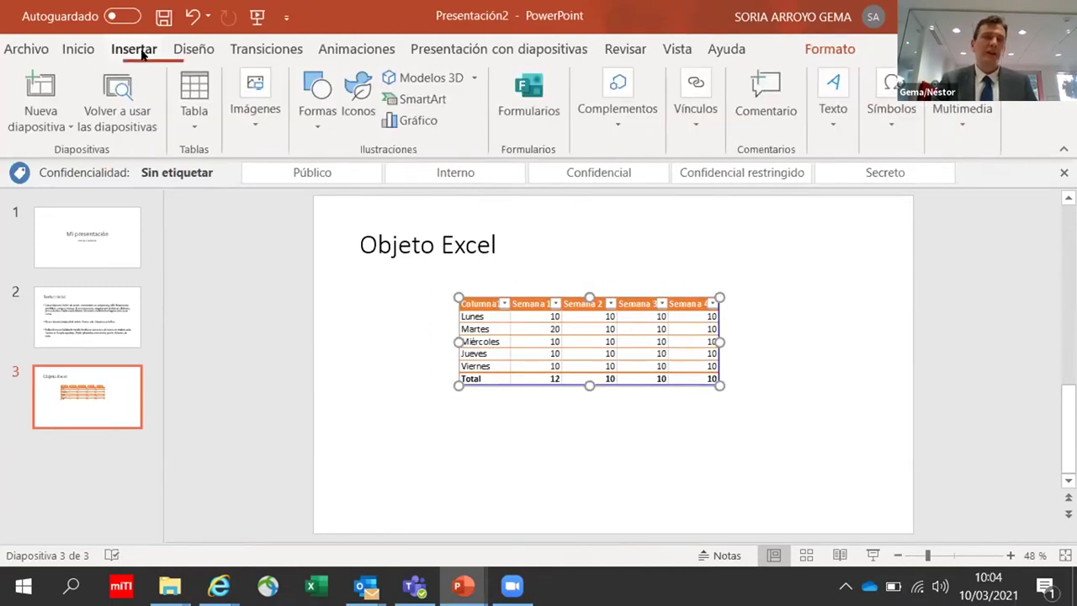
click(698, 147)
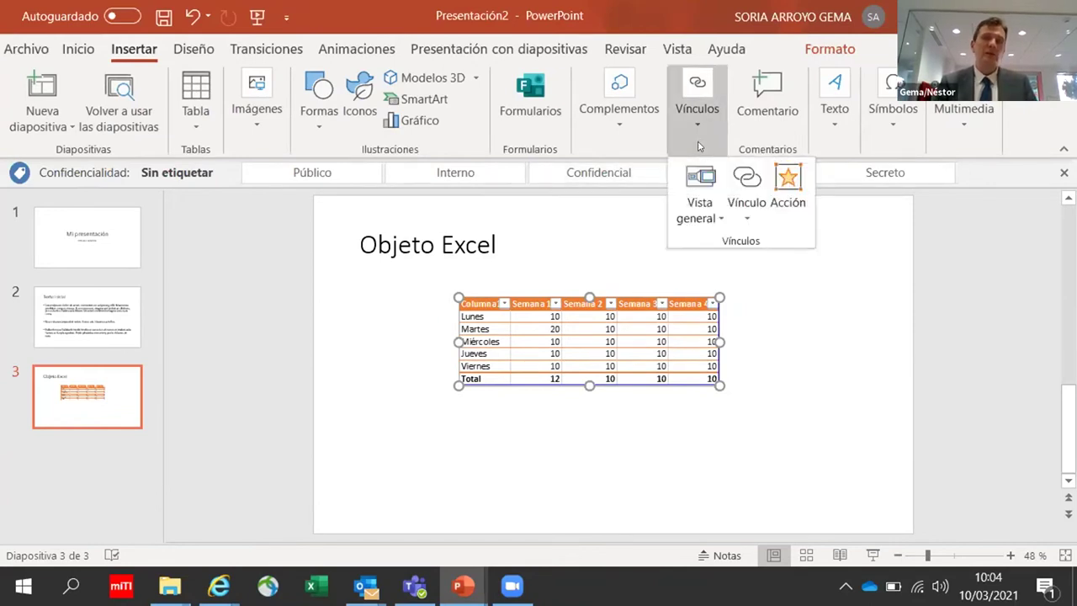
click(748, 185)
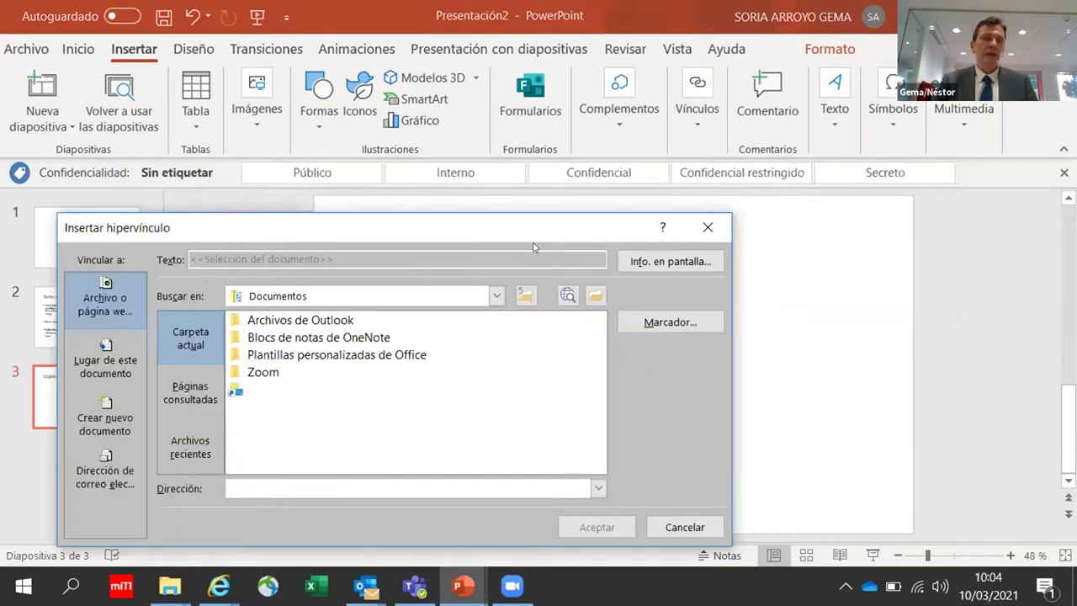
drag(495, 233, 634, 171)
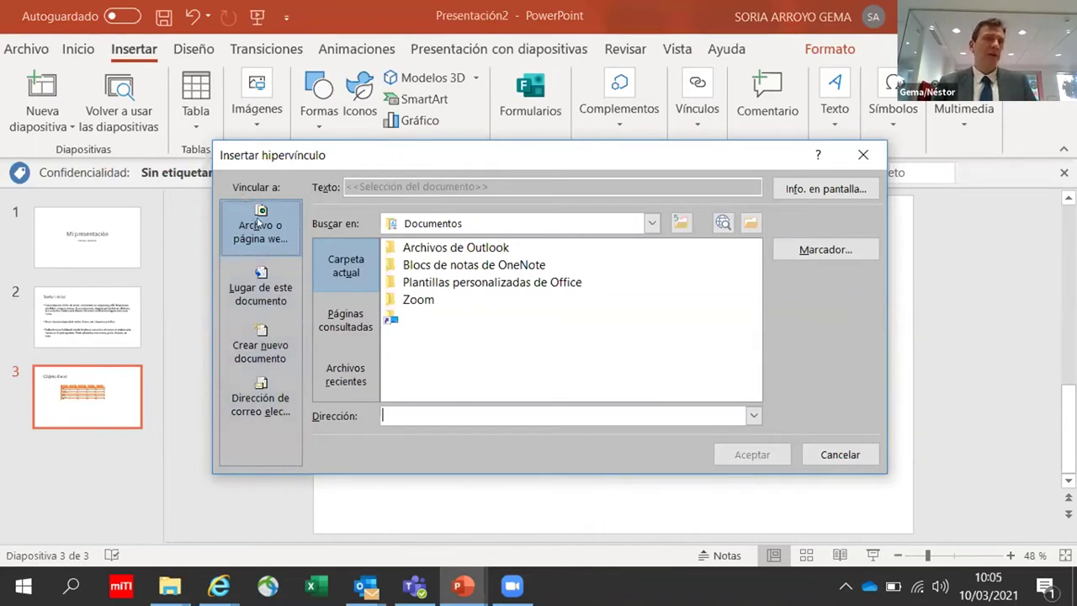
click(652, 225)
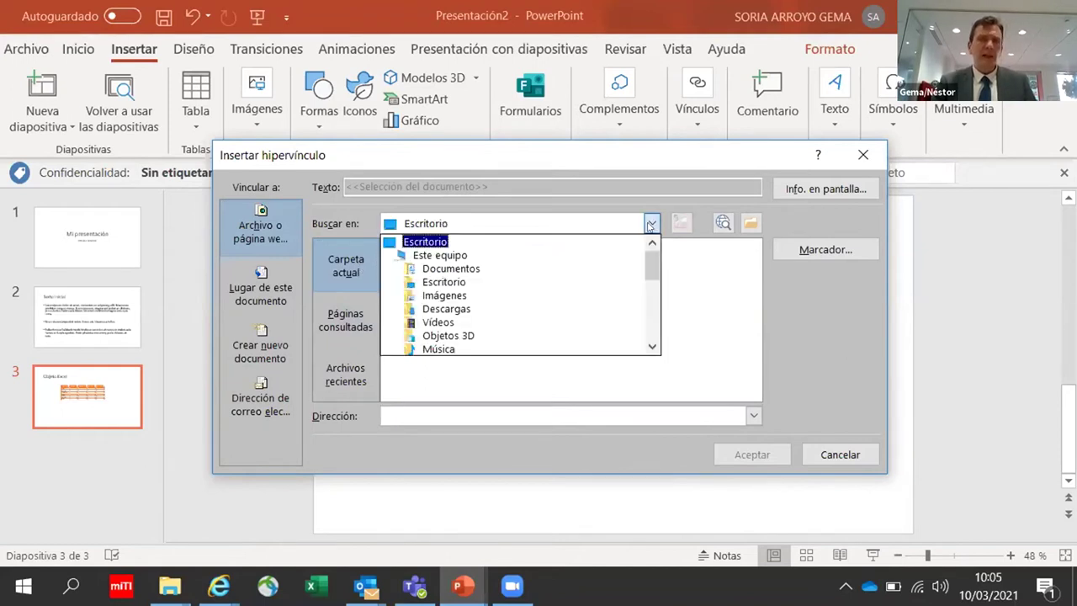
click(443, 241)
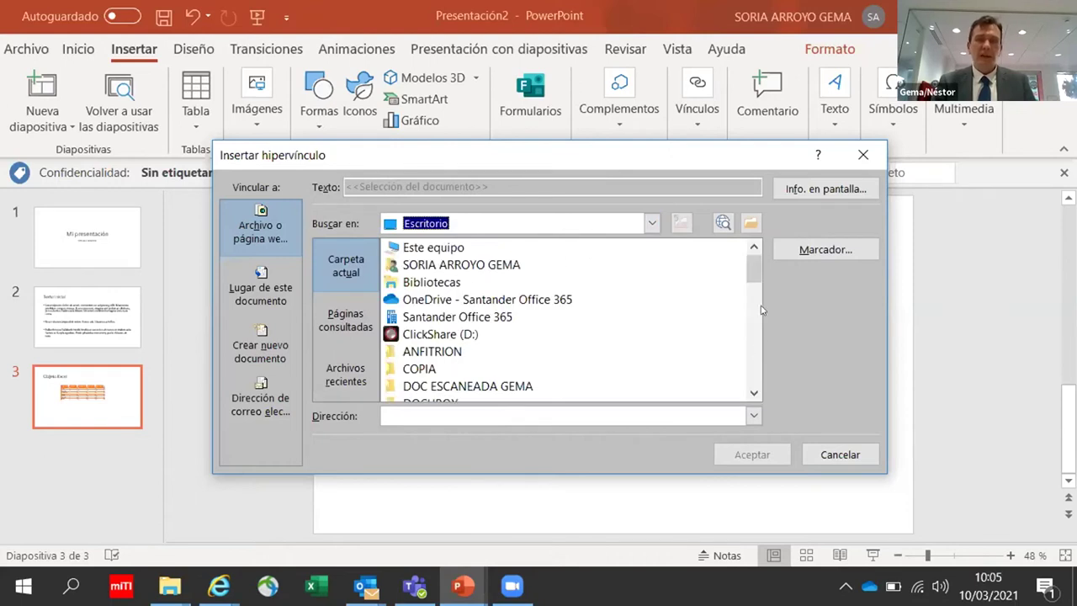
drag(753, 273, 755, 311)
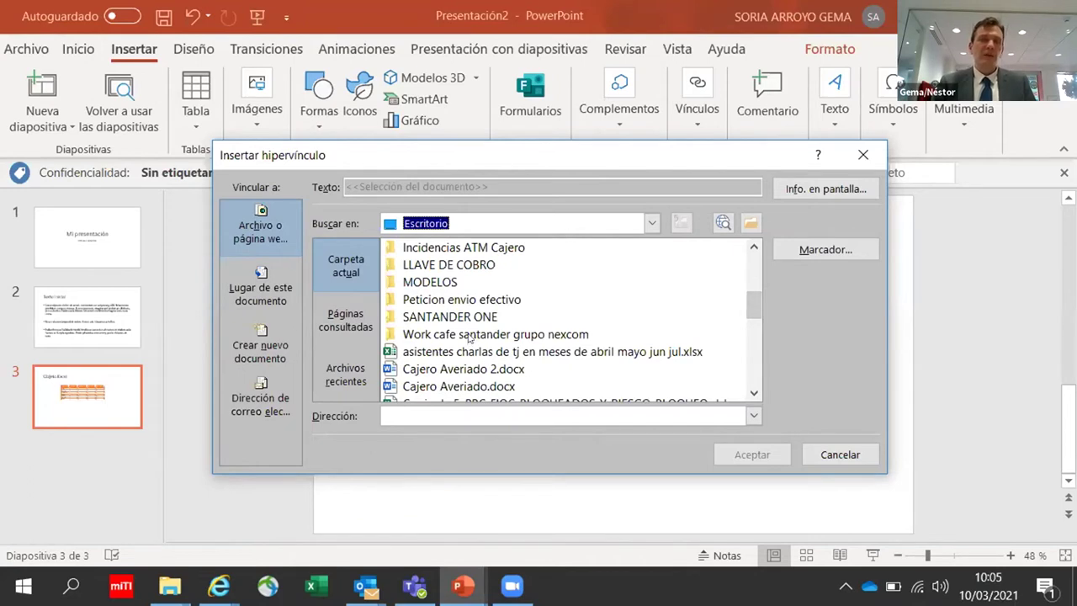
click(470, 337)
double_click(470, 336)
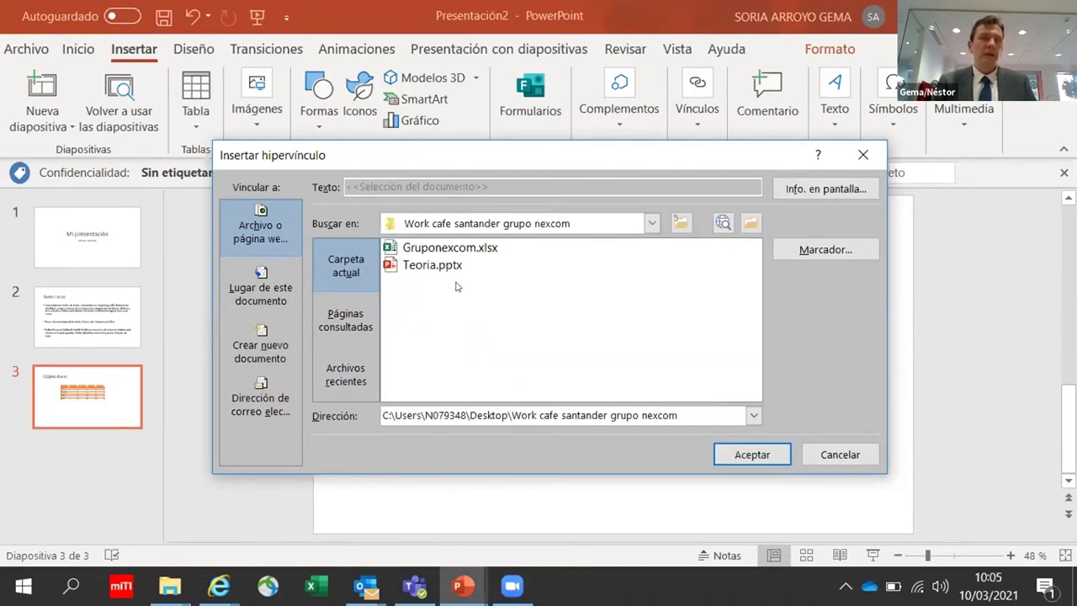
click(487, 250)
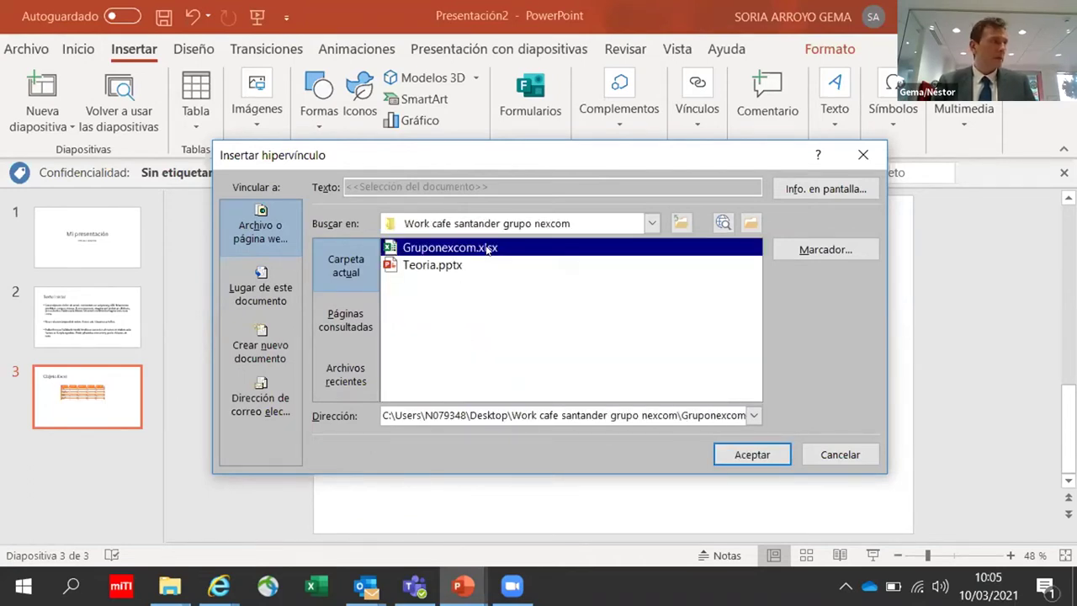
click(752, 453)
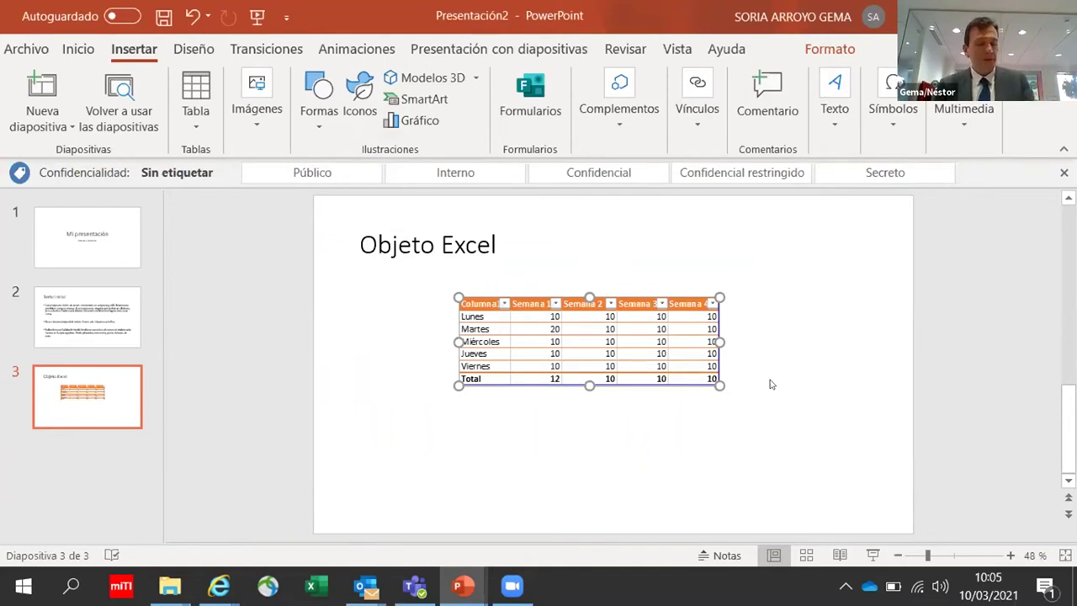
Step: Start the slideshow from the beginning and advance through Texto inicial to the Objeto Excel slide
key(F5)
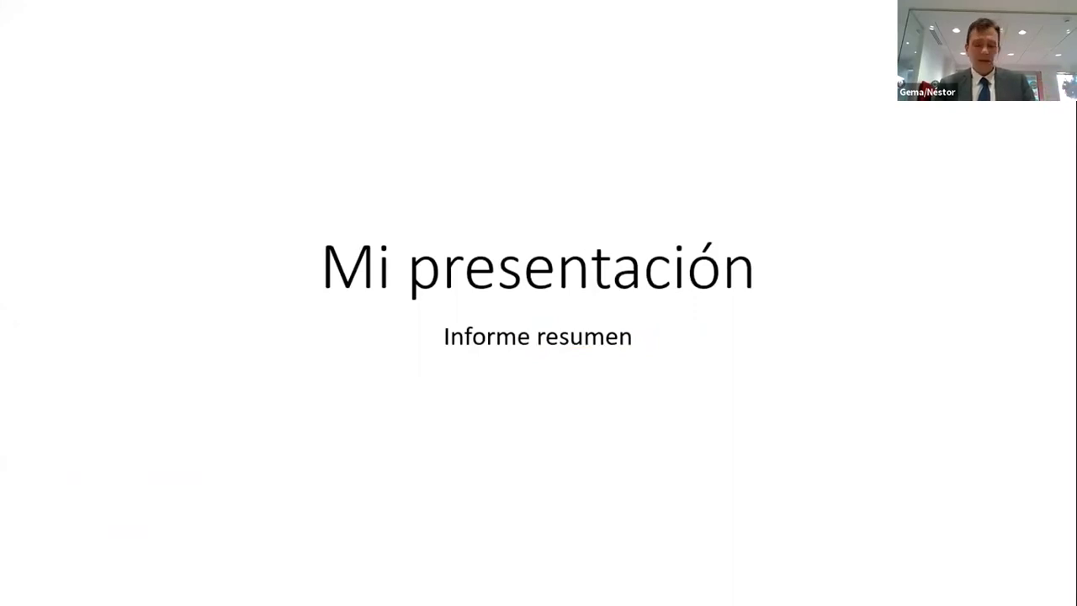
key(Right)
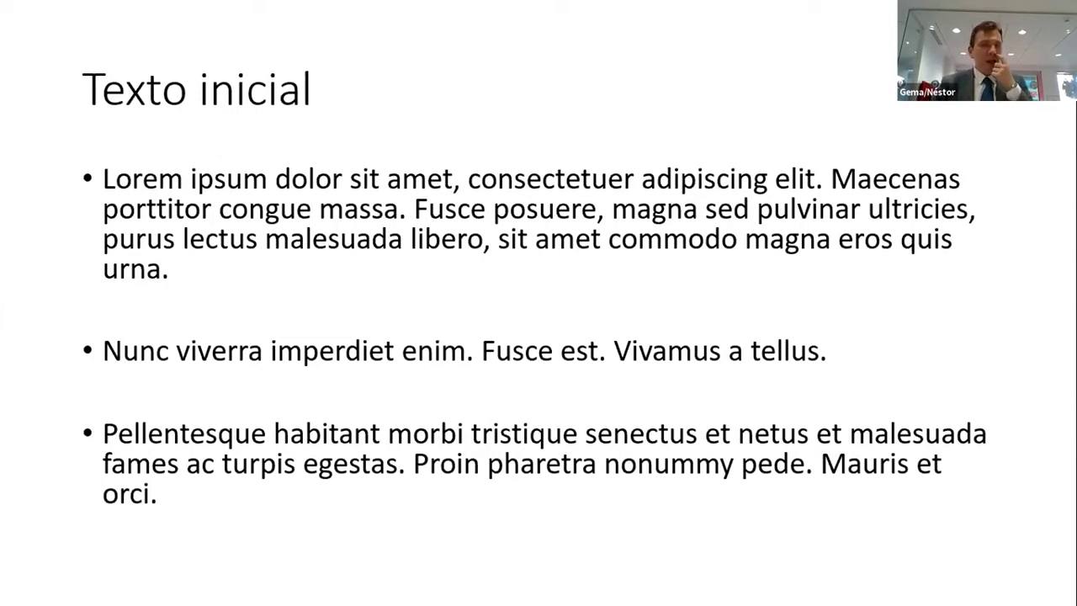
key(Right)
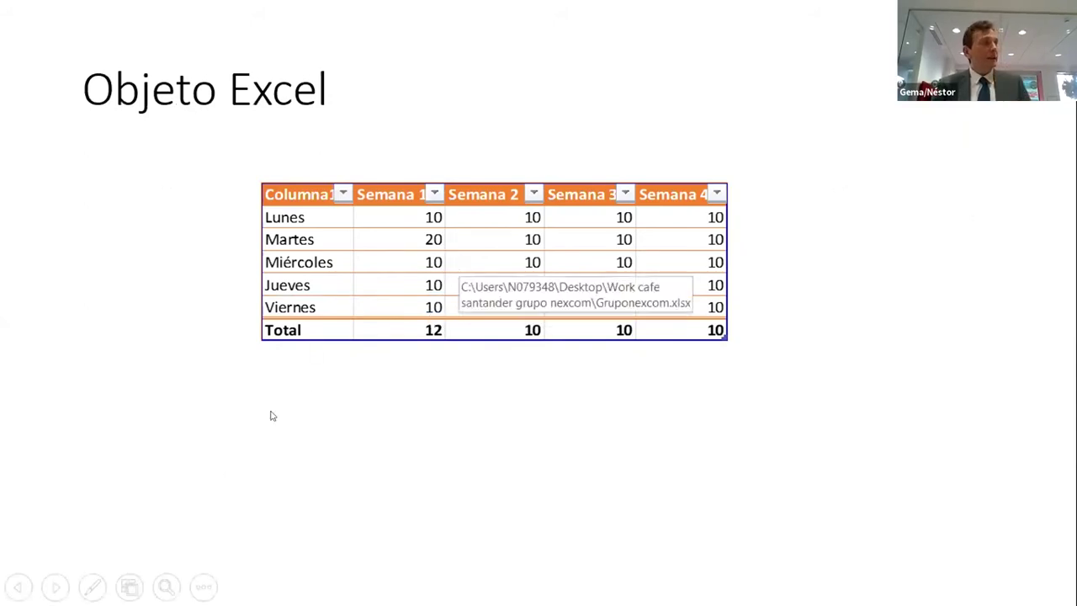
Step: Follow the slideshow table's link to open Gruponexcom.xlsx in Excel, accepting the security warning
click(435, 258)
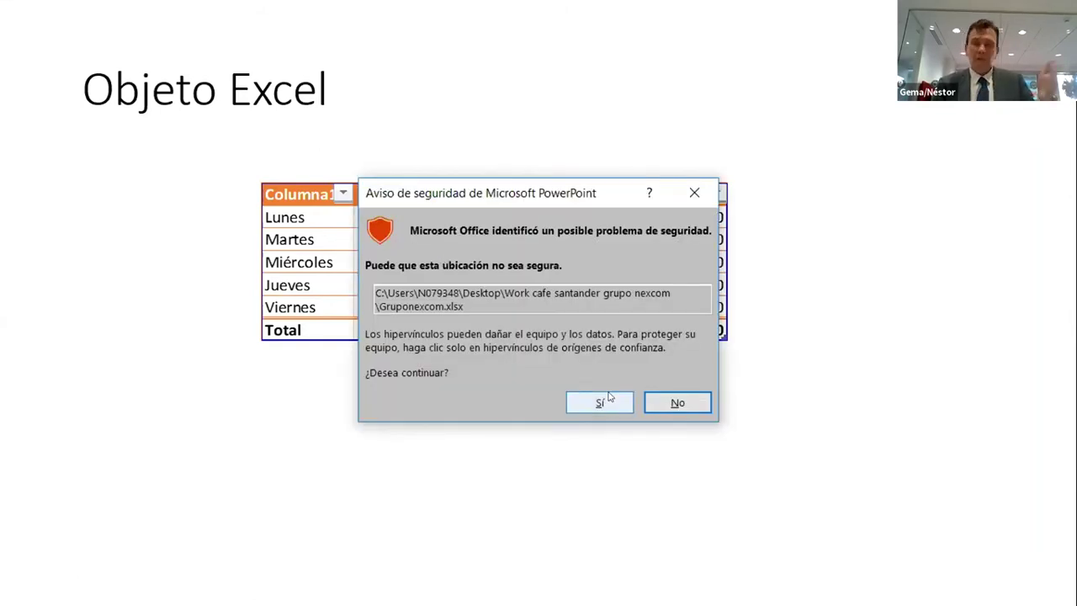
click(610, 398)
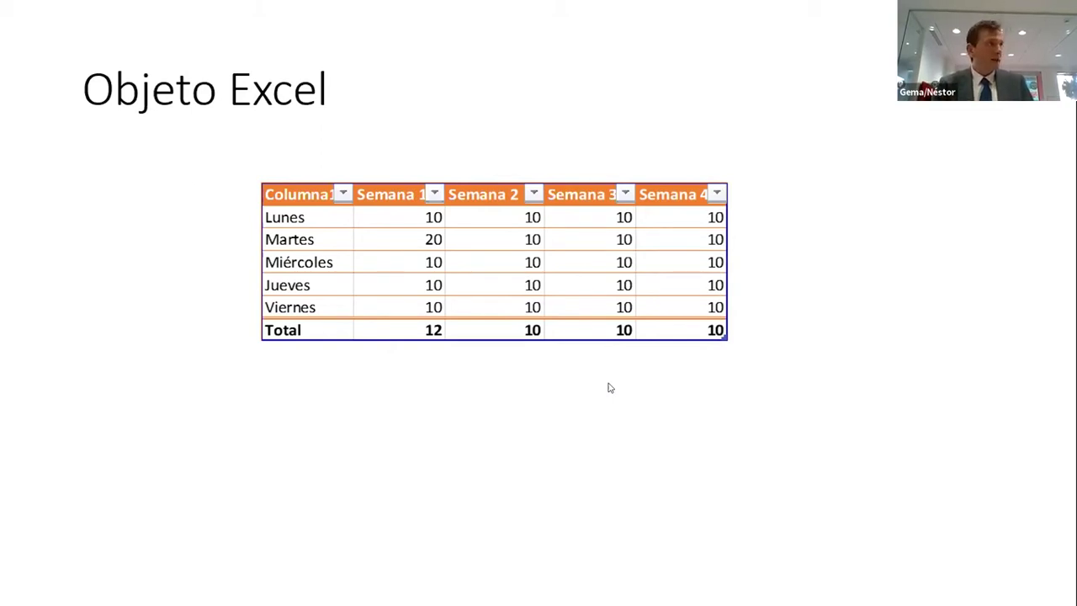
click(610, 387)
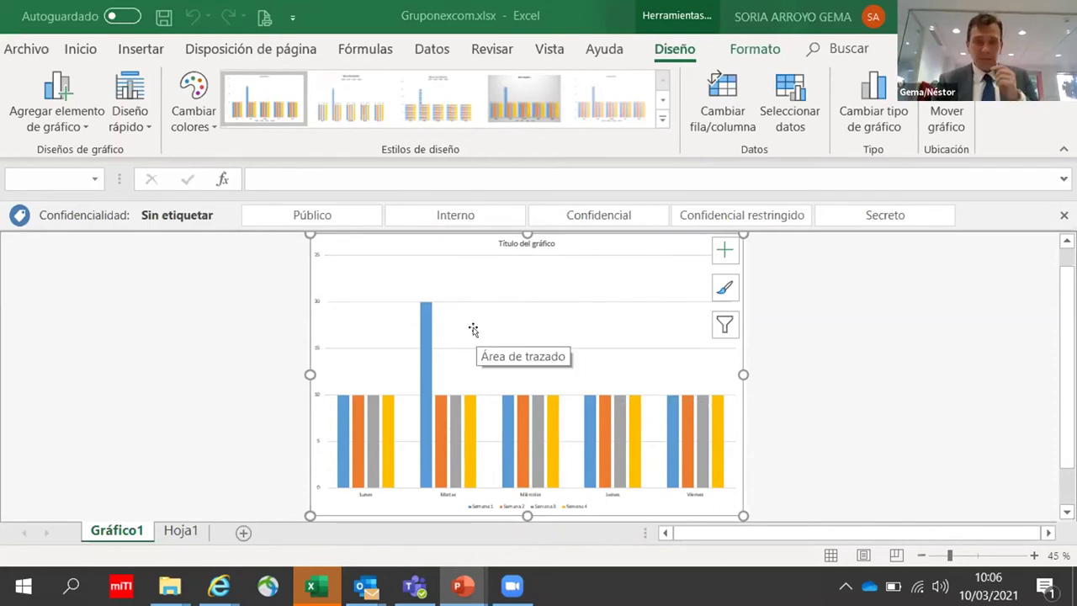
Step: Select the column chart's plot area in Gruponexcom.xlsx, then switch back to the running slideshow
click(504, 354)
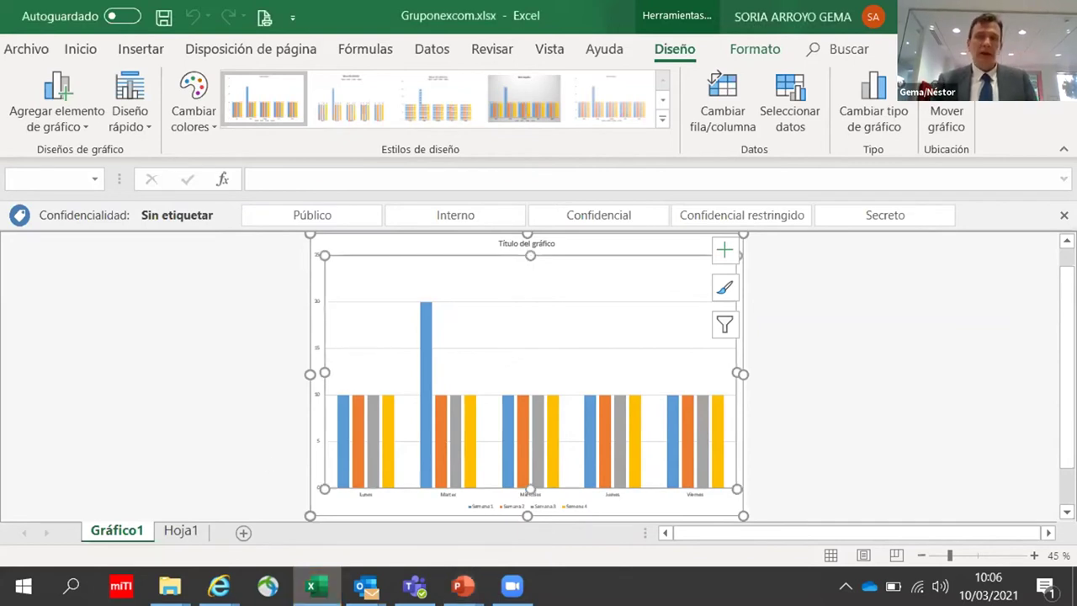
key(alt+Tab)
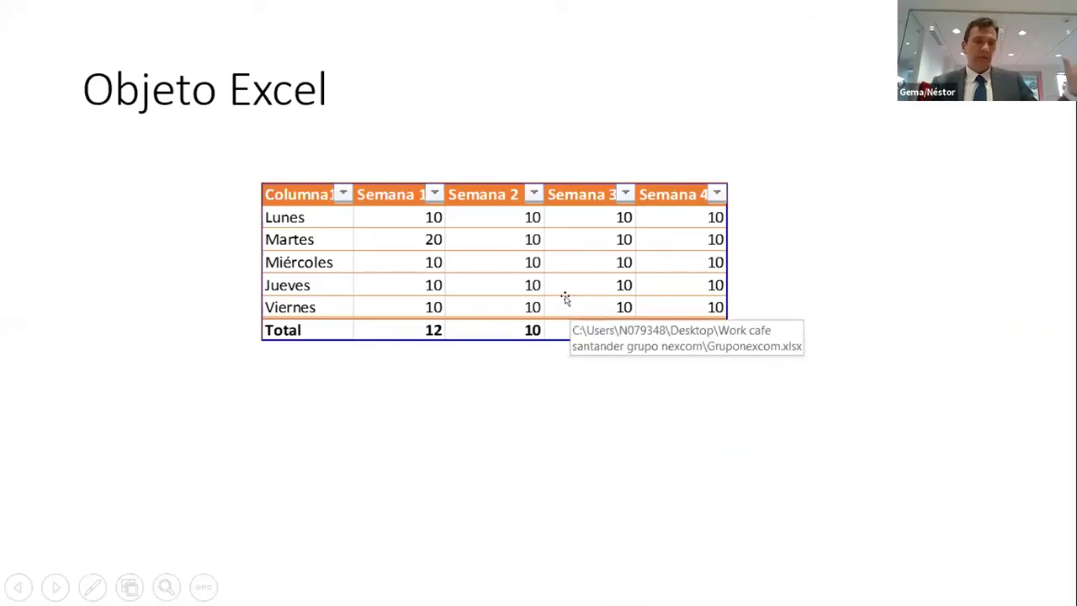
Step: End the slideshow to return to editing slide 3 with its linked table
key(Escape)
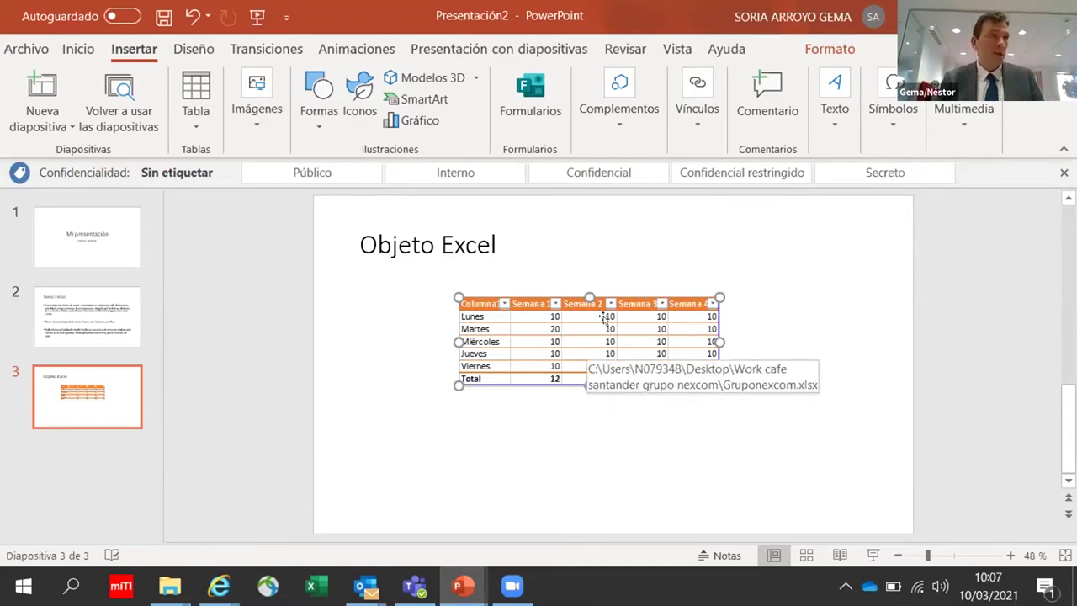
click(686, 118)
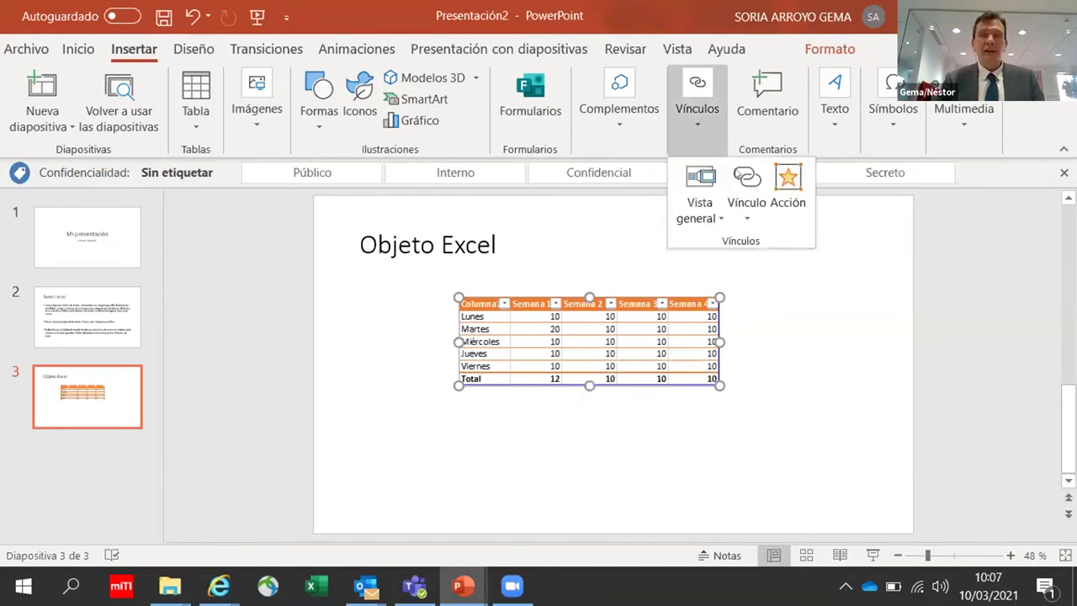
key(Escape)
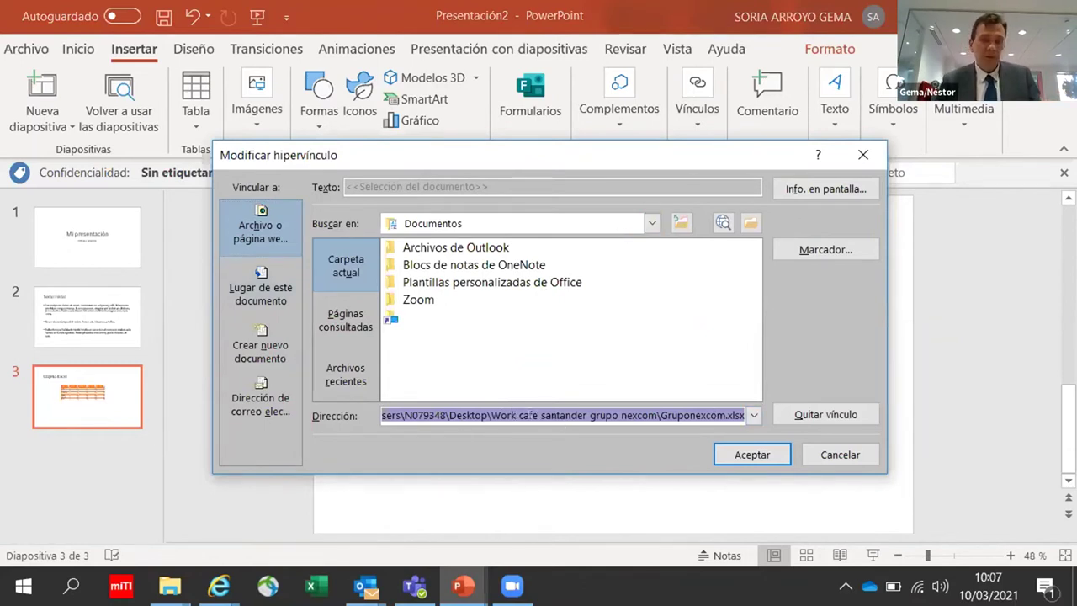
text(https:)
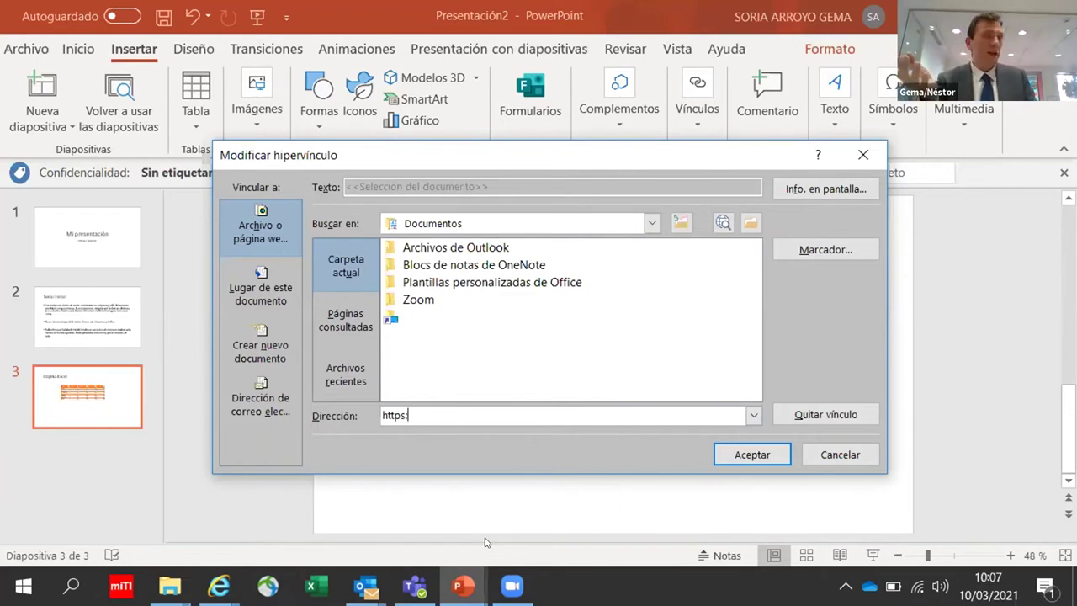
key(Escape)
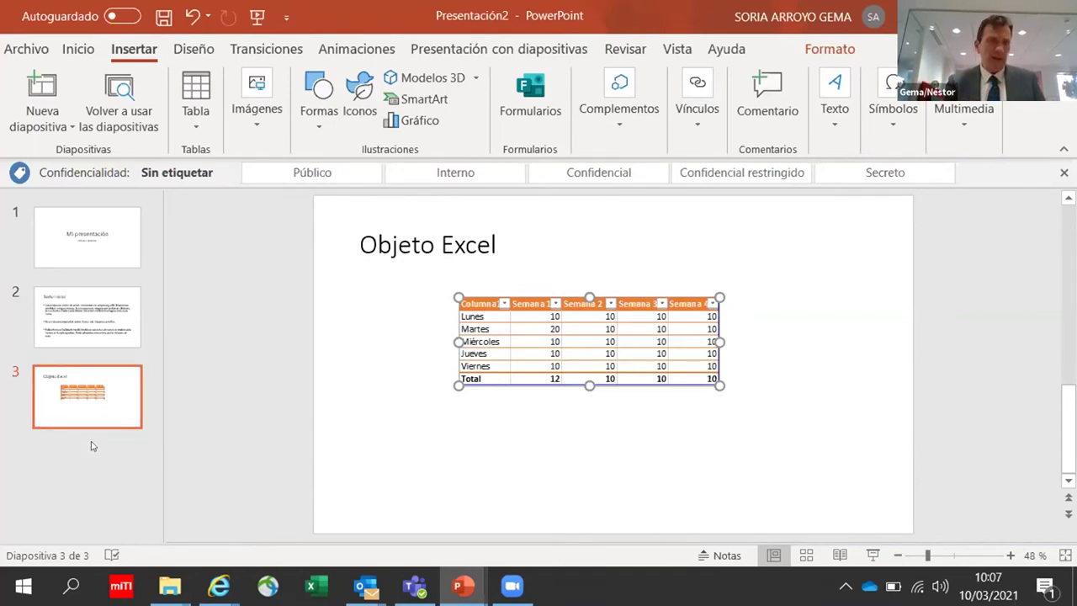
Step: Browse the thumbnails back to the title slide 'Mi presentación' and show the Diseño themes
click(80, 225)
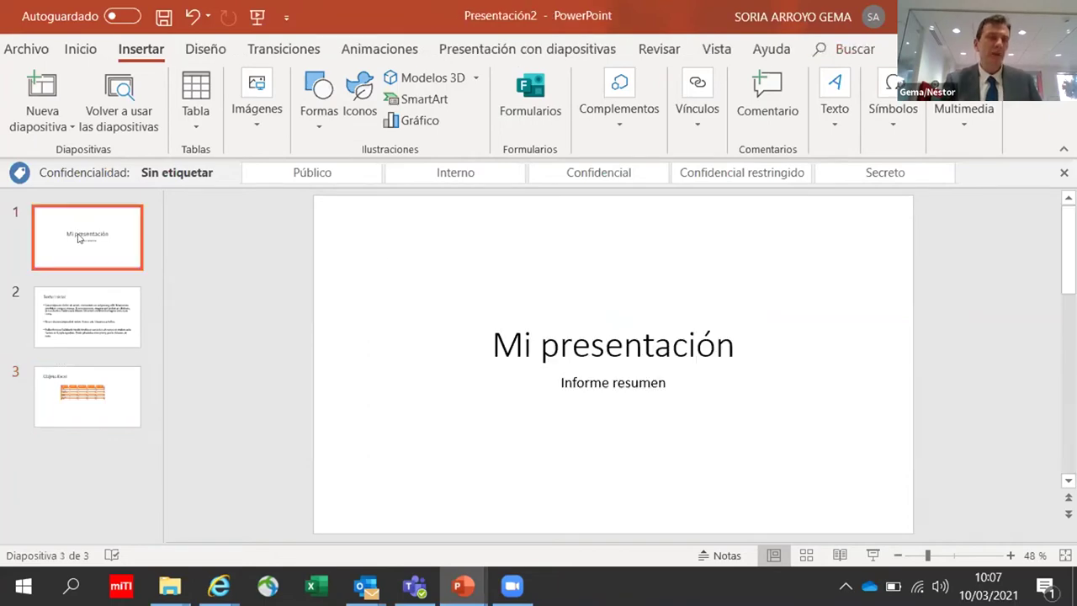
click(93, 308)
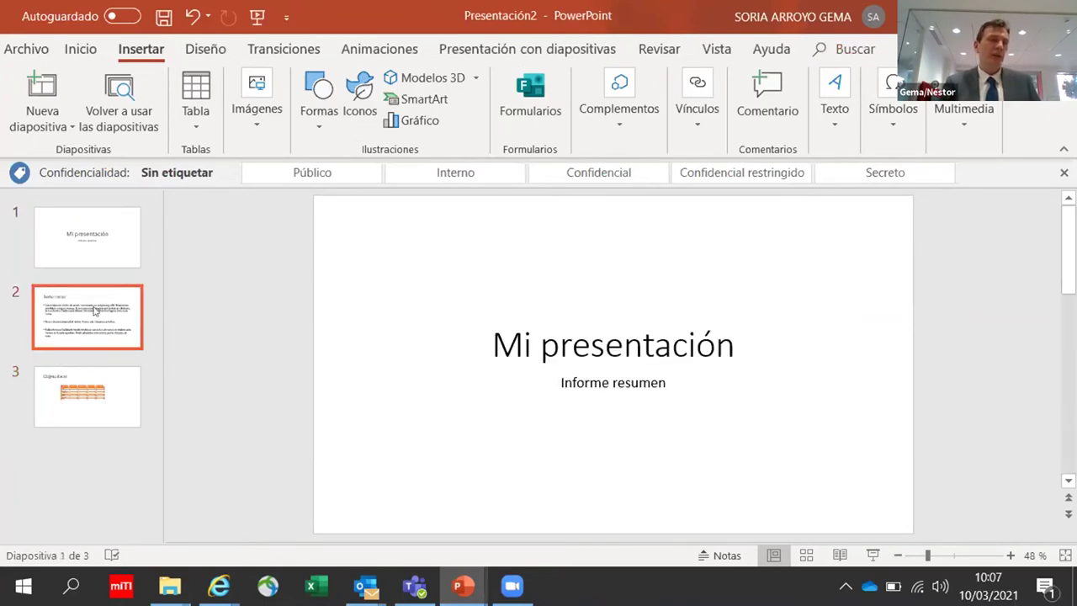
key(Down)
click(73, 321)
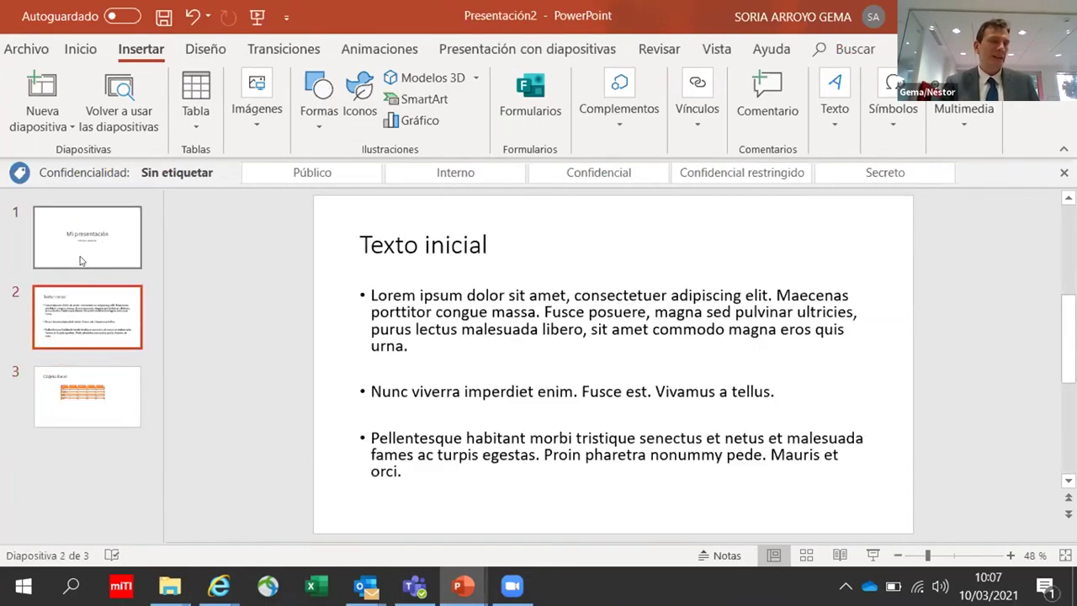
click(80, 259)
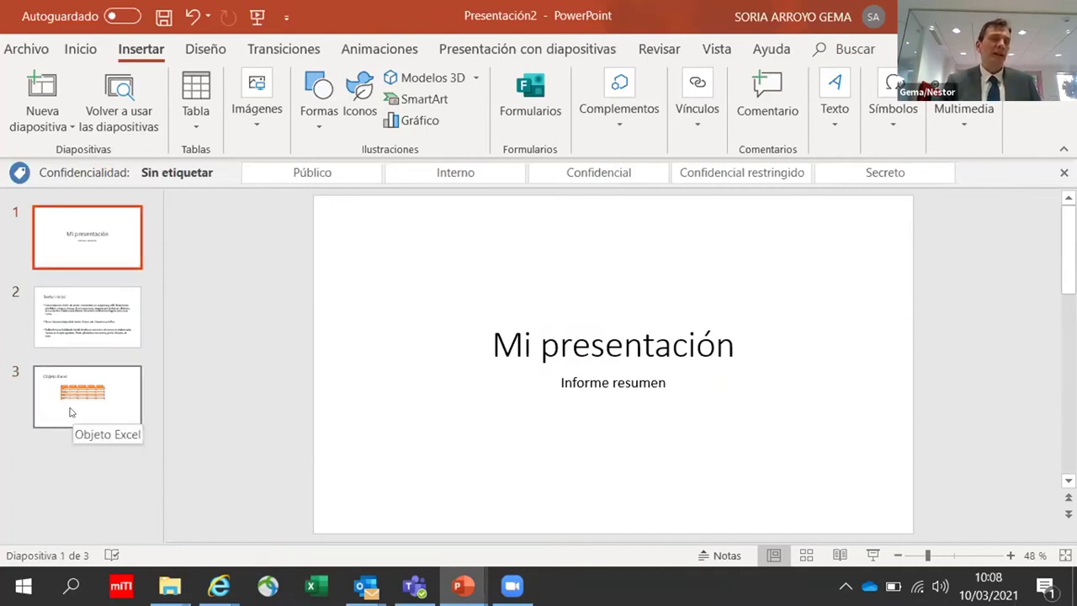
click(205, 52)
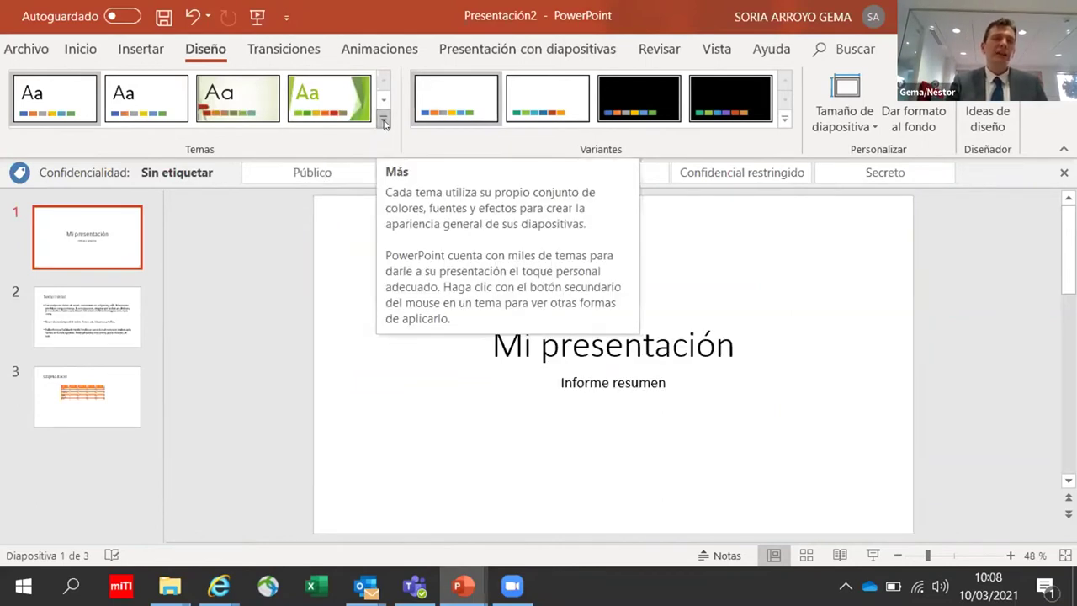
Step: Apply the green Faceta theme from the expanded Temas gallery to all three slides
click(383, 123)
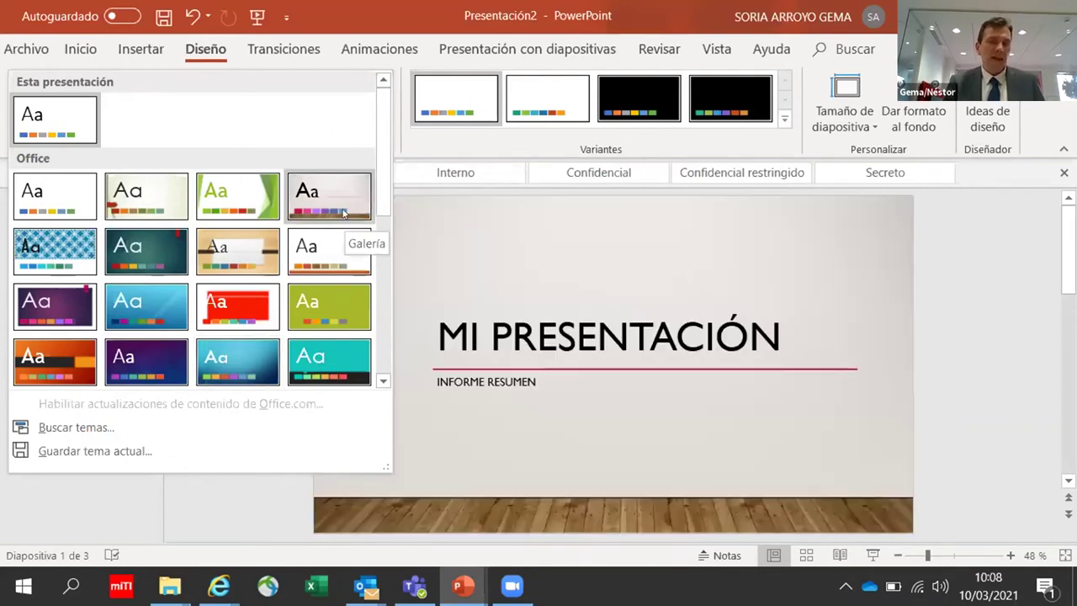
click(268, 207)
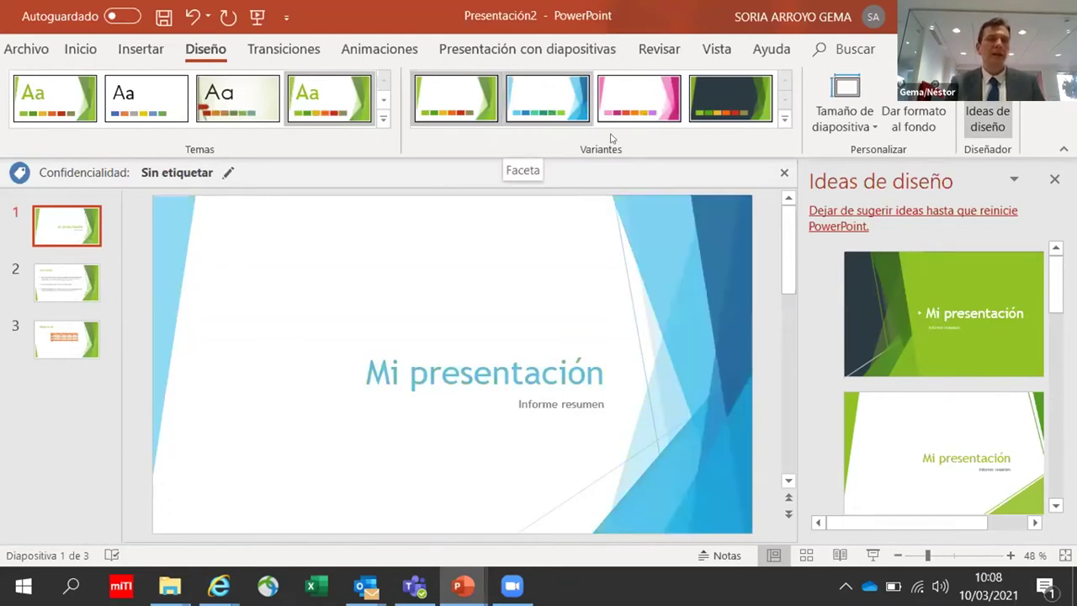
Step: Switch the theme colours to the Rojo naranja palette and place the insertion point after slide 3
click(785, 122)
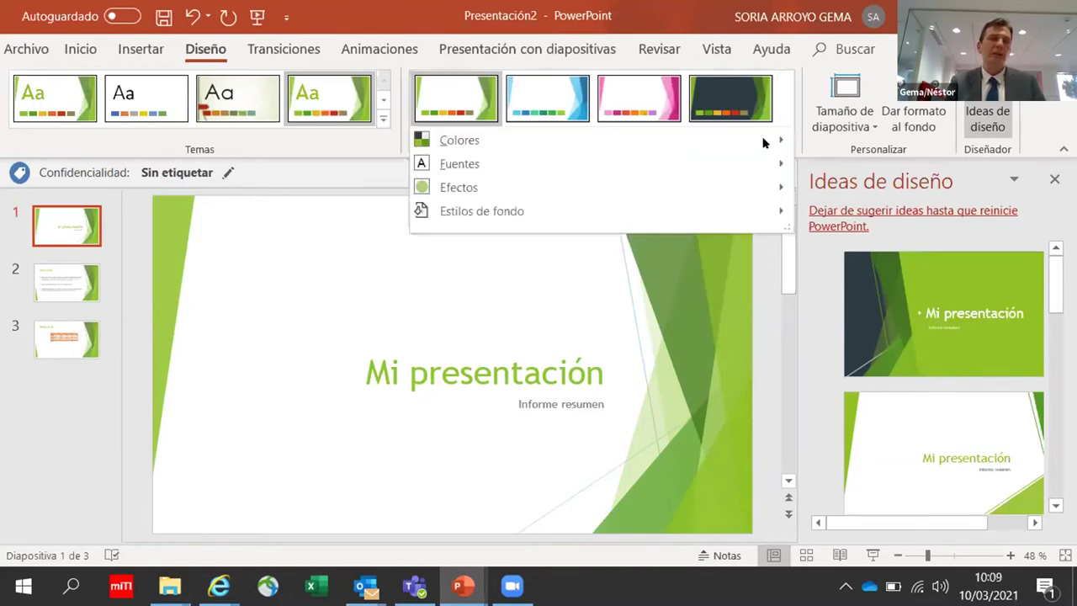
mouse_move(763, 143)
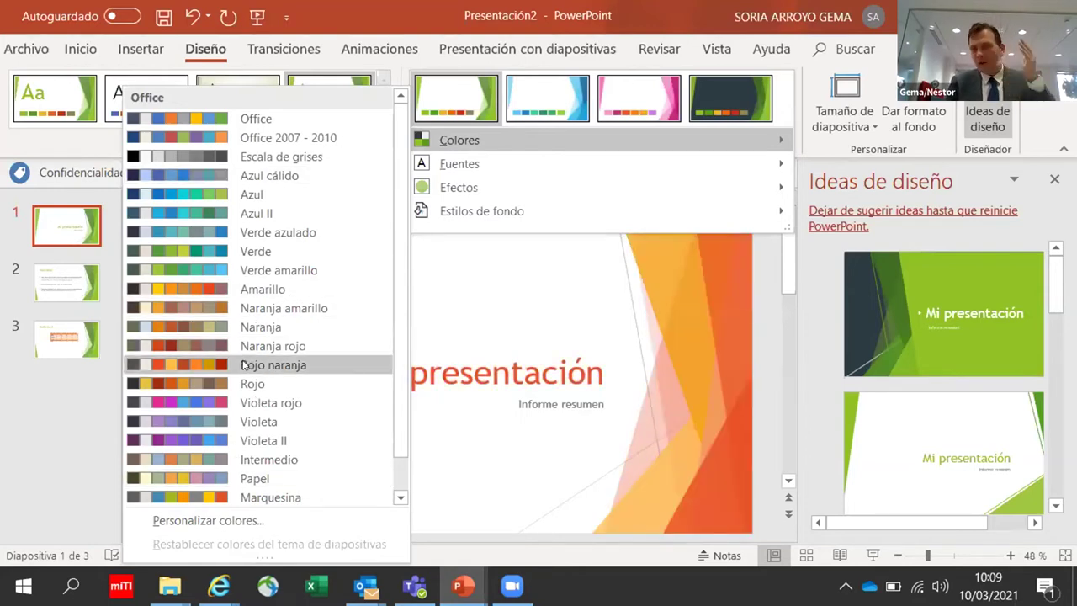
click(243, 364)
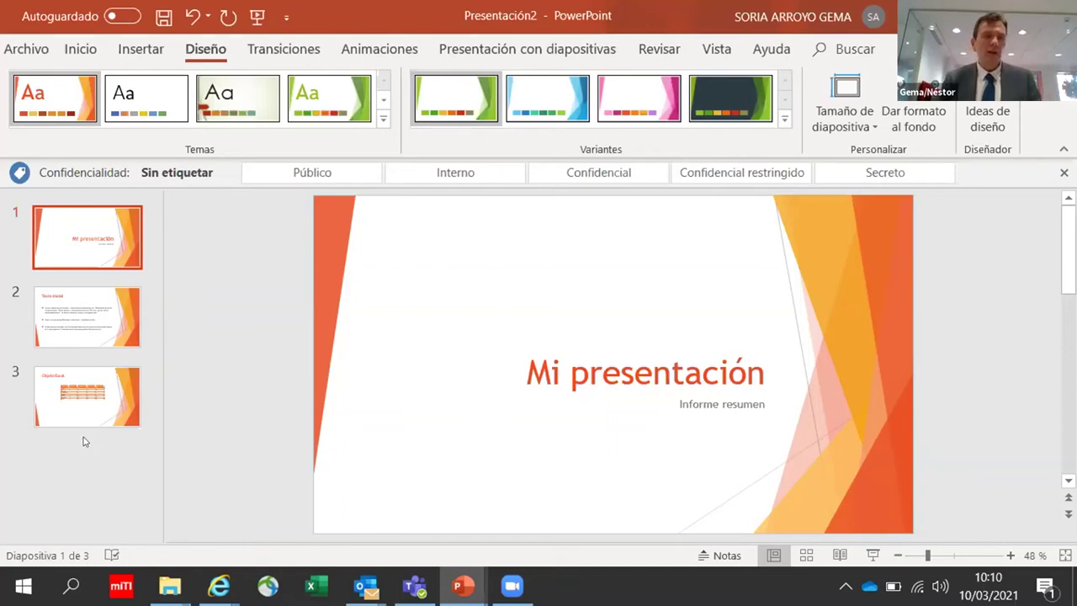
click(83, 441)
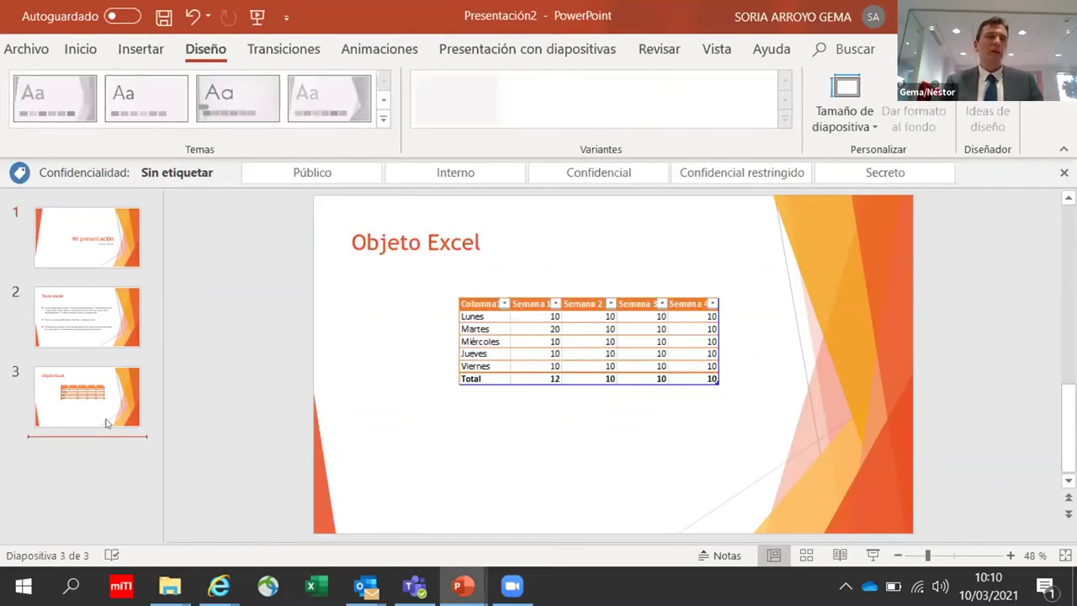
Step: Add a new section after slide 3 named 'TodosTusCursos.com'
click(82, 49)
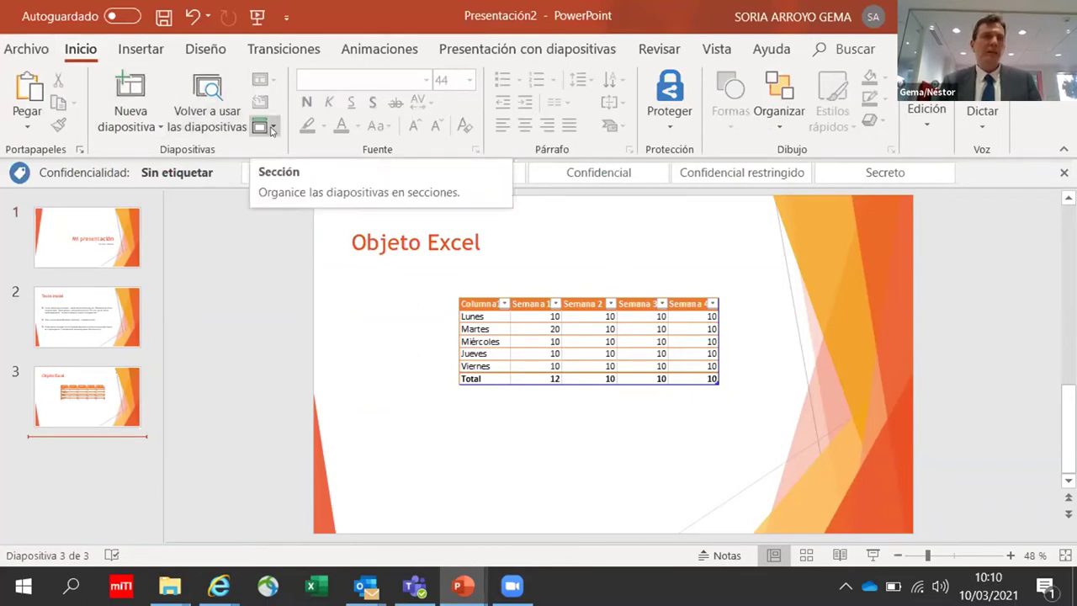
click(272, 128)
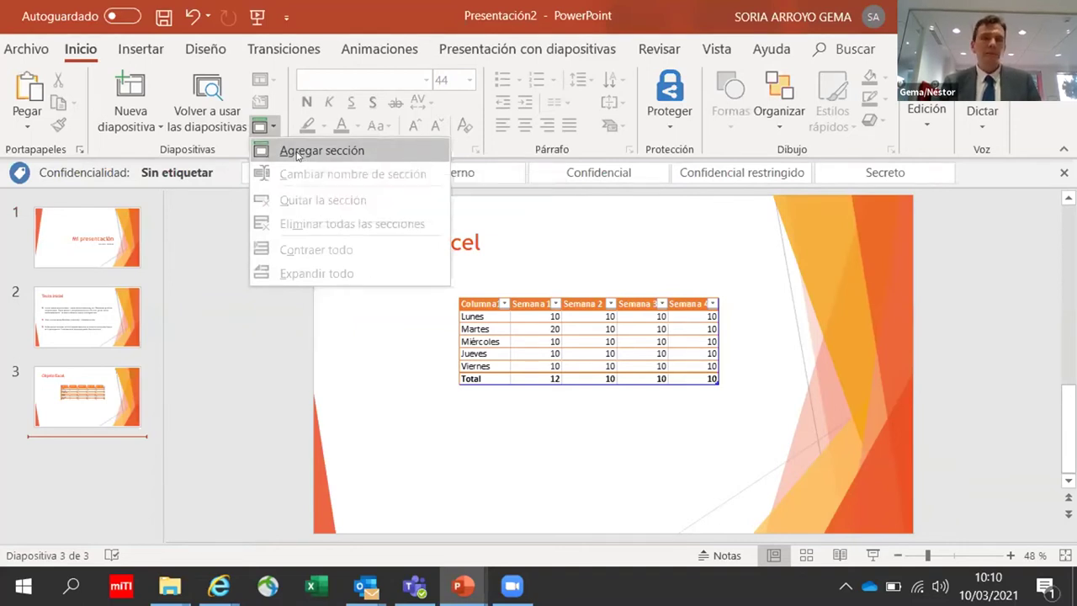
click(298, 154)
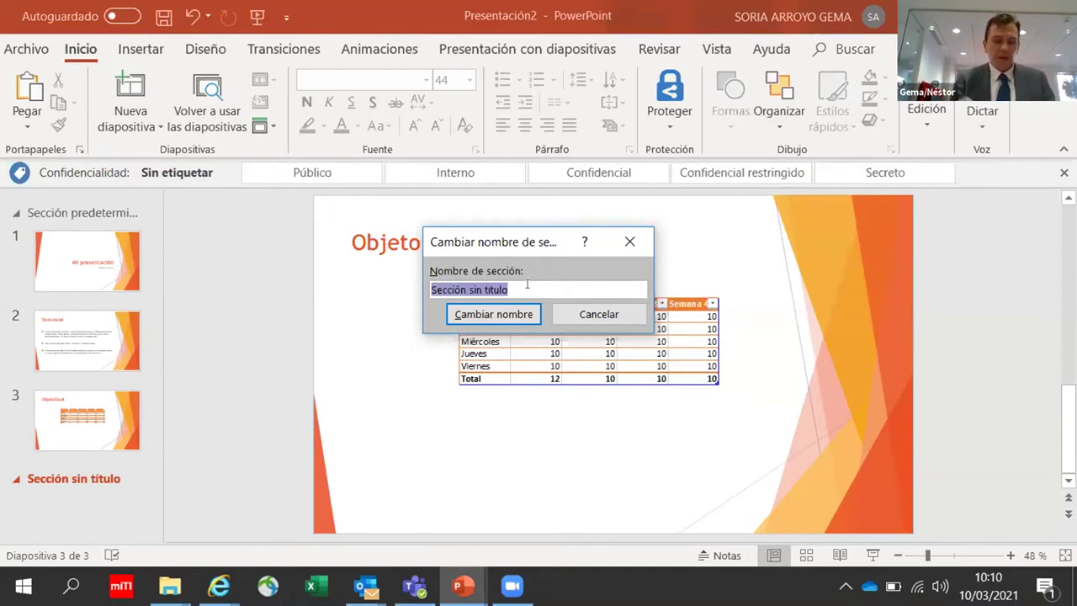
text(TodosT)
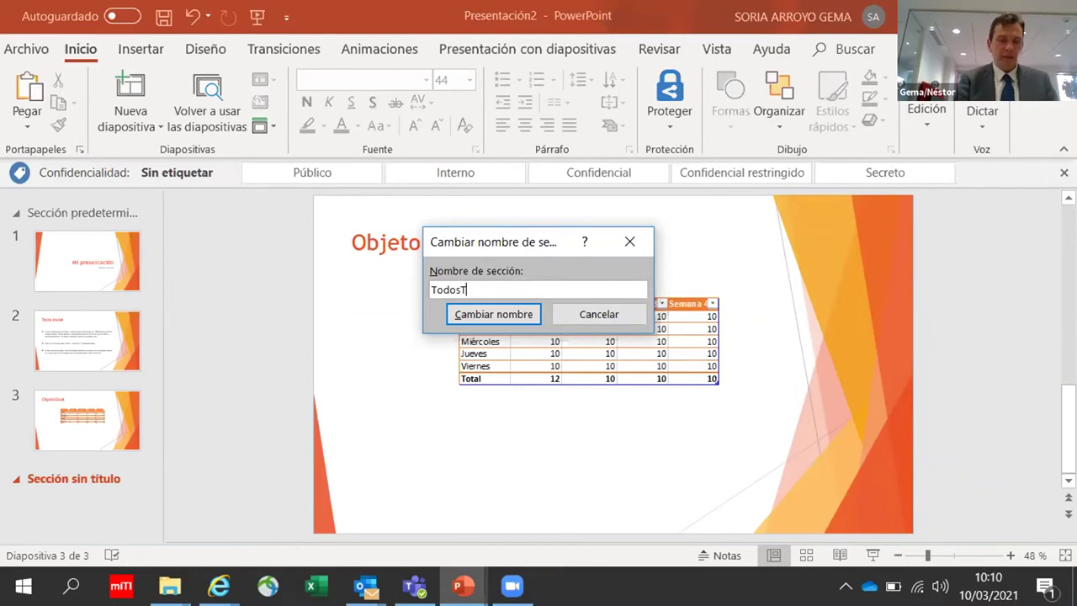
text(uscurso)
key(BackSpace)
key(BackSpace)
key(BackSpace)
key(BackSpace)
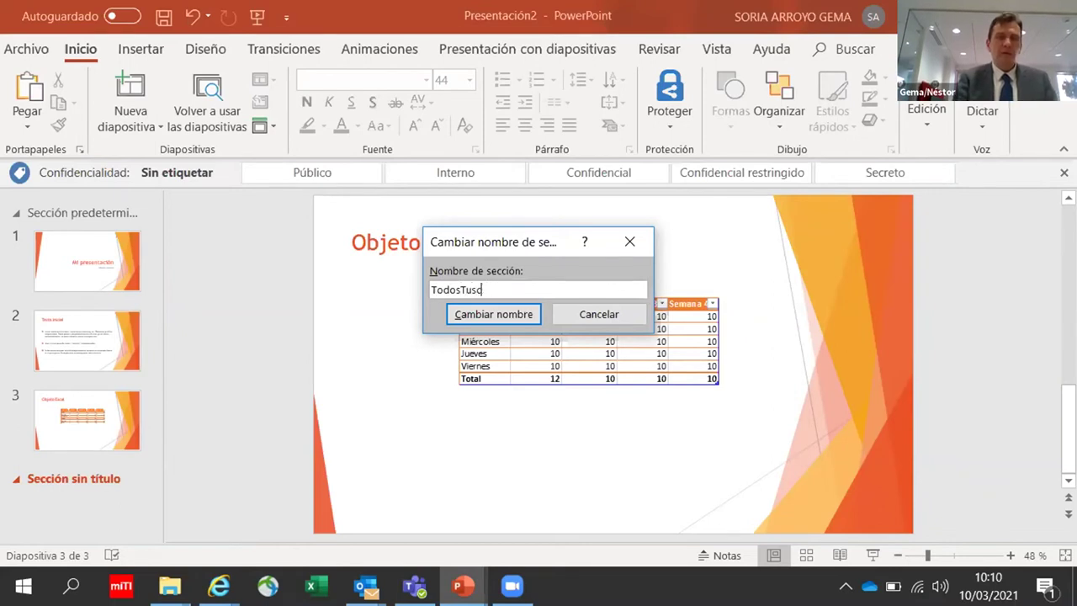
key(BackSpace)
text(Cursos)
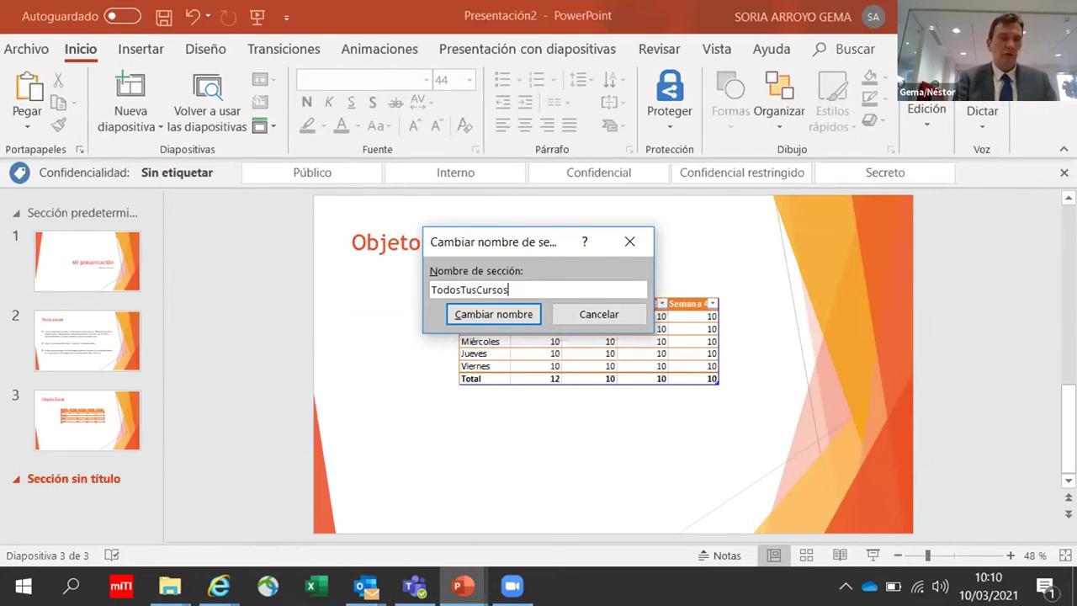
text(.com)
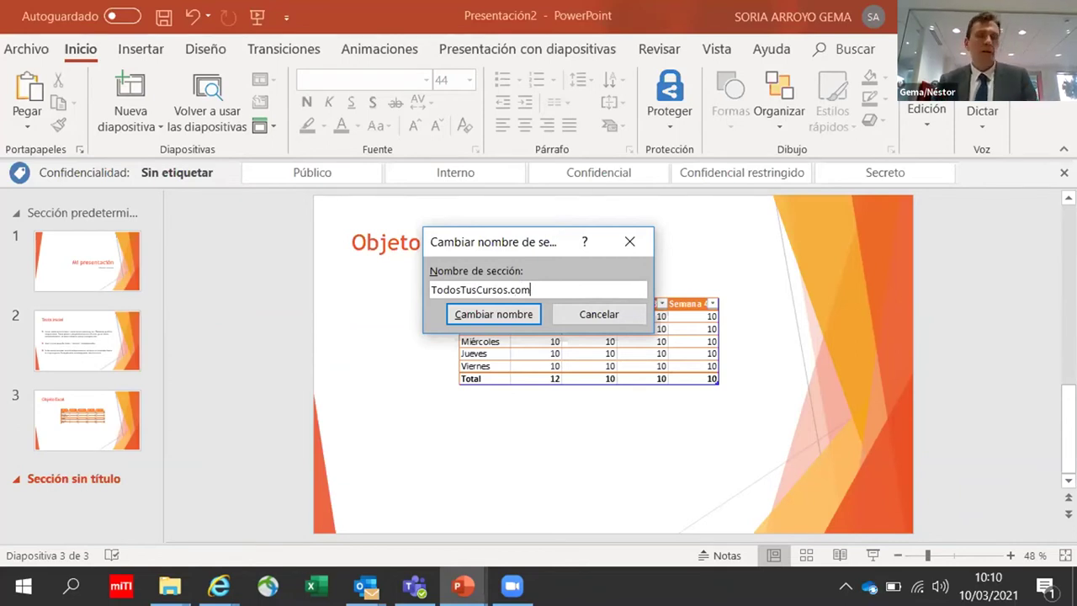
click(485, 315)
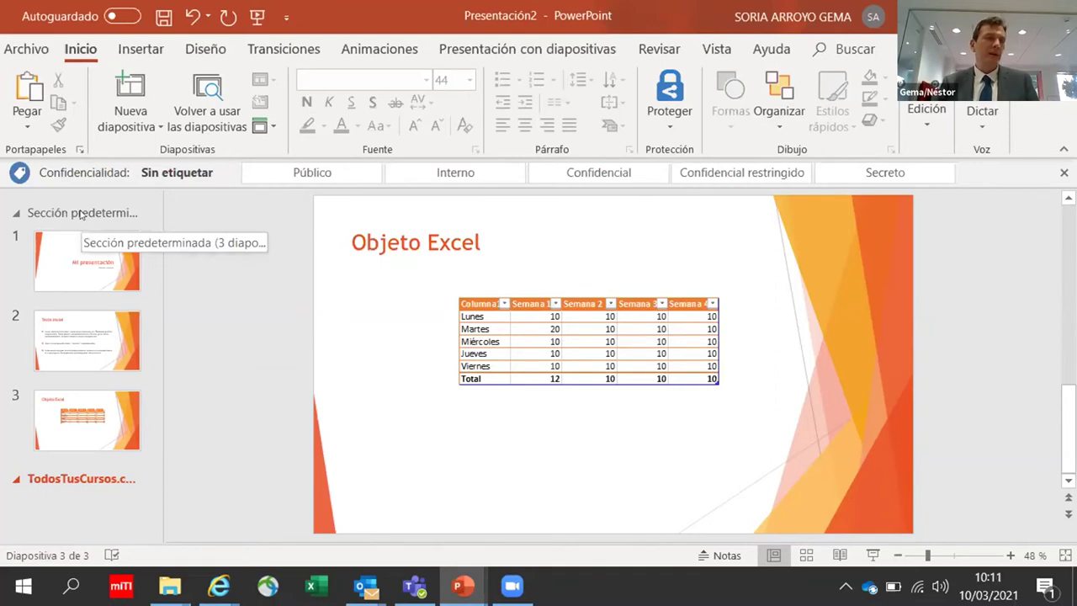
Step: Rename the Sección predeterminada section holding slides 1–3 to 'Aprenderparamejorar.com'
click(81, 215)
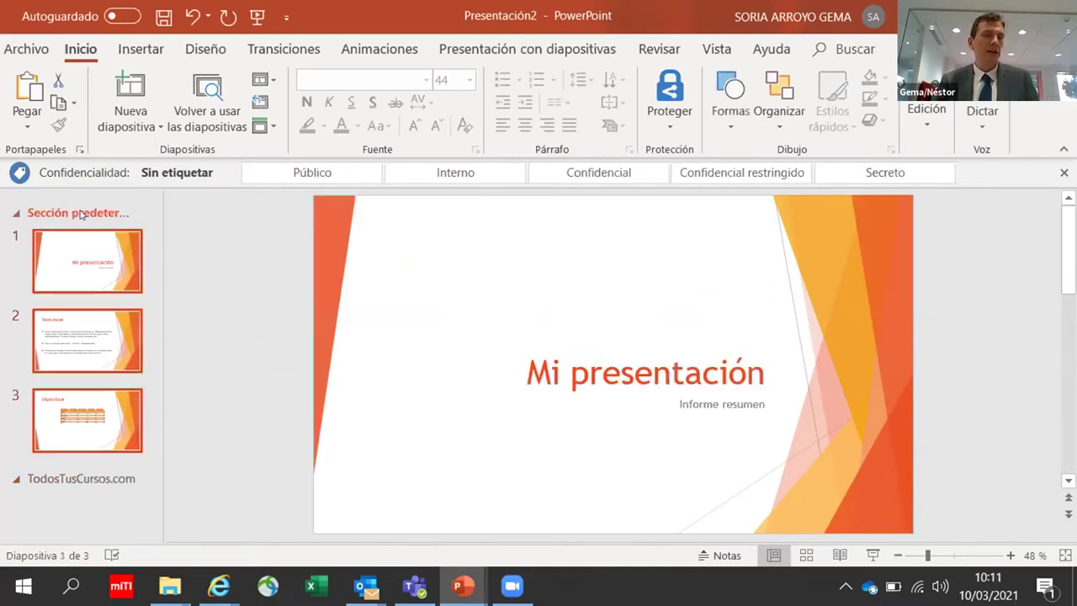
right_click(82, 215)
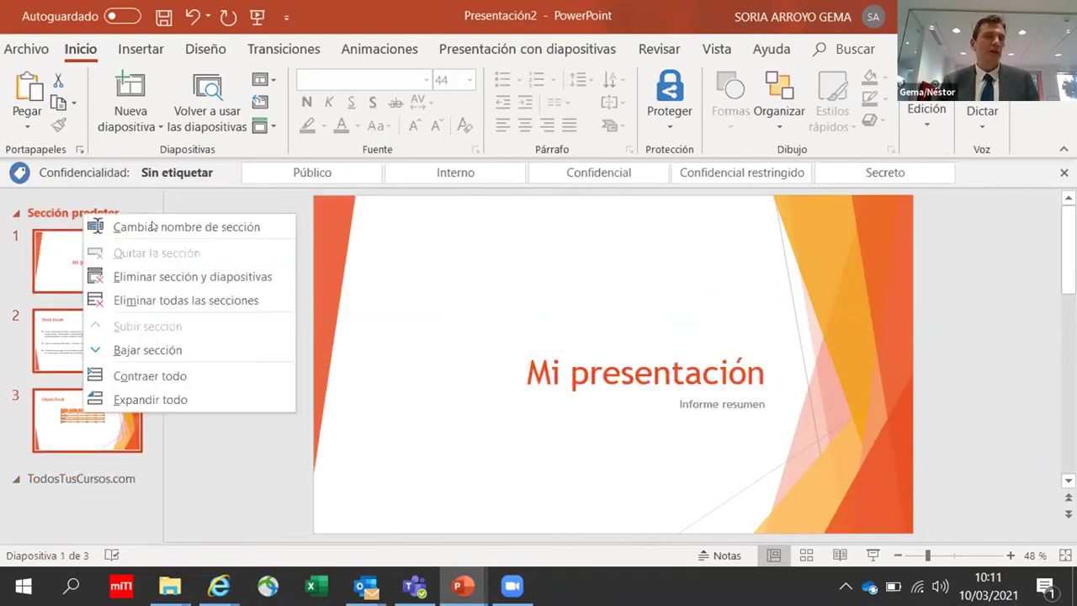
click(153, 226)
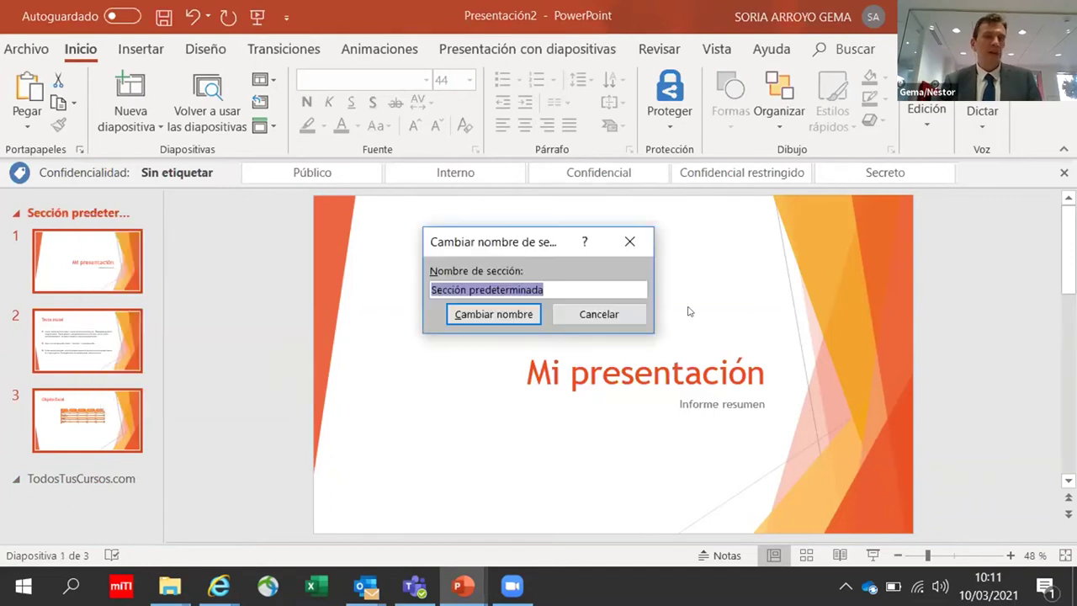
text(A)
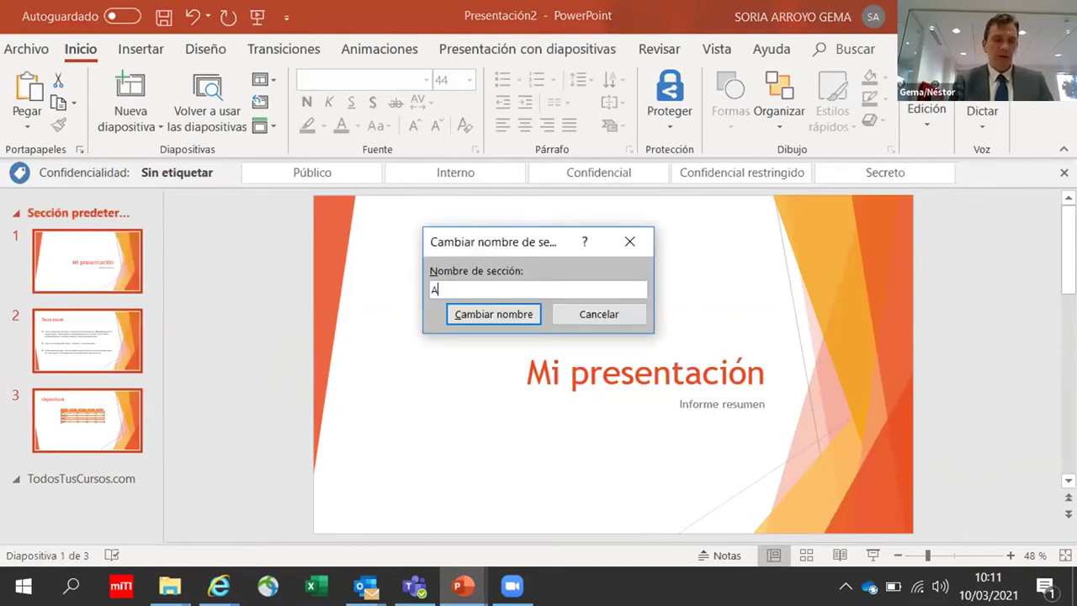
text(prenderparame)
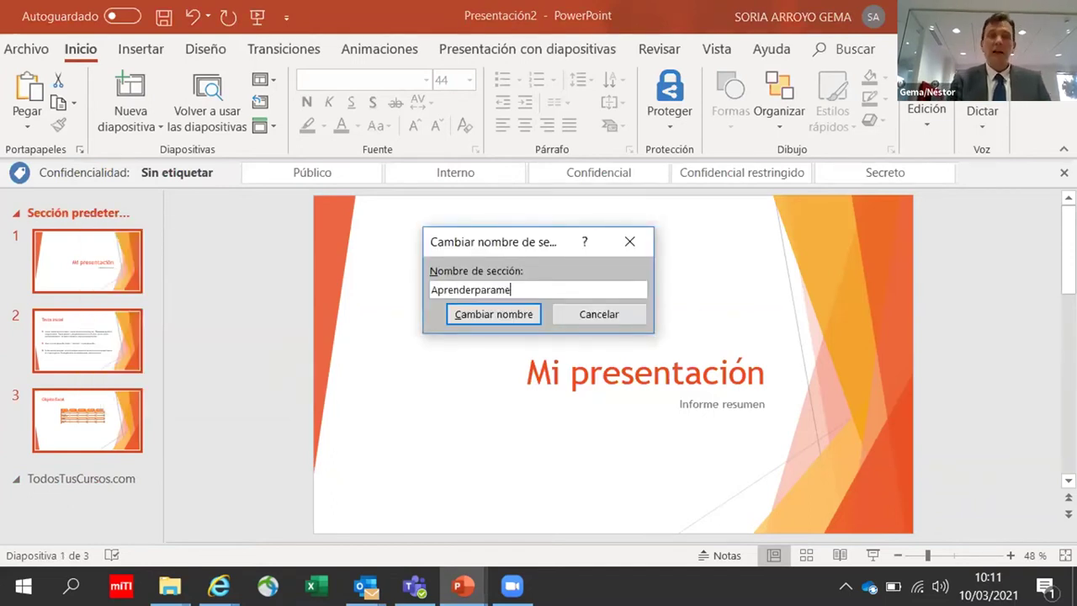
text(jorar.com)
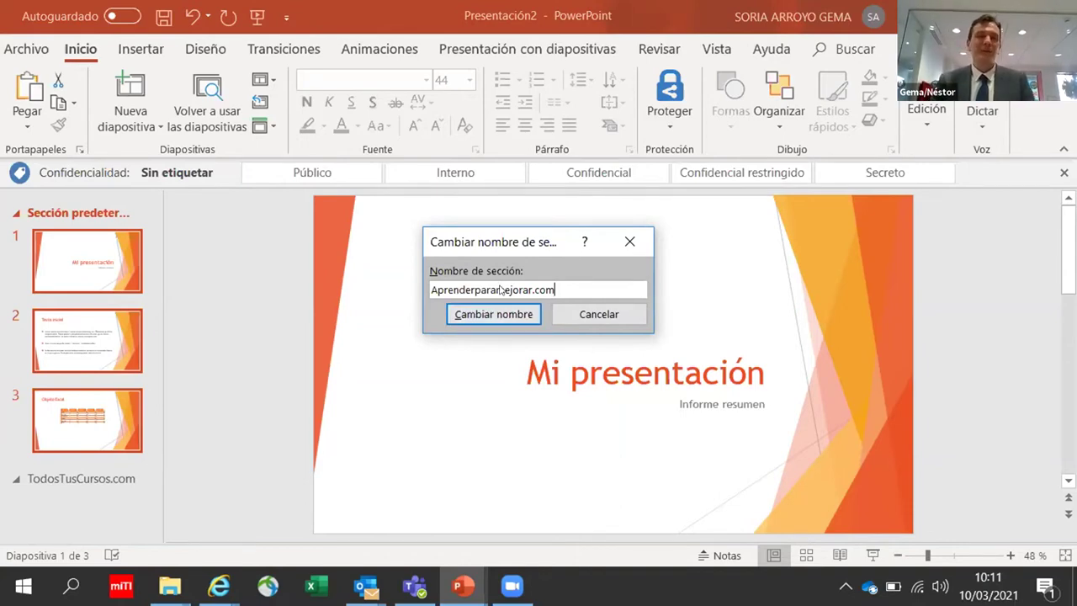
click(495, 314)
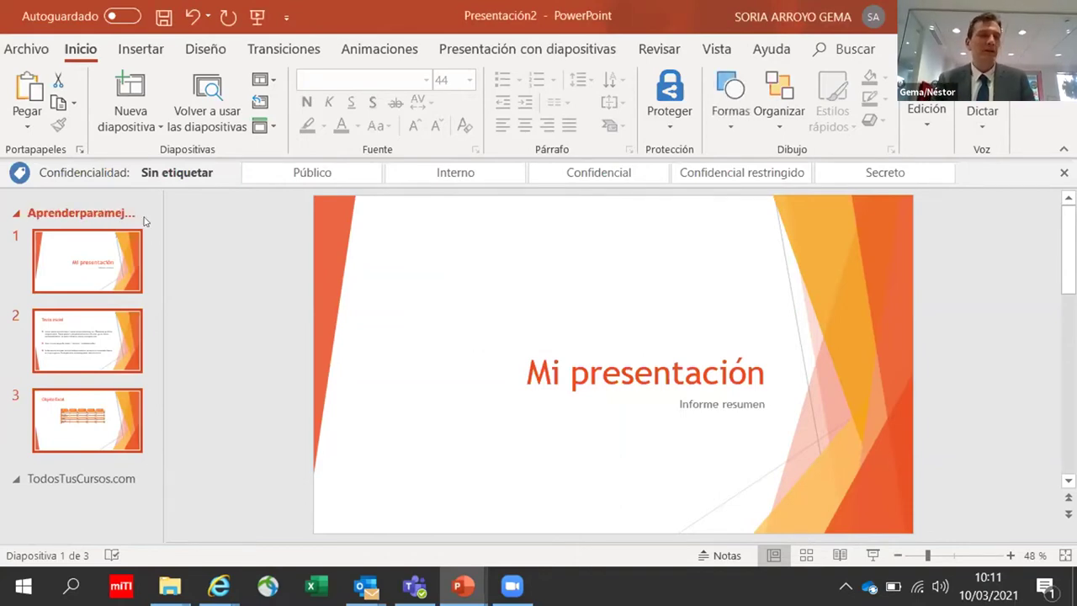
Step: Add a new blank slide 4 inside the empty TodosTusCursos.com section
click(78, 504)
key(Return)
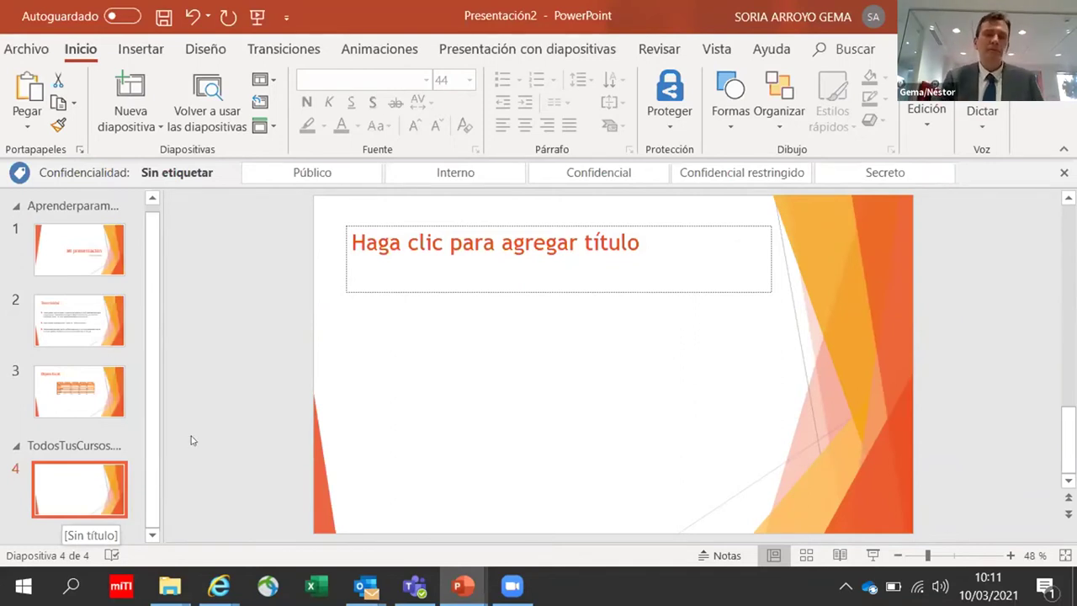
click(190, 49)
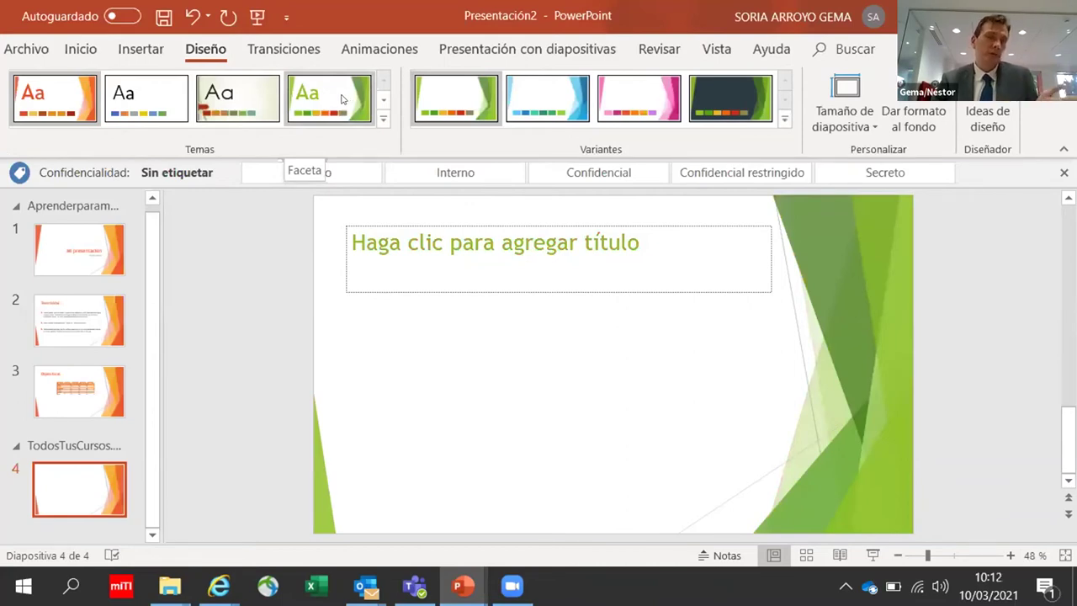
Step: Apply the green Faceta theme to slide 4 only, then widen the thumbnail pane
click(341, 100)
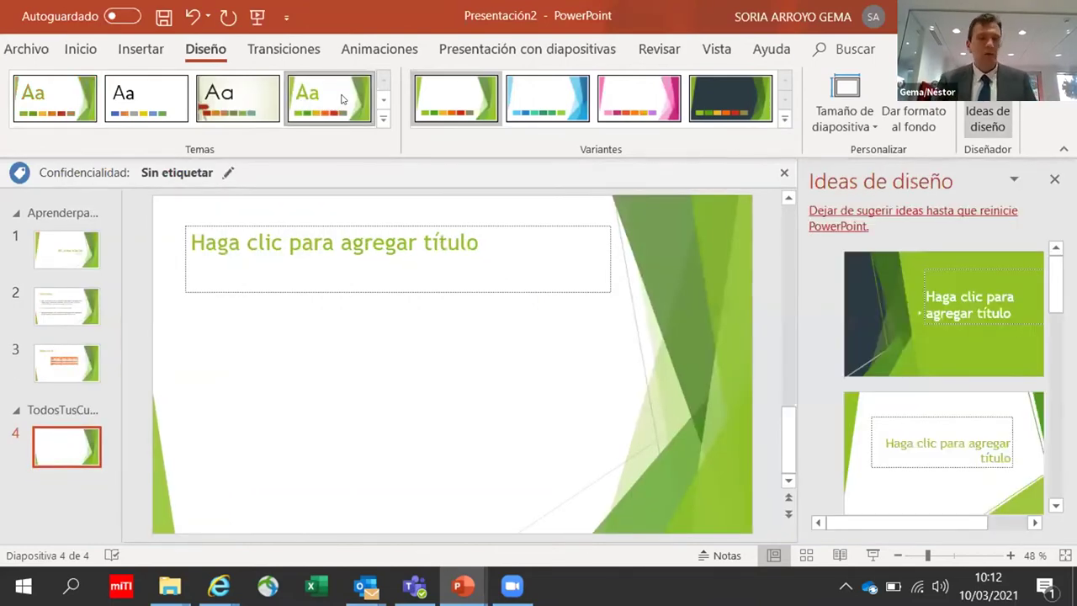
key(ctrl+z)
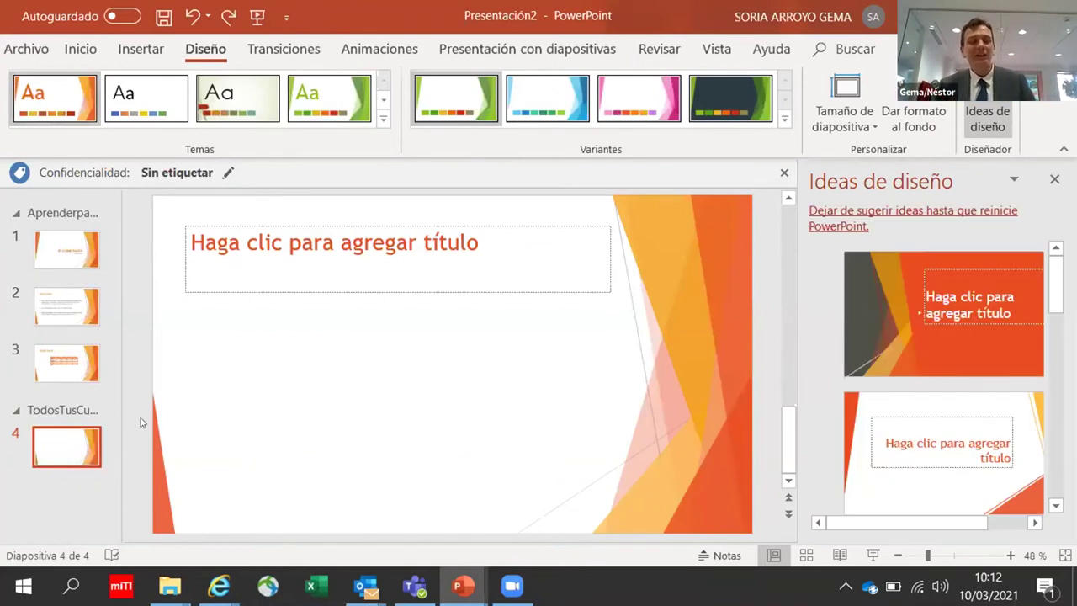
right_click(333, 101)
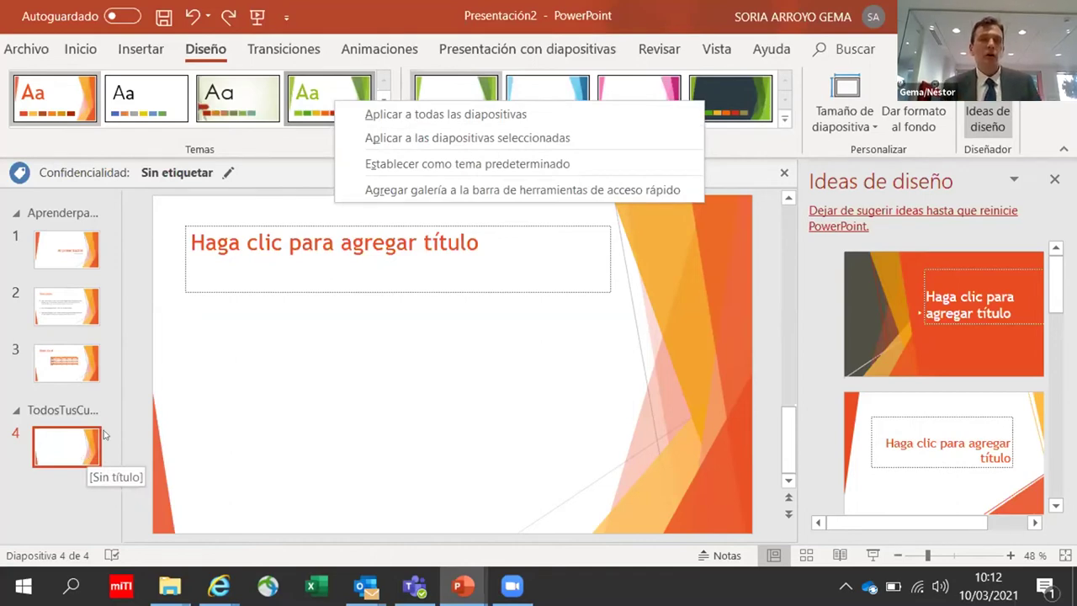
click(402, 114)
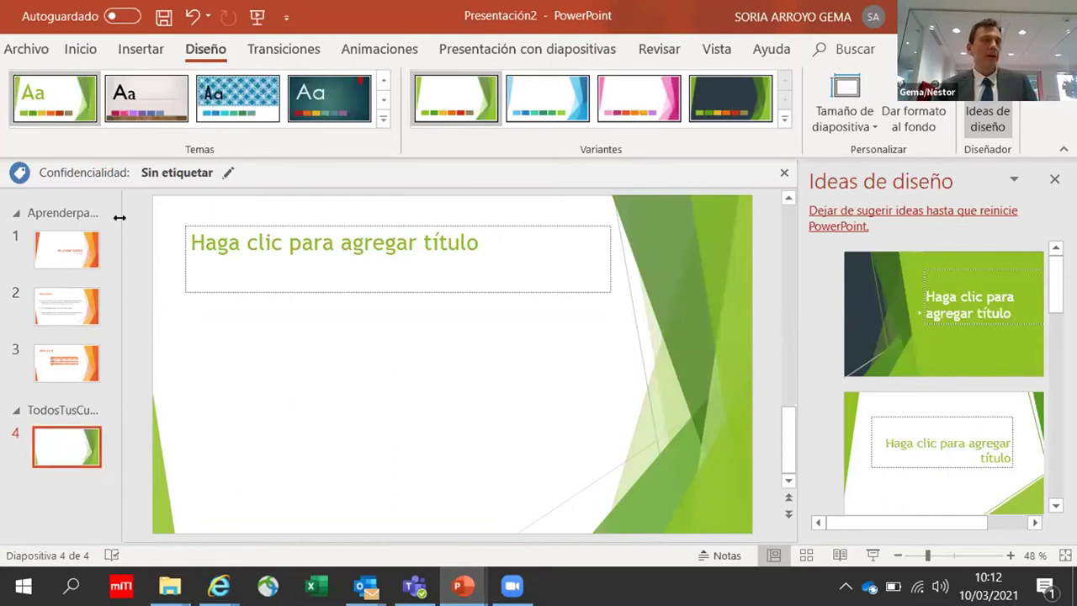
mouse_move(140, 216)
mouse_down()
mouse_move(160, 219)
mouse_move(127, 218)
mouse_up()
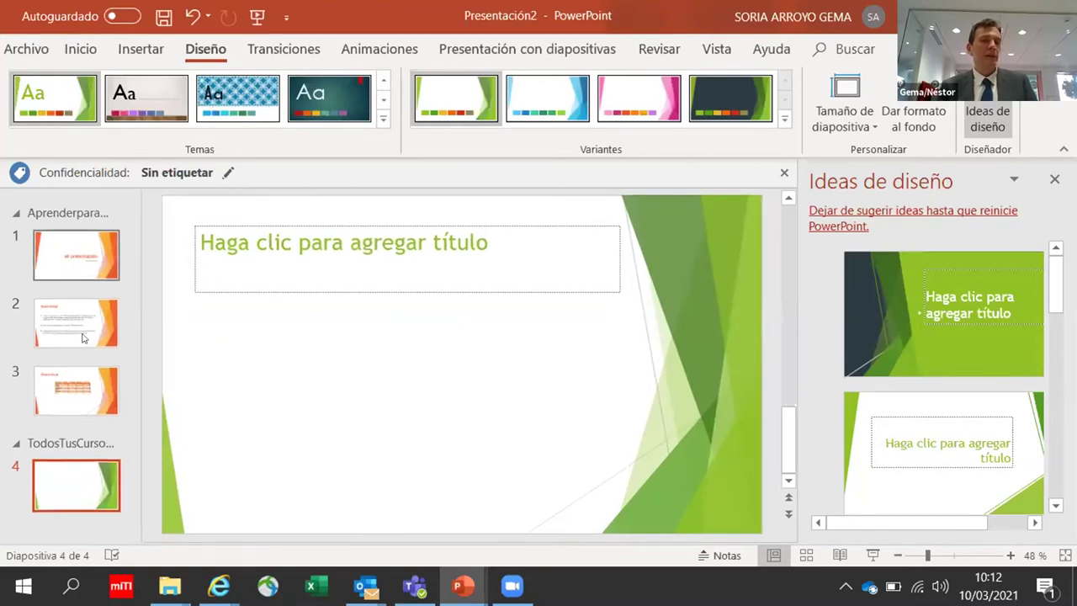
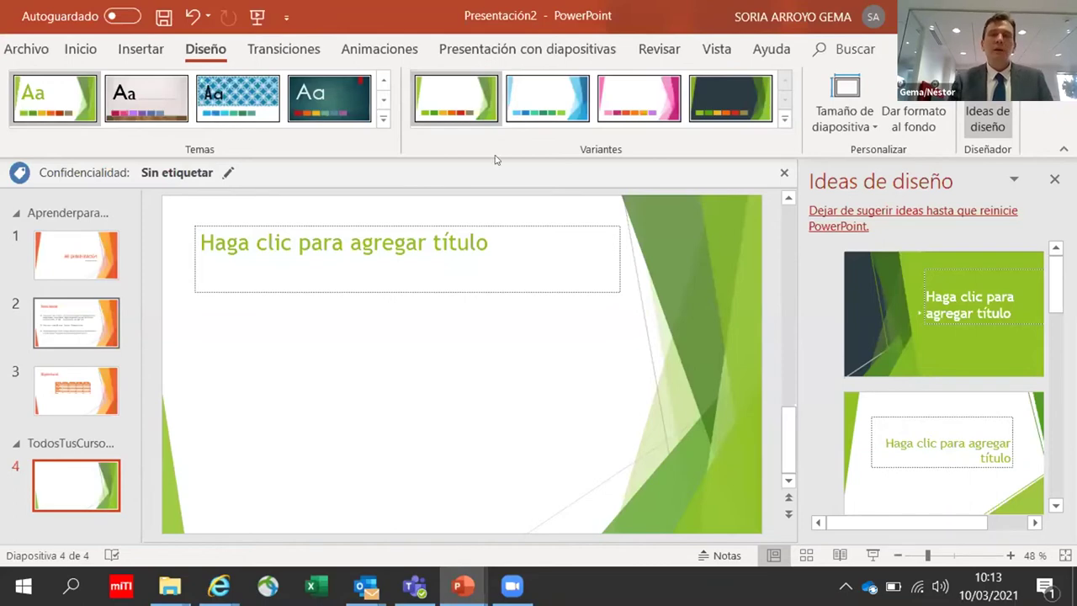
Step: Switch Presentación2 to Slide Master view from the Vista tab
click(712, 52)
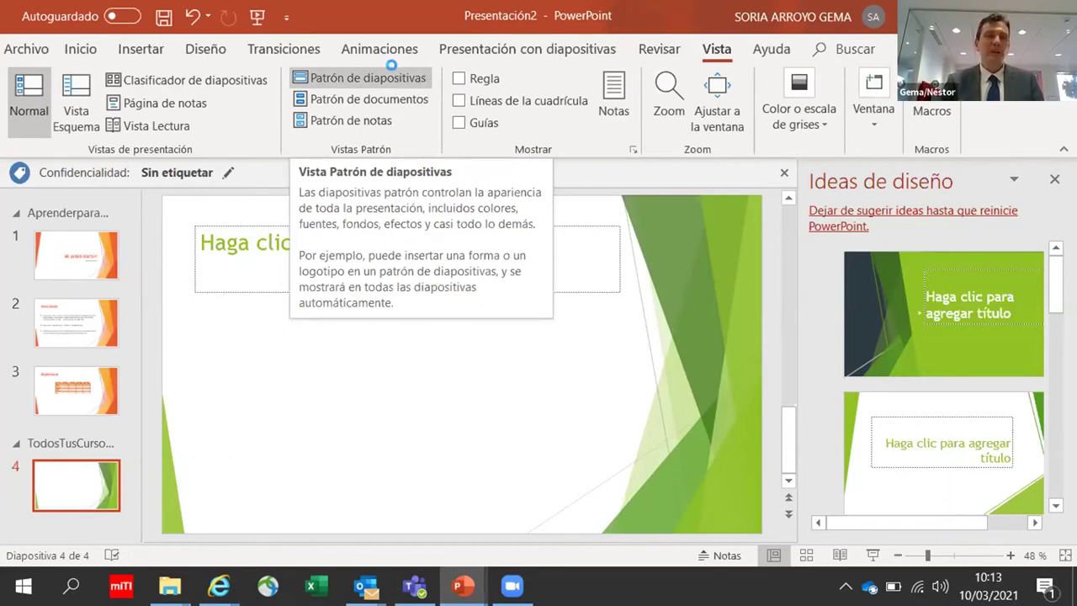
click(393, 72)
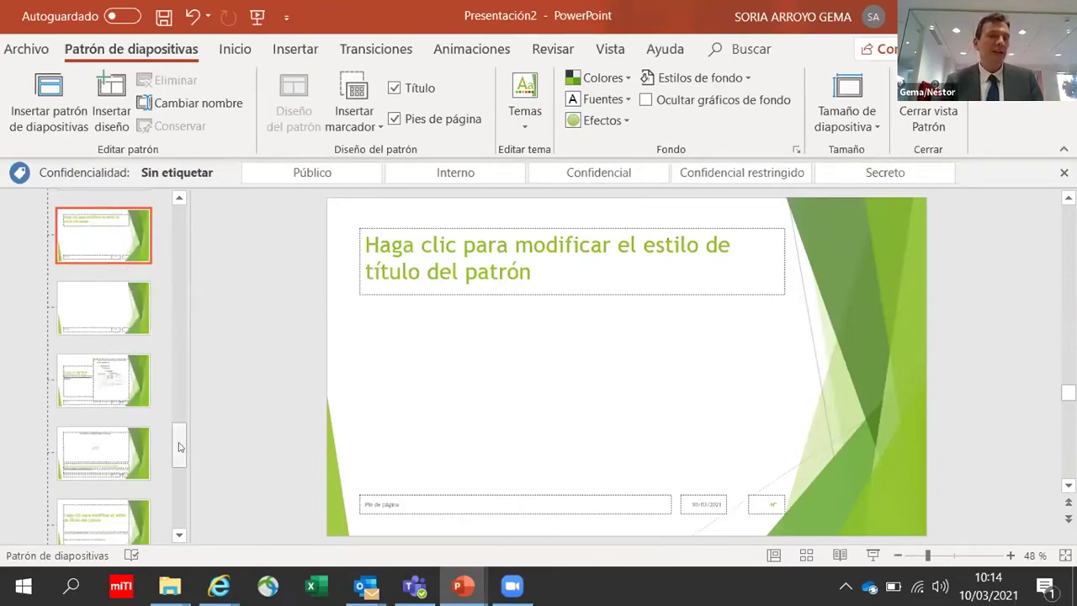
scroll(179, 421, up, 3)
drag(185, 395, 173, 223)
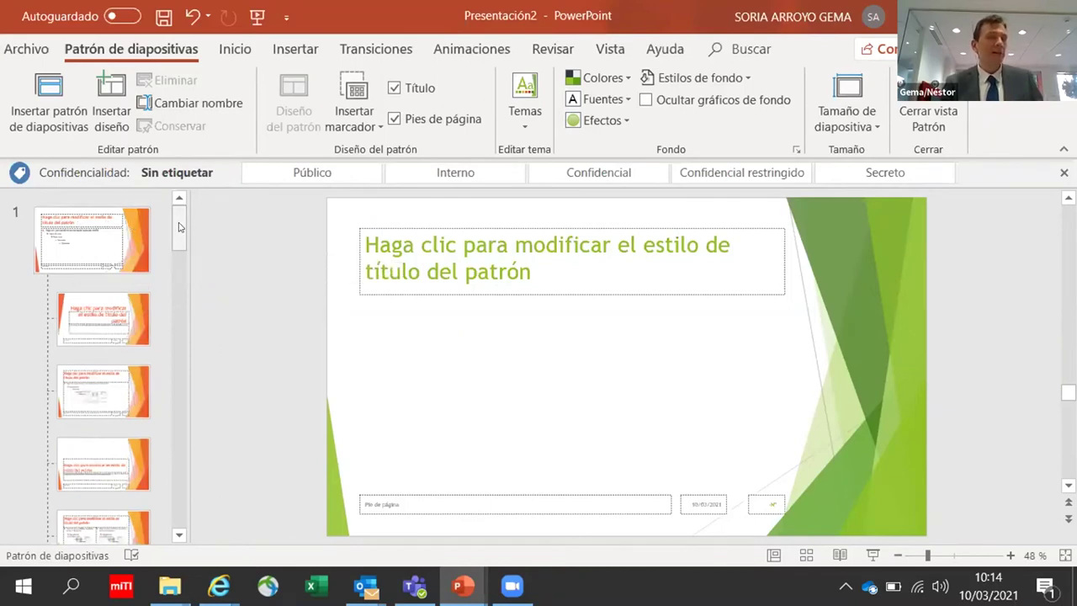
scroll(185, 370, down, 2)
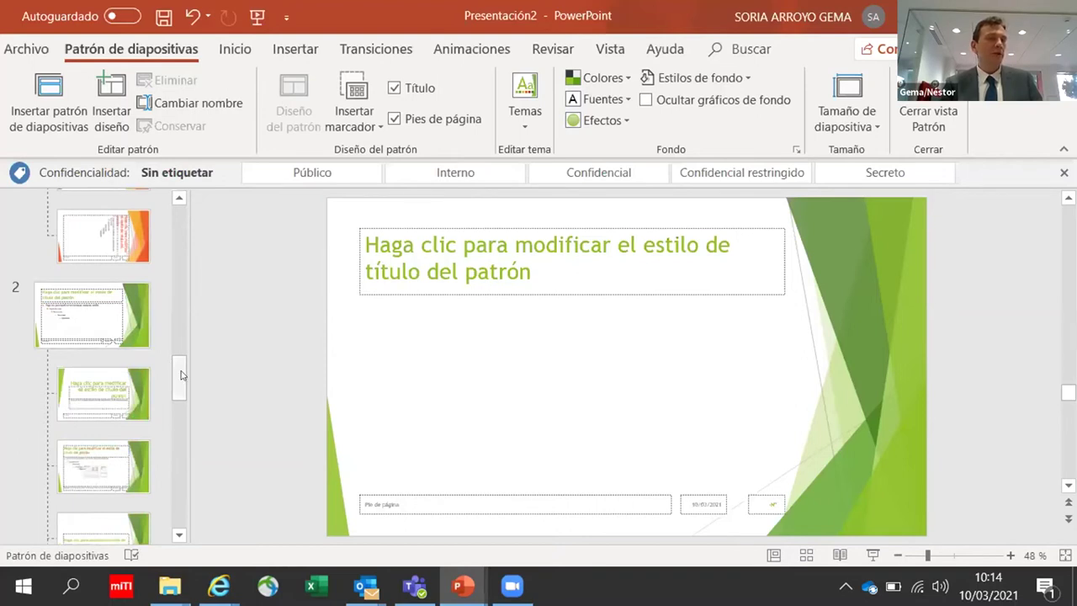
scroll(173, 272, up, 3)
scroll(179, 213, up, 3)
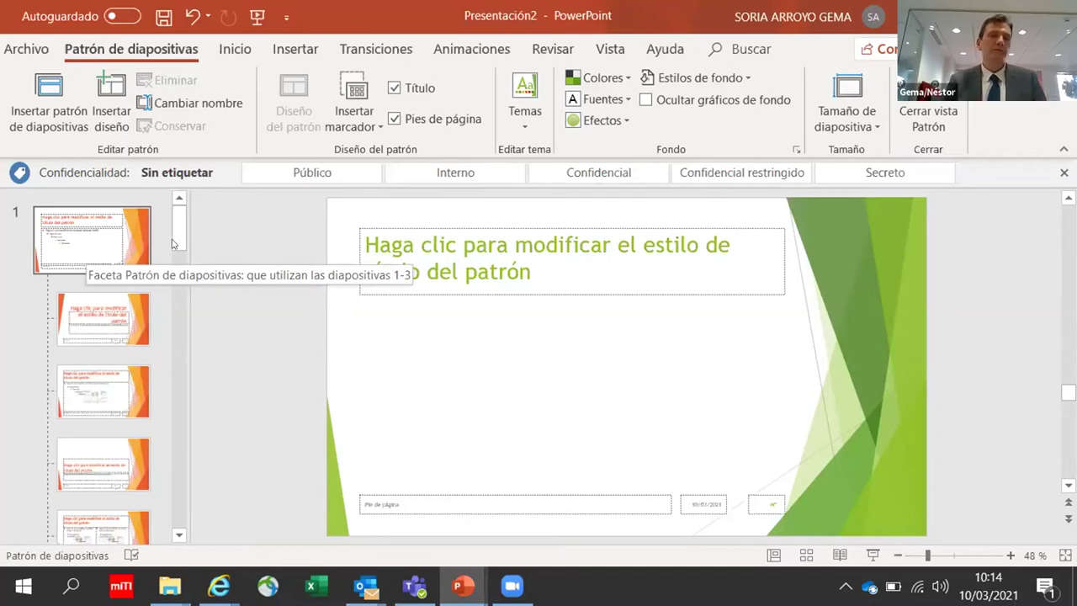
scroll(166, 301, down, 1)
scroll(167, 315, down, 3)
scroll(166, 379, down, 2)
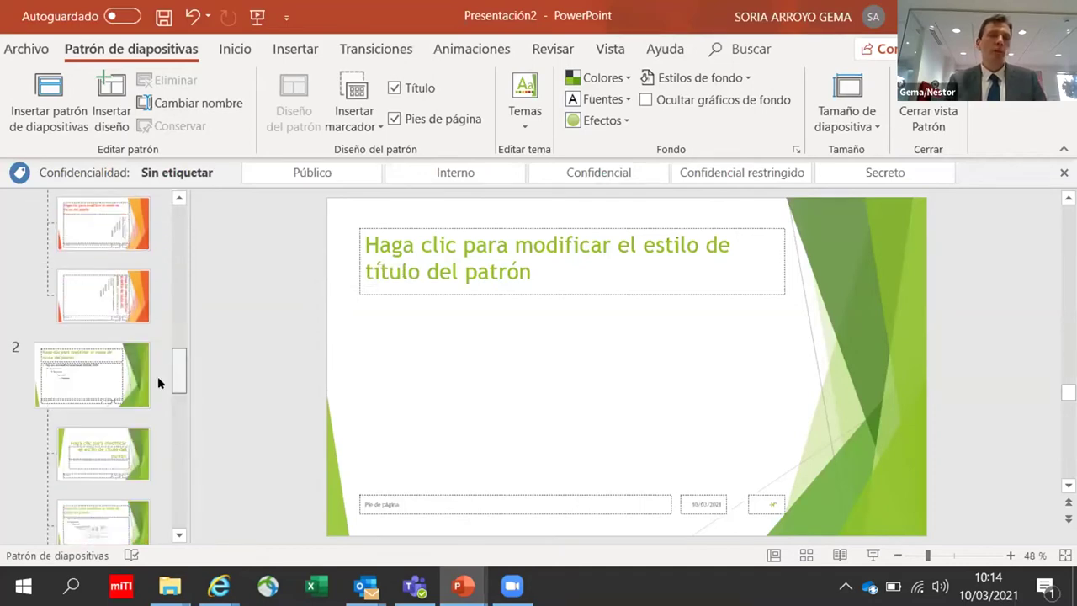
scroll(96, 370, down, 1)
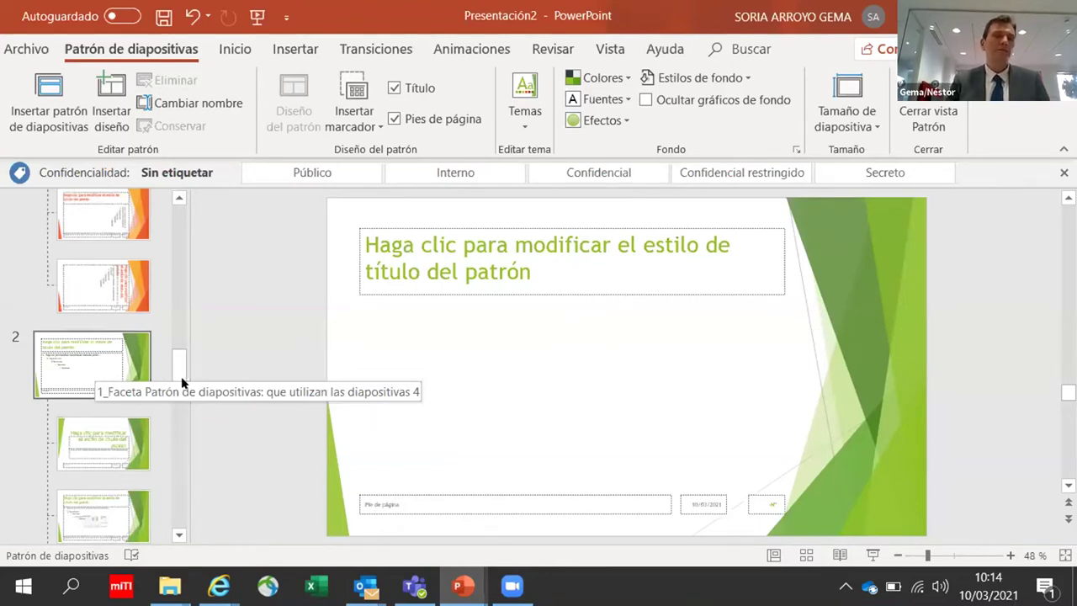
drag(181, 376, 174, 210)
Step: Select the top orange Faceta slide master used by slides 1–3
click(126, 237)
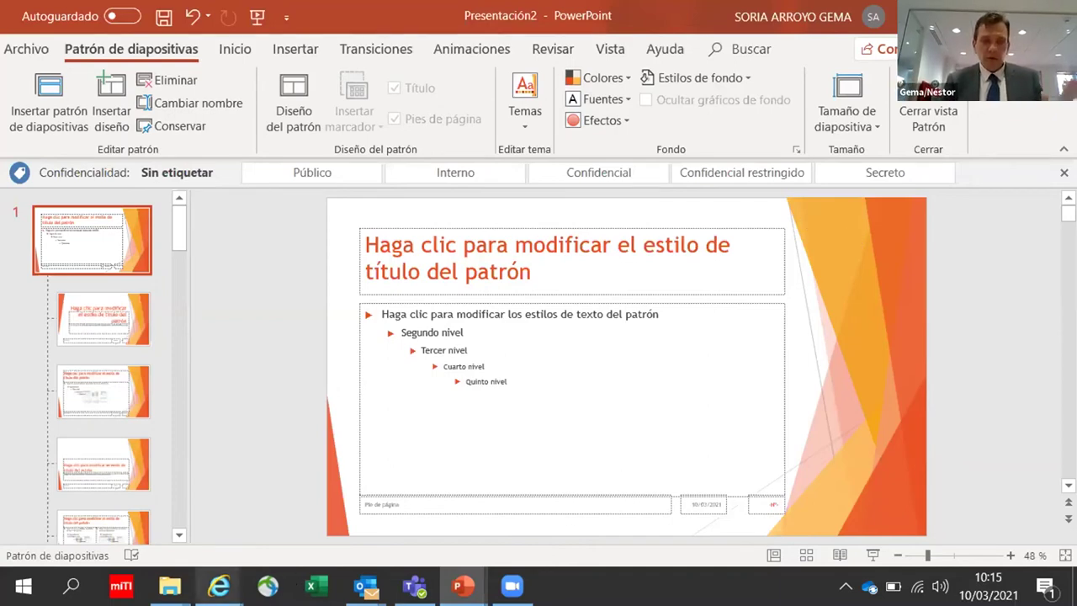
mouse_move(218, 586)
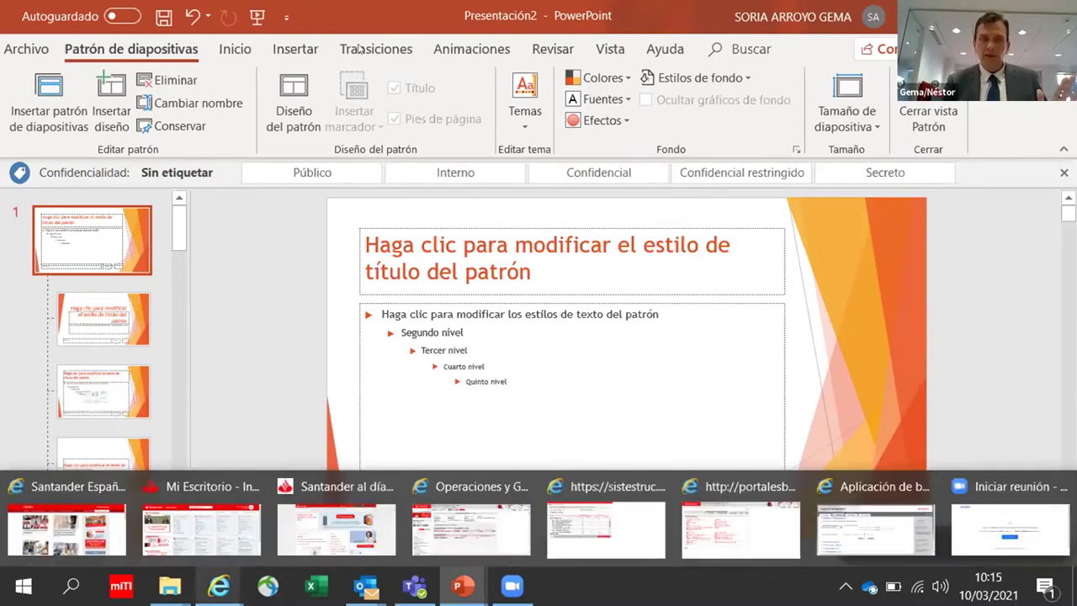
Step: Launch Google Chrome from Windows search, opening the corporate intranet home page
click(867, 539)
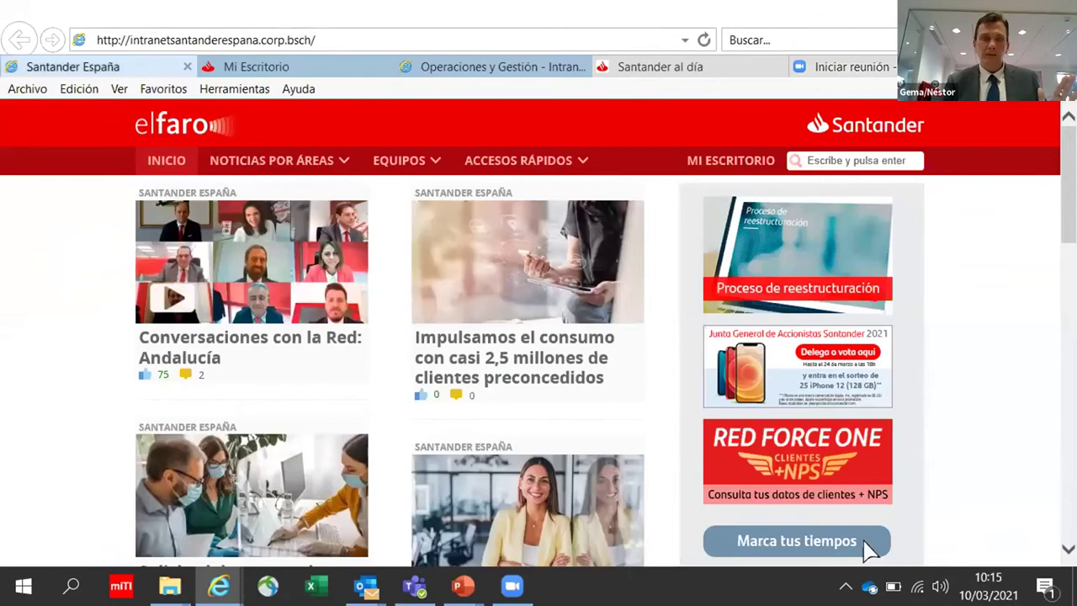
key(alt+Tab)
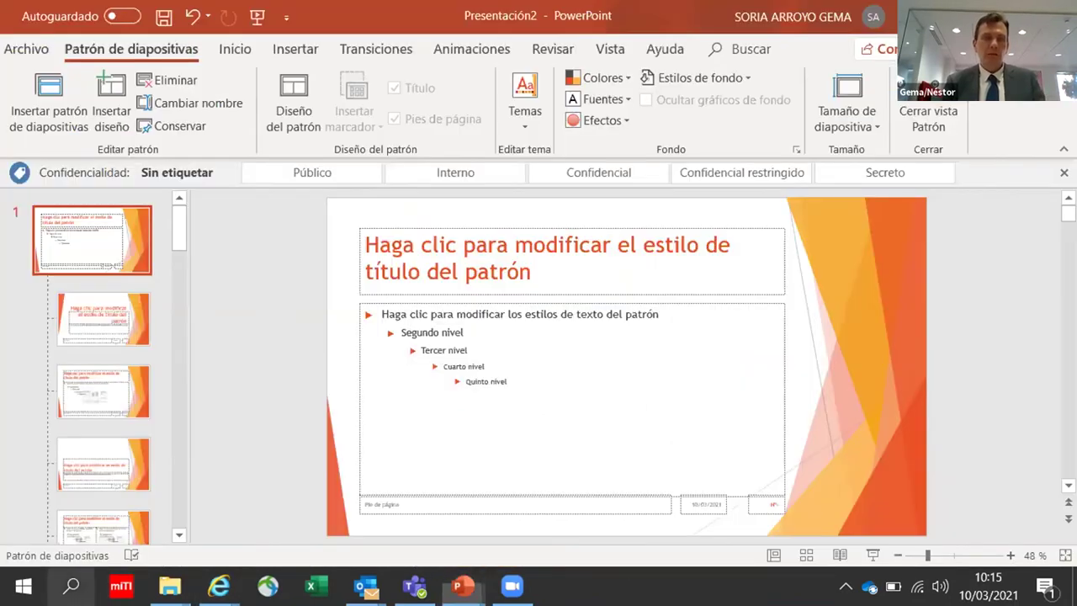
click(71, 586)
text(chrome)
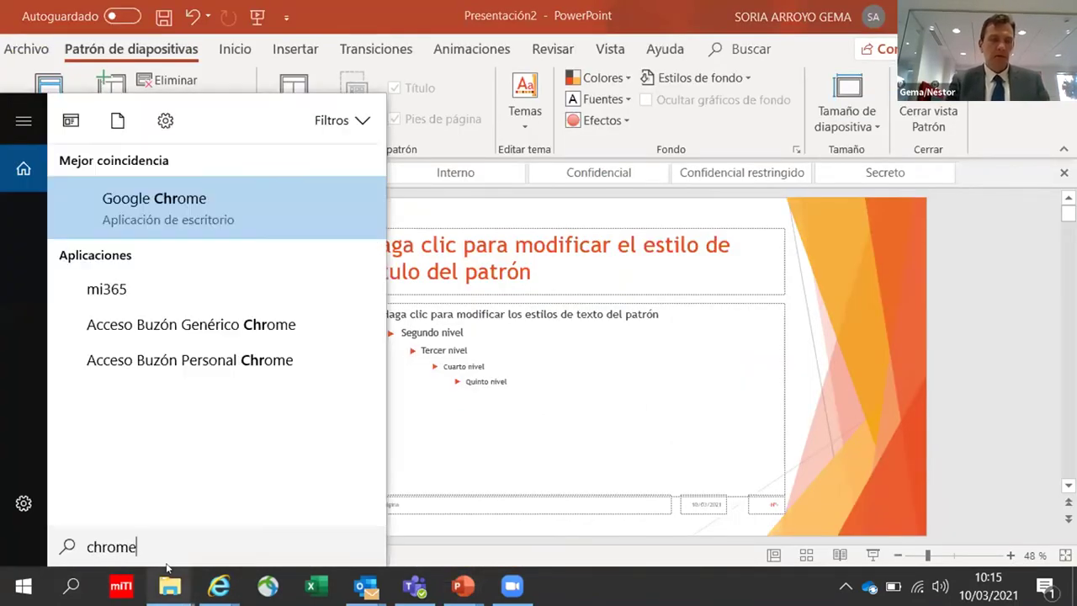
click(208, 198)
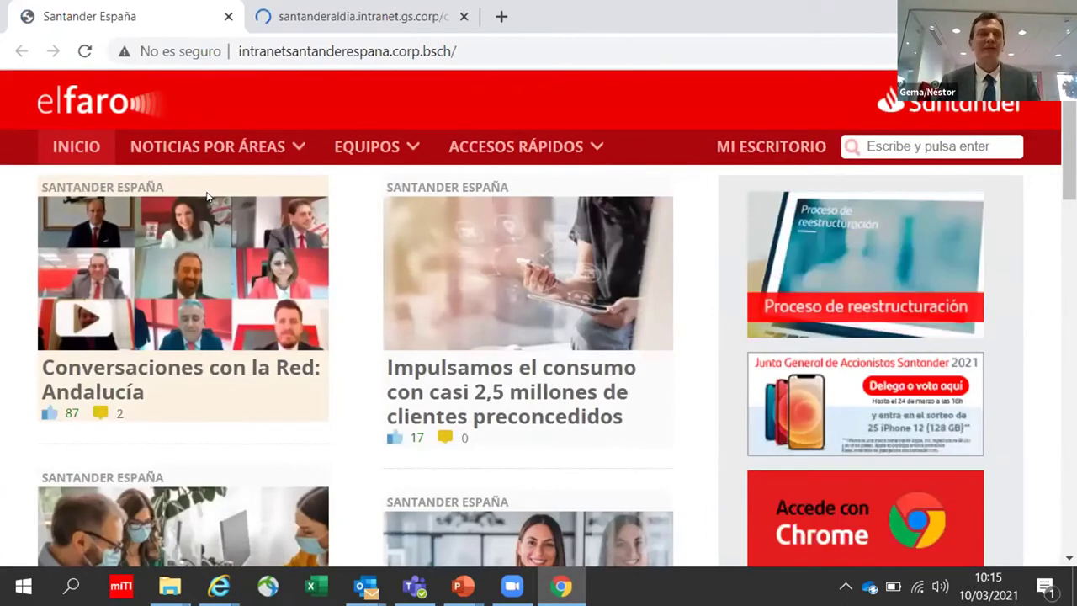
Step: Load gruponexcom.com in Chrome, then bring the Presentación2 window back in PowerPoint
click(370, 57)
text(g)
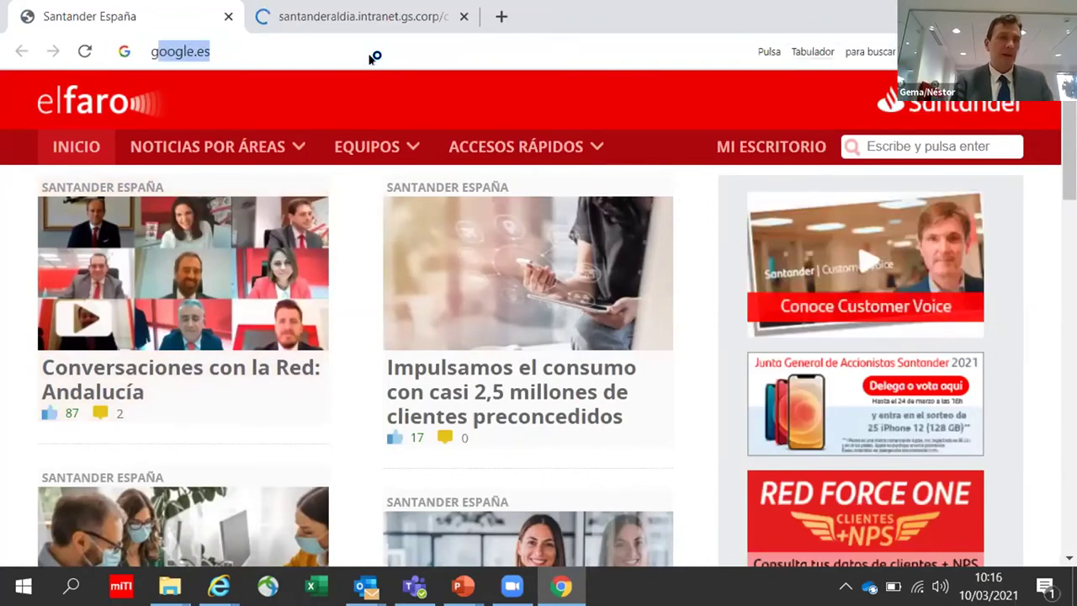
text(rupone)
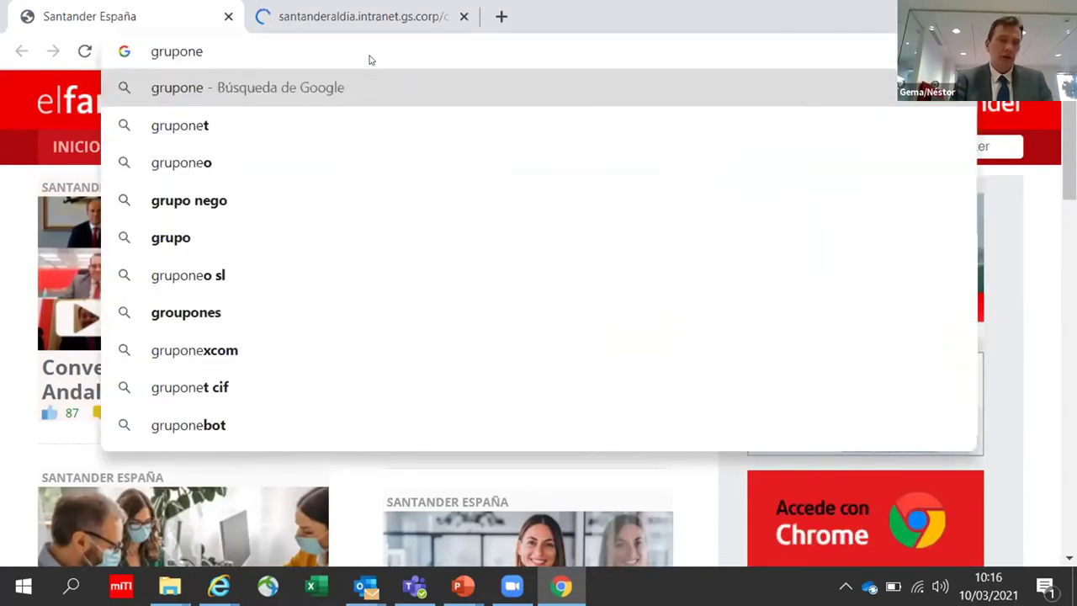
text(xcom)
key(ctrl+Return)
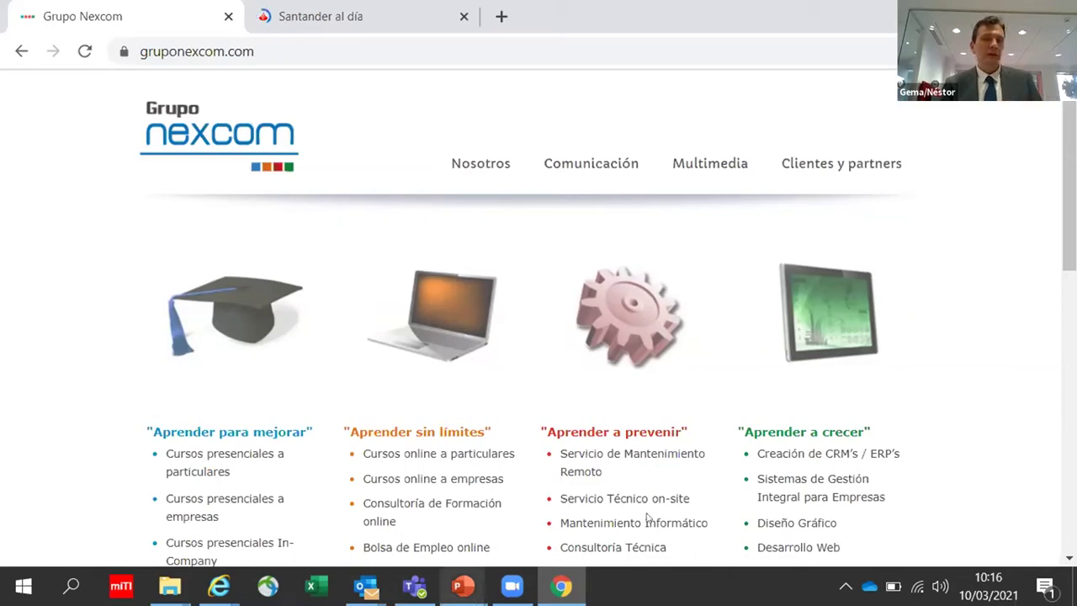
click(463, 587)
click(648, 517)
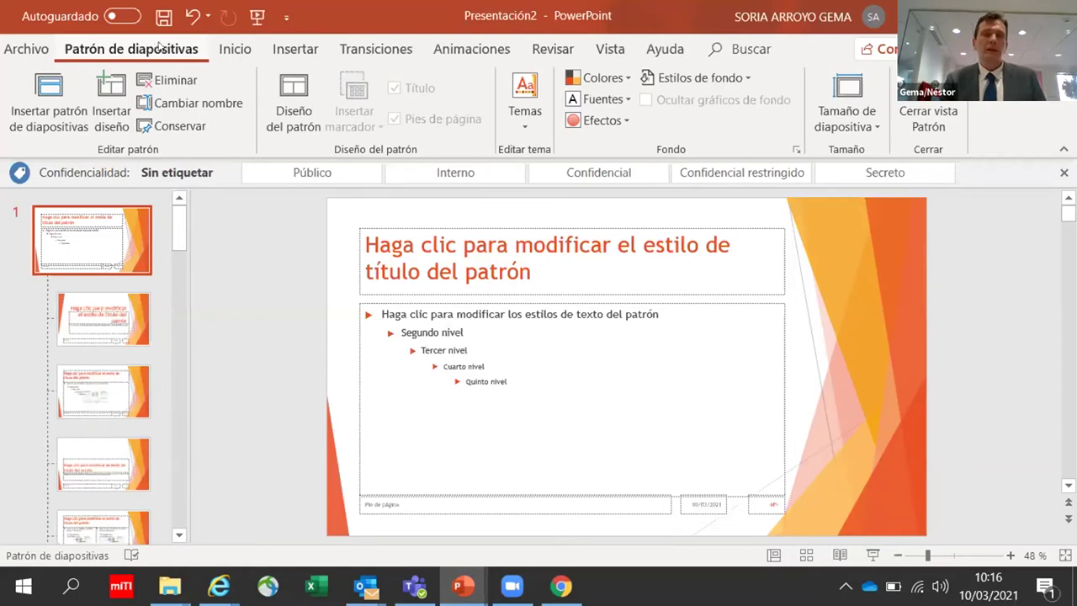
Step: Start a Recorte de pantalla screen clipping from Insertar > Imágenes > Captura
click(283, 51)
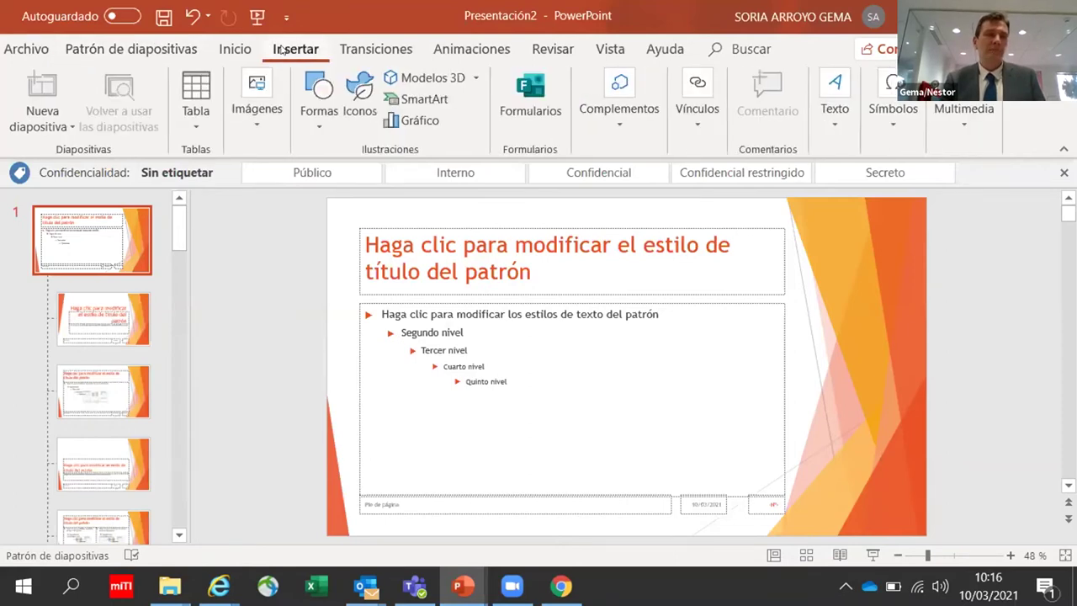
click(253, 102)
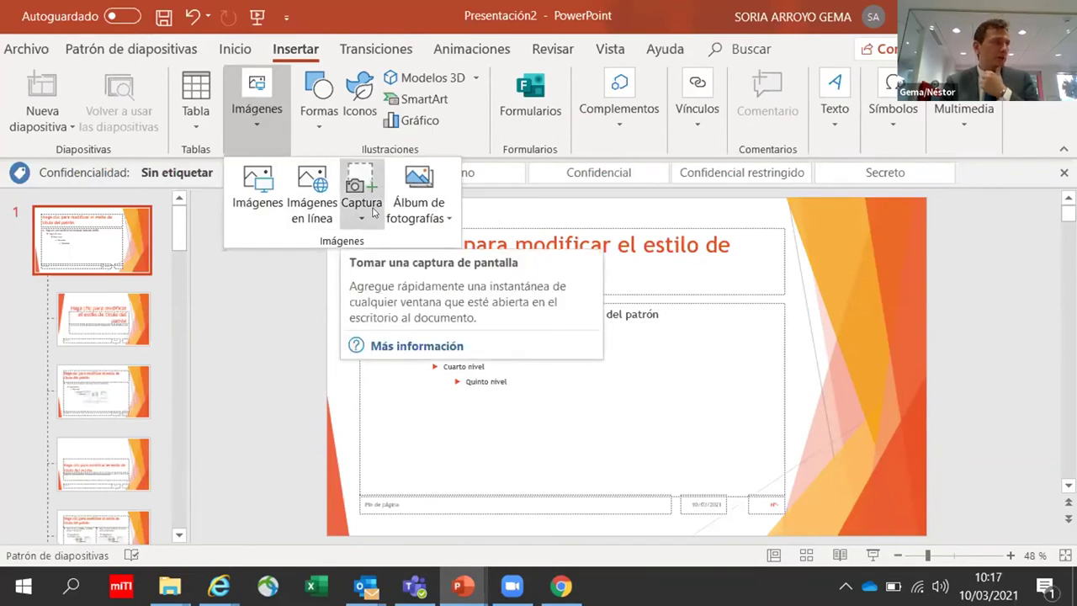
click(374, 212)
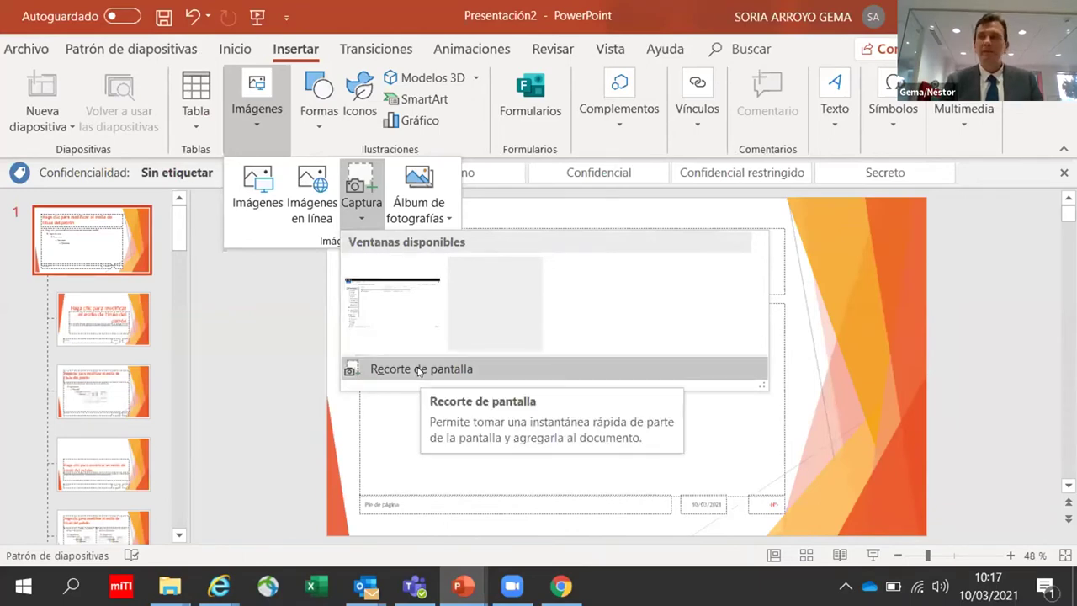
click(418, 371)
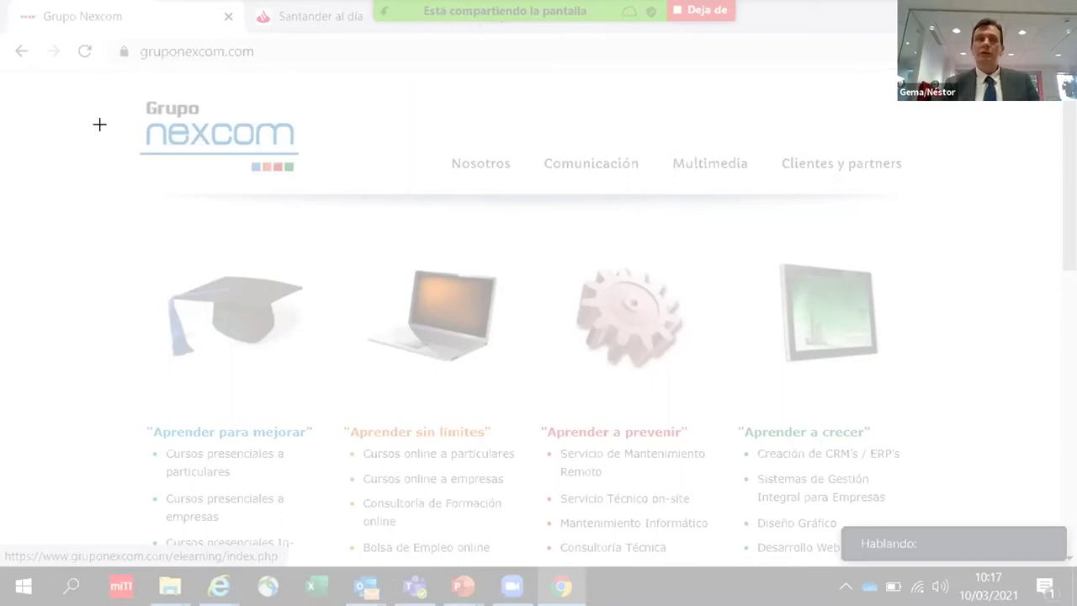
Step: Clip the Grupo Nexcom logo from the website and place it top-right on the master
drag(129, 85, 304, 178)
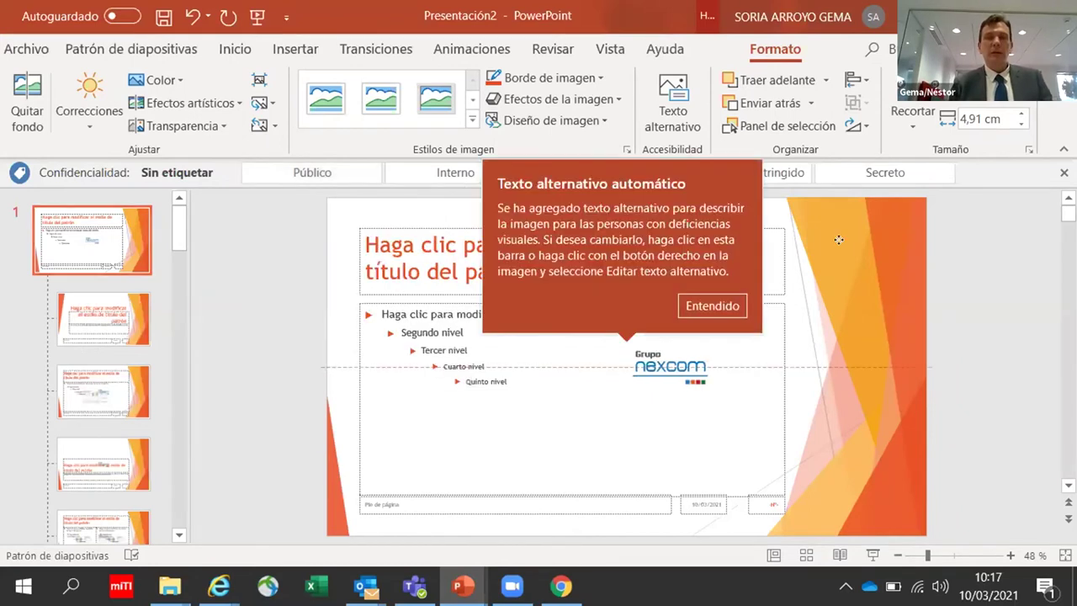
drag(614, 357, 839, 240)
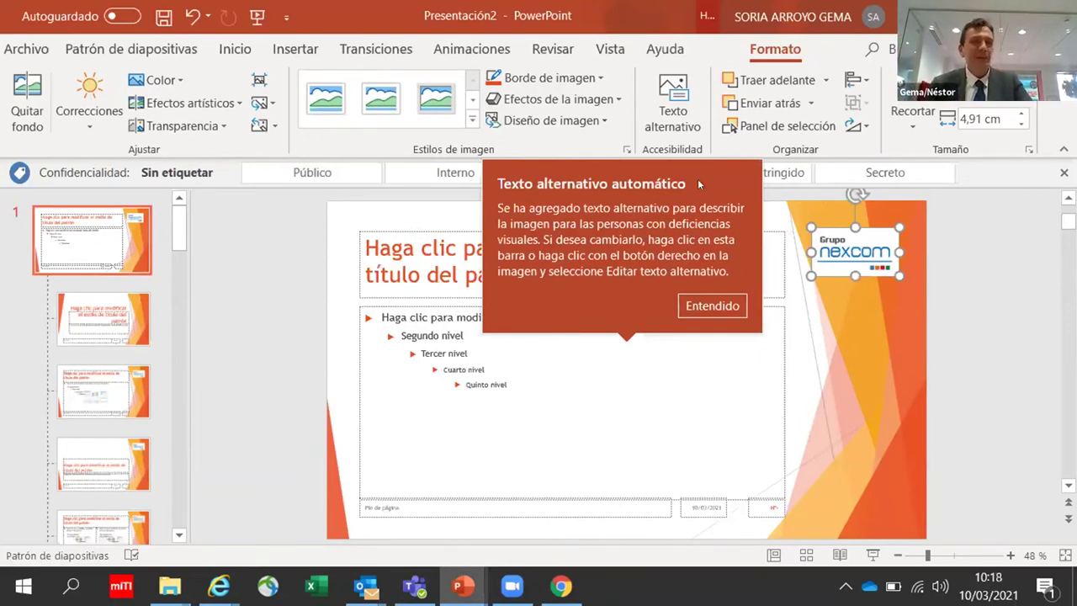
click(192, 129)
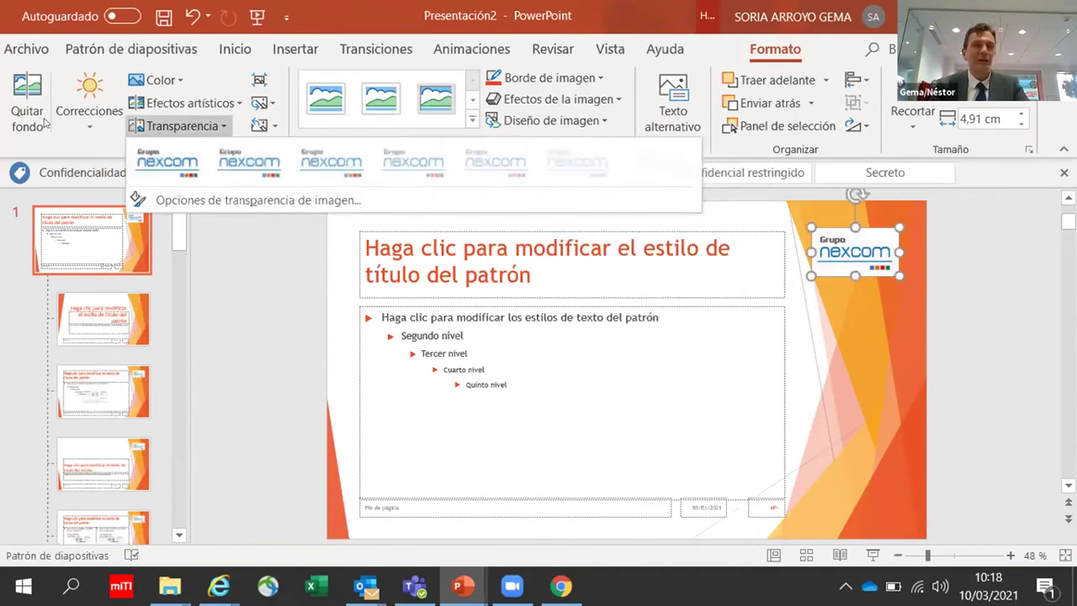
click(27, 100)
click(333, 117)
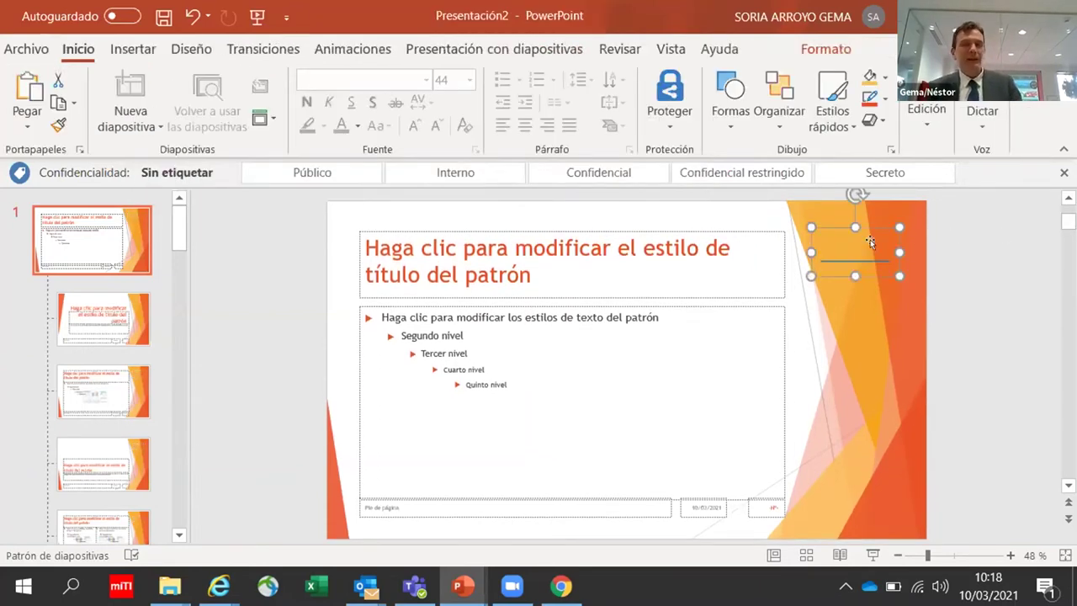
key(ctrl+z)
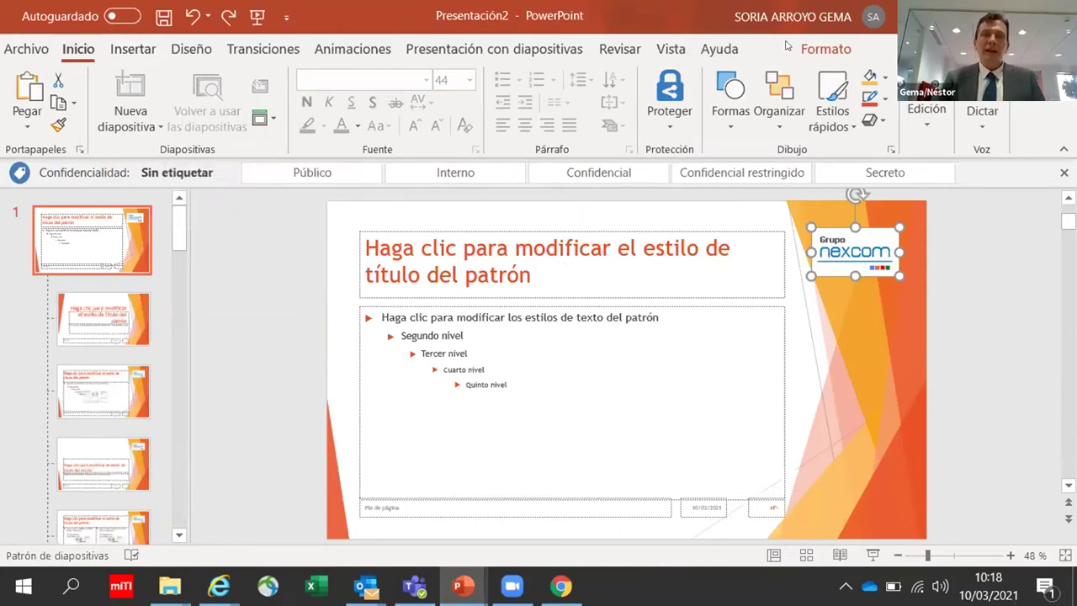
double_click(835, 228)
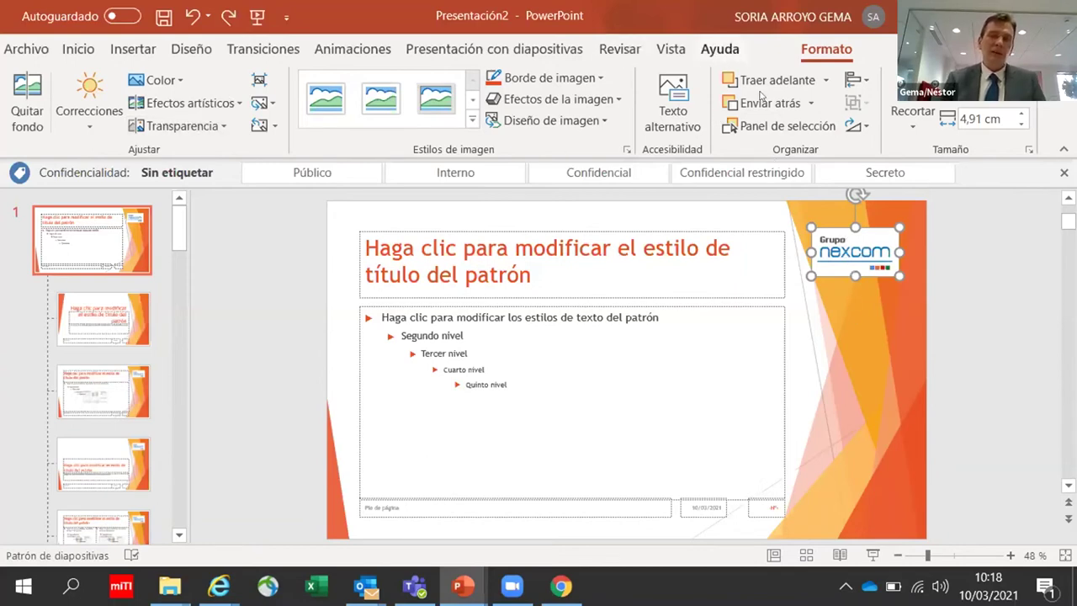
click(797, 389)
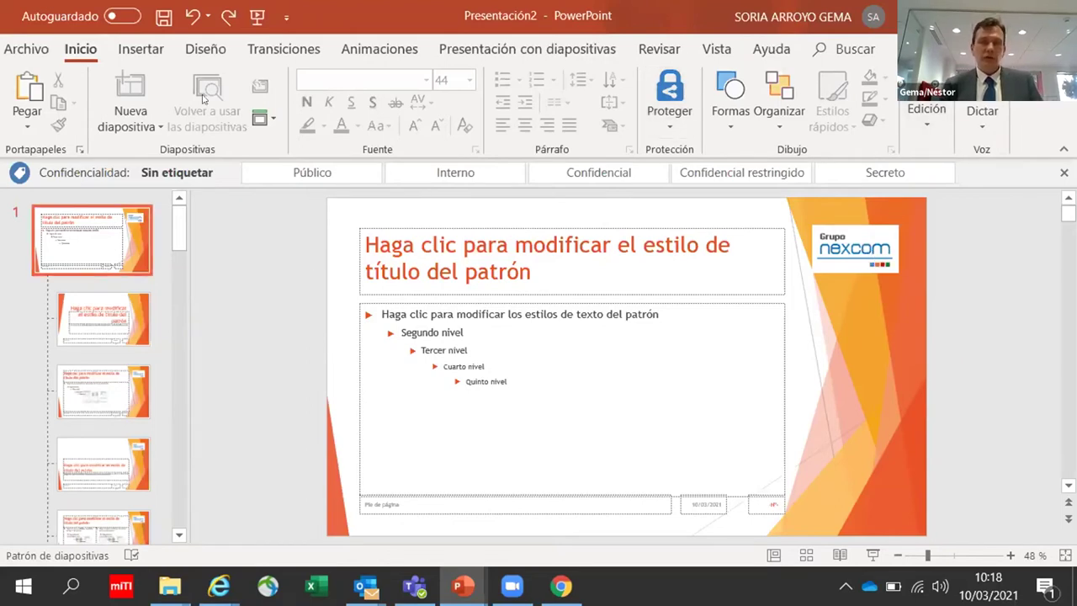
Step: Close slide master view and return to Normal view showing green slide 4
click(26, 49)
key(Escape)
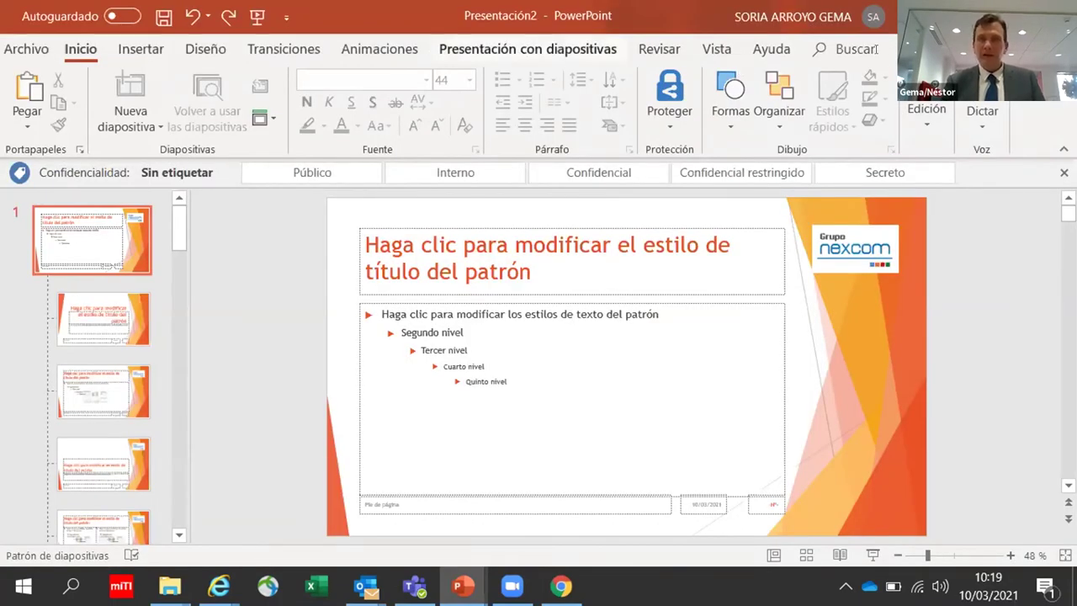
click(528, 49)
click(805, 337)
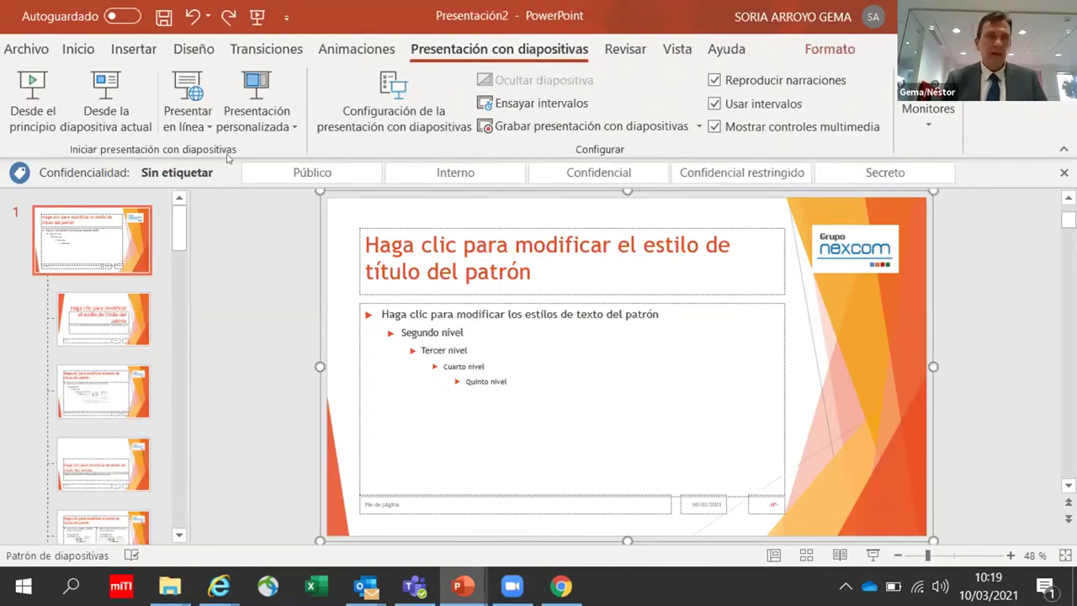
click(678, 51)
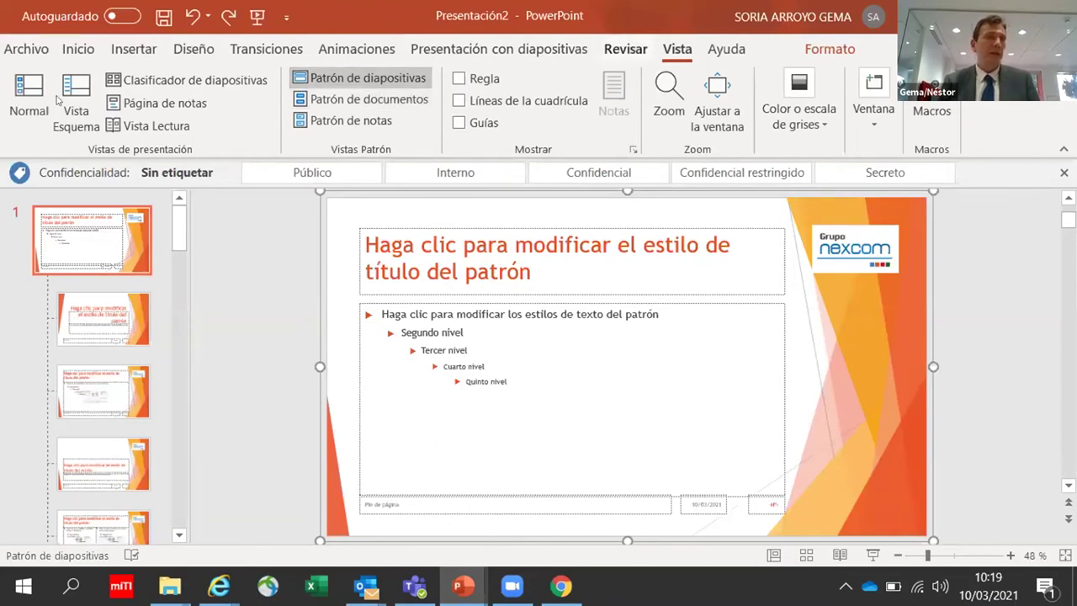
click(43, 100)
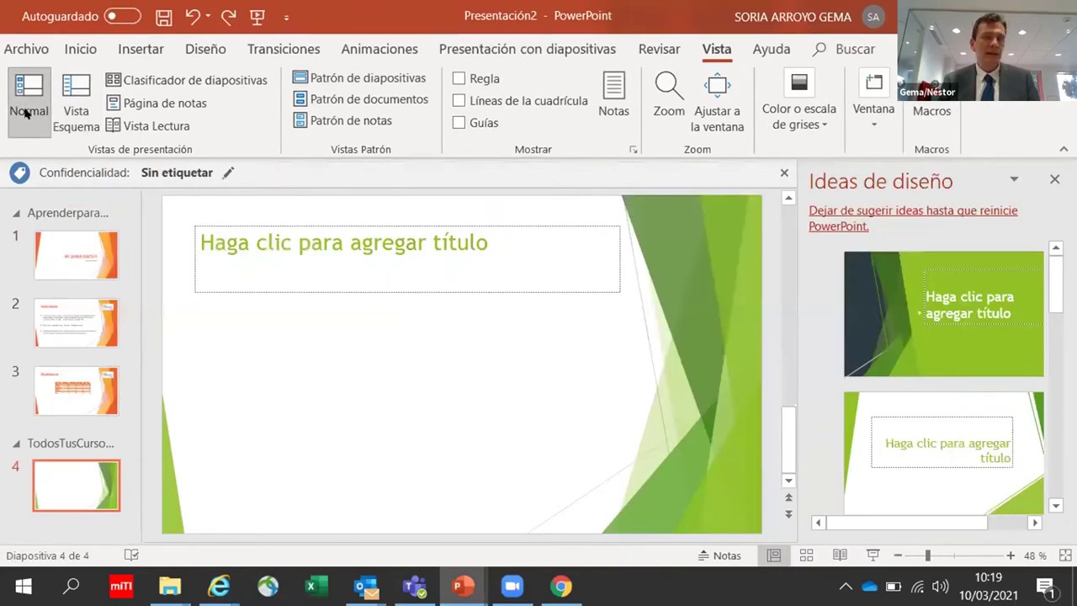
Step: Review slides 1 and 2, then scroll to slide 3 'Objeto Excel' with its inherited logo
click(77, 273)
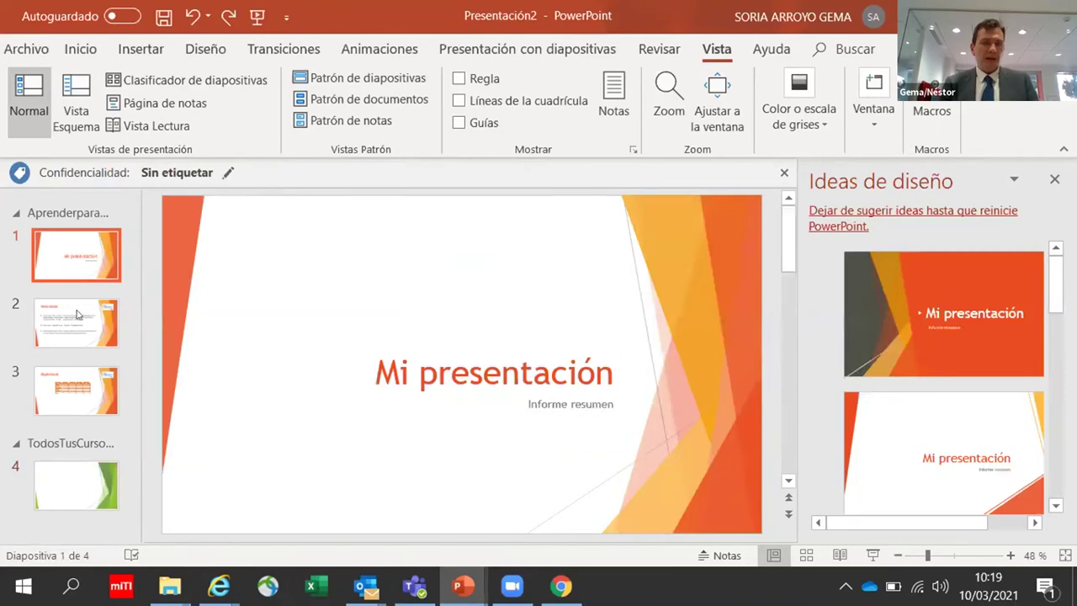
click(77, 314)
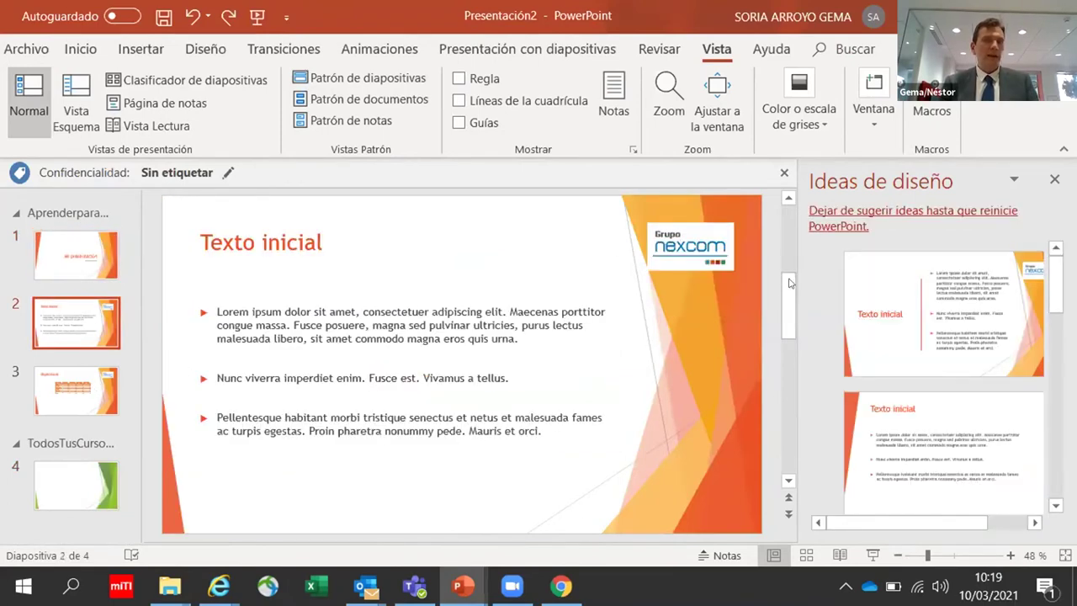
scroll(650, 240, down, 1)
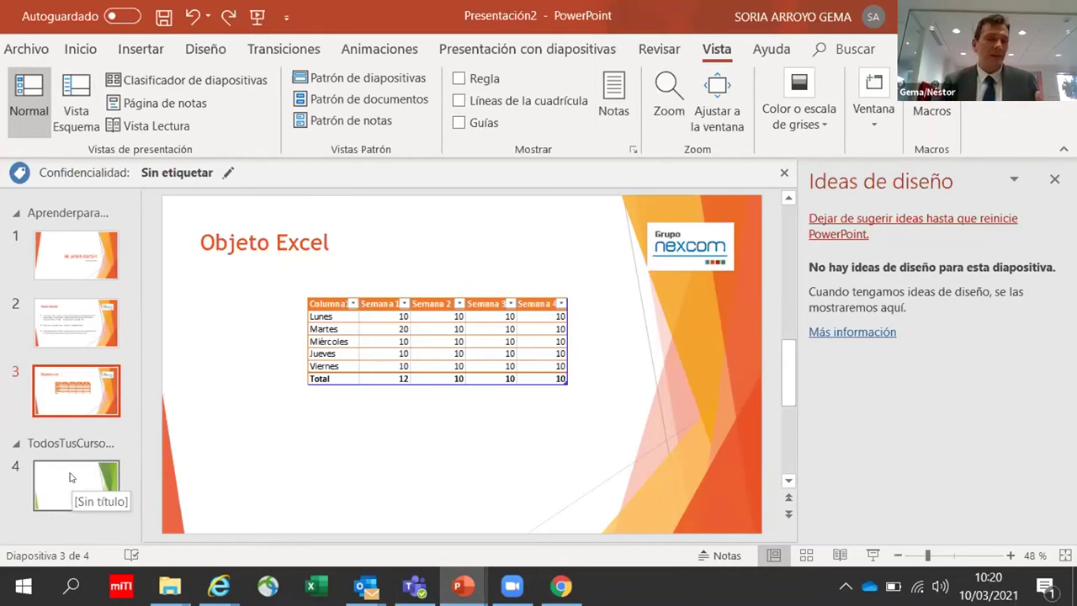
Step: Select slide 4 and look over its design and layout options without changing them
click(72, 484)
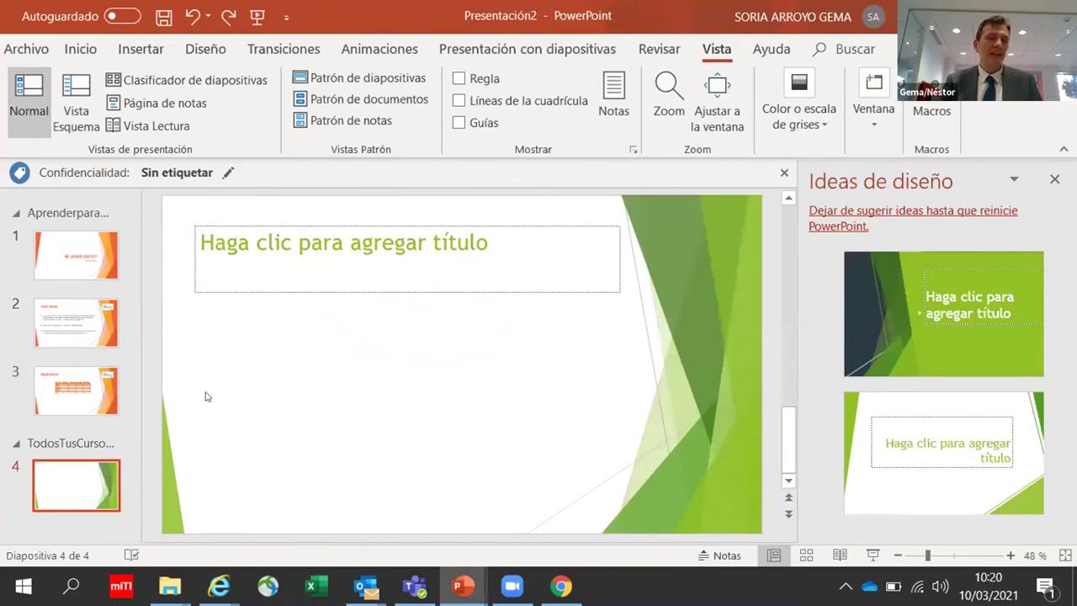
click(198, 57)
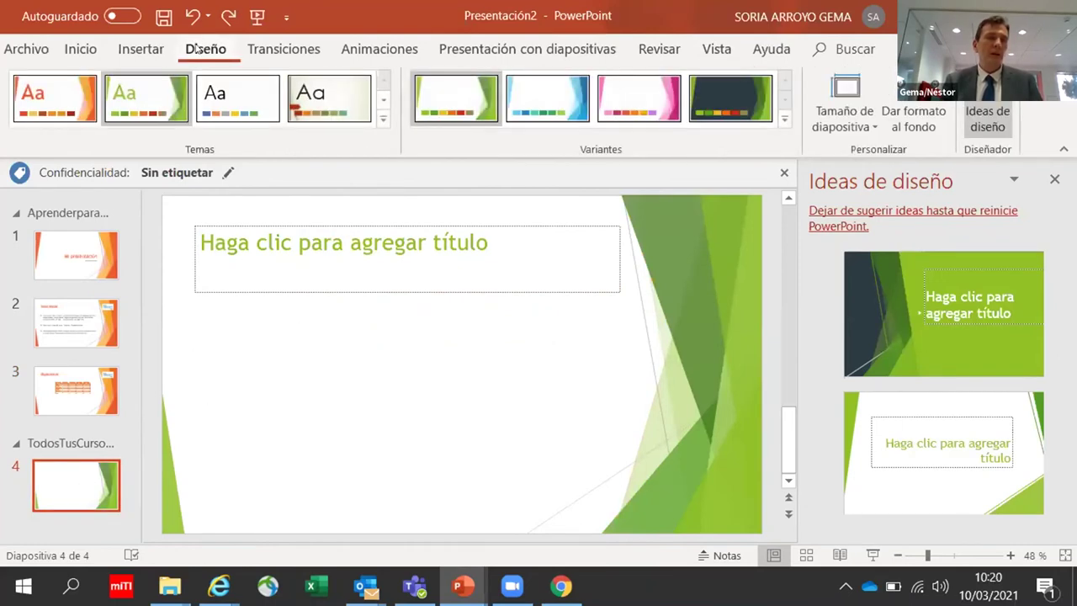
click(92, 49)
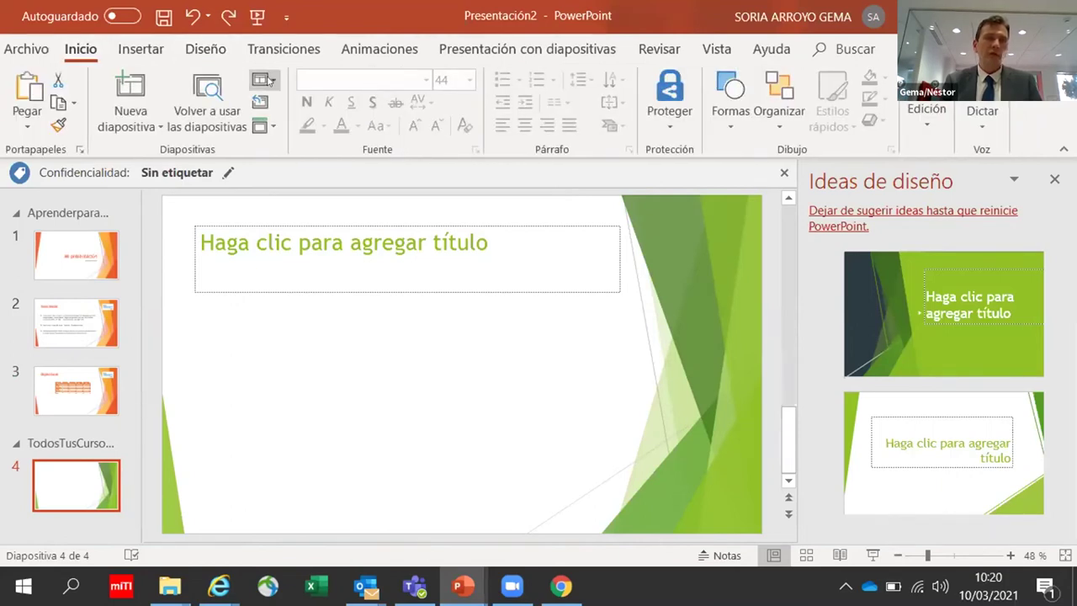
click(264, 80)
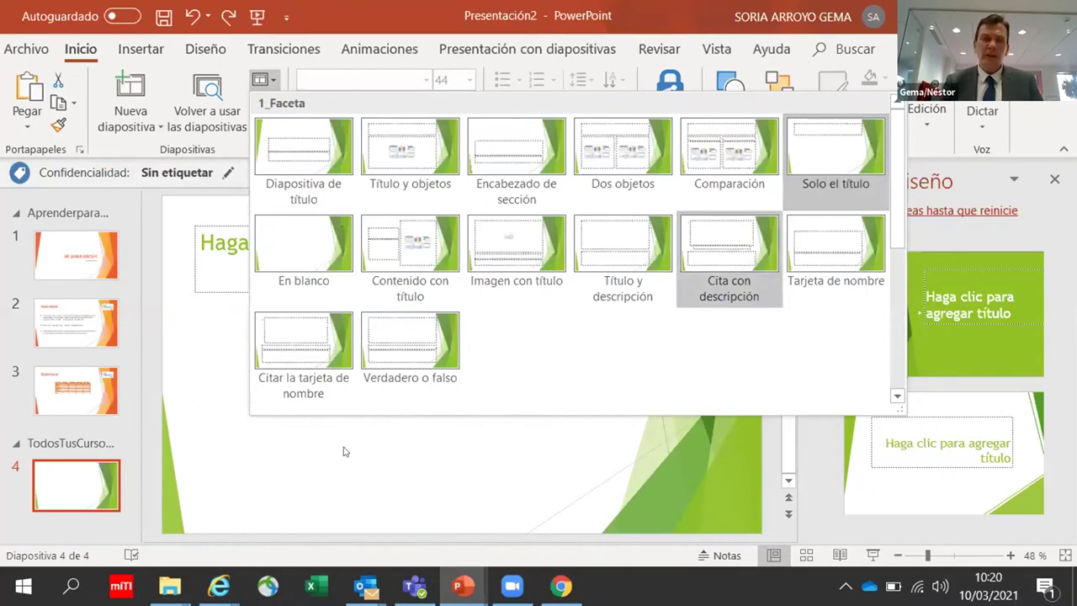
click(423, 460)
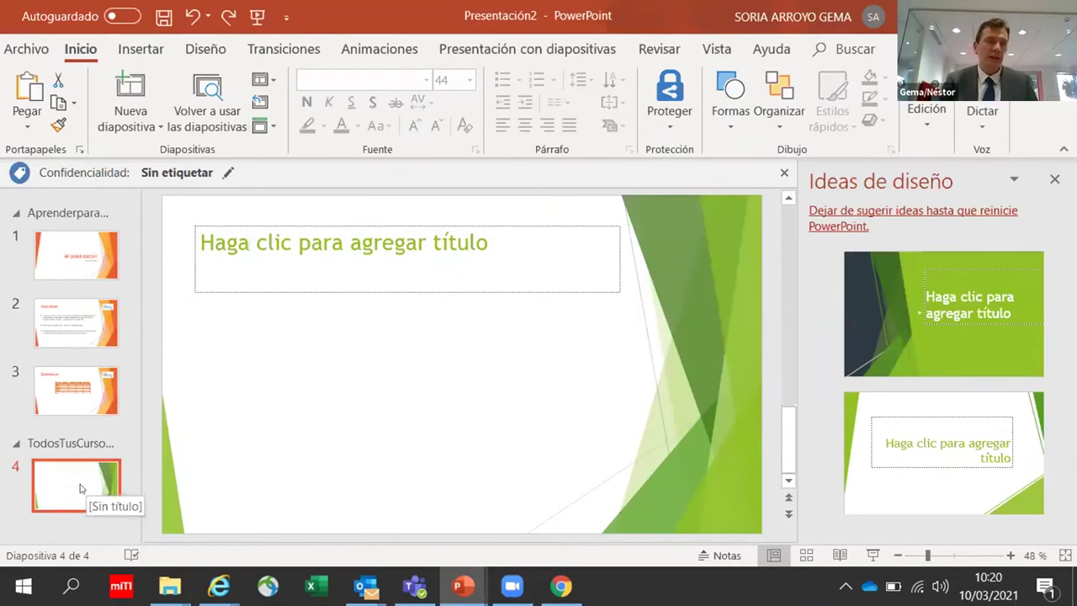
Step: Add a new slide 5 with the Título y objetos layout after slide 4
click(132, 122)
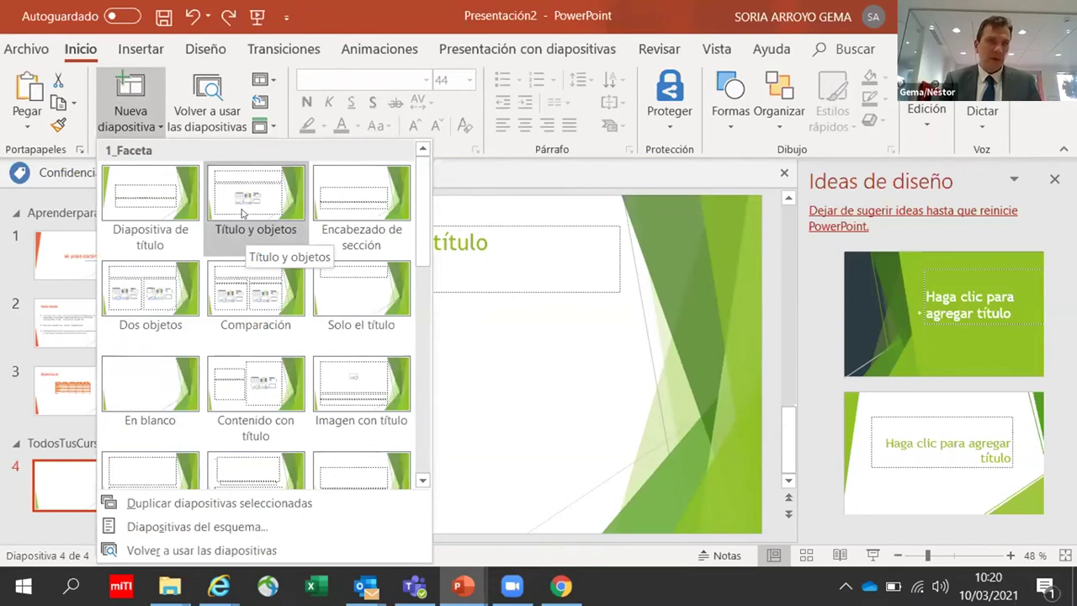
click(380, 412)
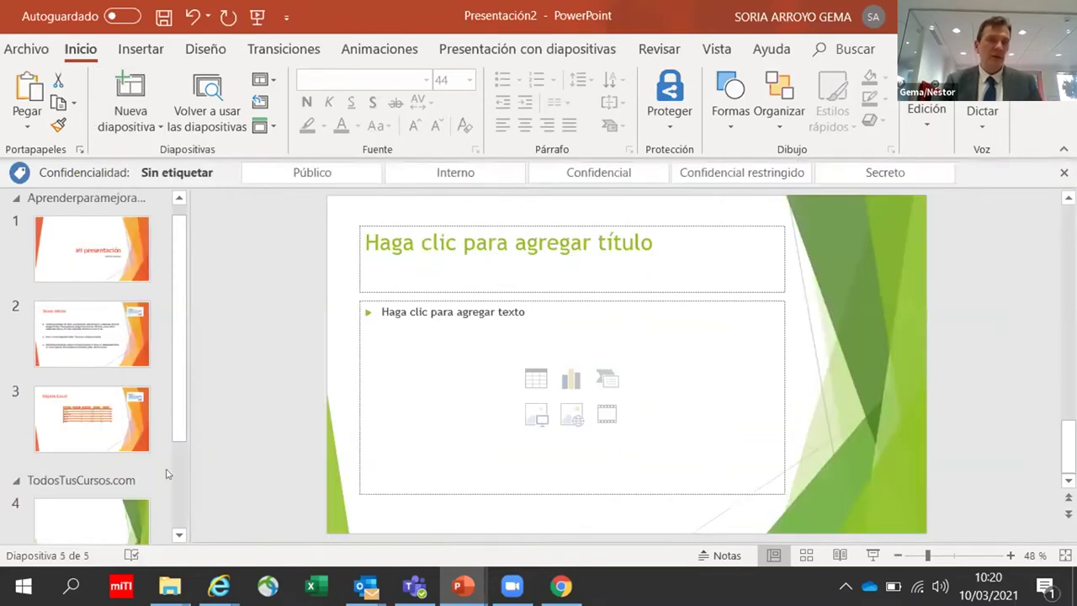
scroll(118, 488, down, 1)
scroll(105, 408, down, 3)
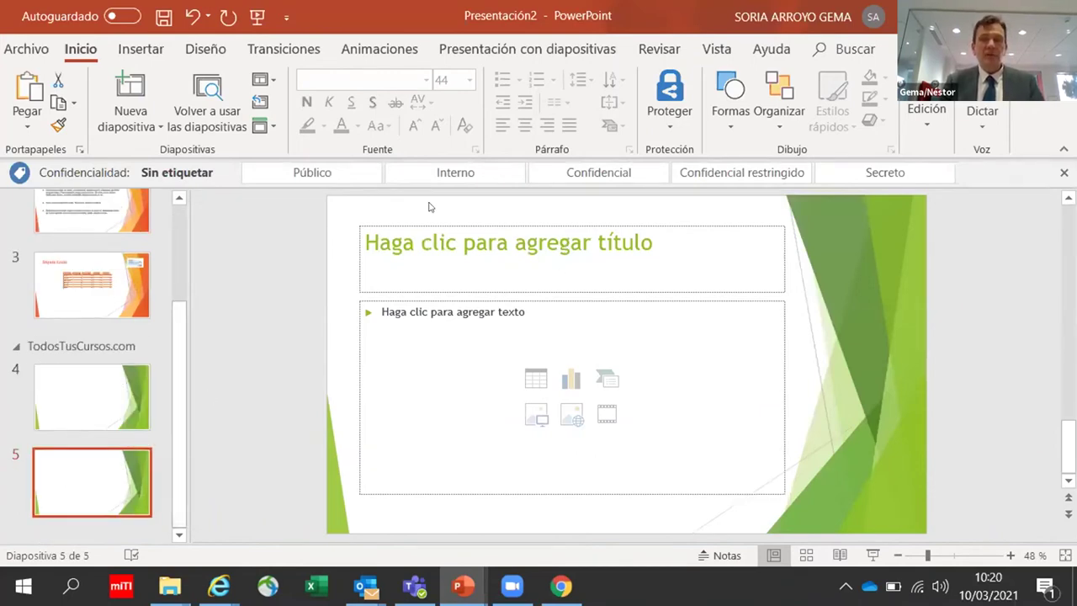
Step: Reopen Slide Master view and select the green master's Solo el título layout
click(356, 74)
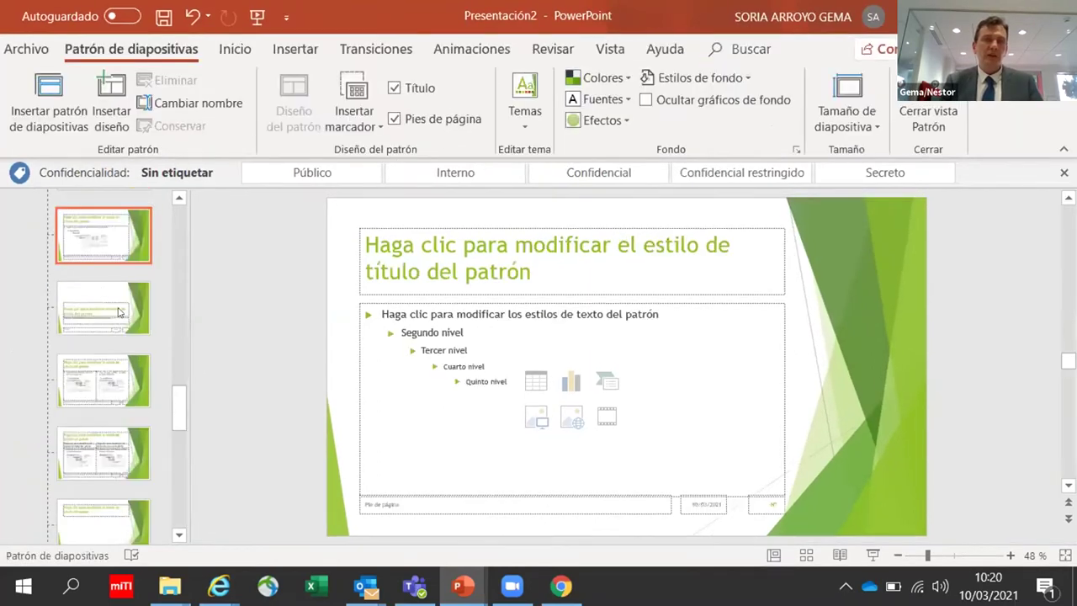
scroll(107, 299, up, 2)
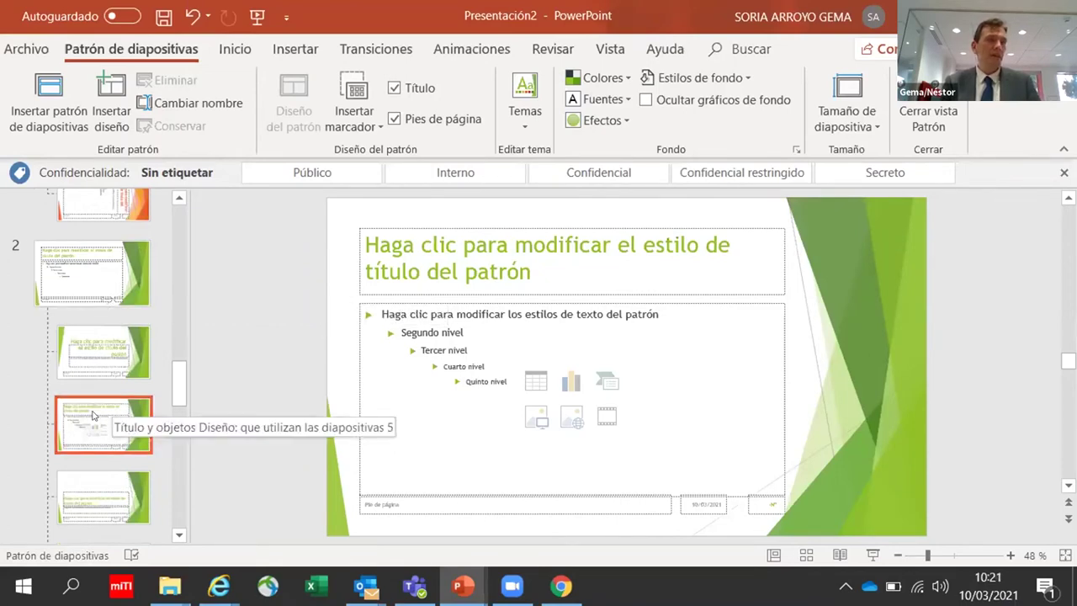
scroll(93, 414, down, 1)
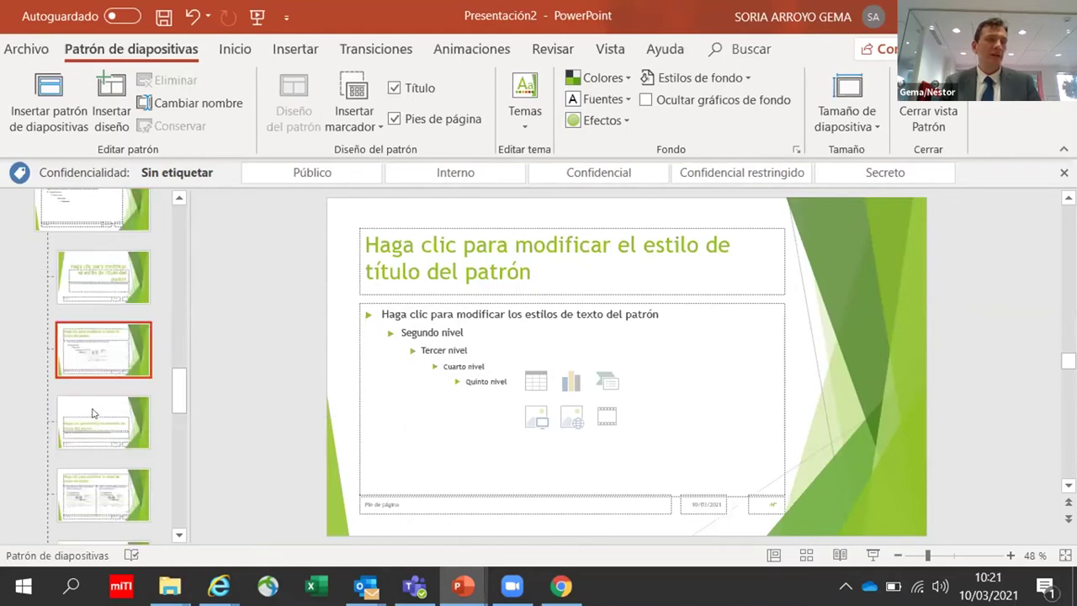
scroll(117, 452, down, 2)
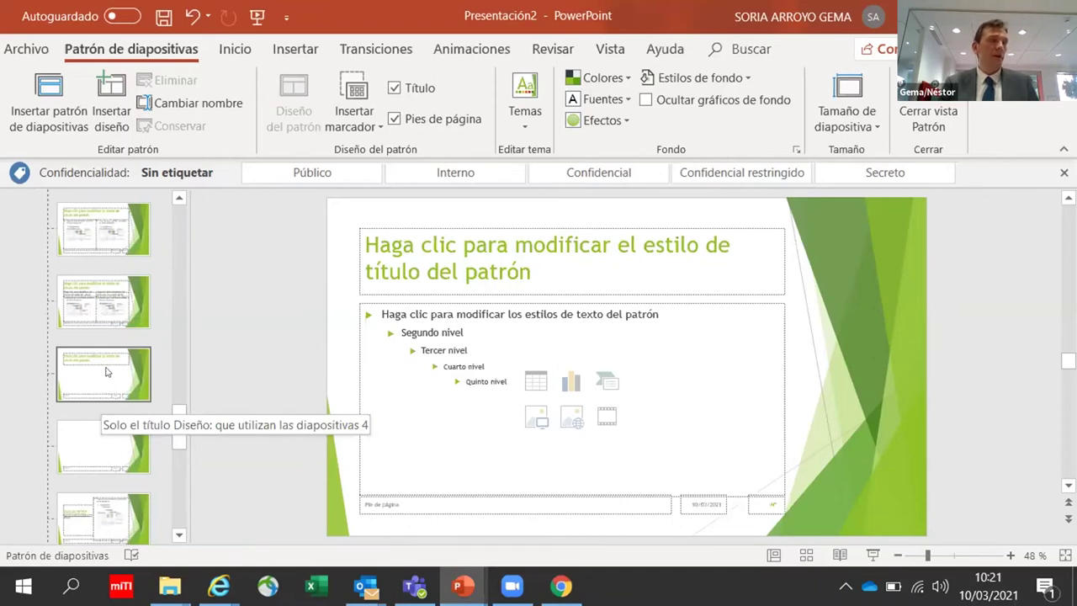
click(106, 372)
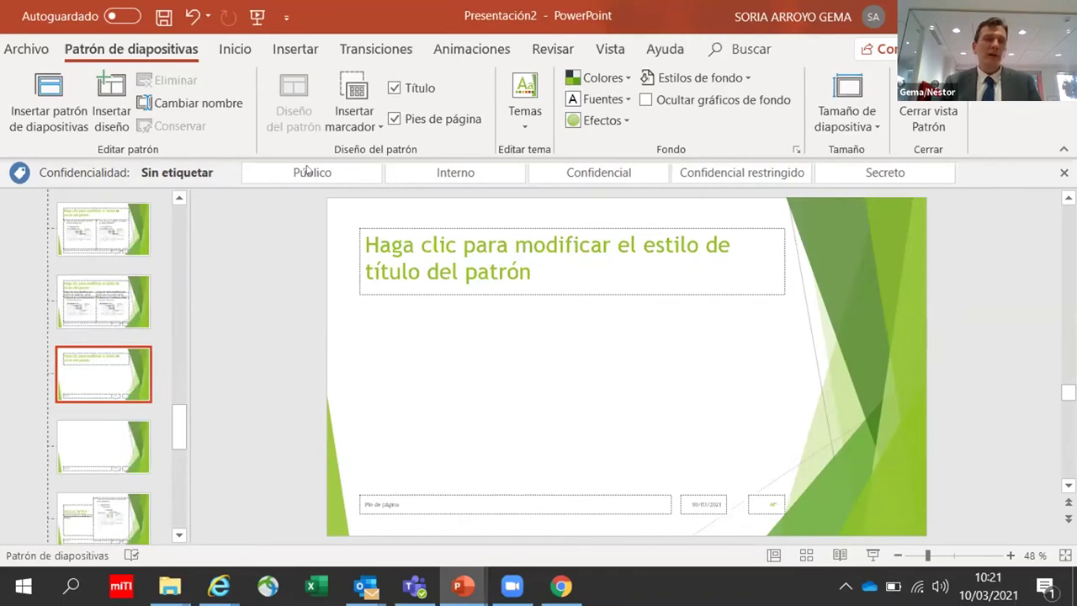
Step: Clip the graduation cap from the Grupo Nexcom website onto the title-only layout, placed lower right
click(301, 52)
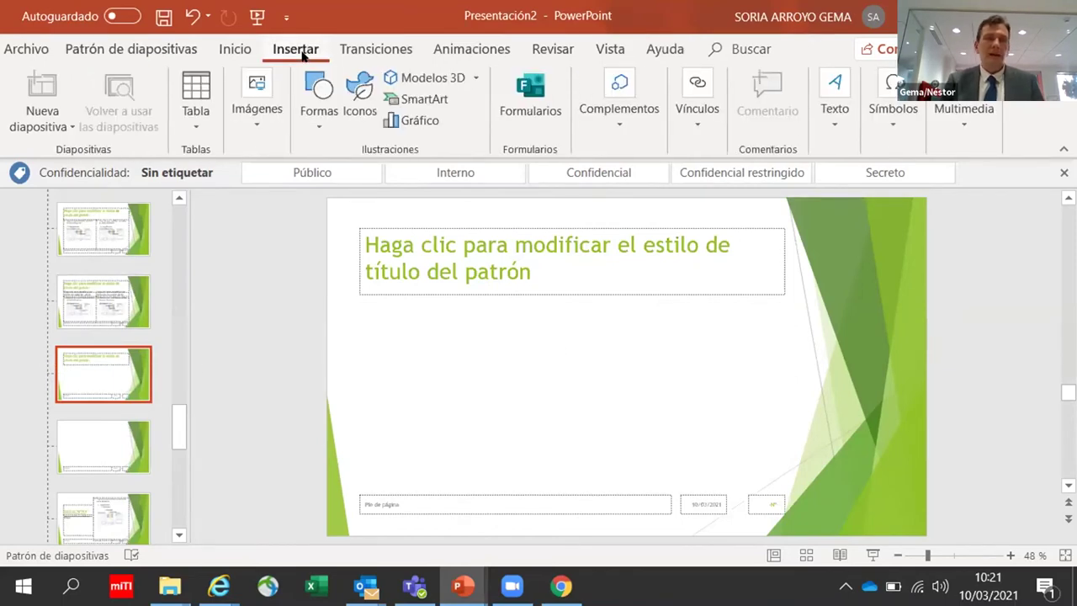
click(266, 128)
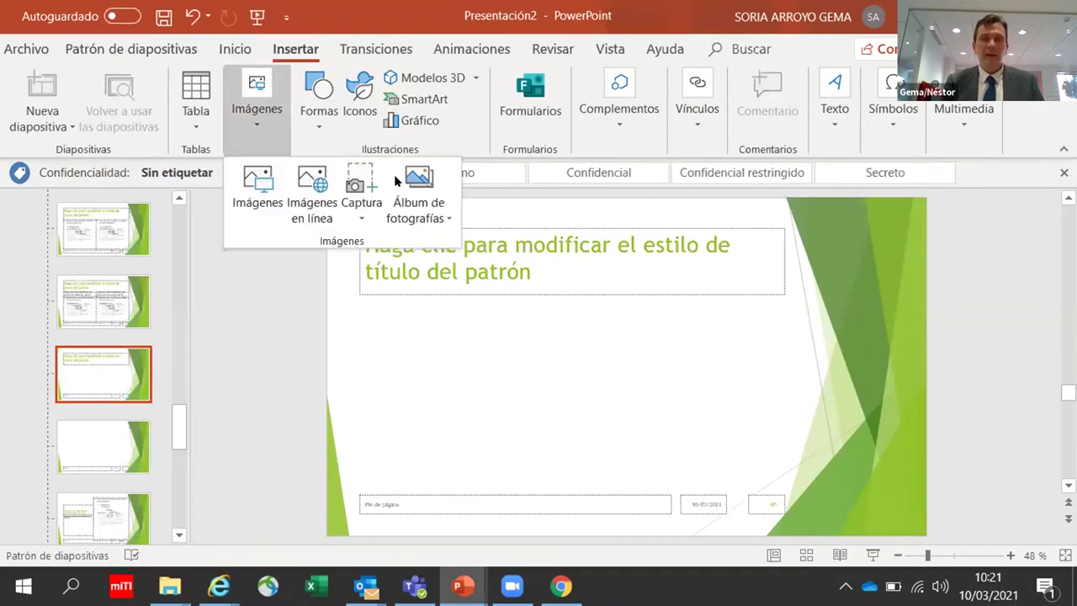
click(358, 192)
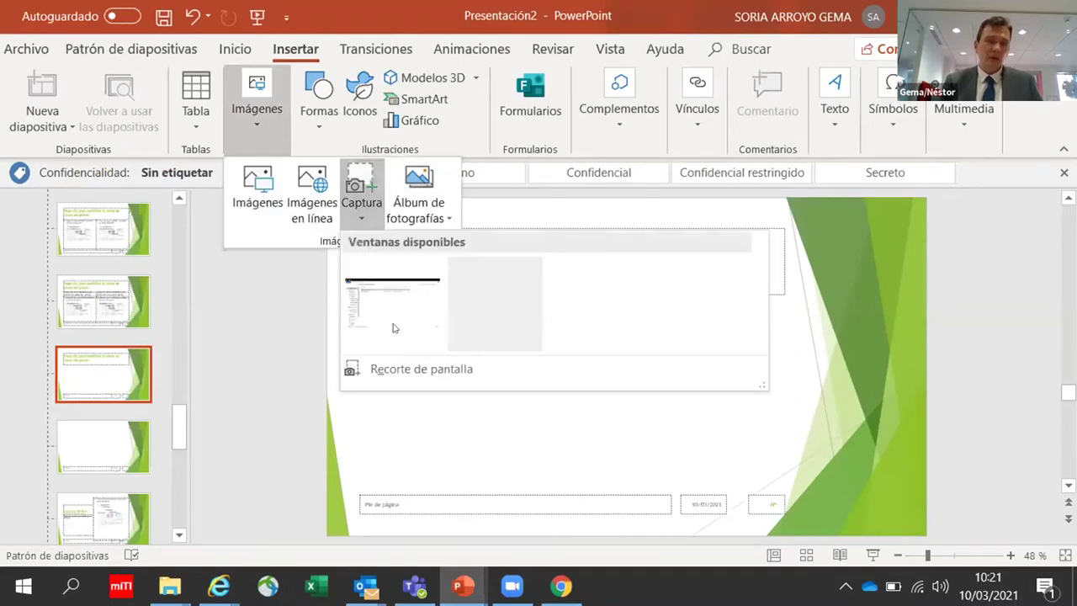
click(410, 367)
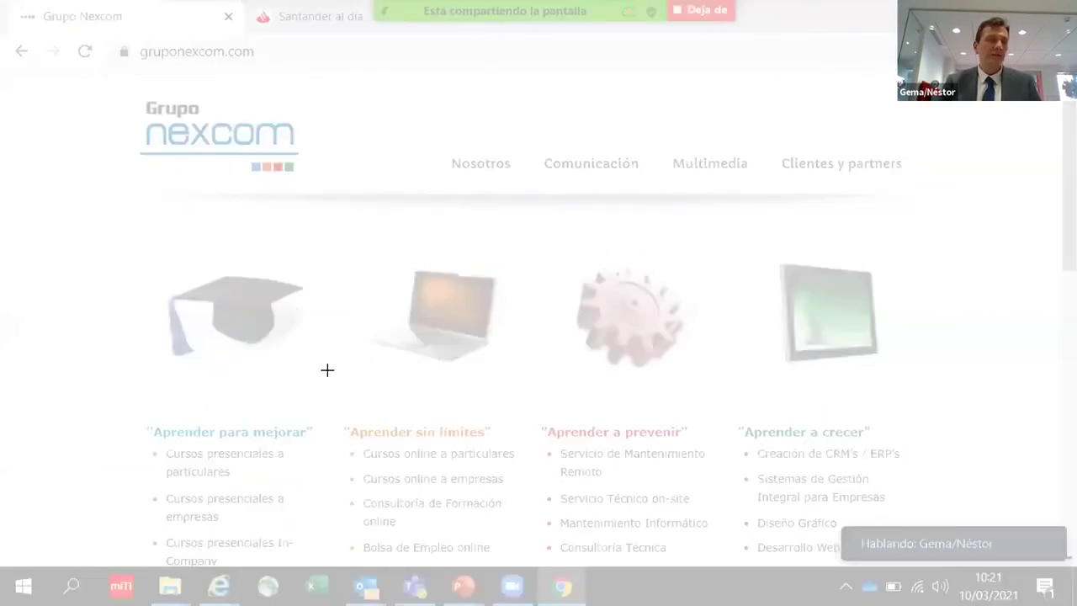
drag(328, 370, 334, 380)
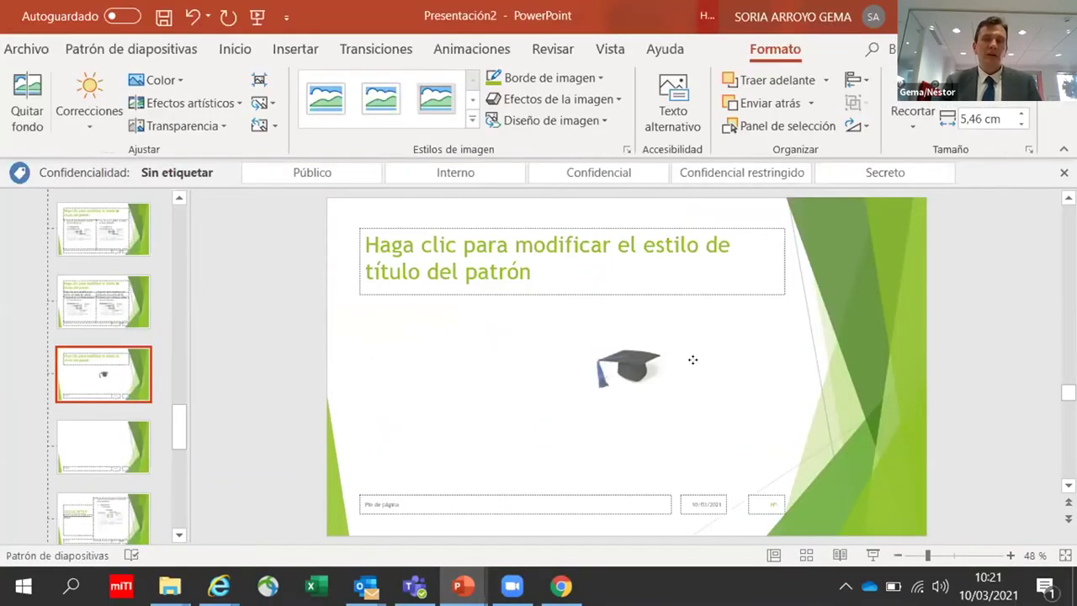
drag(693, 359, 875, 427)
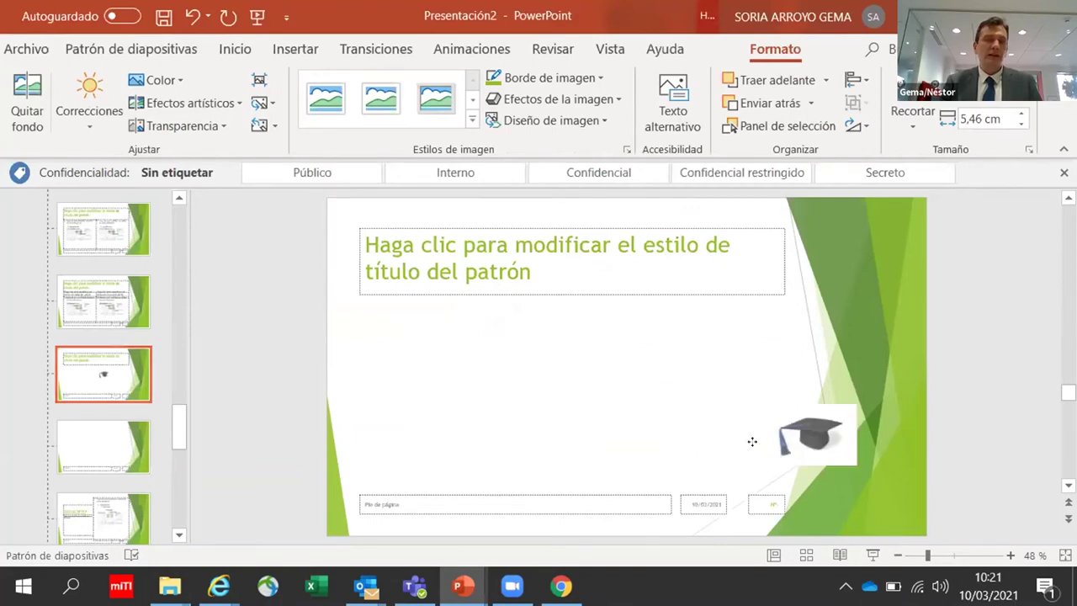
drag(752, 442, 749, 441)
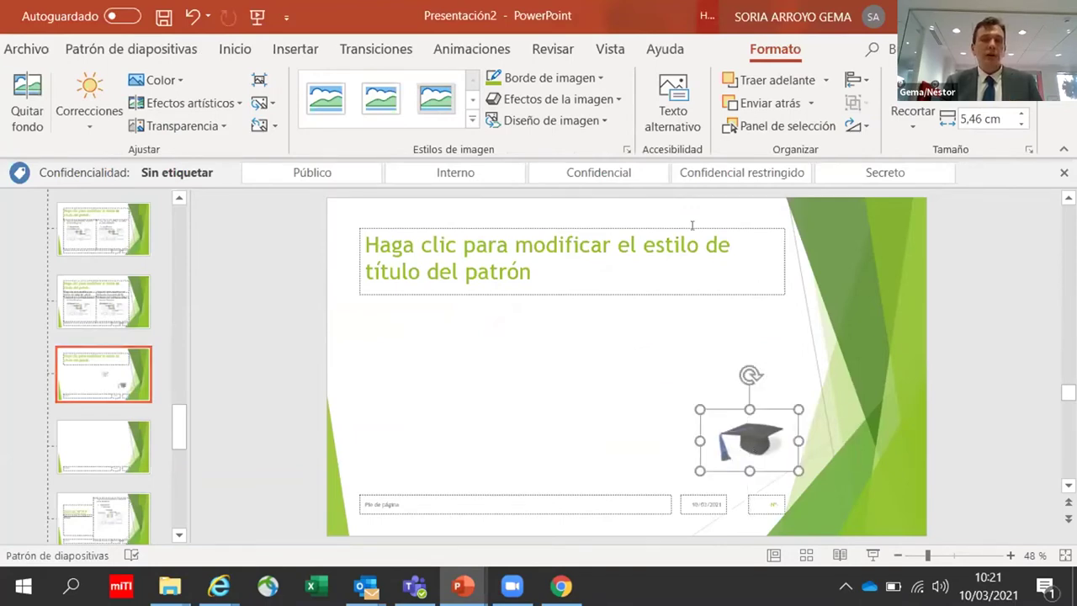
click(143, 54)
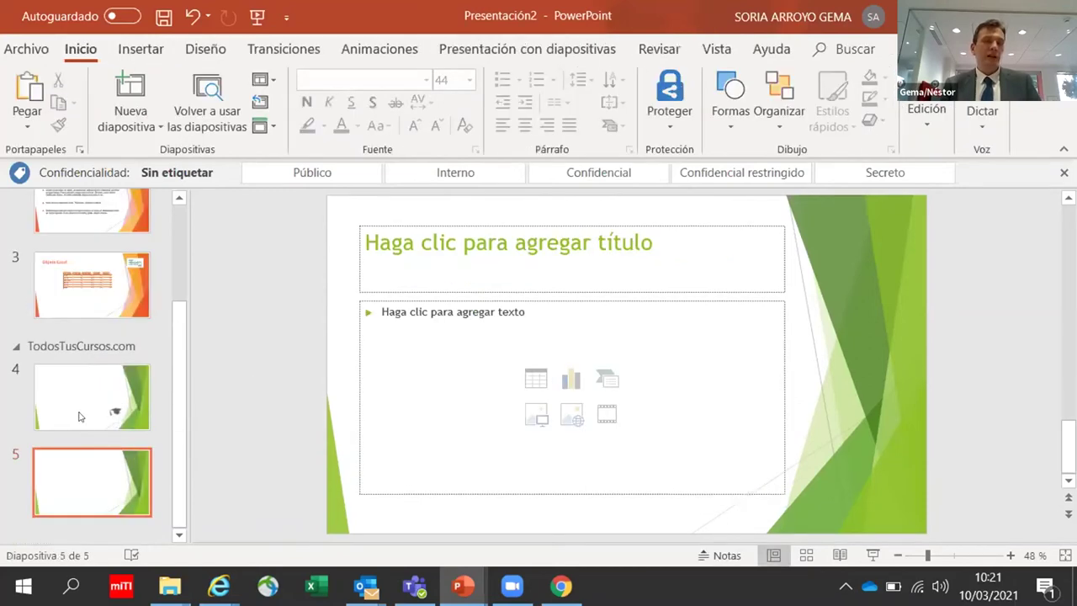
click(80, 417)
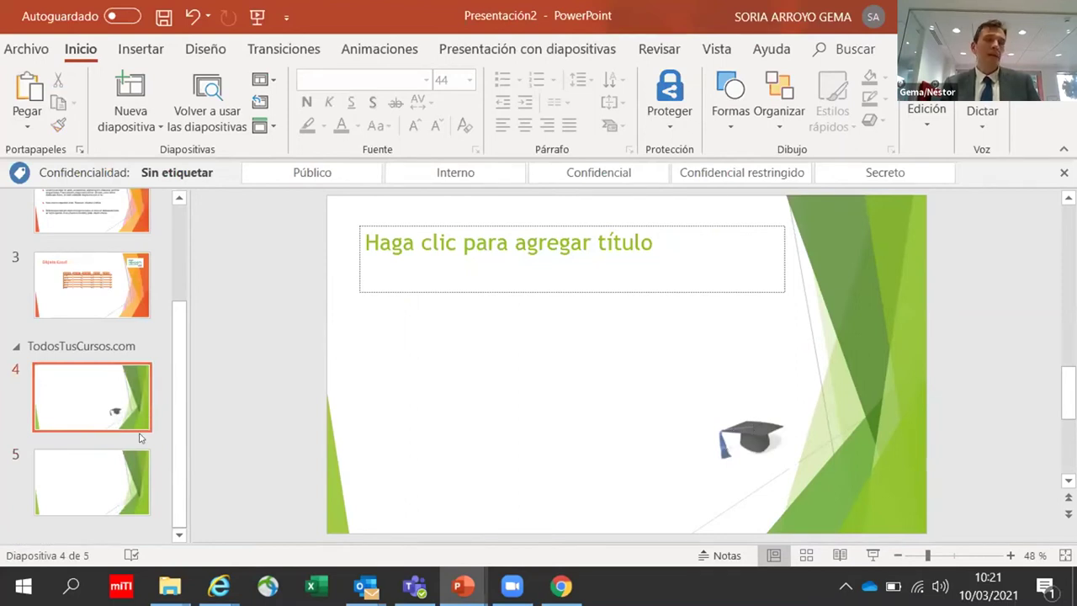
click(105, 476)
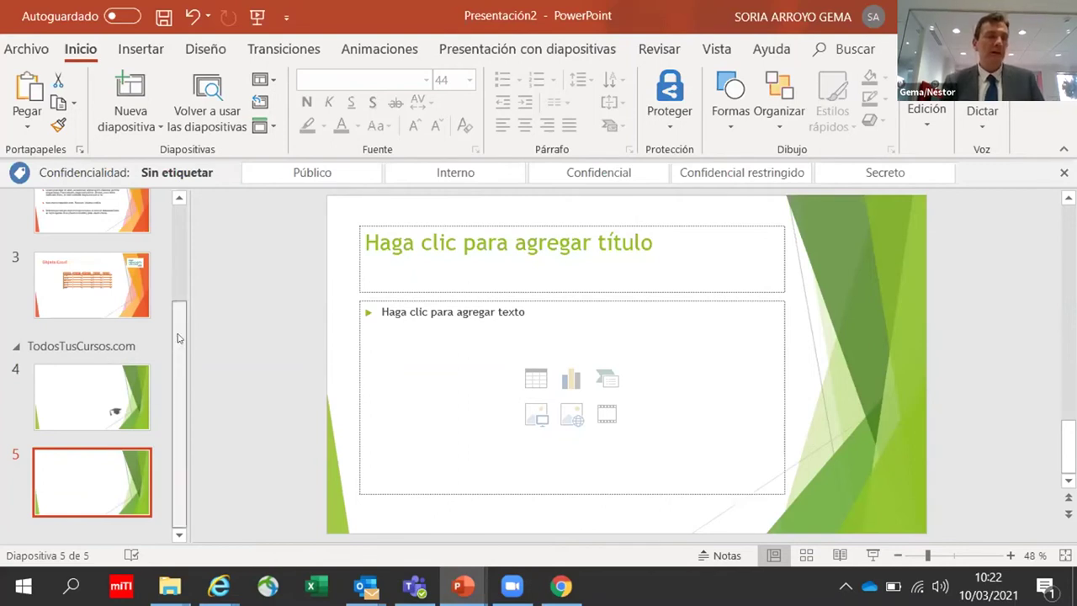
drag(176, 351, 180, 257)
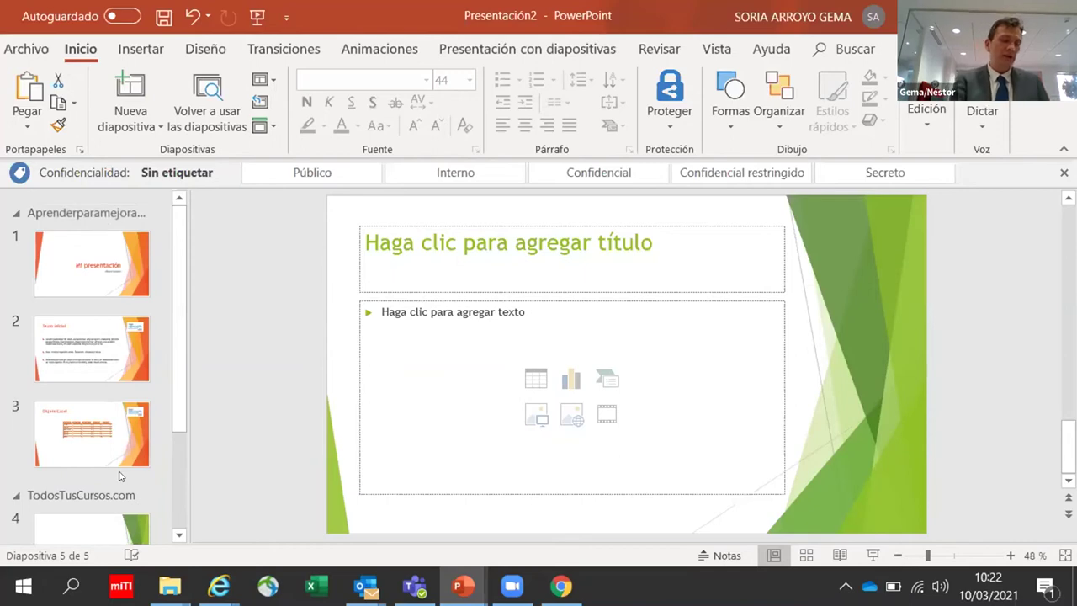
Step: Play the slide show from the beginning through two slides, then end it
key(F5)
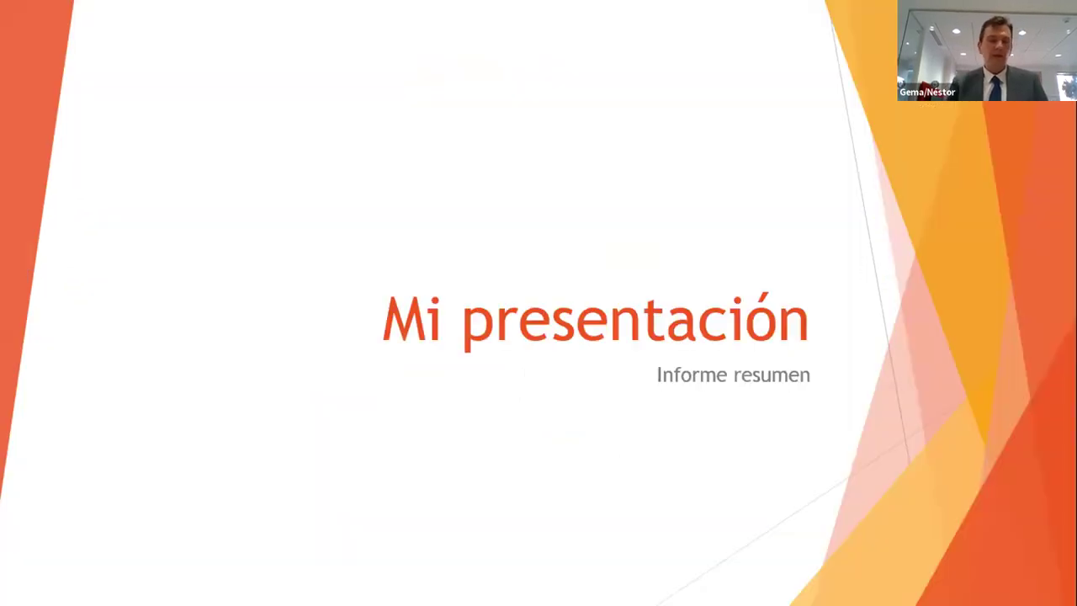
key(Right)
key(Right)
key(Right)
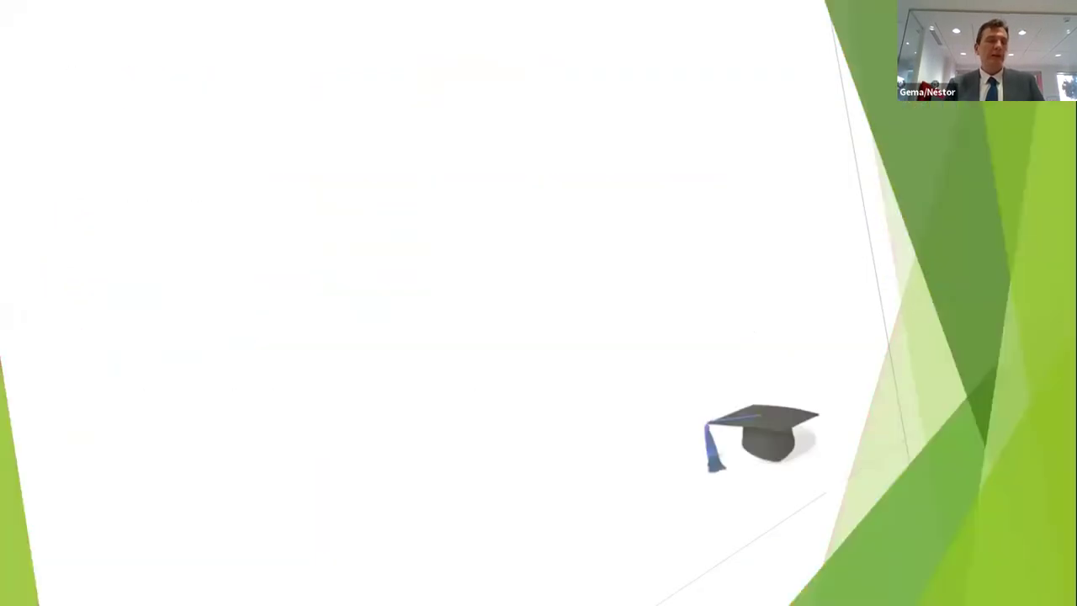
key(Right)
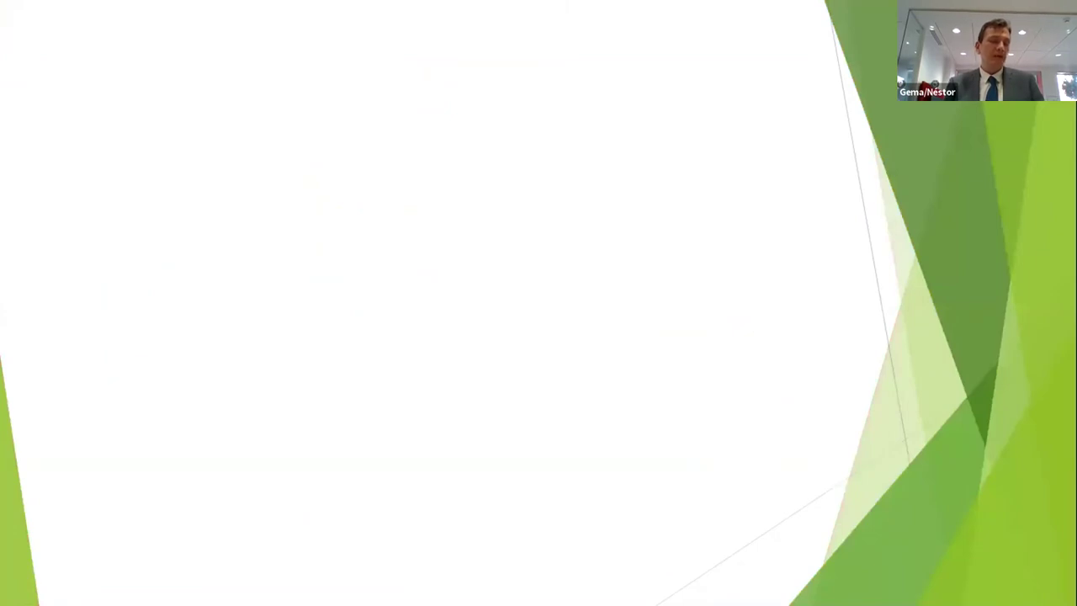
key(Escape)
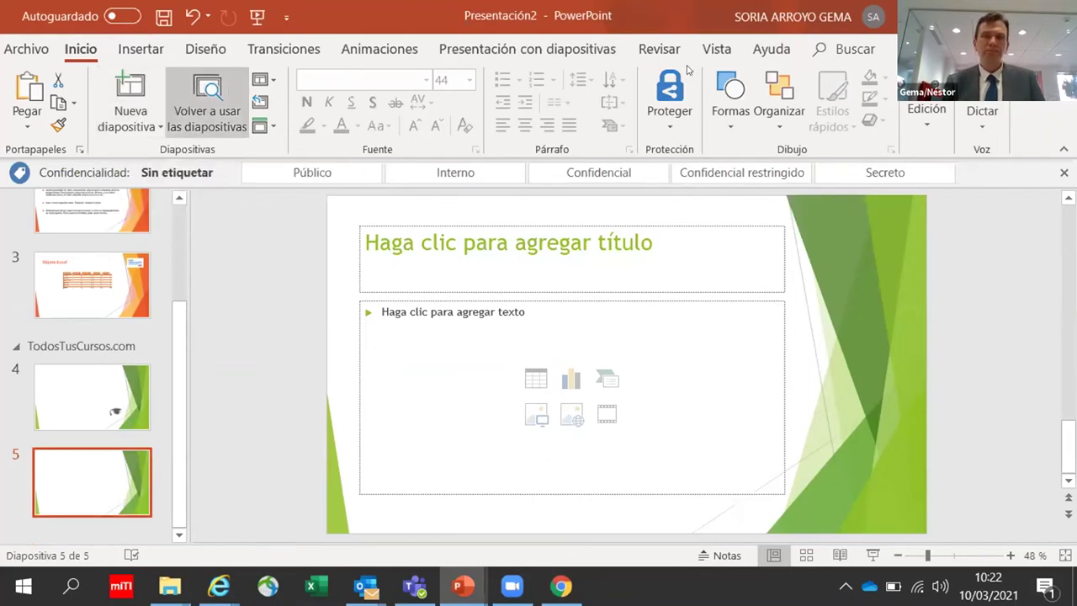
Step: Open the Presentaciones personalizadas manager and start a new custom show
click(716, 50)
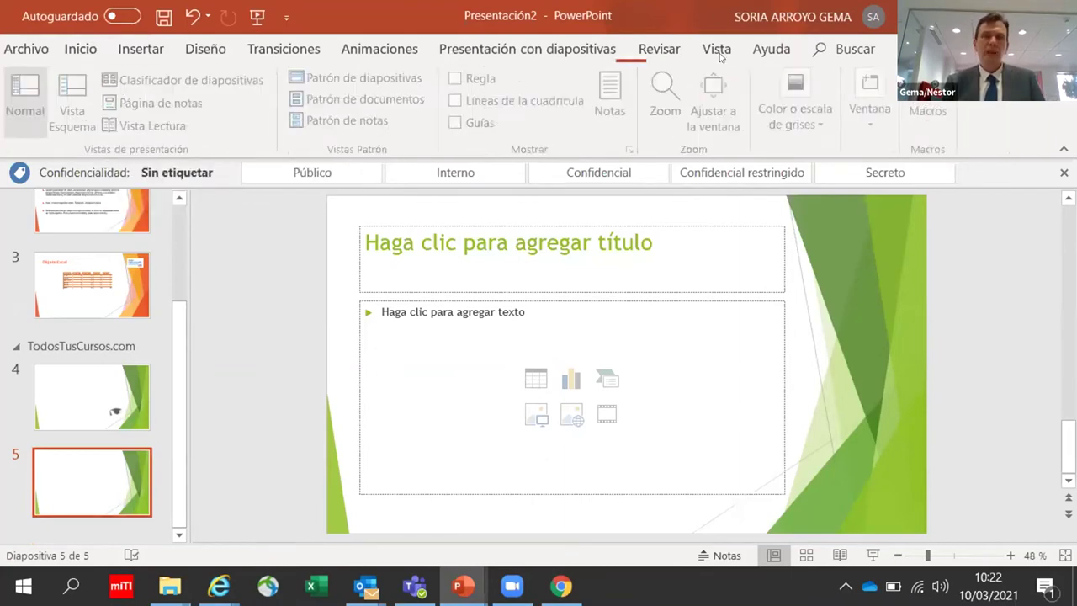
click(493, 49)
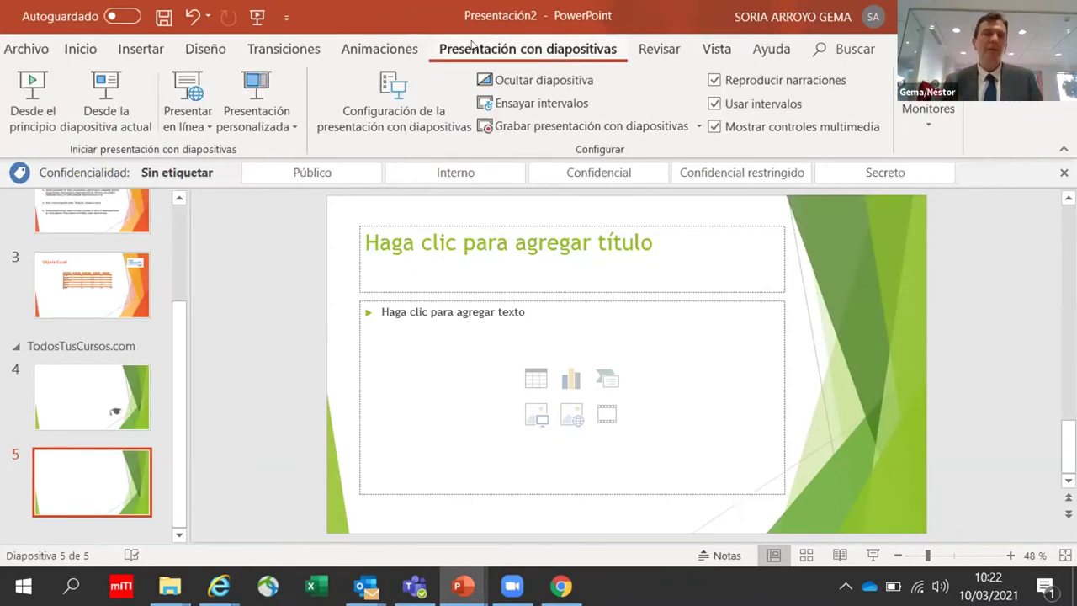
click(267, 129)
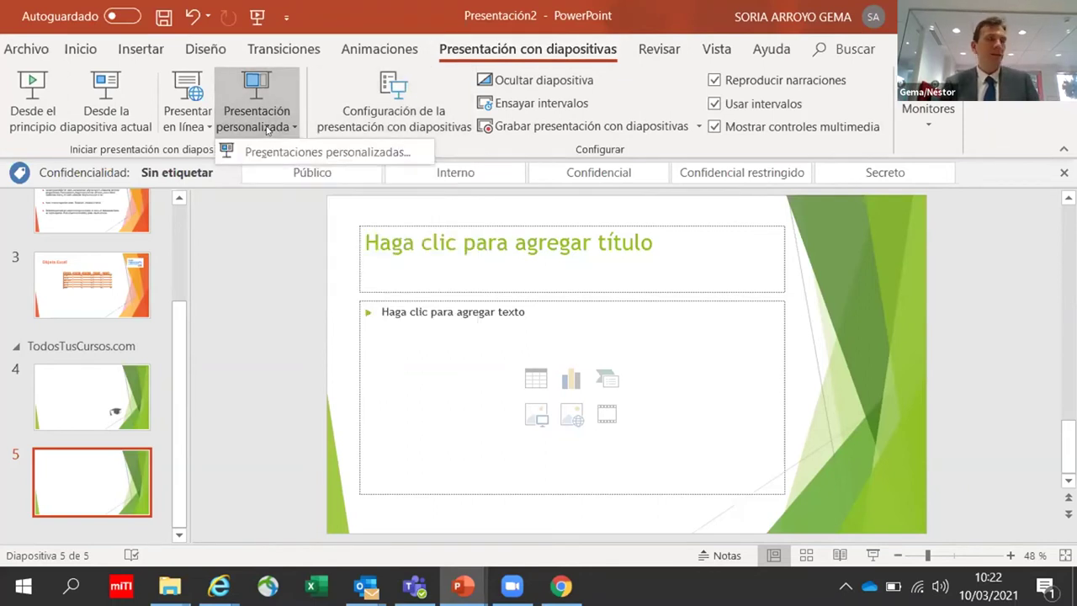
click(277, 151)
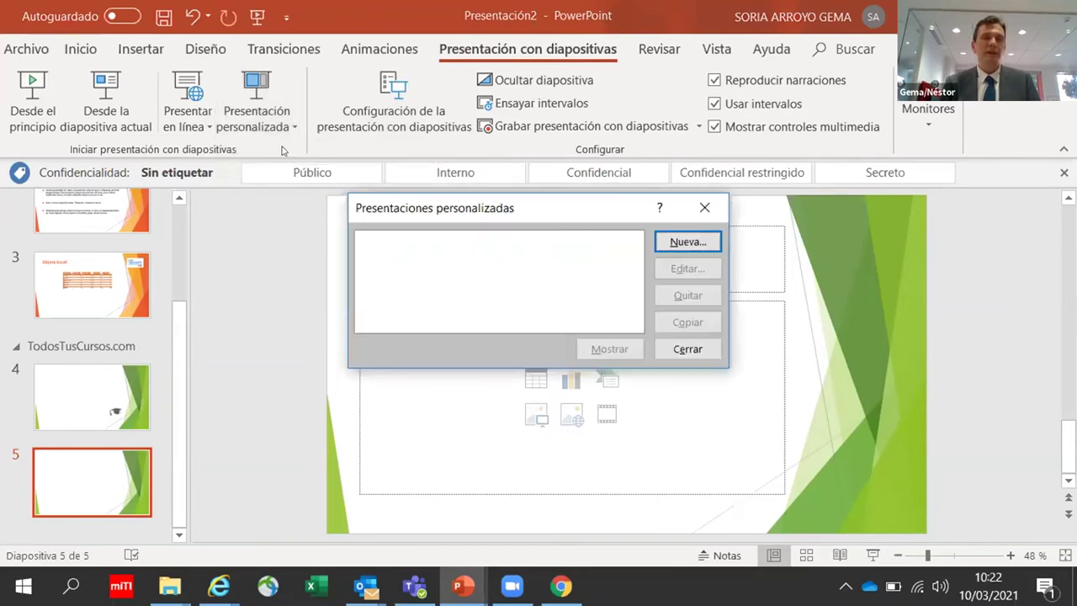
click(684, 243)
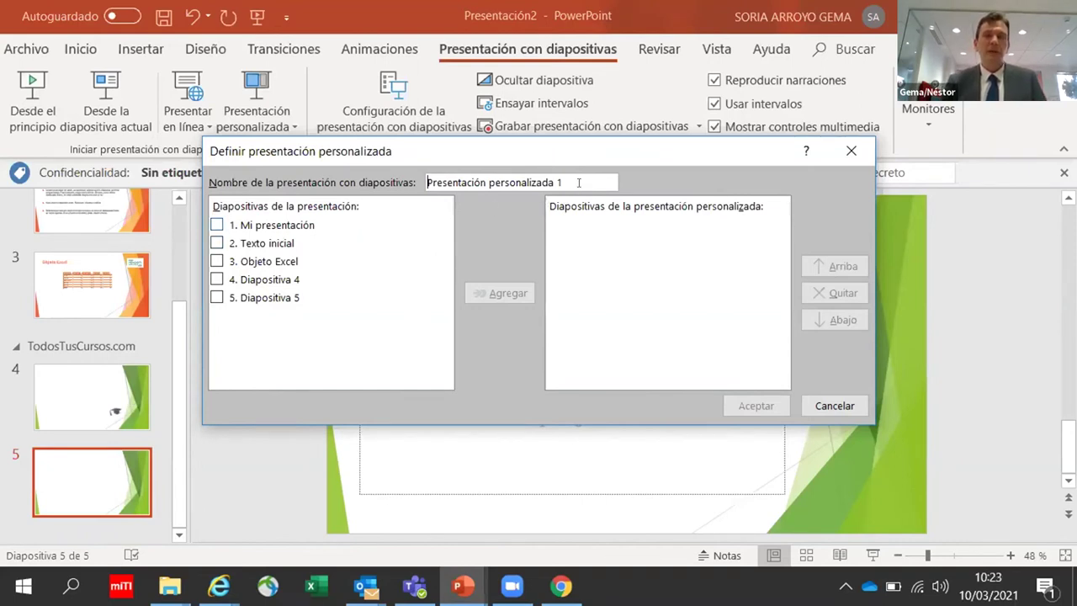
Step: Name the show 'Presentación corta', add slides 1–3, and save it
drag(578, 182, 426, 182)
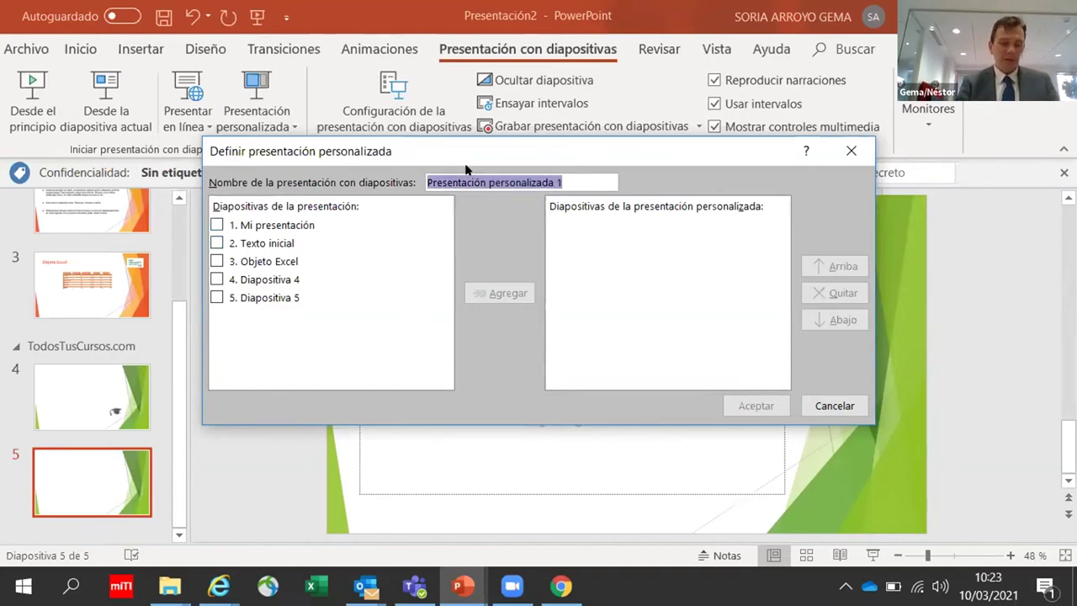
text(Presentació)
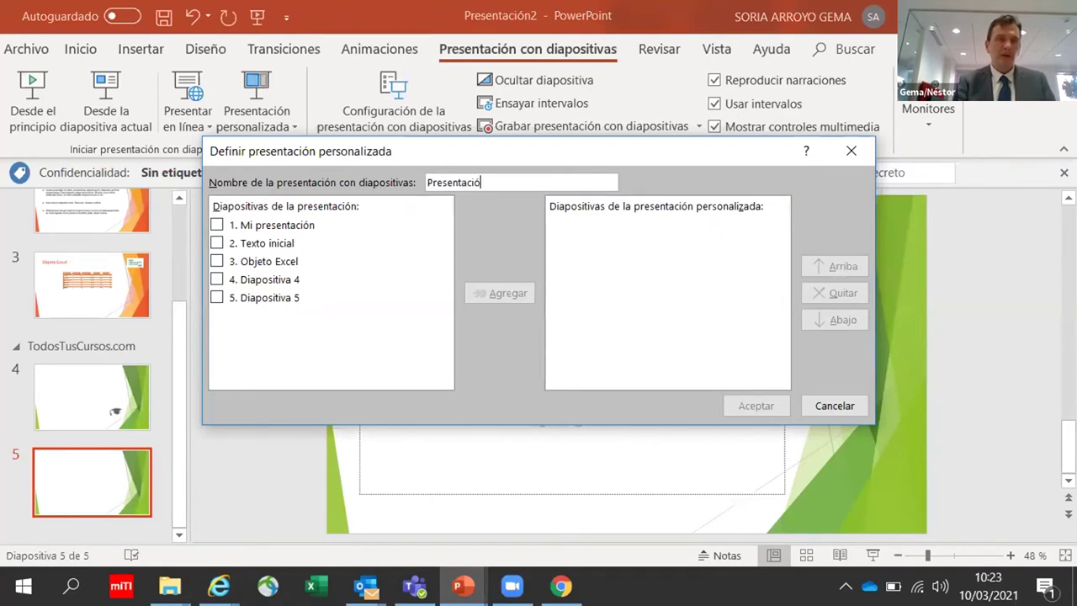
text(n corta)
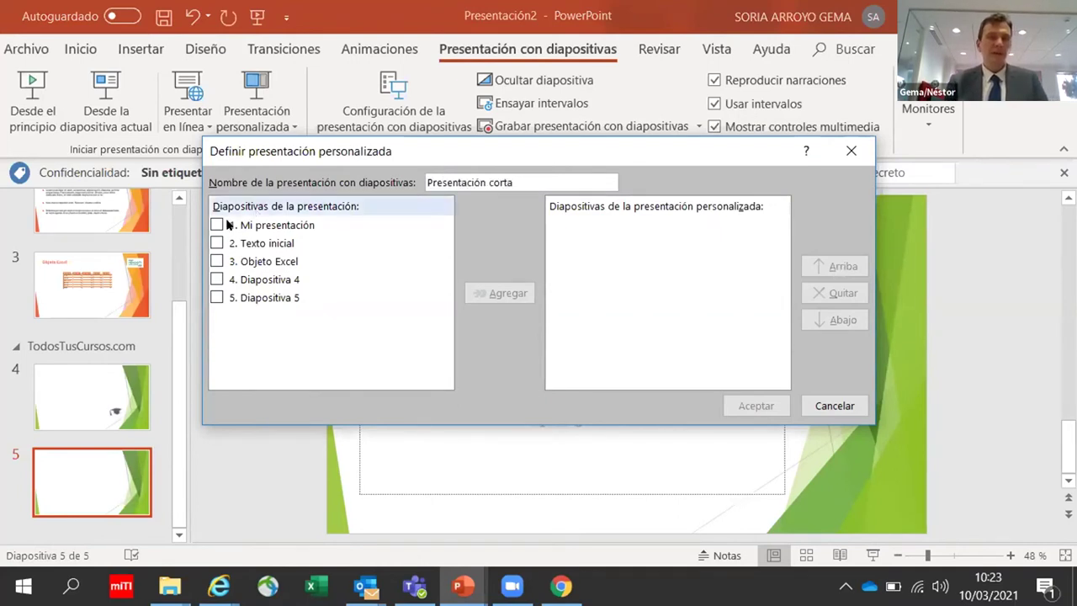
click(217, 225)
click(217, 243)
click(217, 261)
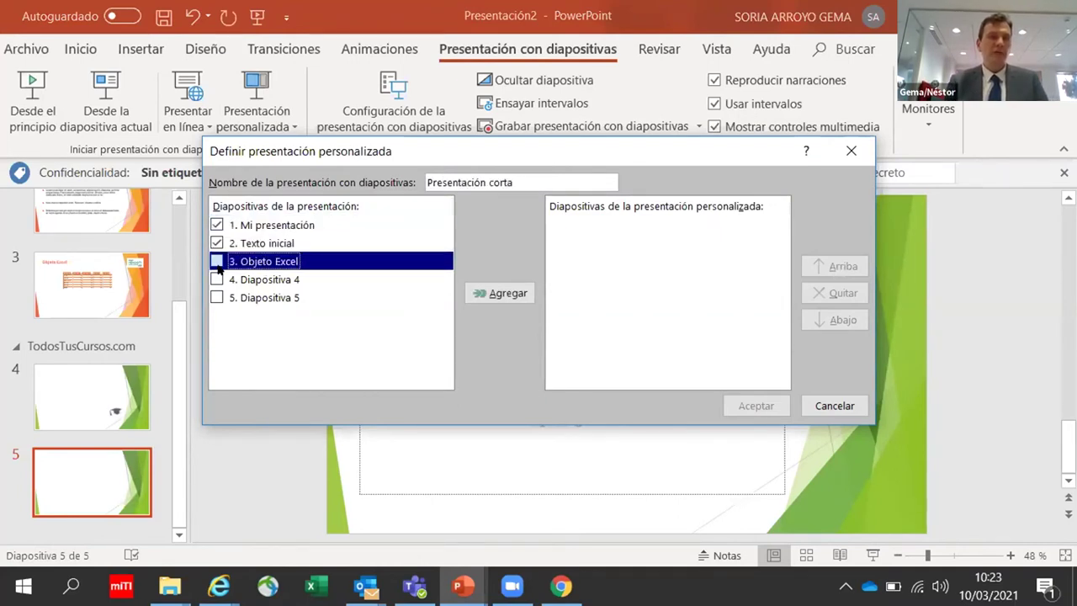
click(500, 296)
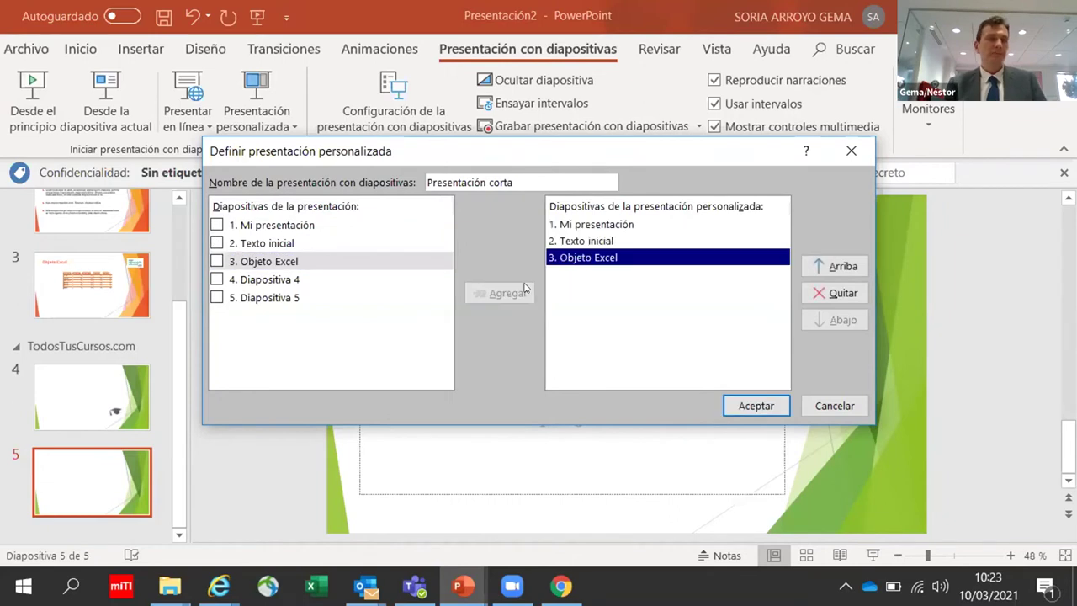
click(523, 176)
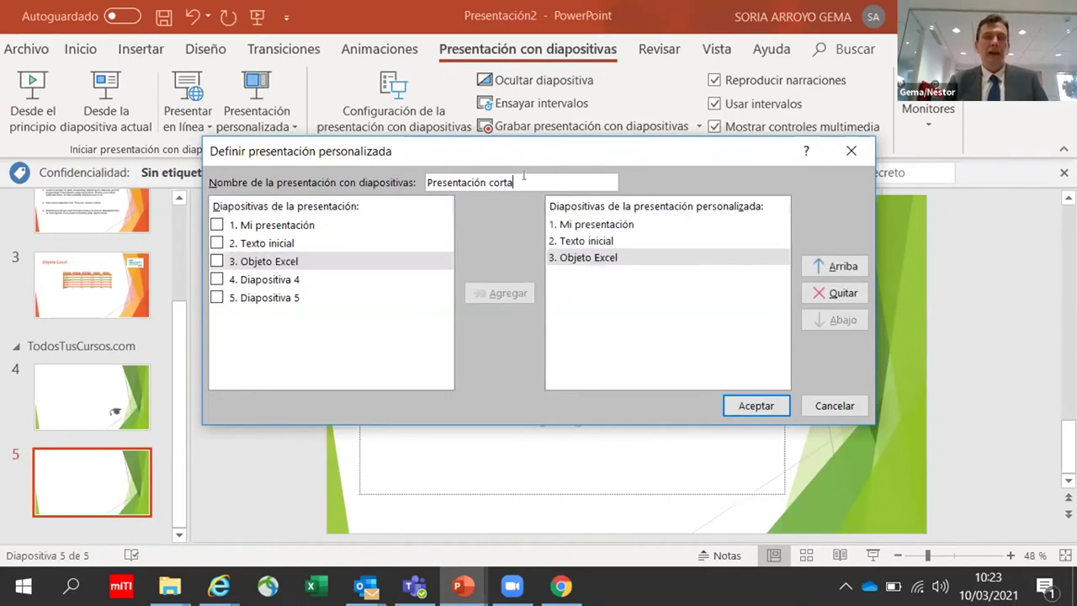
click(761, 409)
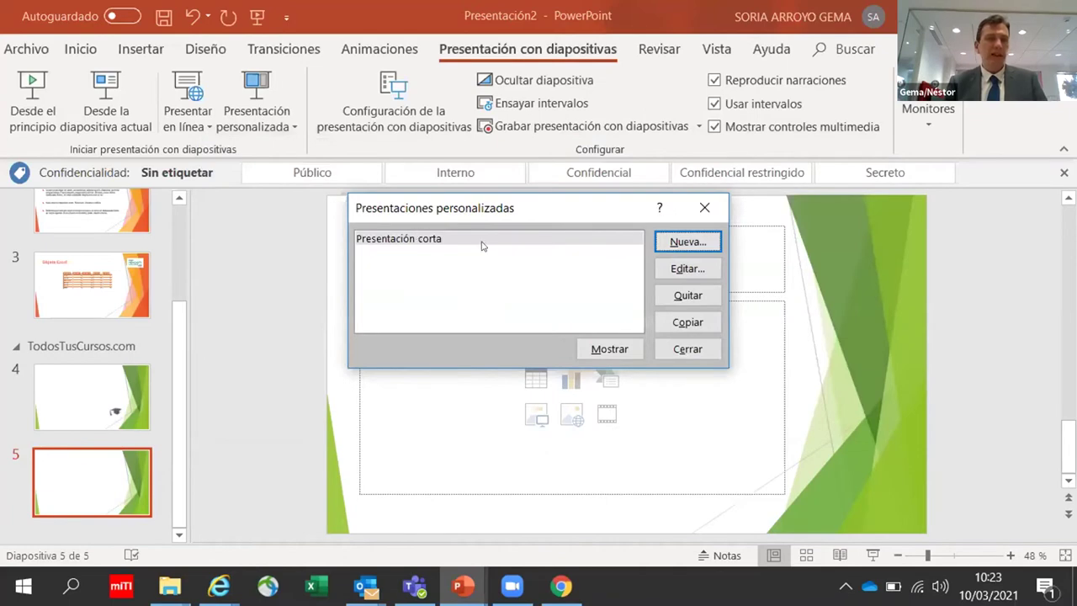
Step: Create the 'Segunda parte' custom show with slides 4 and 5, then close the manager
click(673, 242)
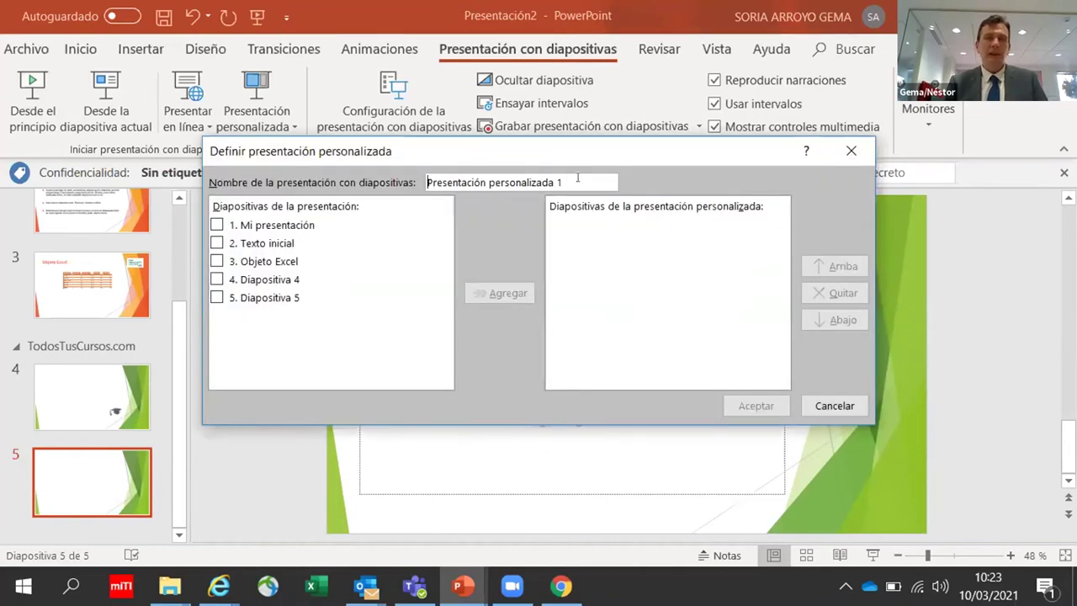
key(ctrl+a)
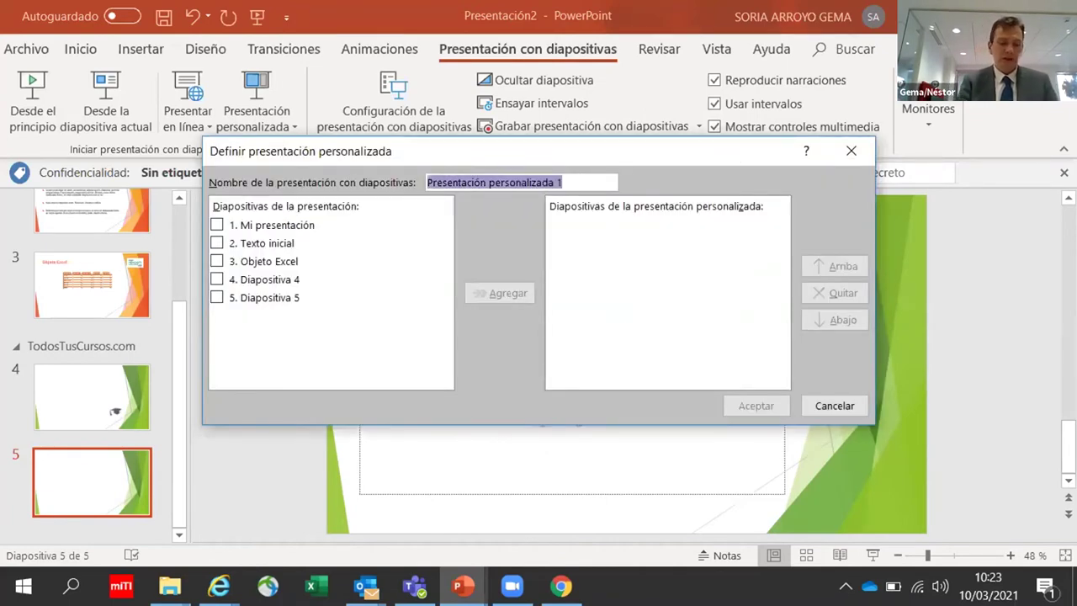
text(Segunda parte)
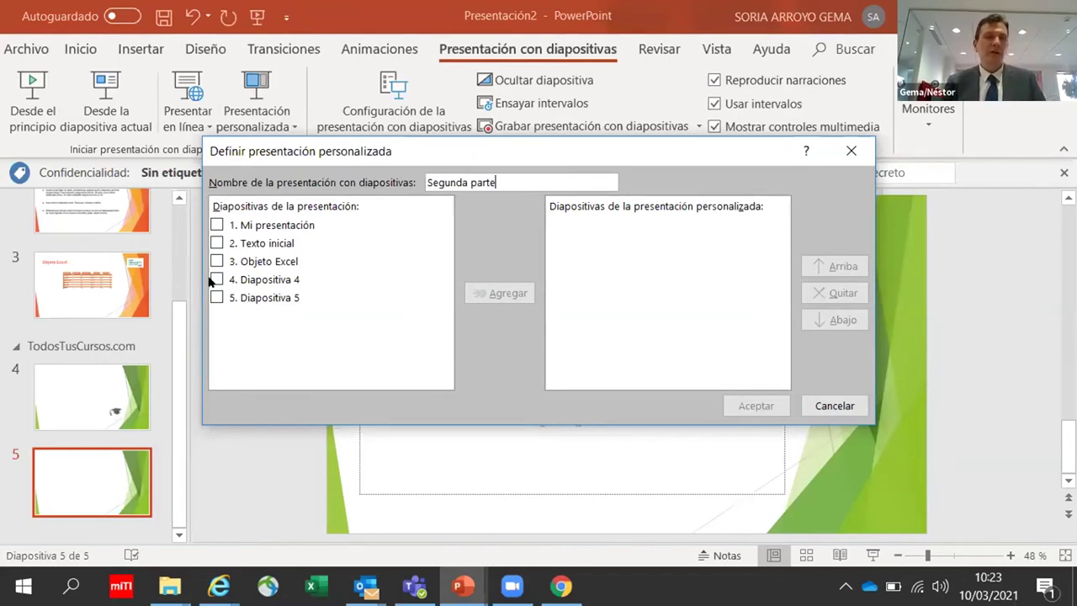
click(217, 280)
click(230, 299)
click(502, 292)
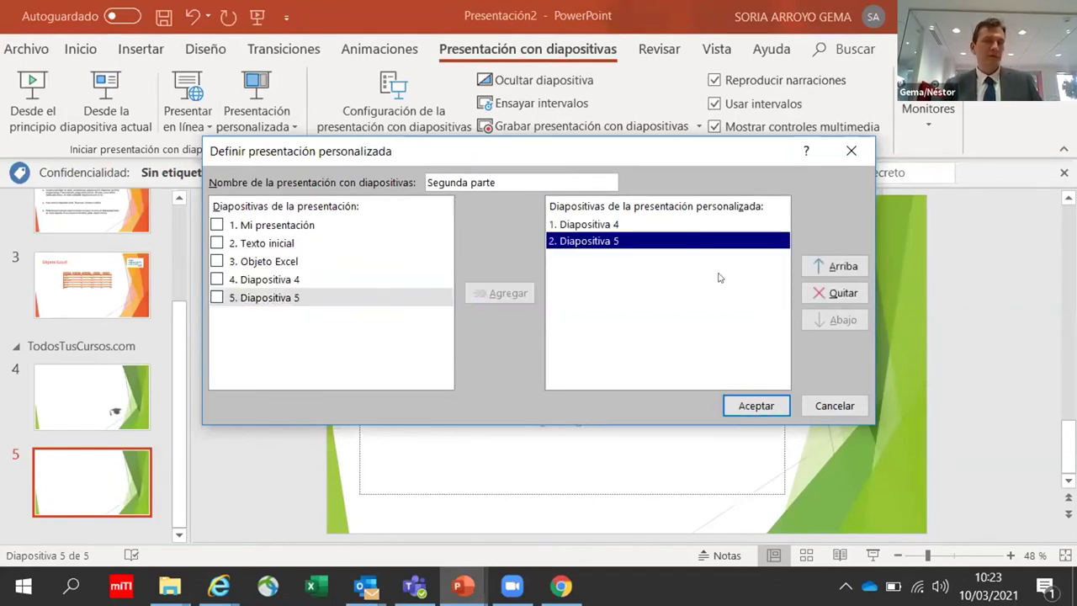
click(751, 404)
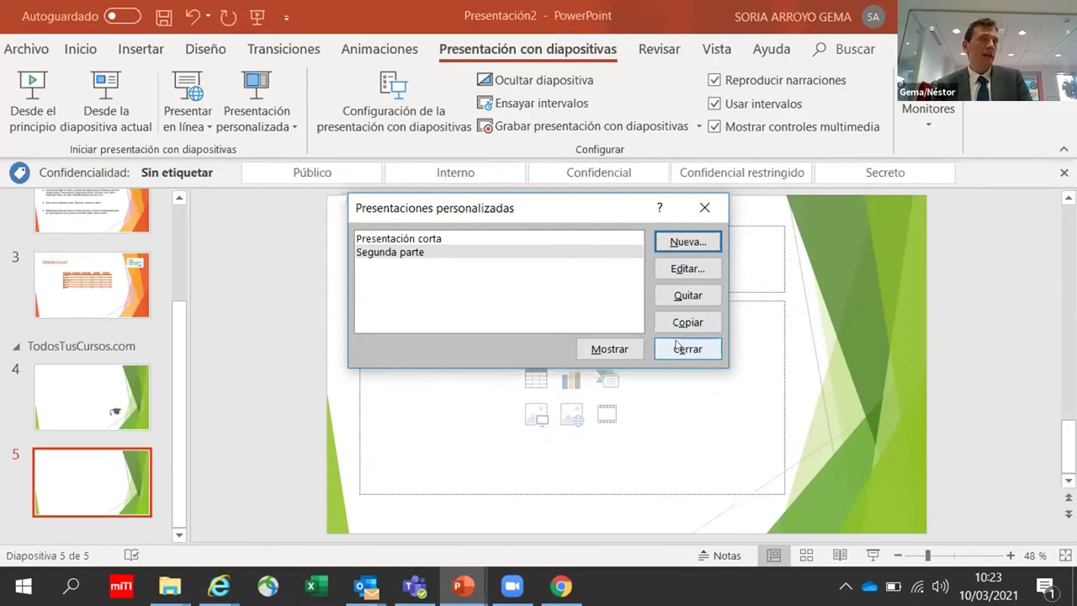
click(474, 238)
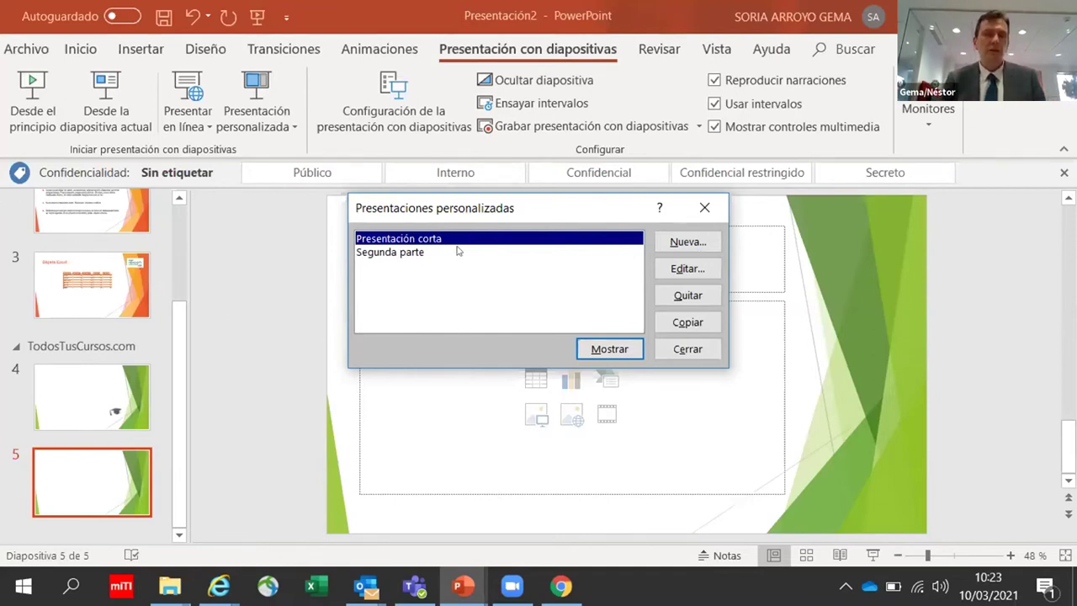
click(661, 349)
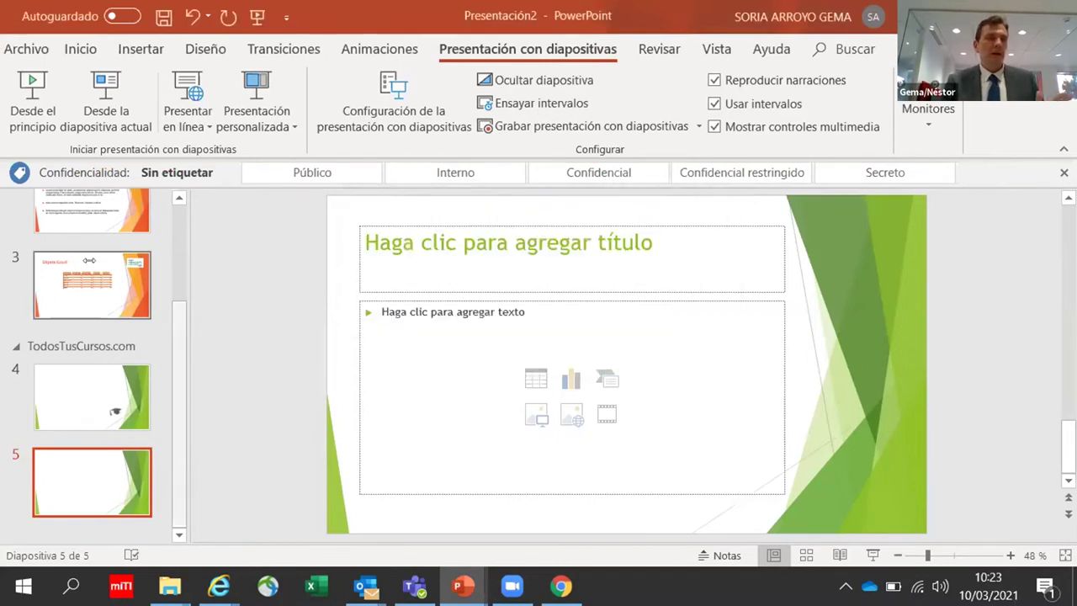
Step: Play the 'Segunda parte' custom show, exit it, and dismiss the custom show list
click(246, 118)
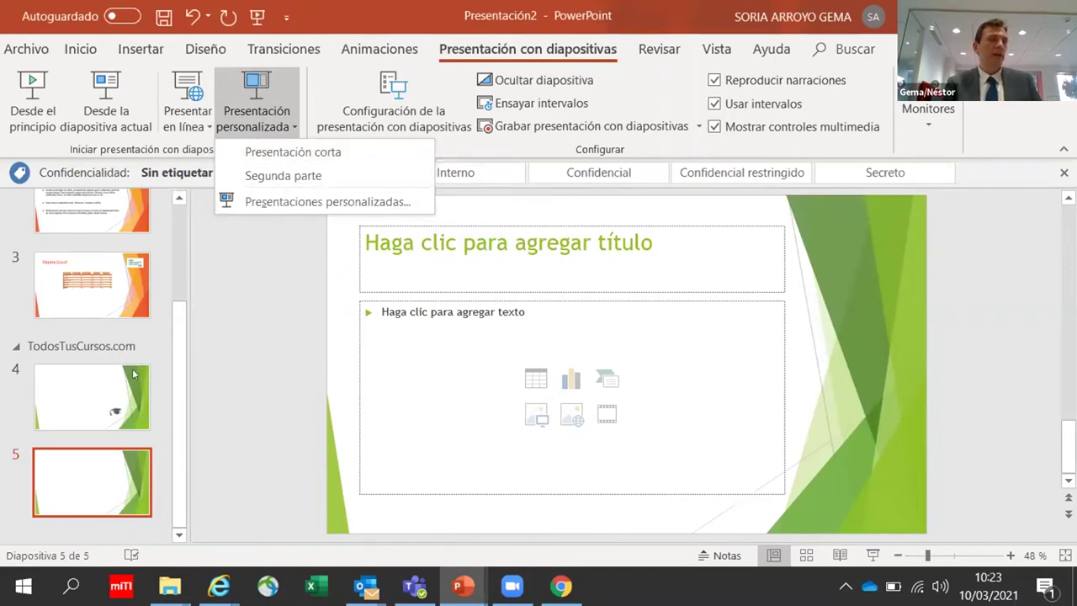
click(283, 176)
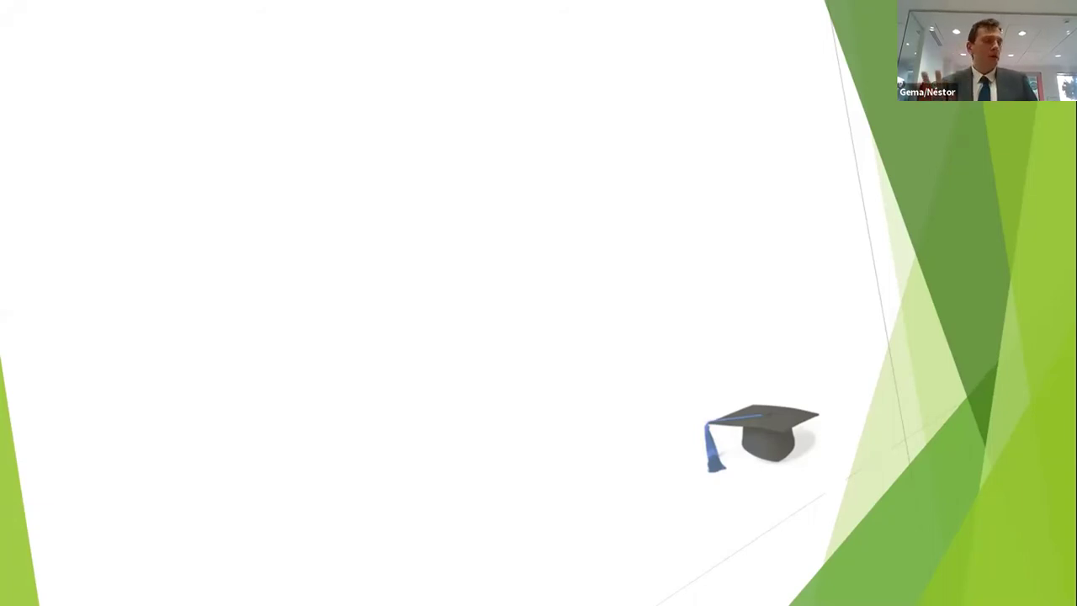
key(Escape)
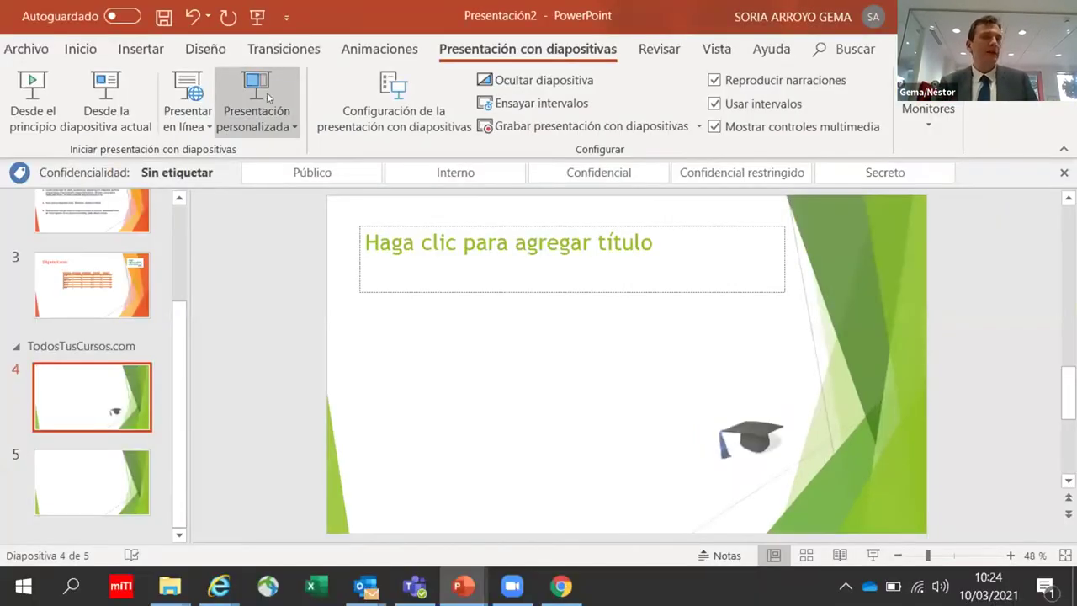
click(268, 100)
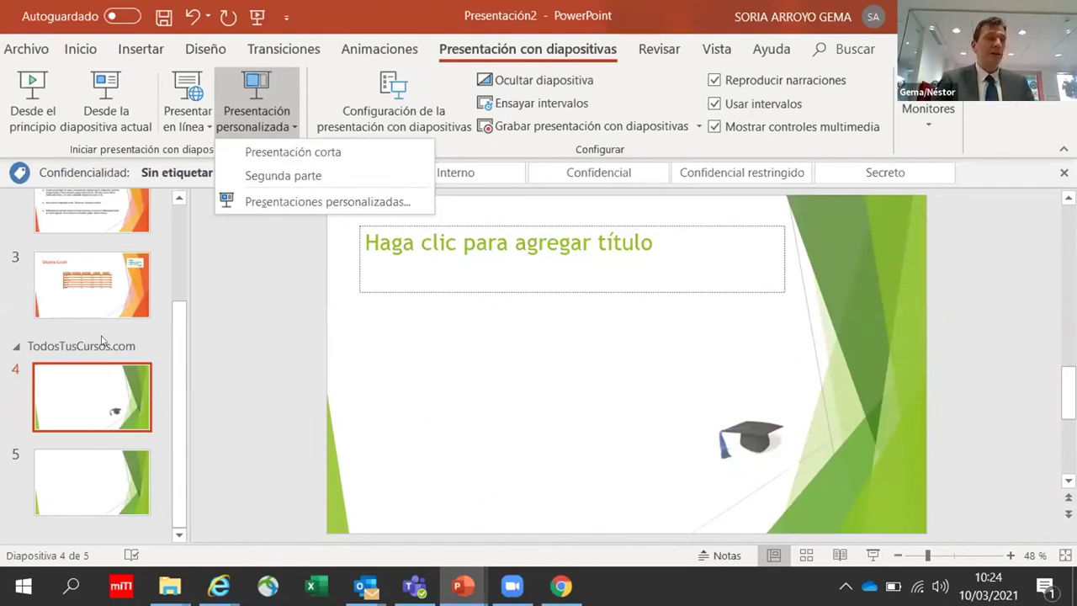
click(179, 349)
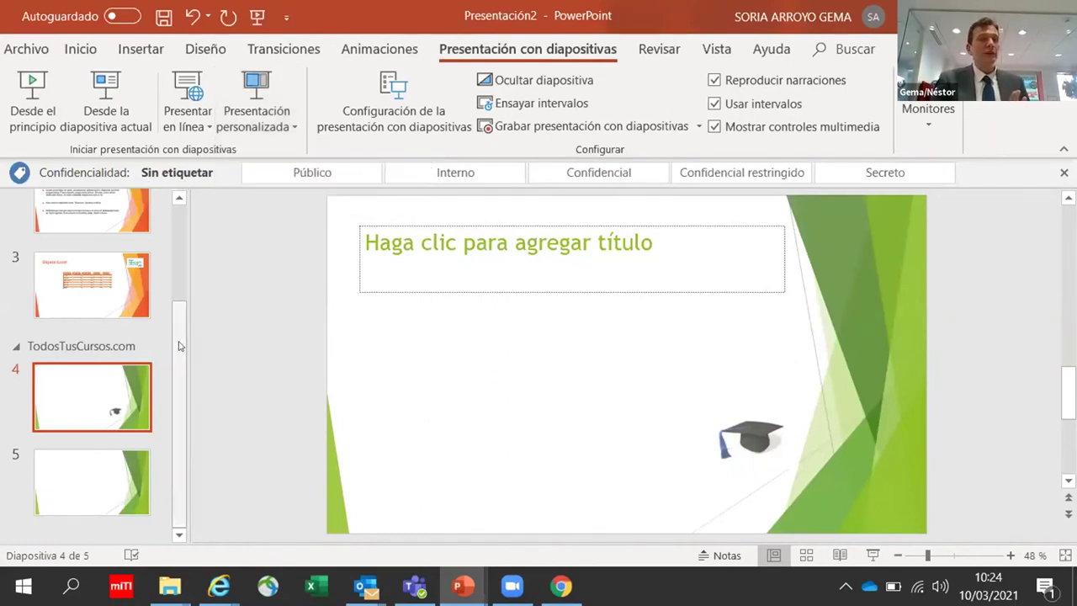
Step: Scroll the thumbnail pane up and collapse the Aprenderparamejorar.com section
drag(179, 345, 178, 247)
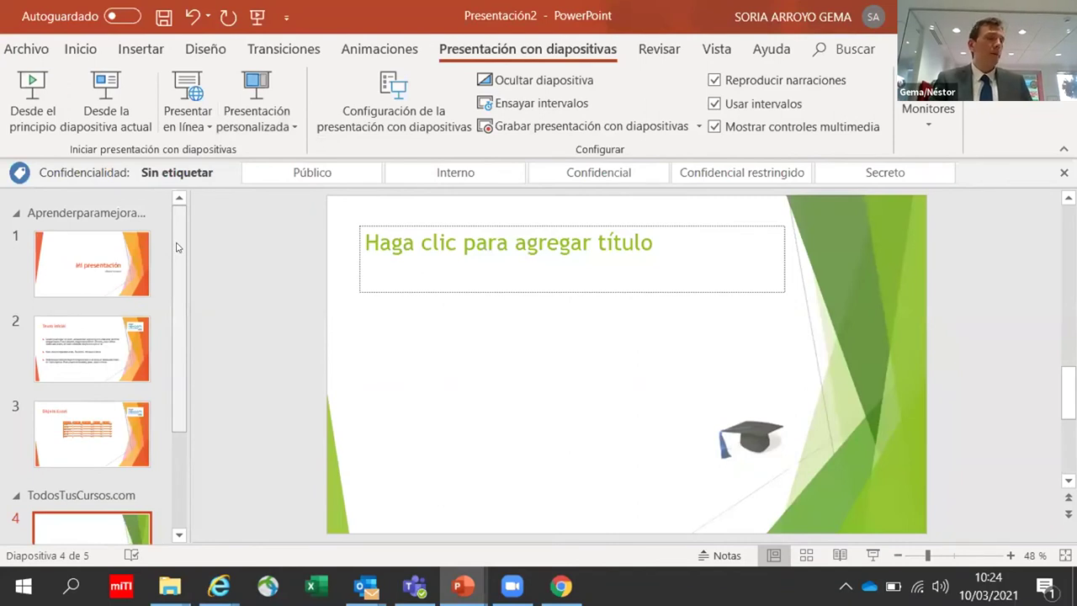
drag(178, 247, 183, 288)
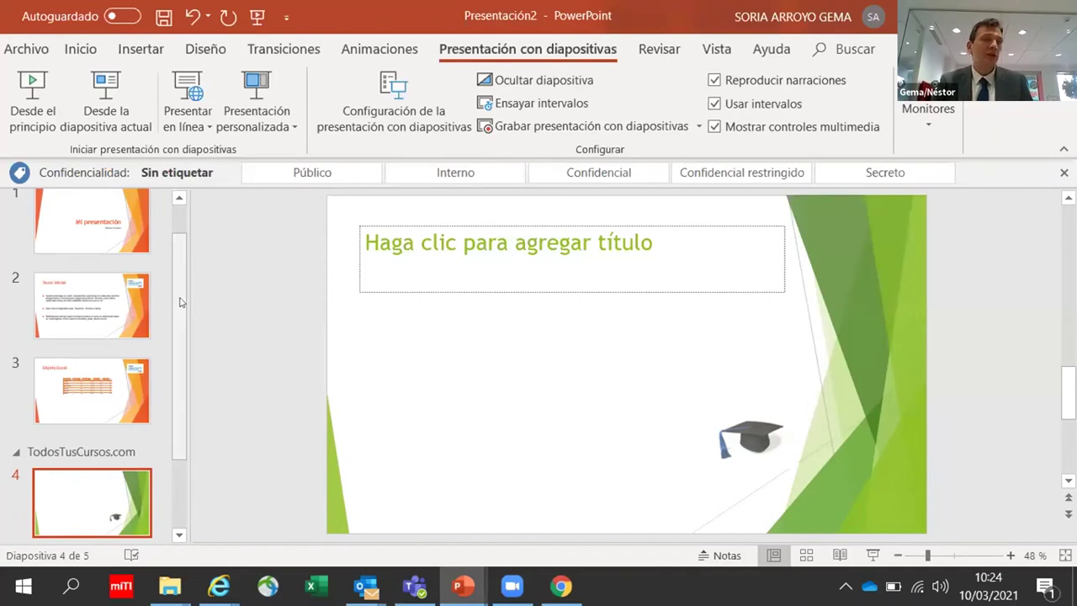
drag(182, 303, 179, 244)
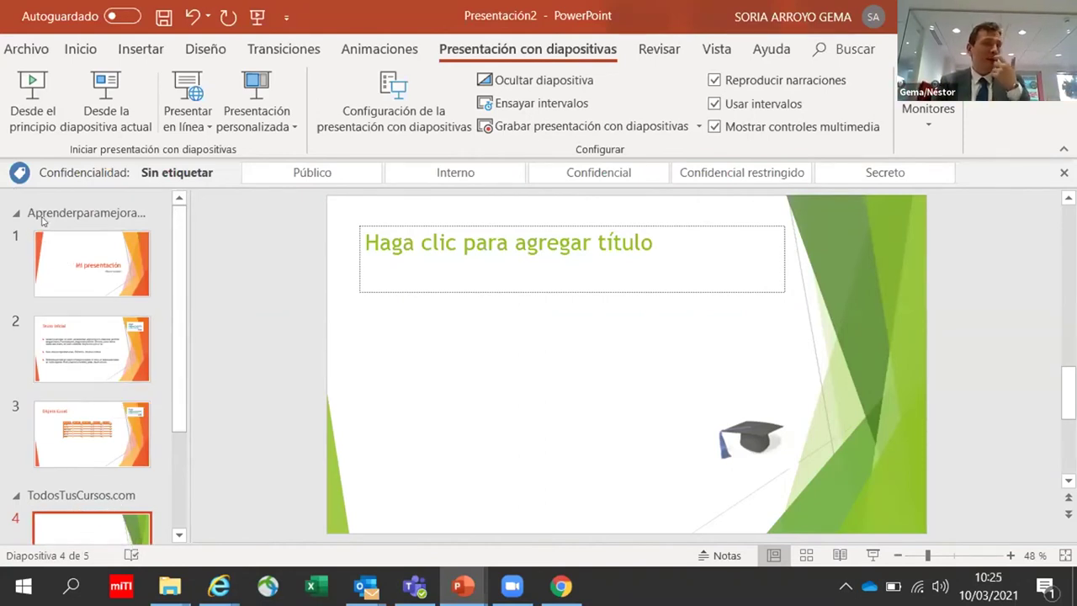
click(16, 214)
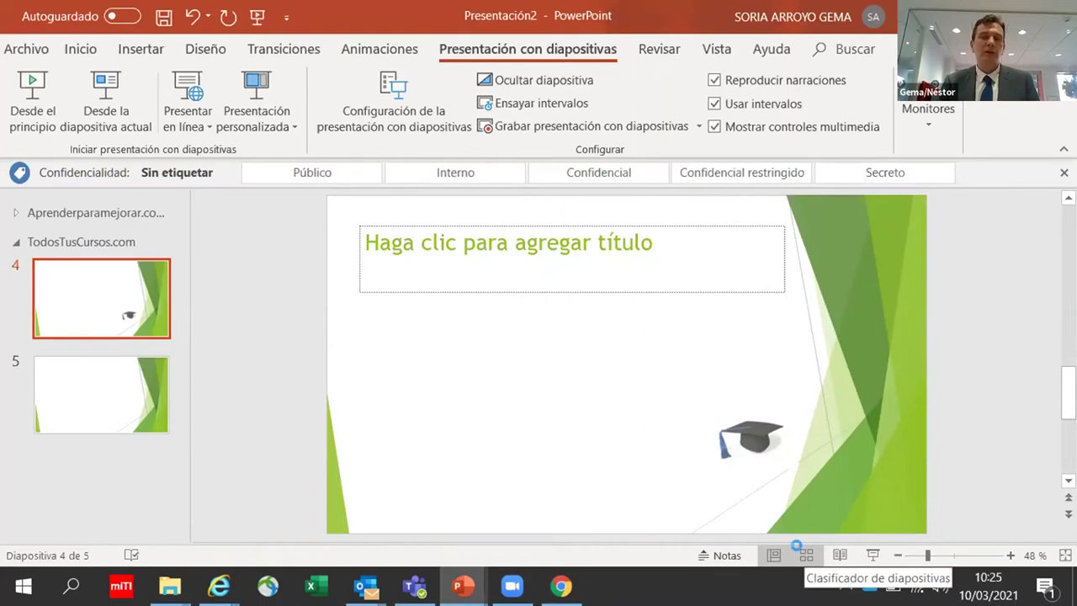
Step: Switch to Slide Sorter and expand the Aprenderparamejorar.com section again
click(806, 555)
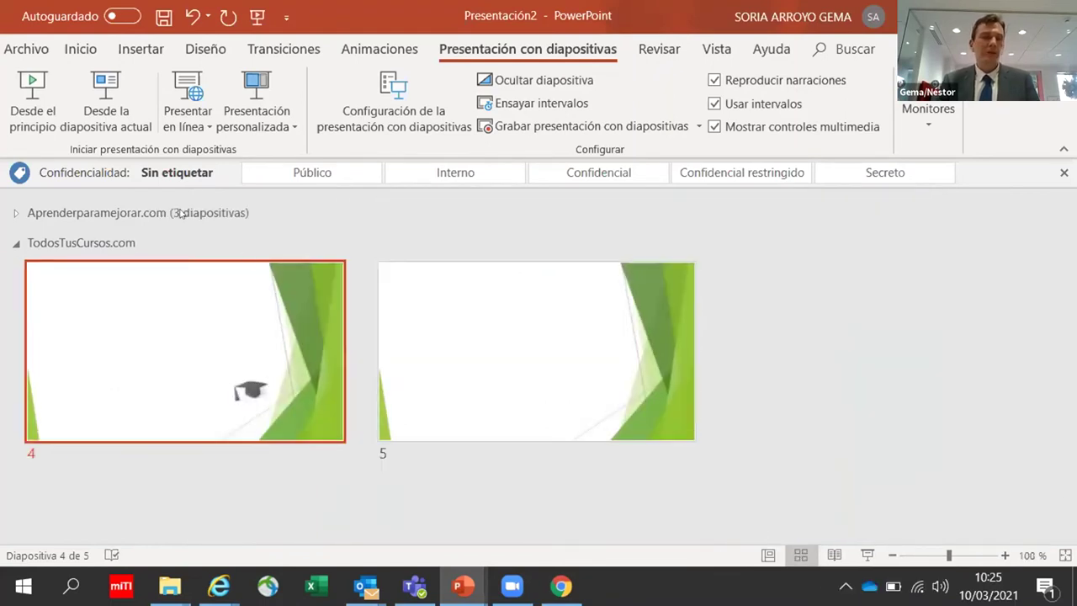
click(182, 213)
click(17, 213)
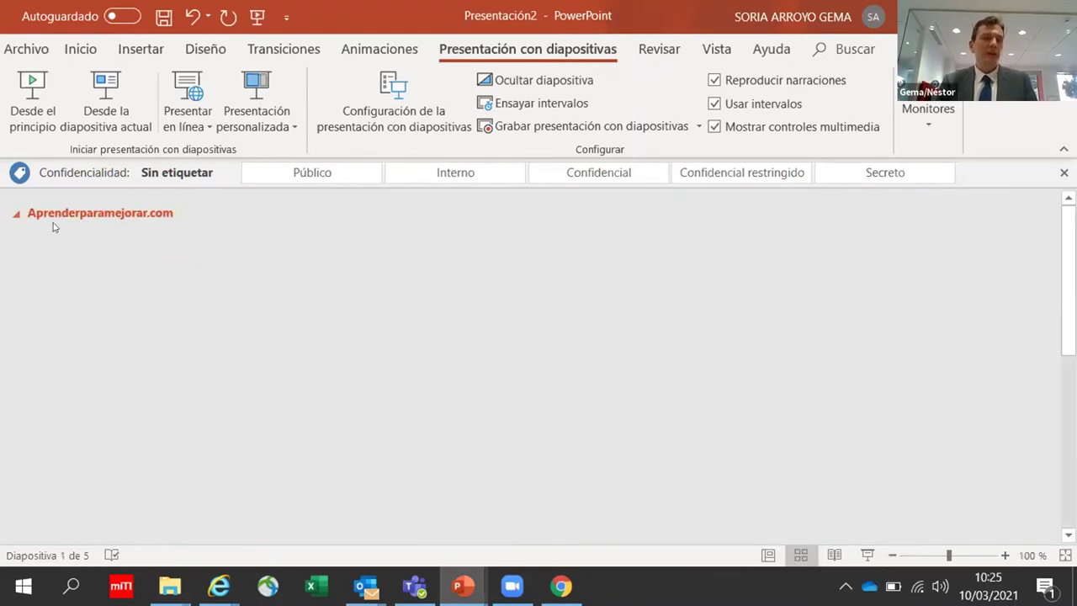
scroll(246, 348, down, 3)
scroll(246, 348, down, 3)
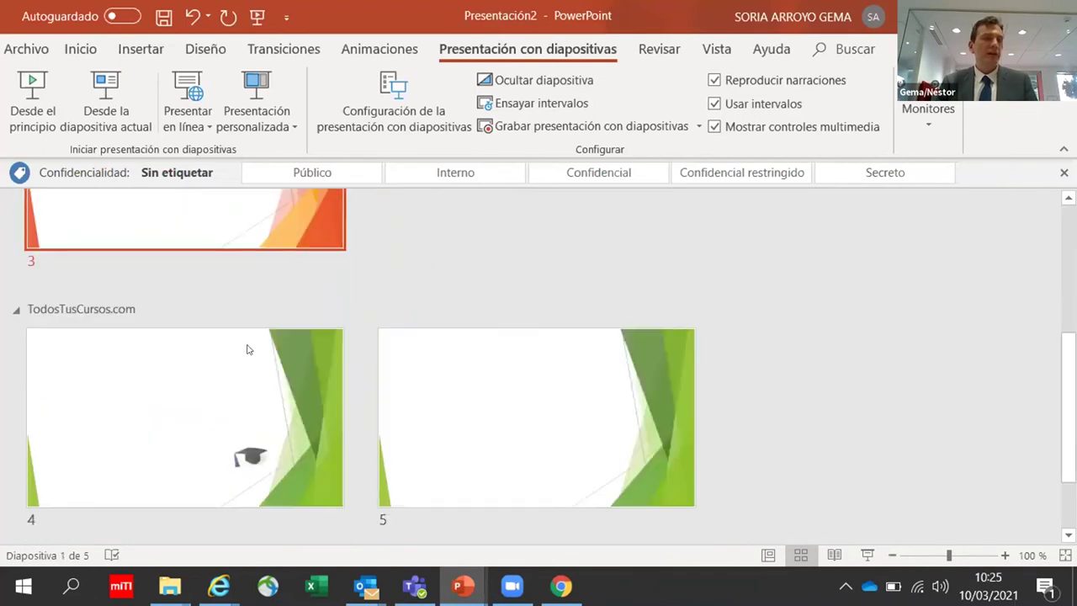
scroll(400, 371, up, 5)
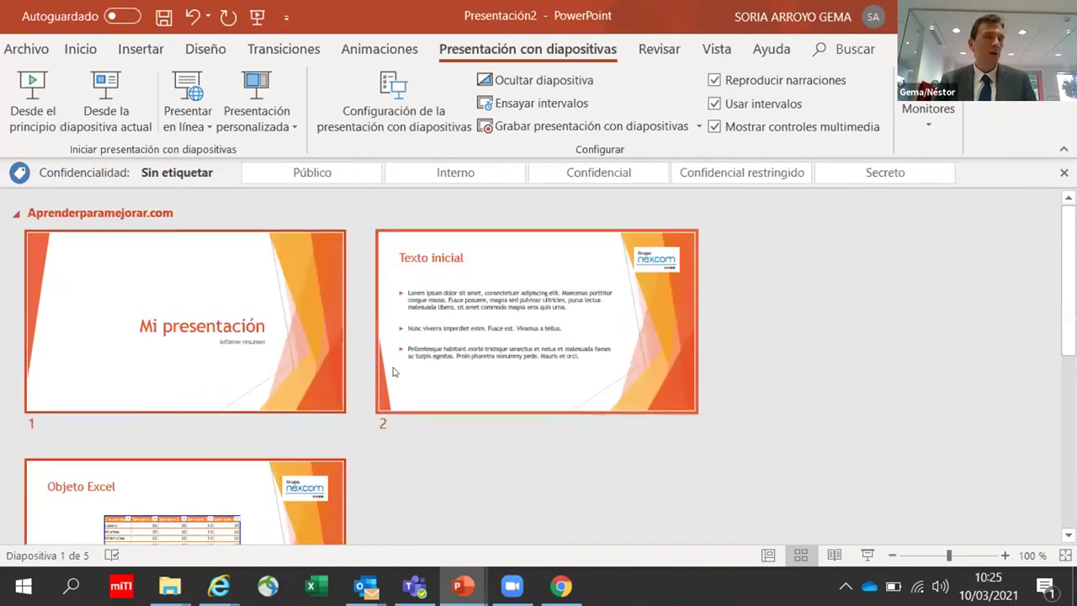
scroll(416, 361, down, 3)
scroll(415, 361, down, 2)
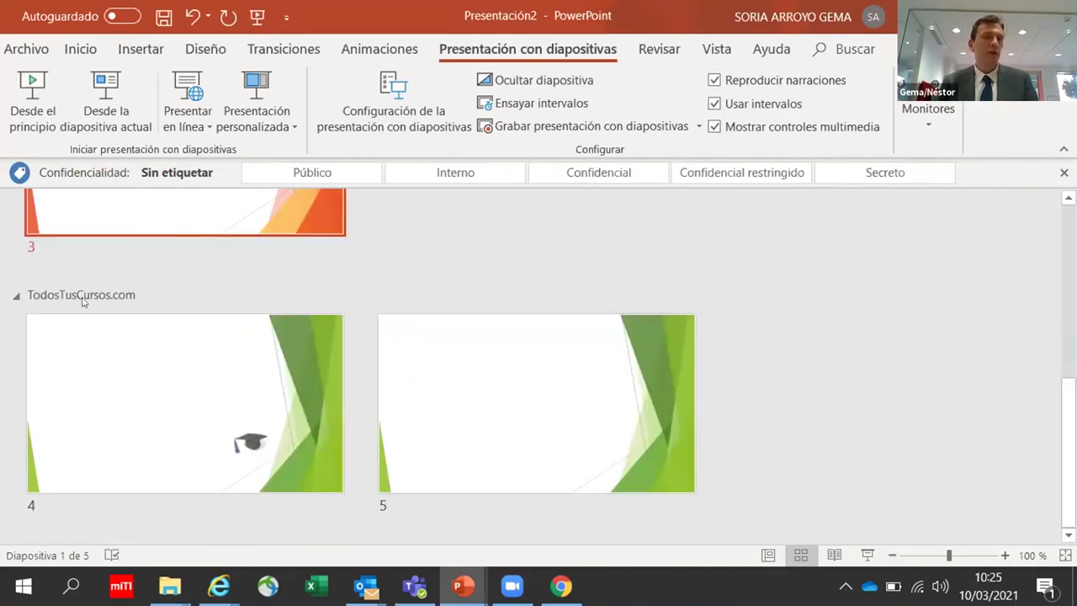
scroll(109, 299, up, 6)
scroll(143, 365, down, 6)
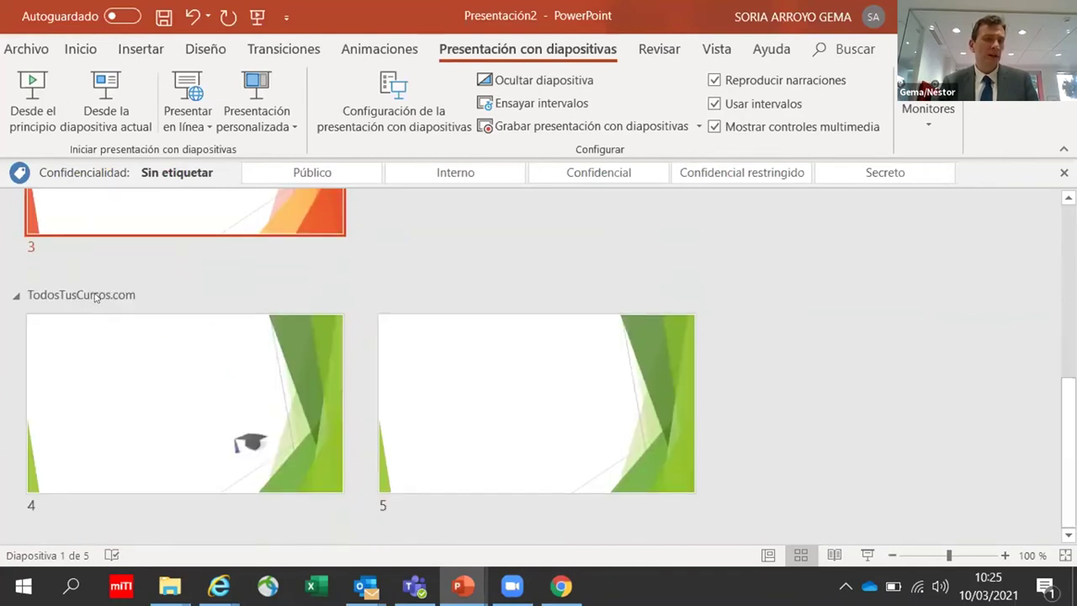
Step: Select the TodosTusCursos.com slides, then all slides of the Aprenderparamejorar.com section
click(94, 295)
scroll(122, 220, up, 5)
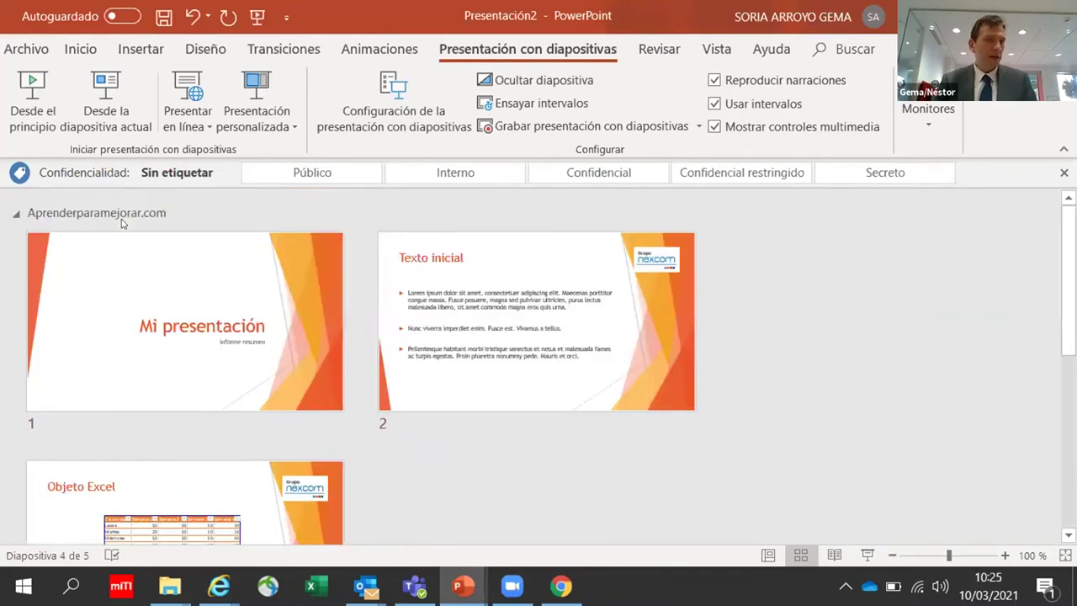
click(239, 192)
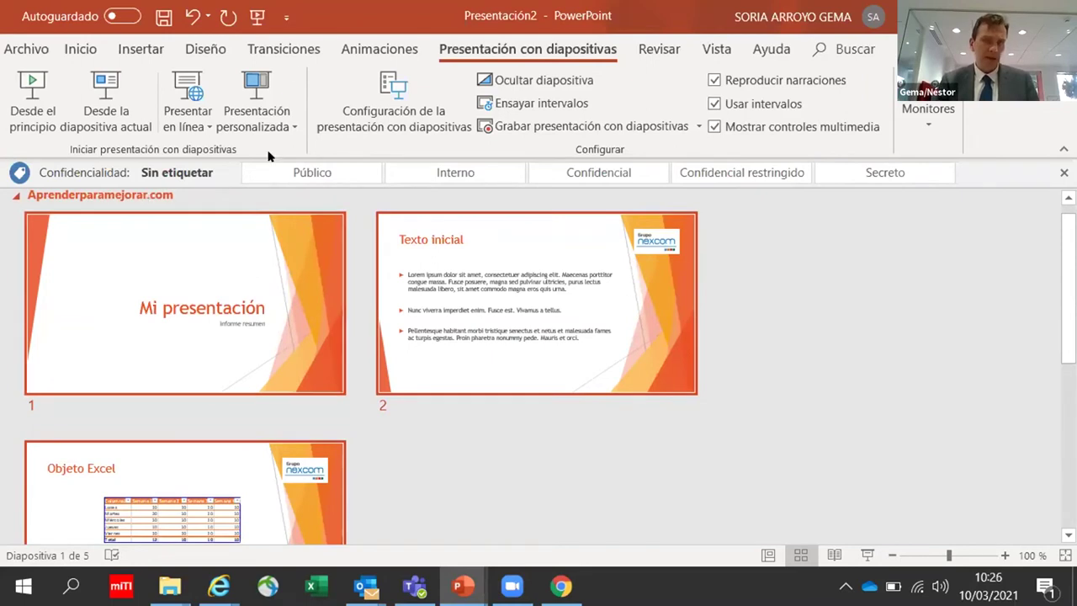
Step: Apply the Panal honeycomb transition from the Transiciones gallery to the selected slides
click(303, 47)
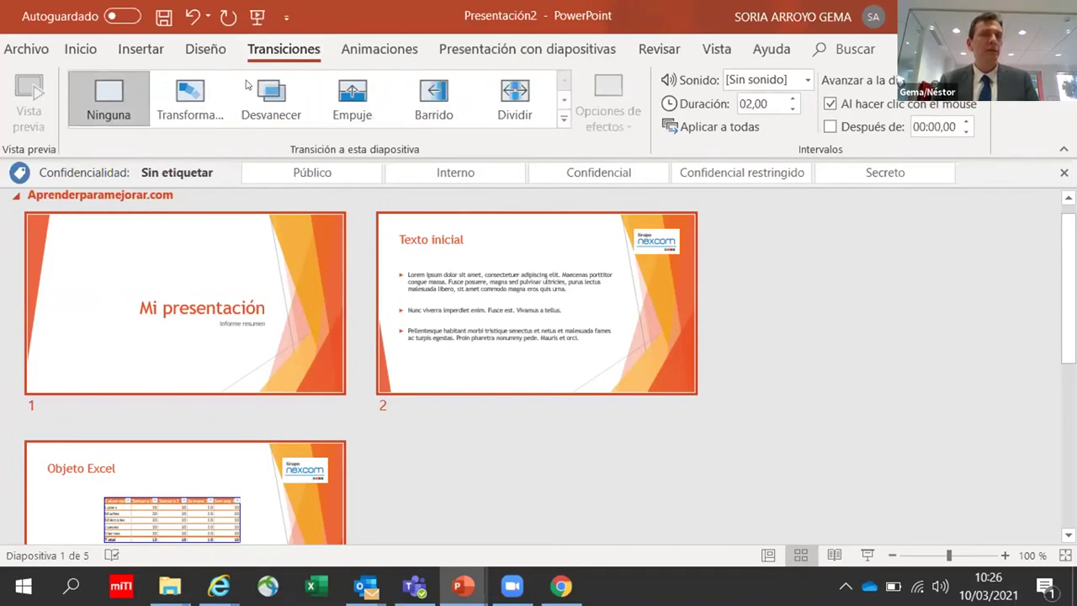
click(564, 121)
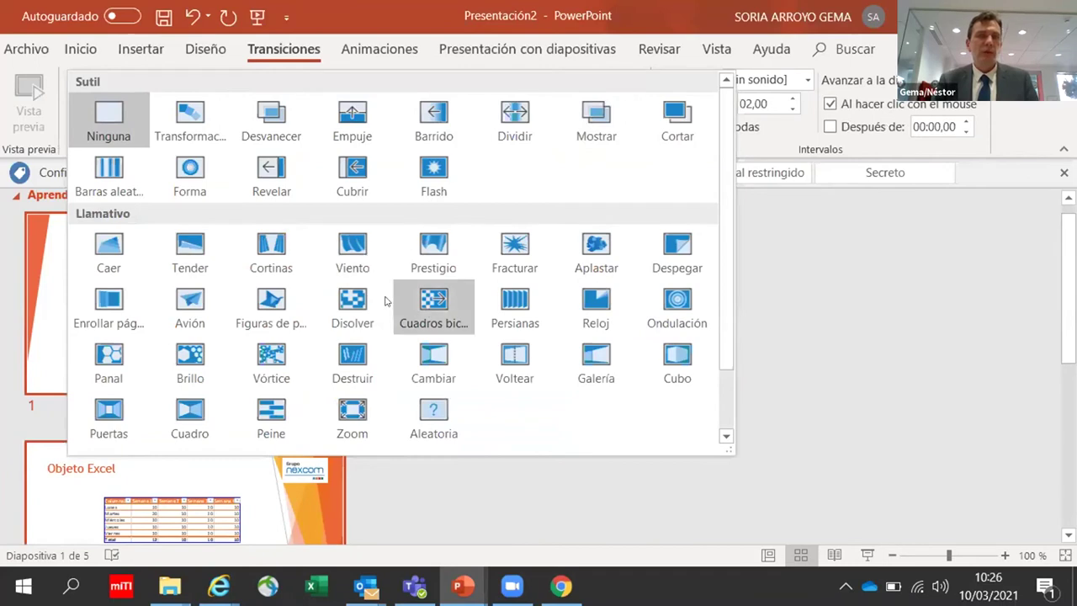
scroll(345, 299, down, 1)
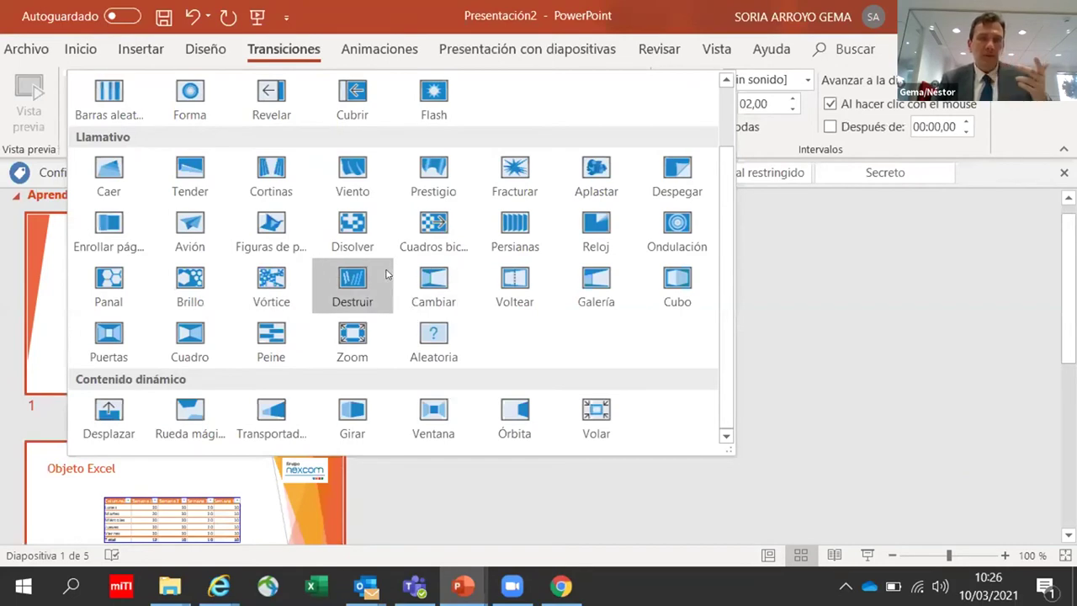
scroll(384, 273, up, 1)
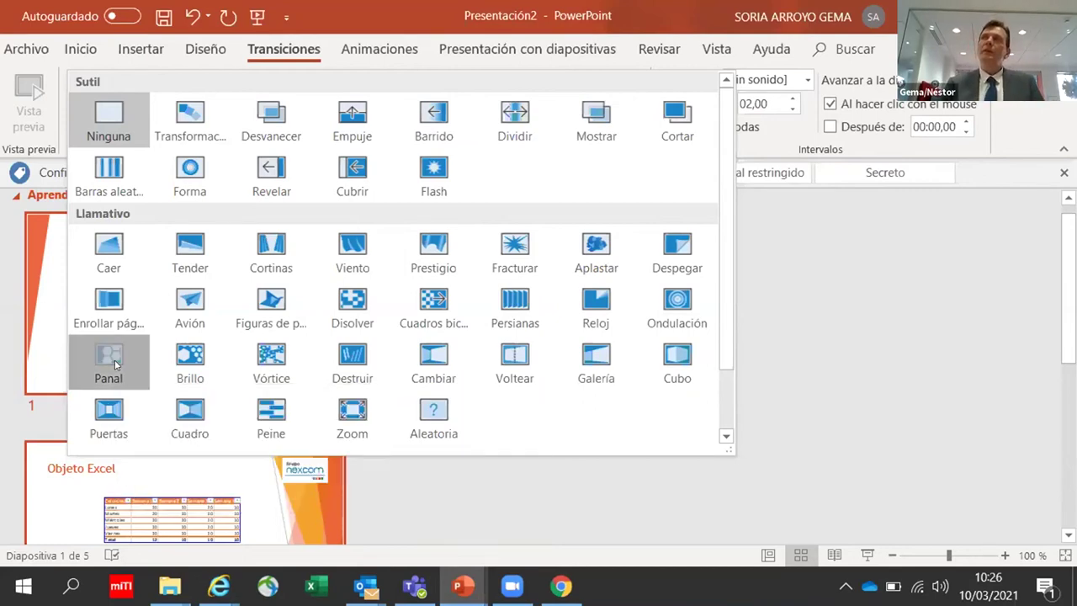
click(114, 362)
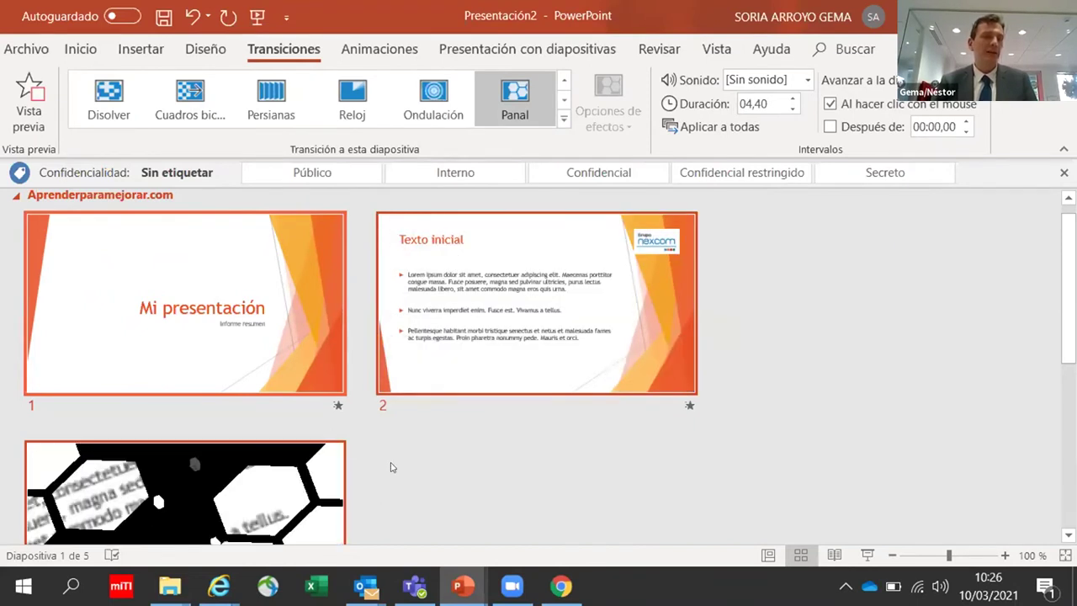
Step: Shorten the Panal transition duration to 02,00 with the Duración spinner
scroll(391, 467, down, 2)
scroll(209, 420, down, 3)
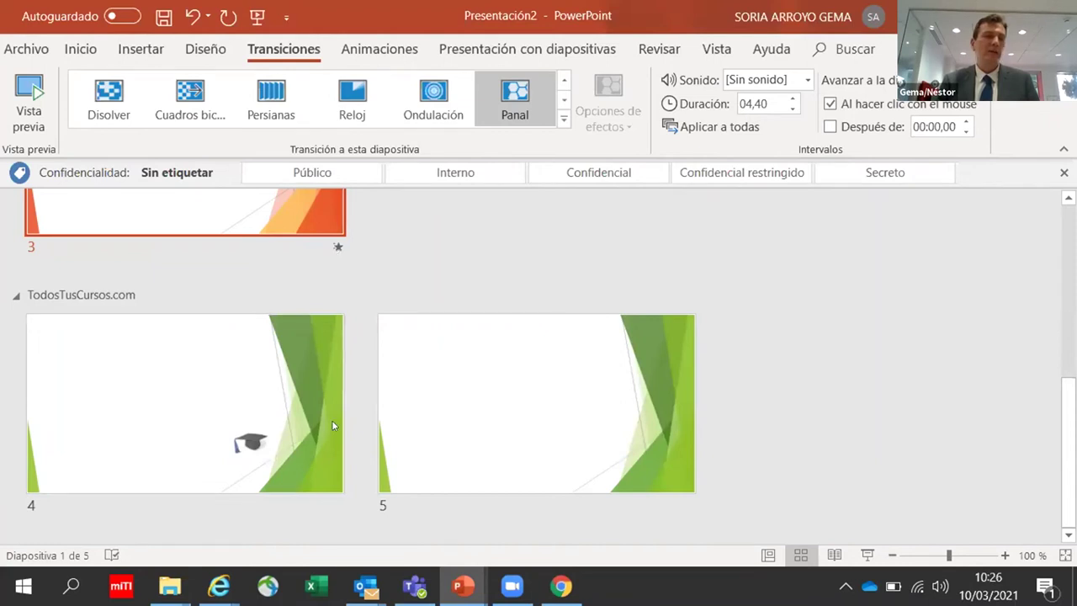
scroll(332, 425, up, 5)
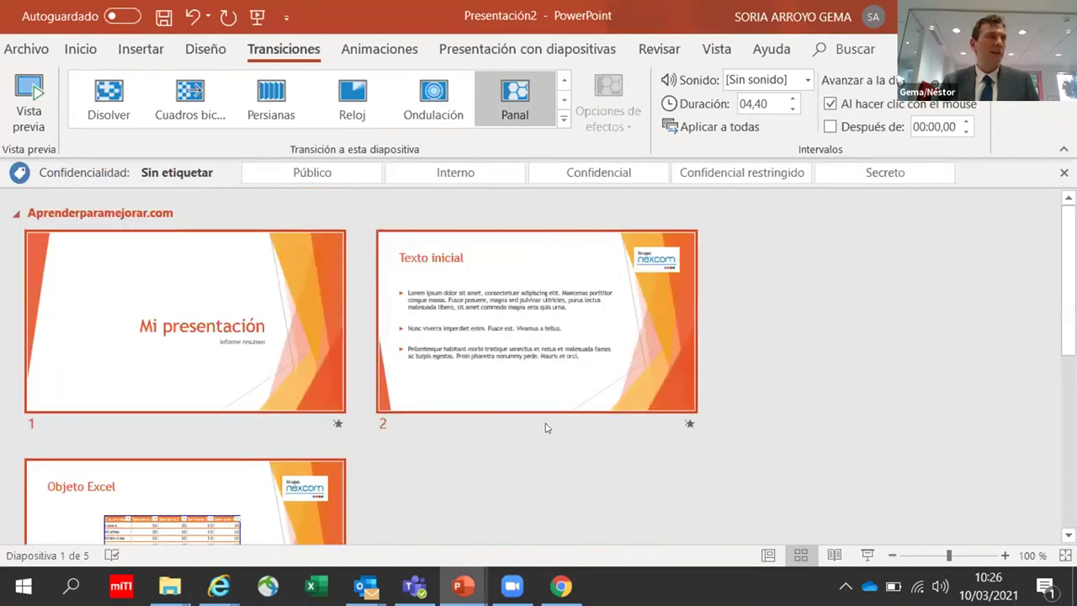
scroll(544, 429, down, 5)
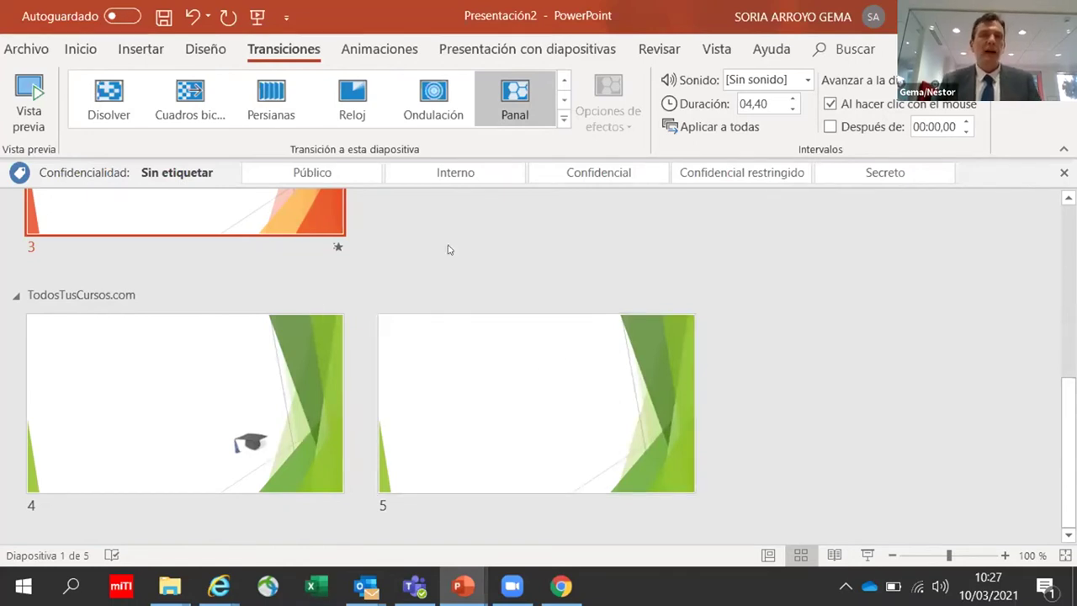
scroll(446, 248, up, 5)
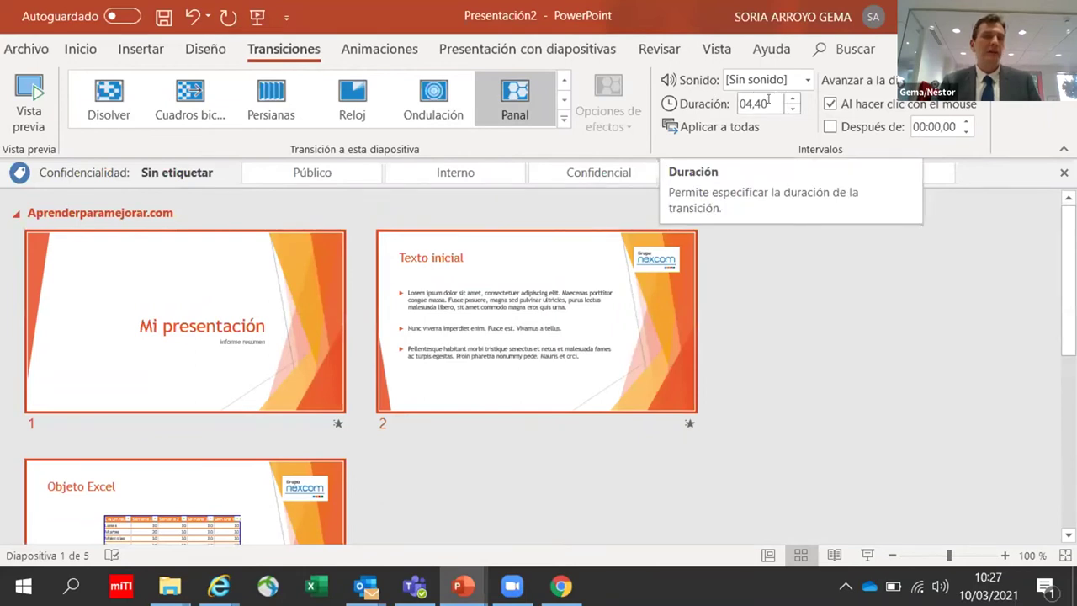
click(790, 110)
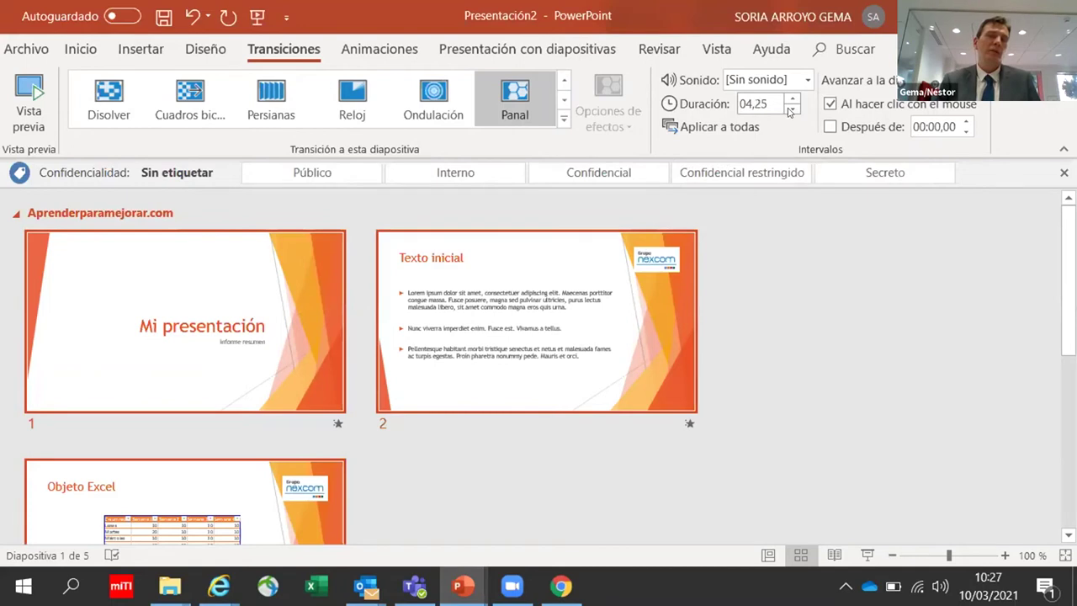
click(791, 111)
click(791, 110)
click(791, 110)
click(790, 110)
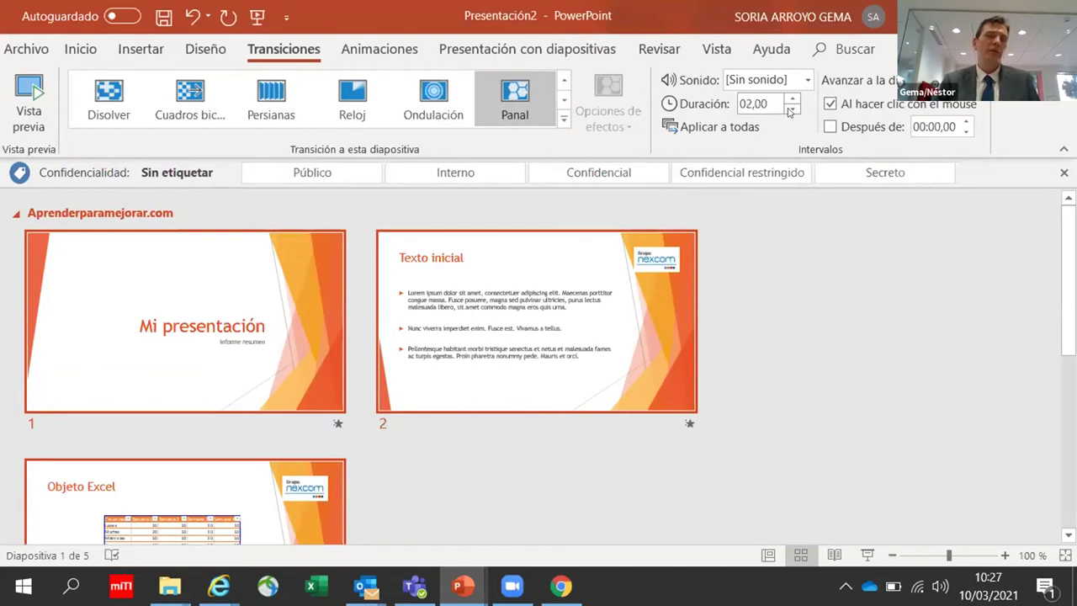
click(791, 110)
click(792, 101)
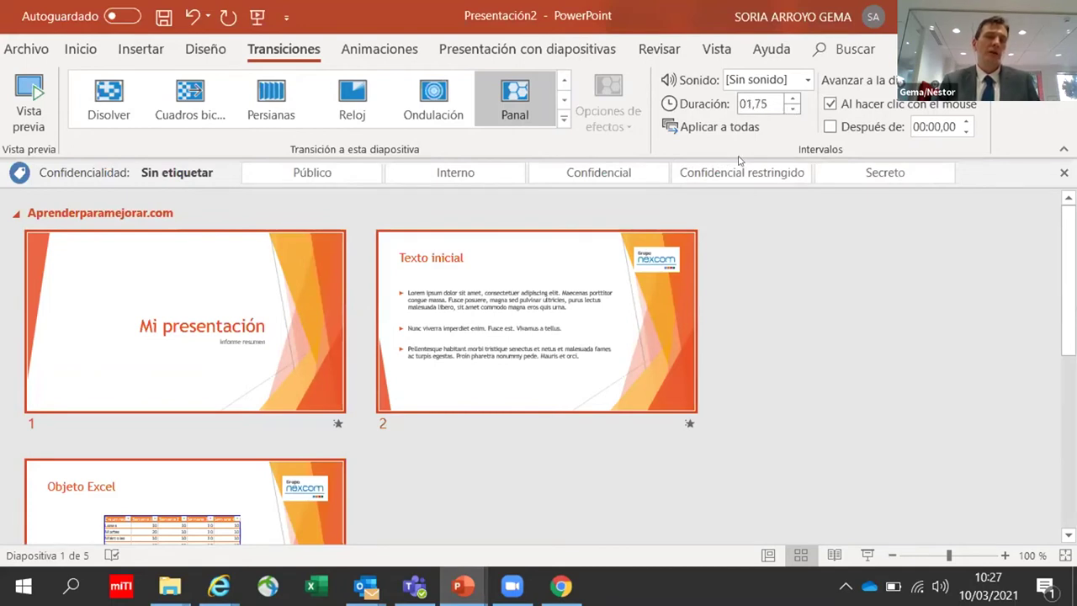
Step: Run the slideshow from the first slide, advance two slides, and exit it
key(F5)
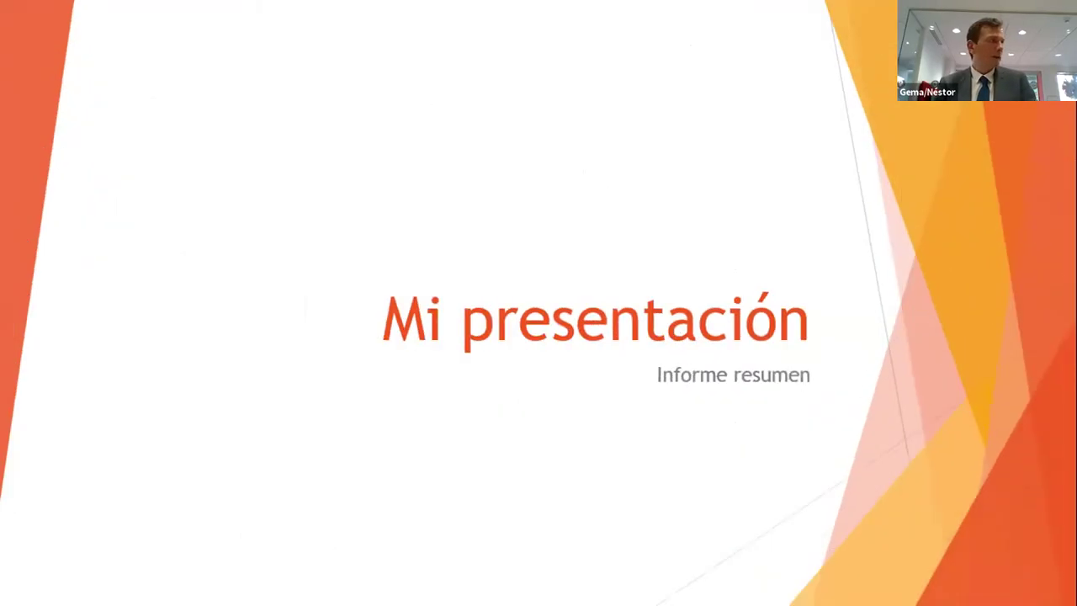
key(Right)
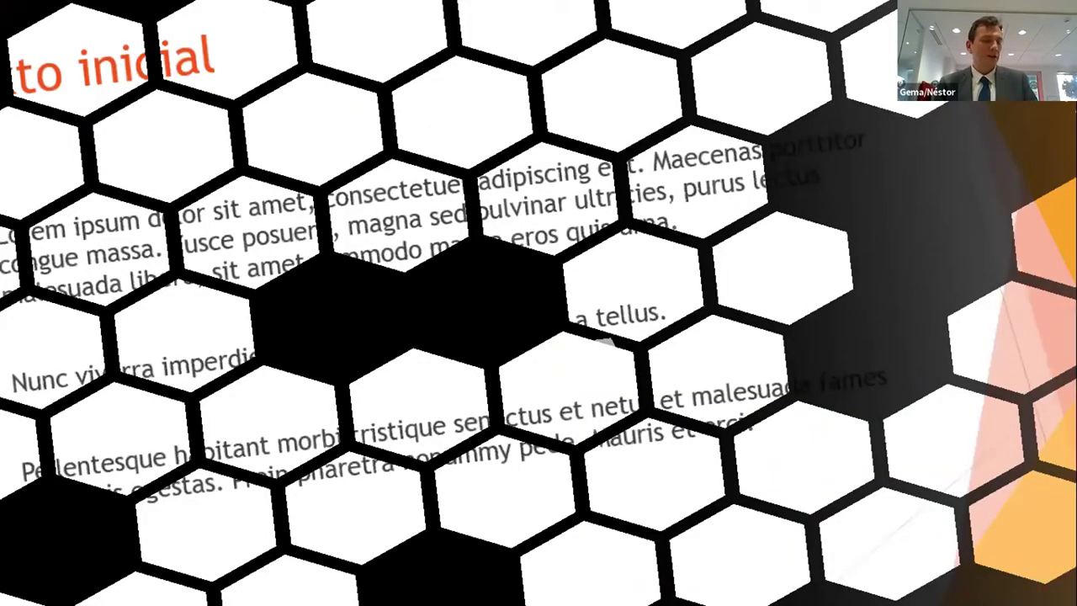
key(Right)
key(Right)
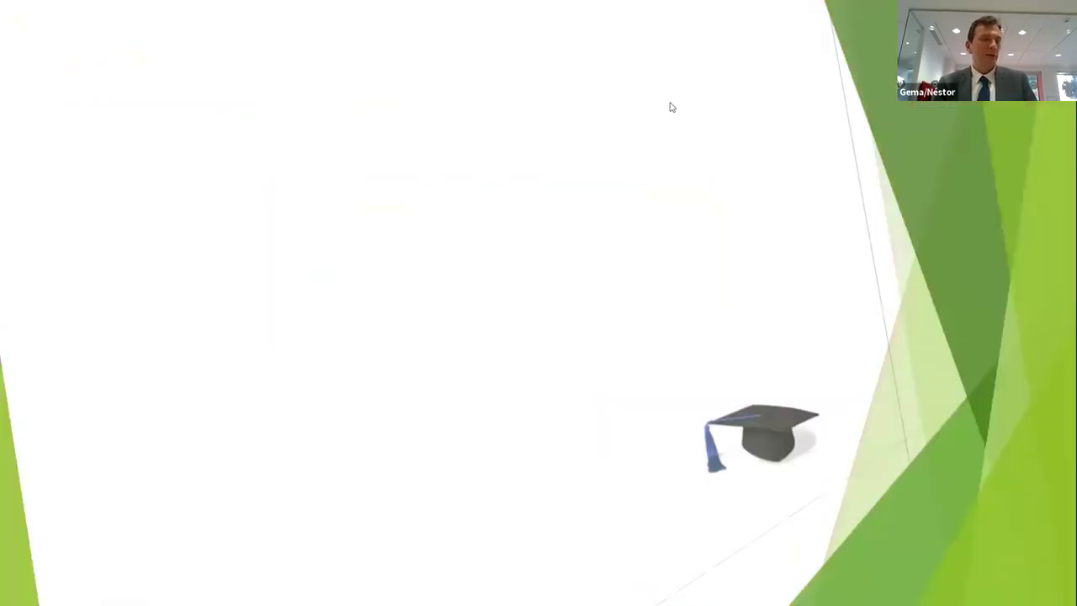
key(Escape)
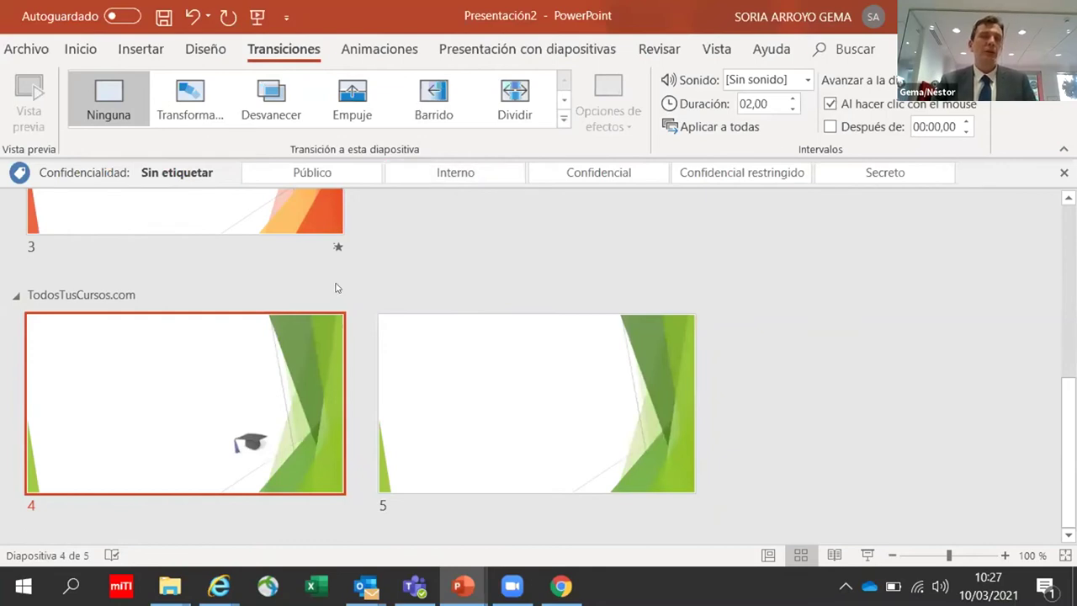
Step: Select slide 5 in Slide Sorter and open it in Normal view
scroll(225, 289, up, 5)
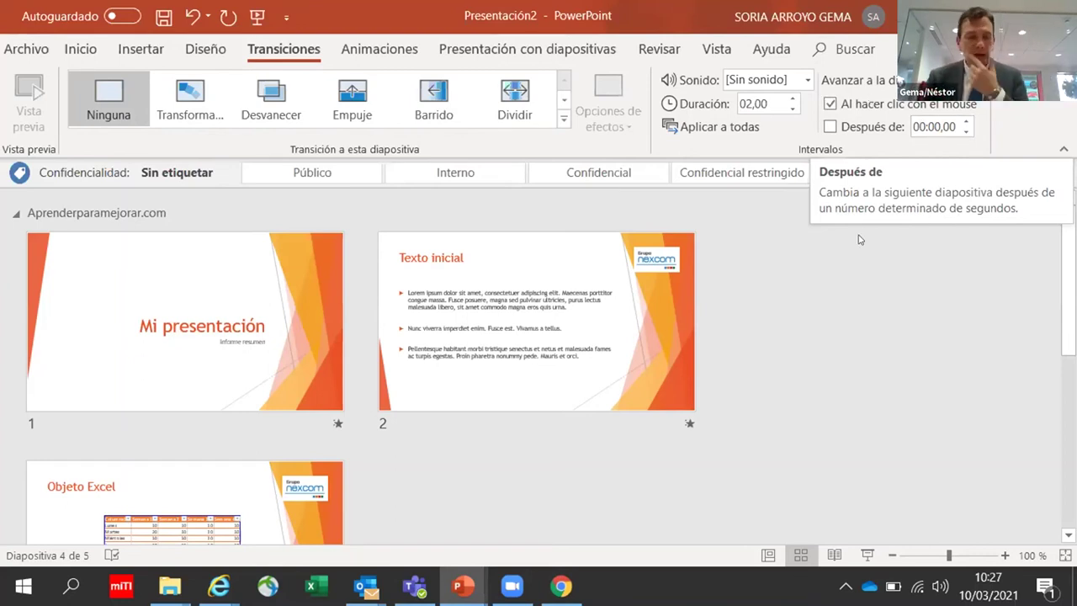
scroll(471, 318, down, 4)
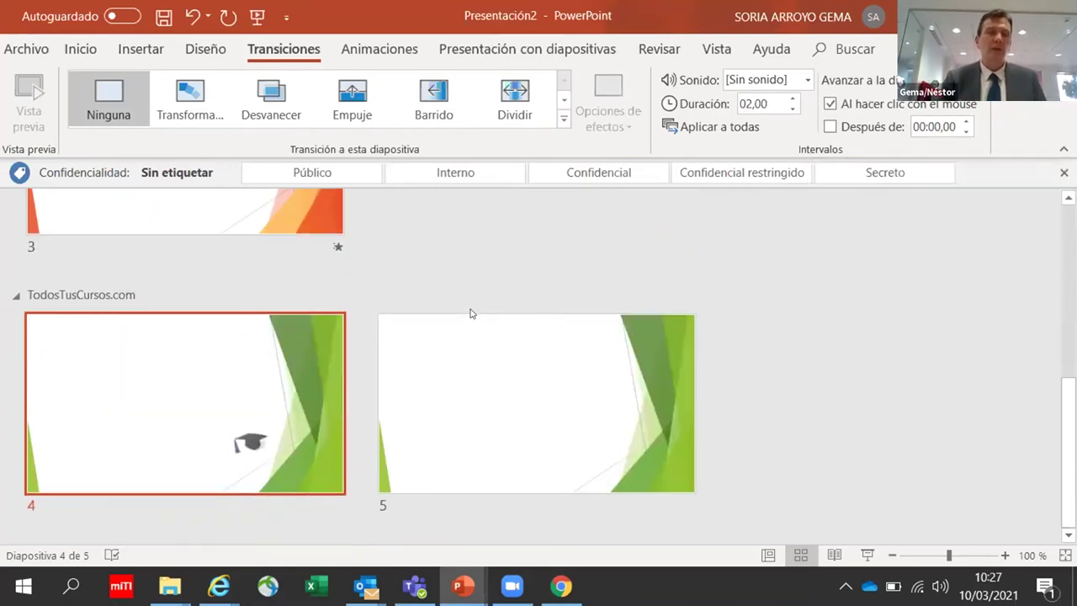
click(468, 375)
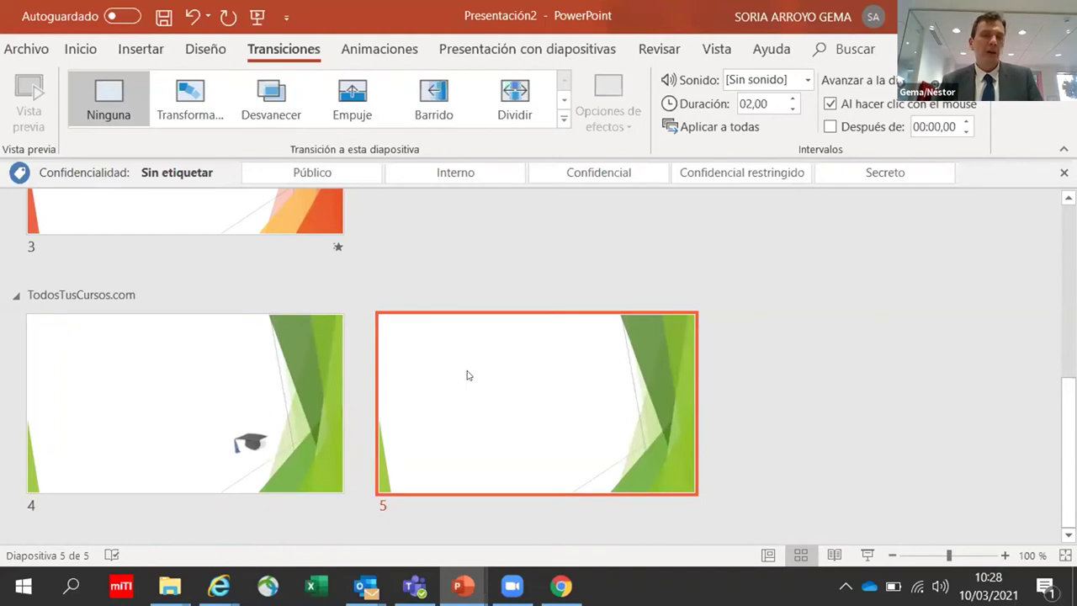
double_click(468, 375)
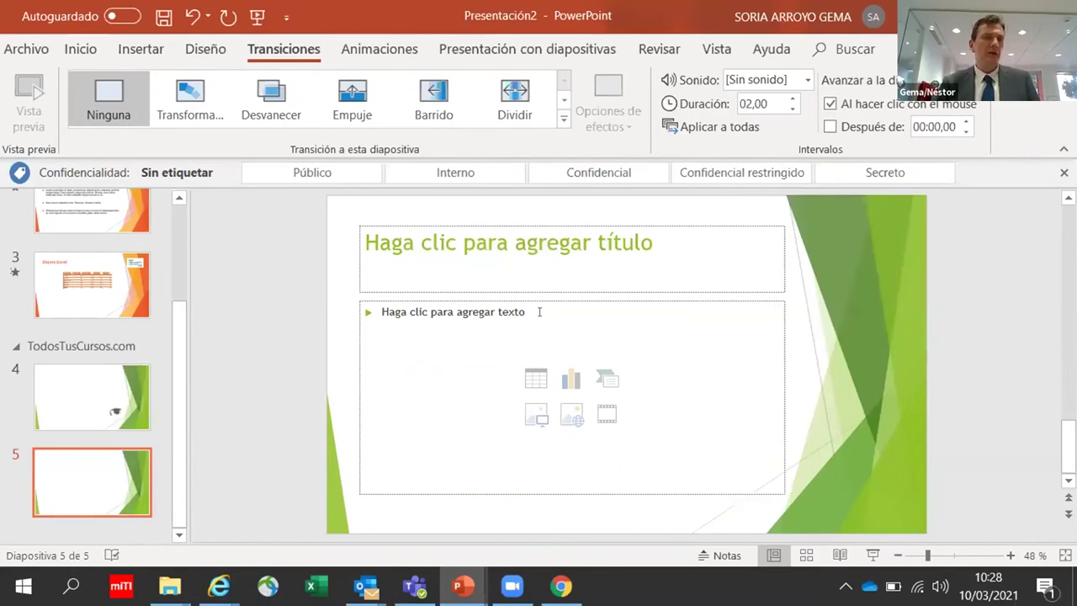
Step: Paste the graduation-cap image onto slide 5, keeping its title-only layout, and select the title placeholder
click(78, 48)
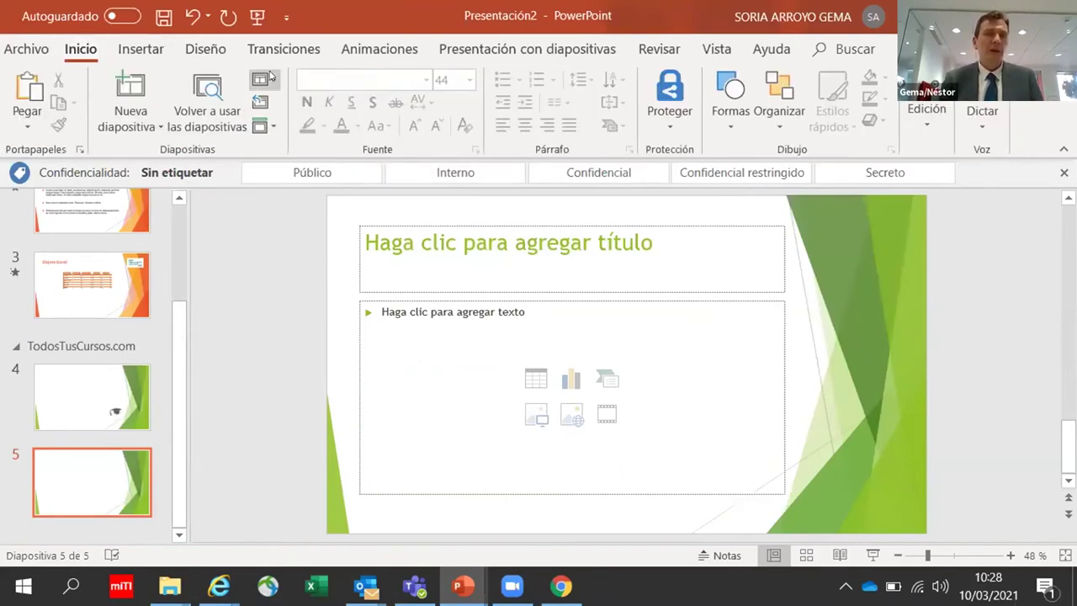
click(269, 78)
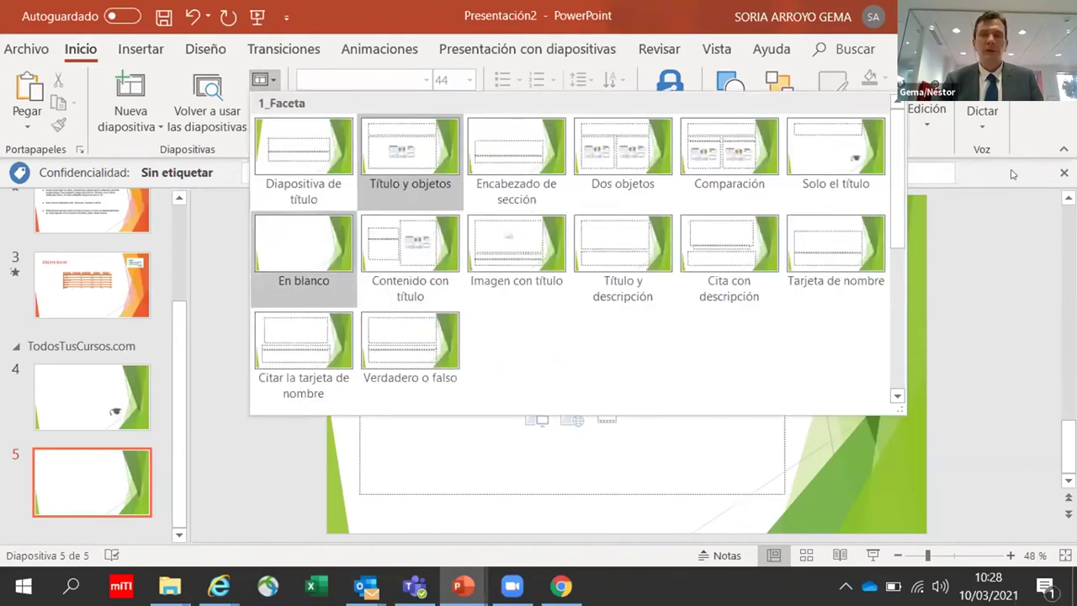
click(613, 258)
key(ctrl+v)
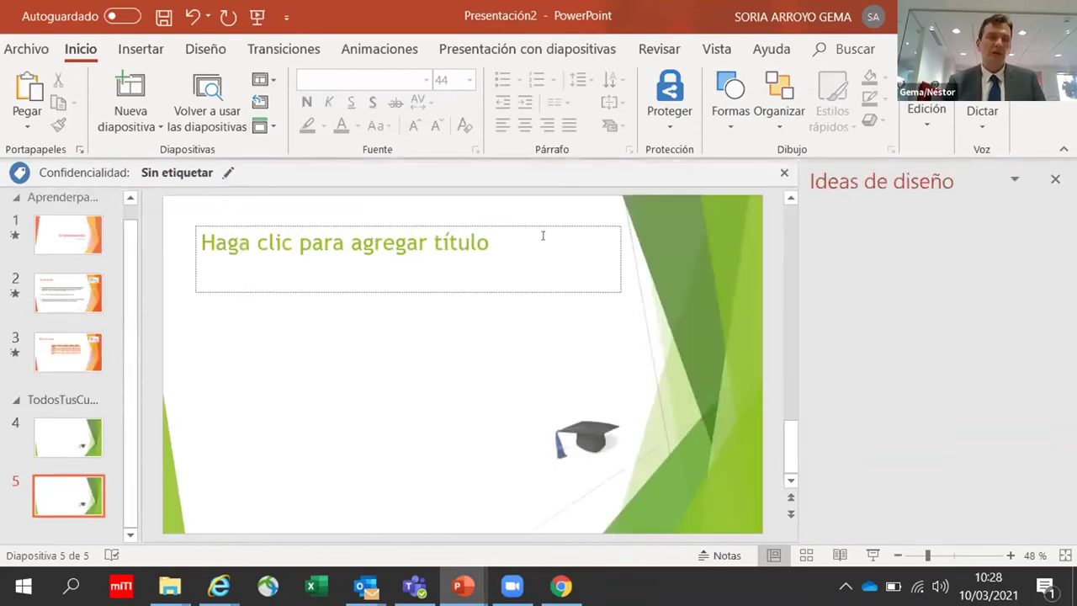
click(542, 236)
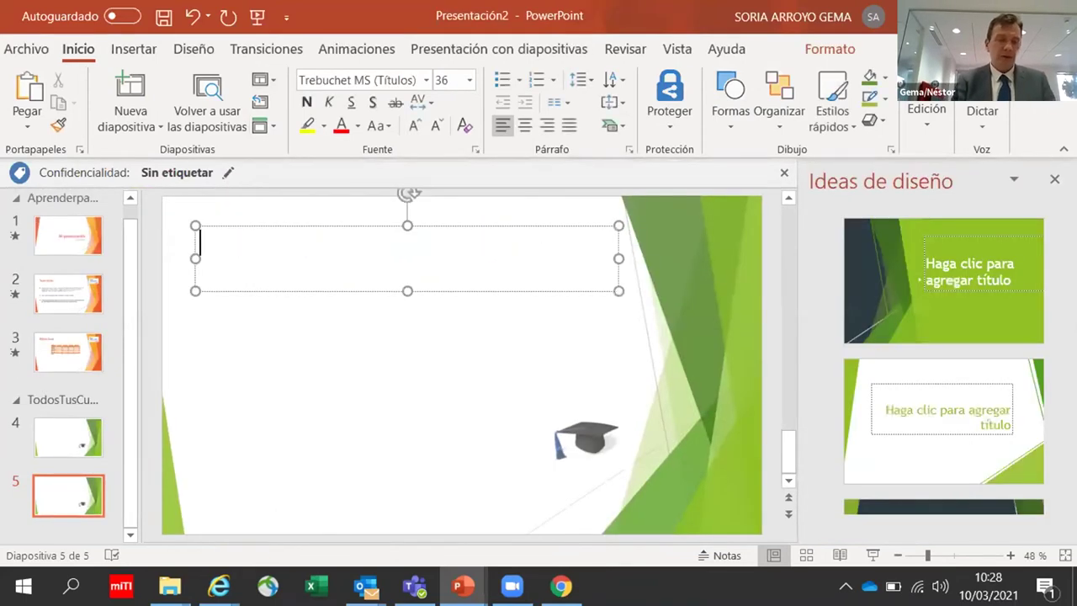
Step: Enter 'Animaciones' as slide 5's title
text(An)
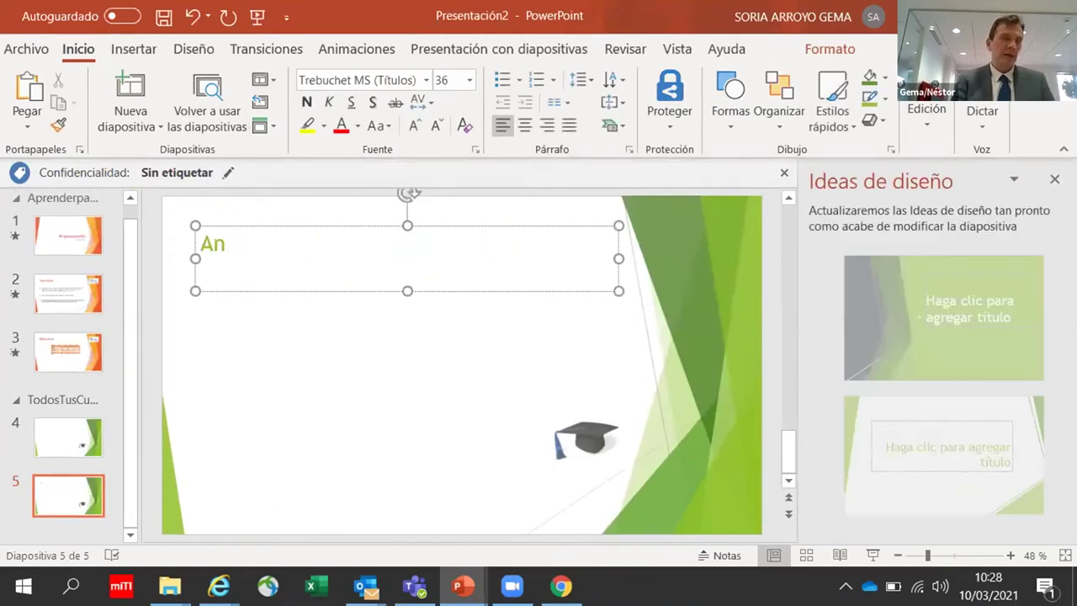
text(imaciones)
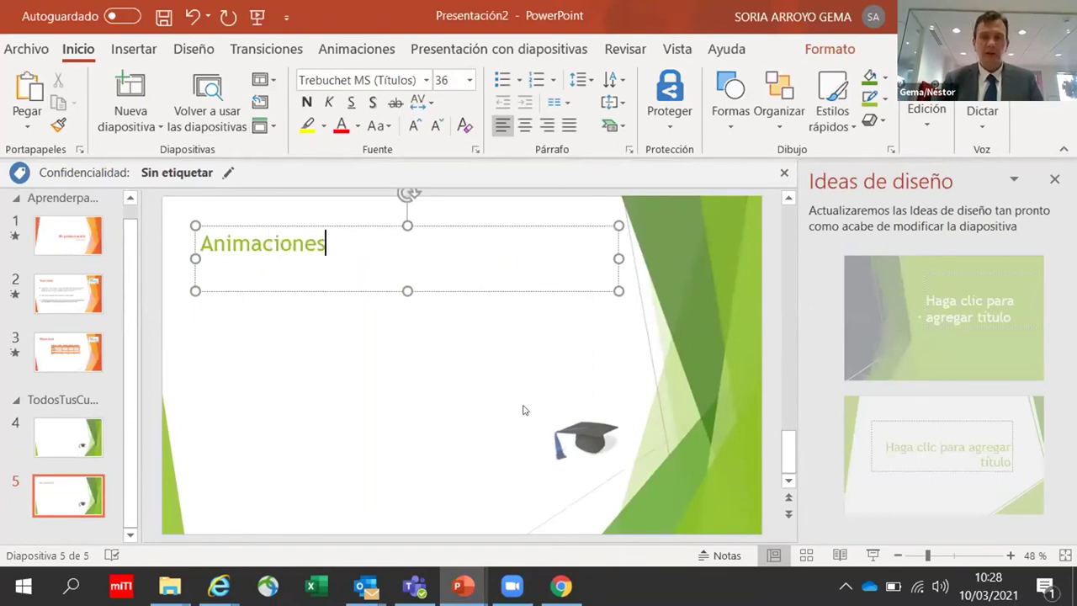
click(523, 410)
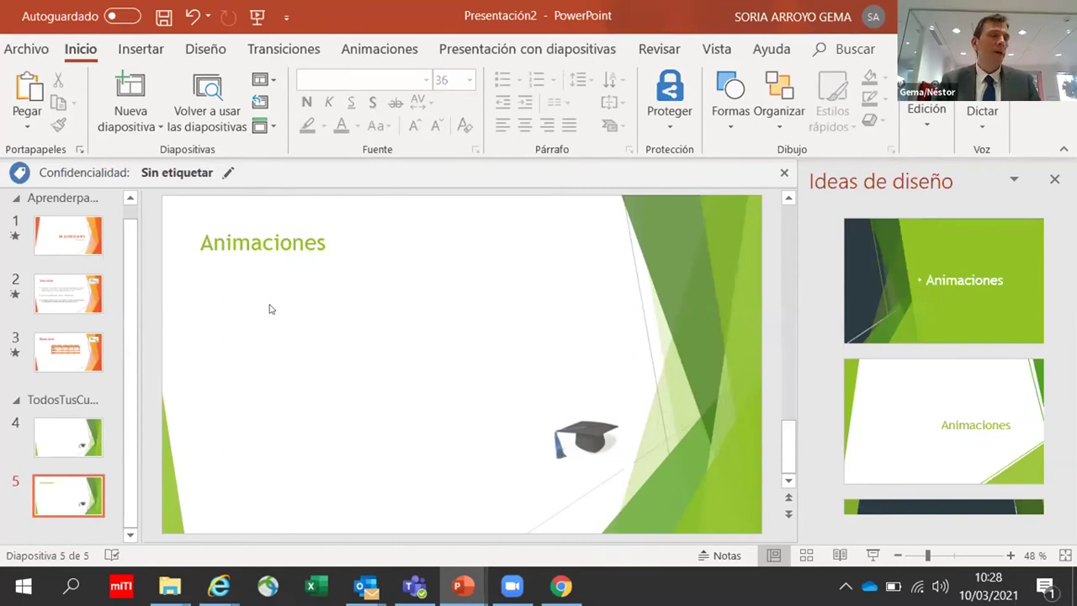
click(140, 49)
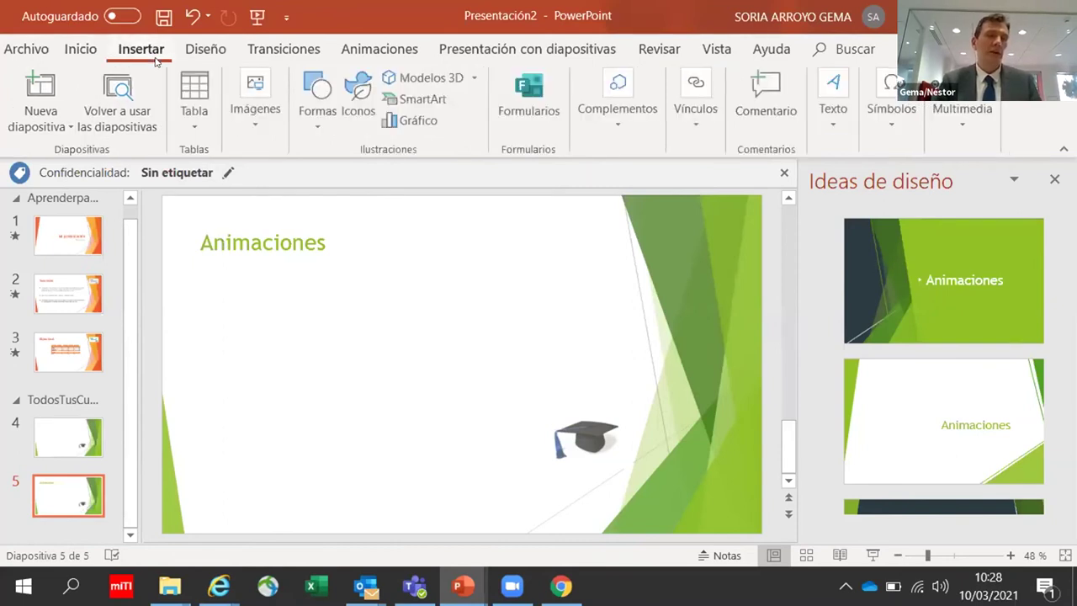
click(320, 101)
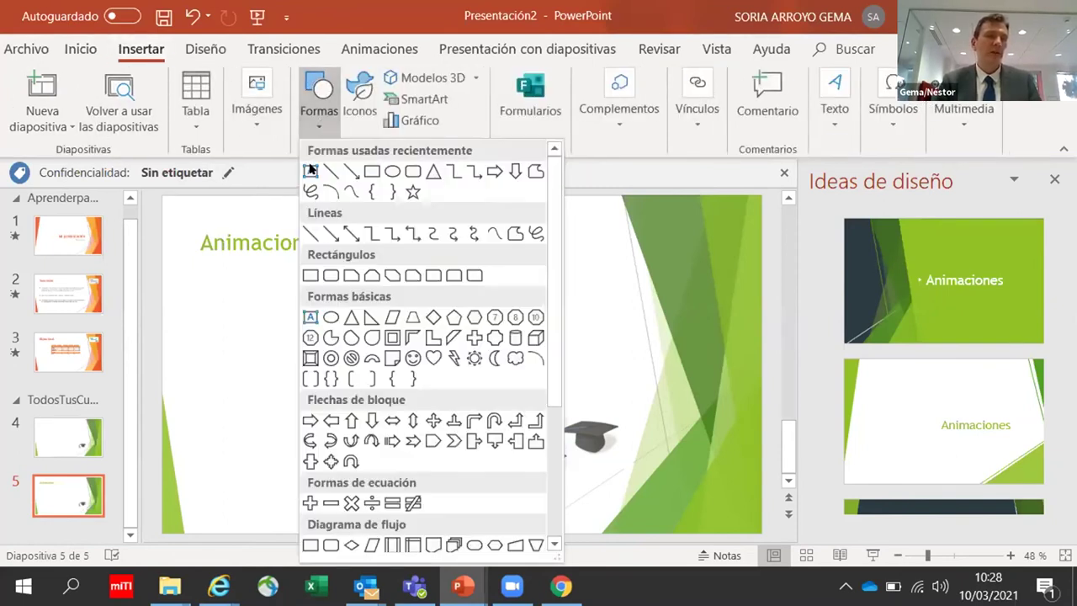
scroll(419, 297, down, 1)
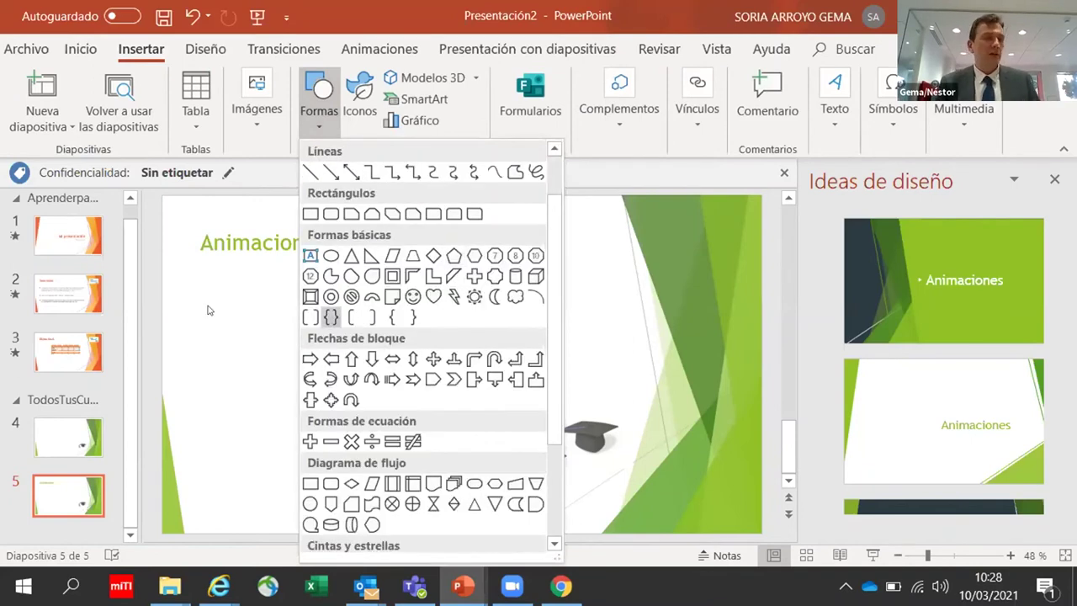
click(219, 314)
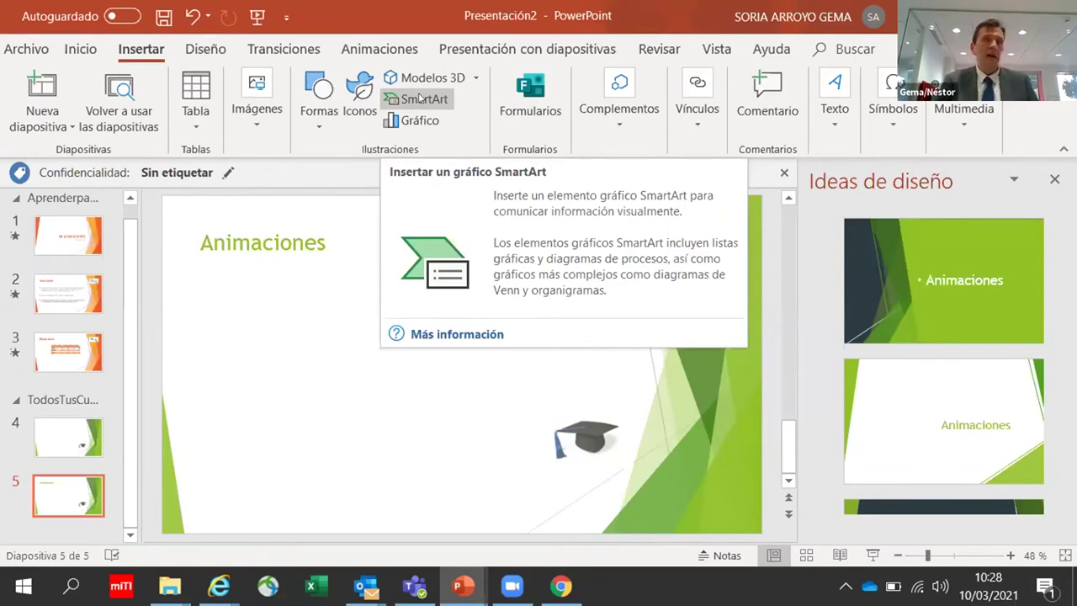
Step: Insert a Lista de bloques básica SmartArt after previewing list and cycle layouts
click(419, 99)
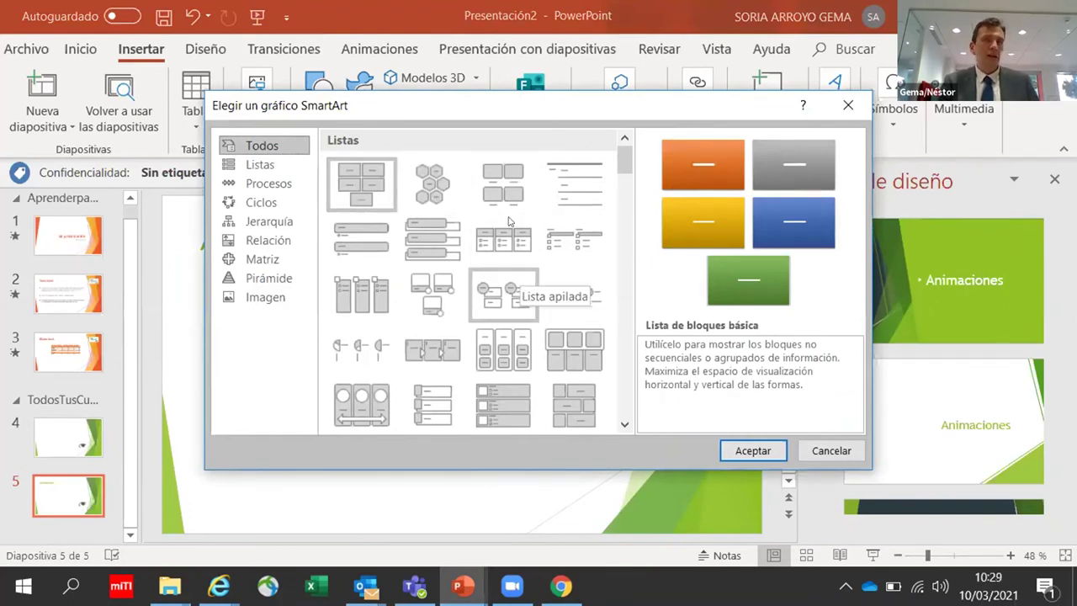
click(495, 187)
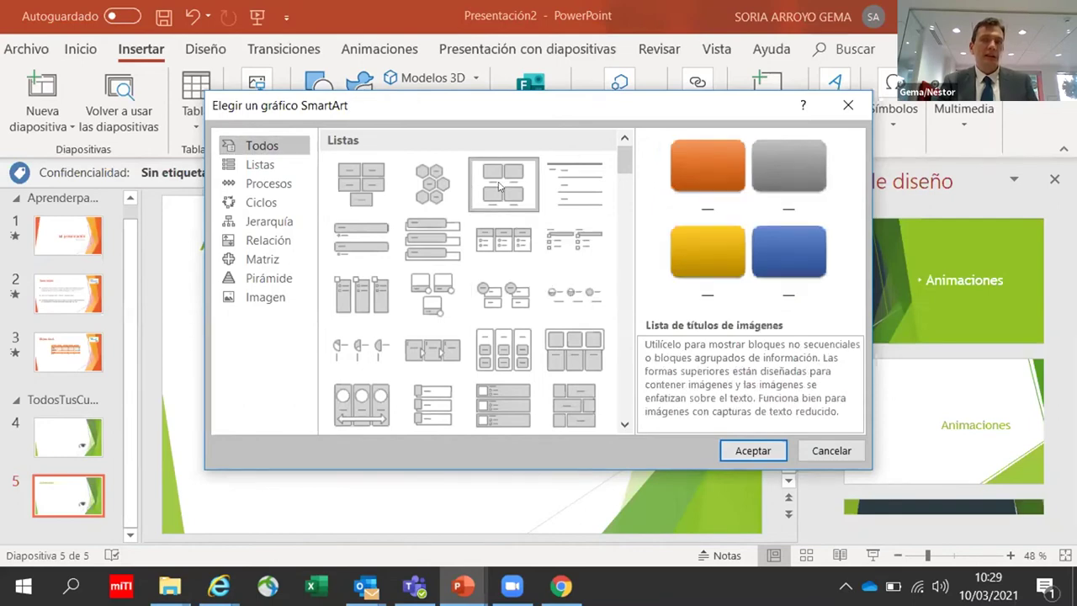
click(502, 296)
click(258, 206)
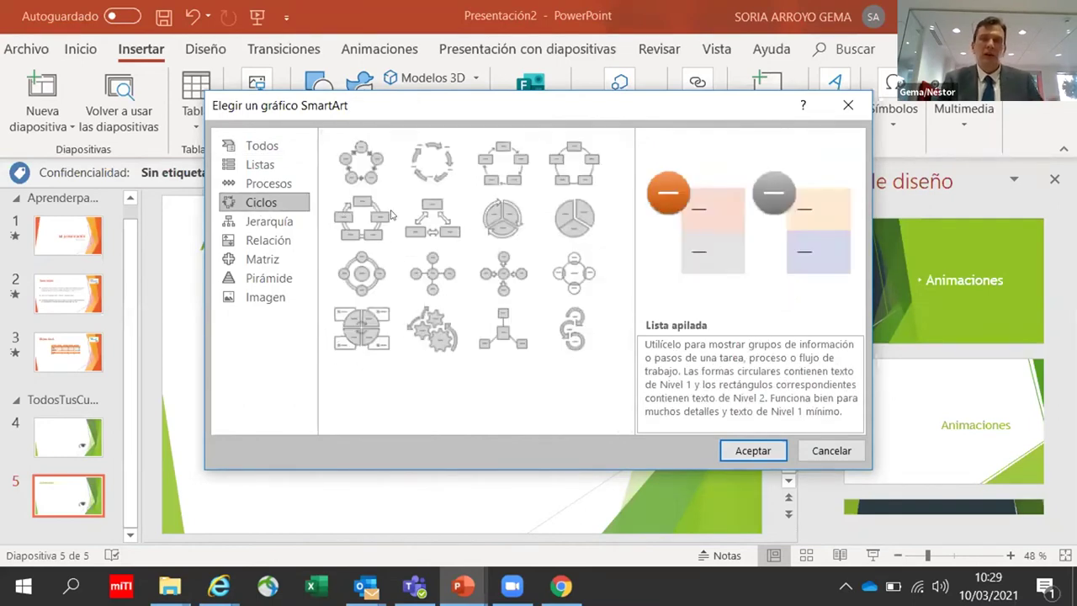
click(360, 178)
click(260, 165)
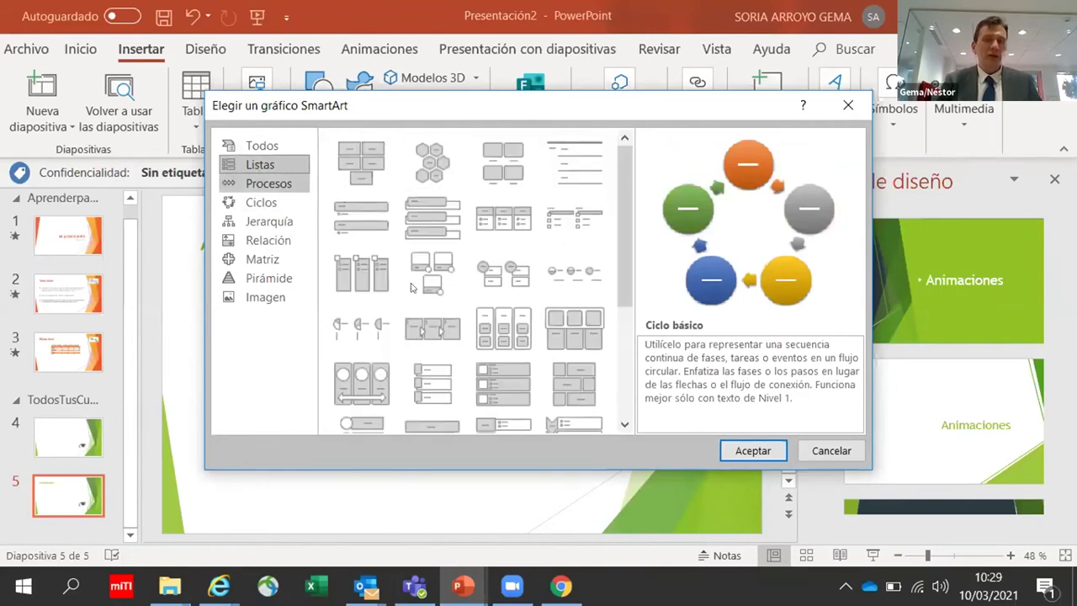
click(368, 162)
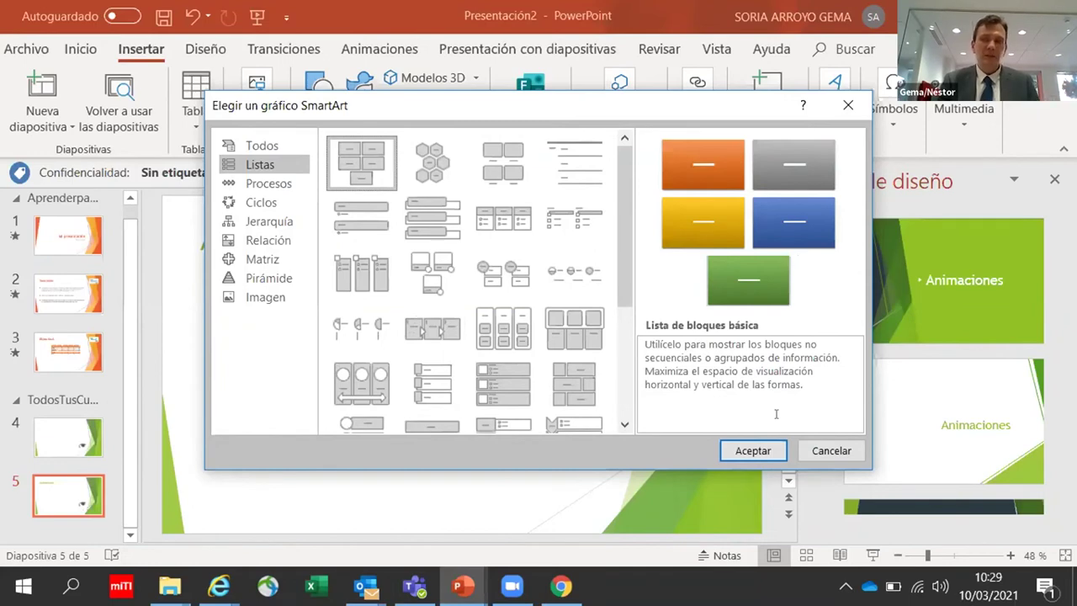
click(752, 453)
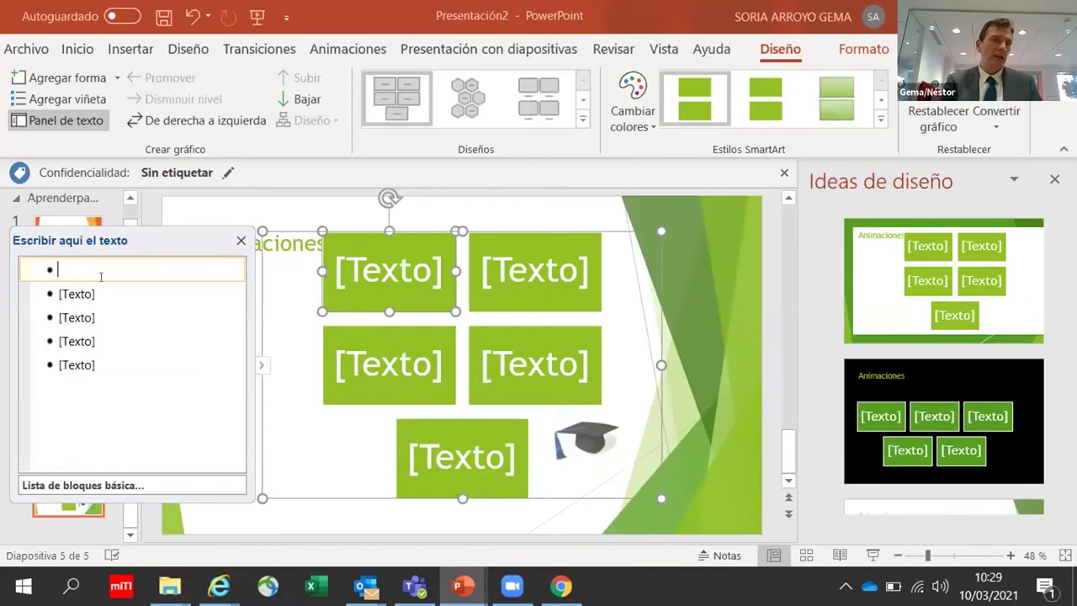
Step: Fill the SmartArt with three entries: Todostuscursos.com, Aprenderparamejorar.com and Gruponexcom.com
key(Delete)
key(Delete)
key(Delete)
key(Delete)
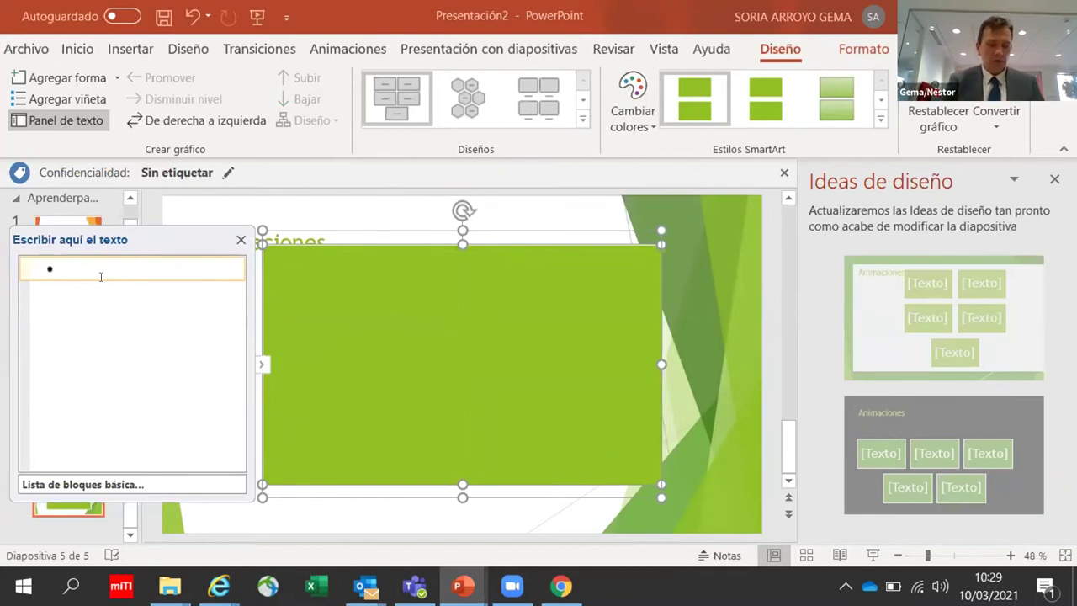
text(Tod)
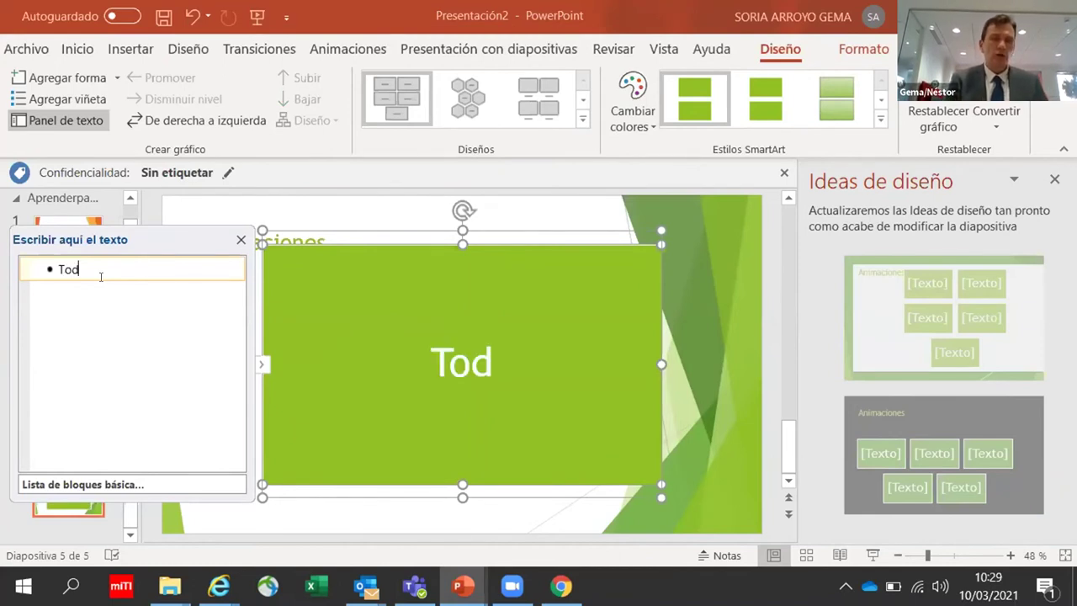
text(ostusucr)
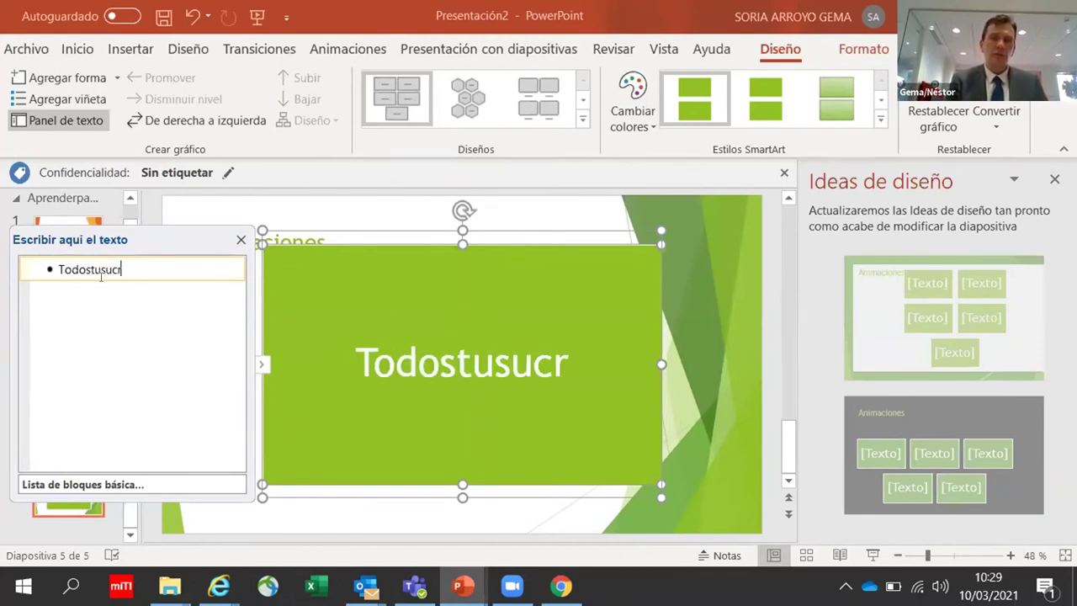
key(BackSpace)
key(BackSpace)
key(BackSpace)
text(cursos.co)
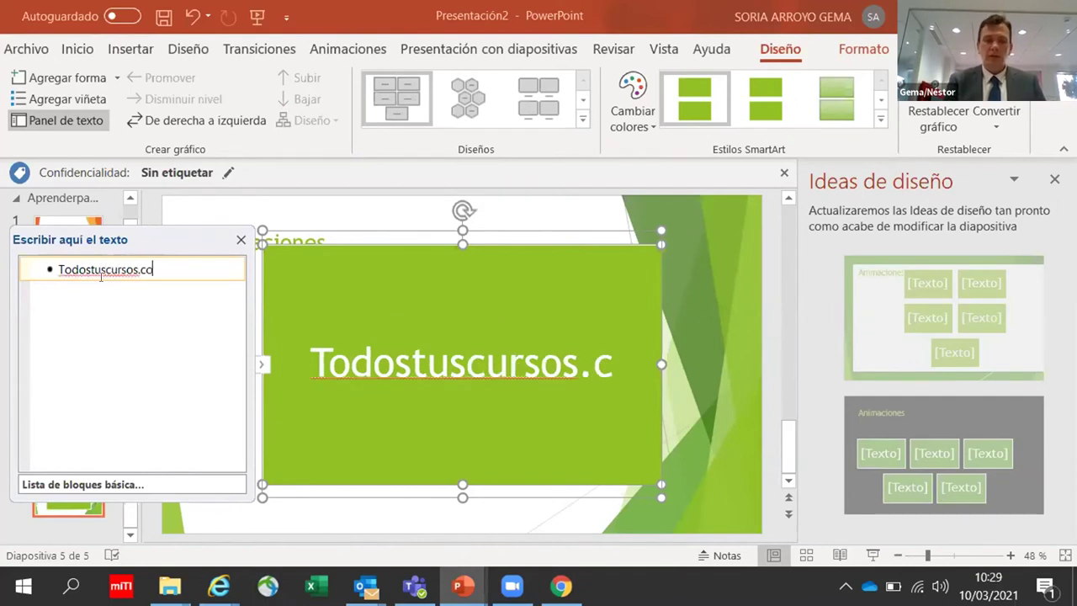
text(m)
key(Return)
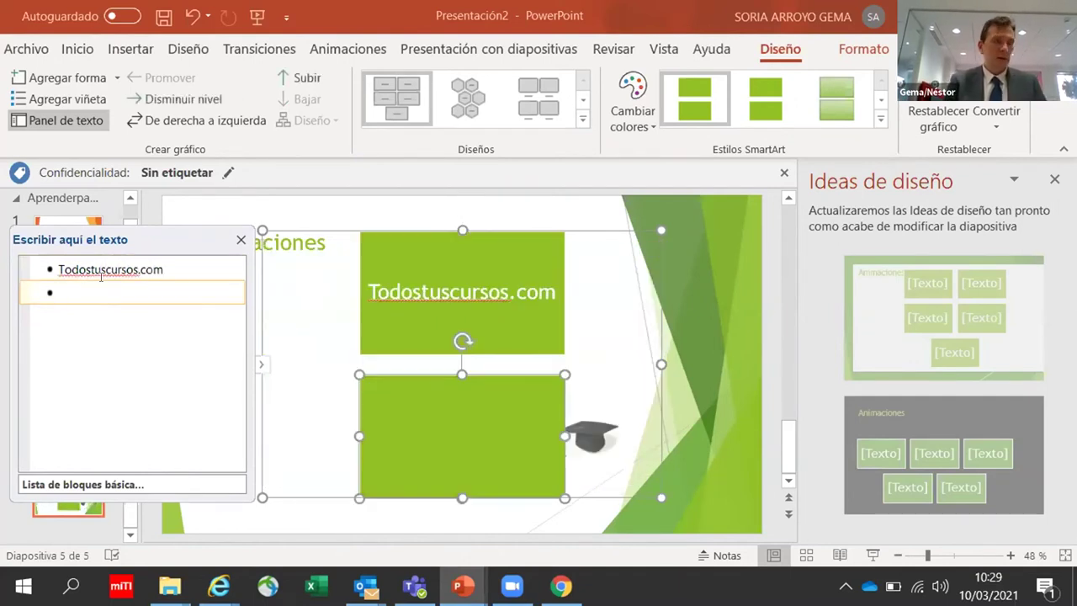
text(Apren)
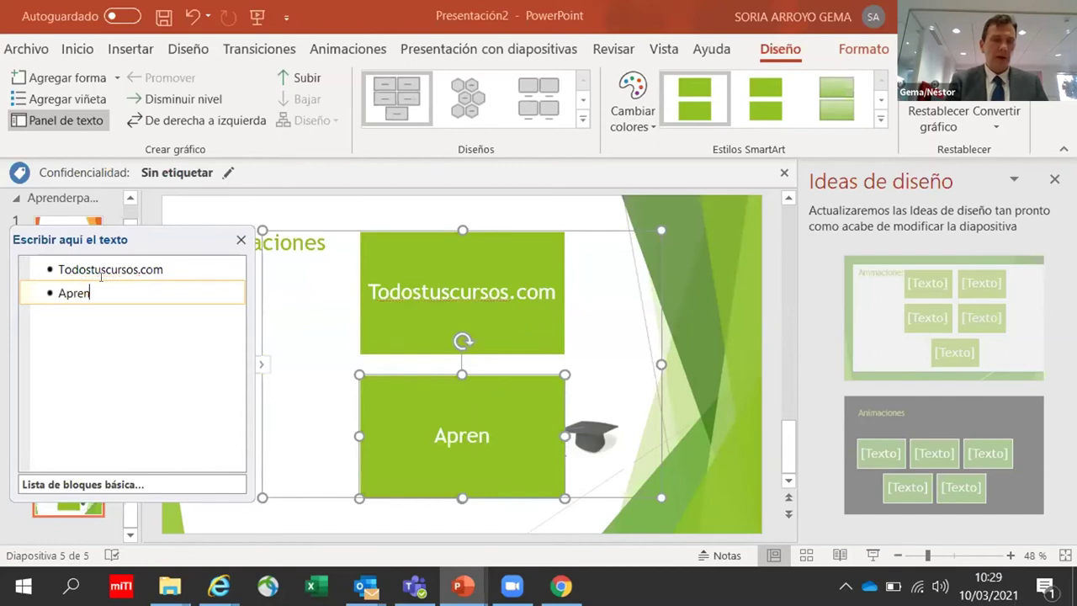
text(derpara)
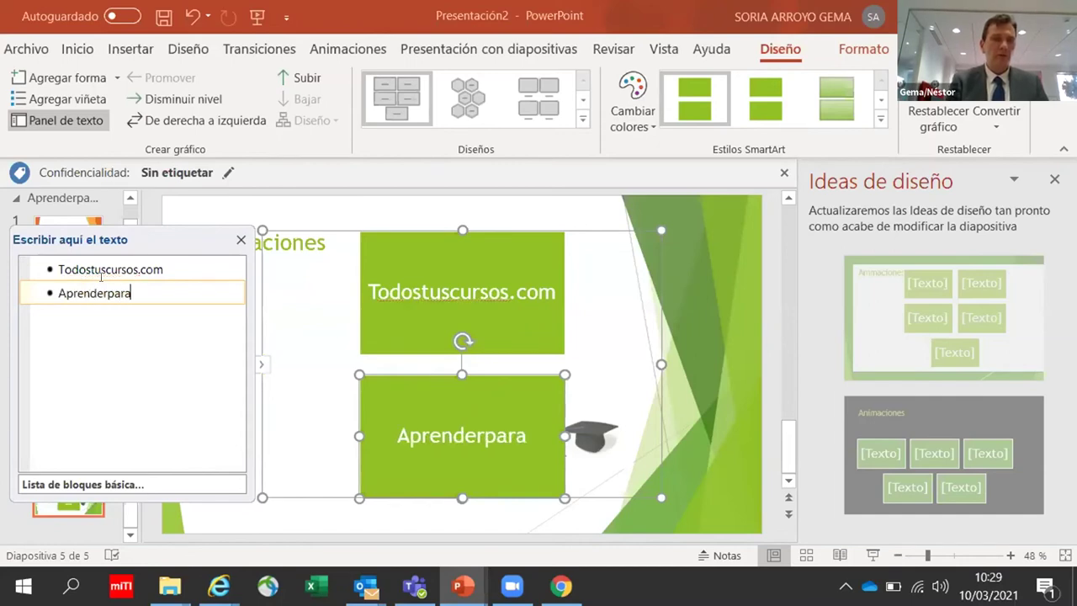
text(mejorar.com)
key(Return)
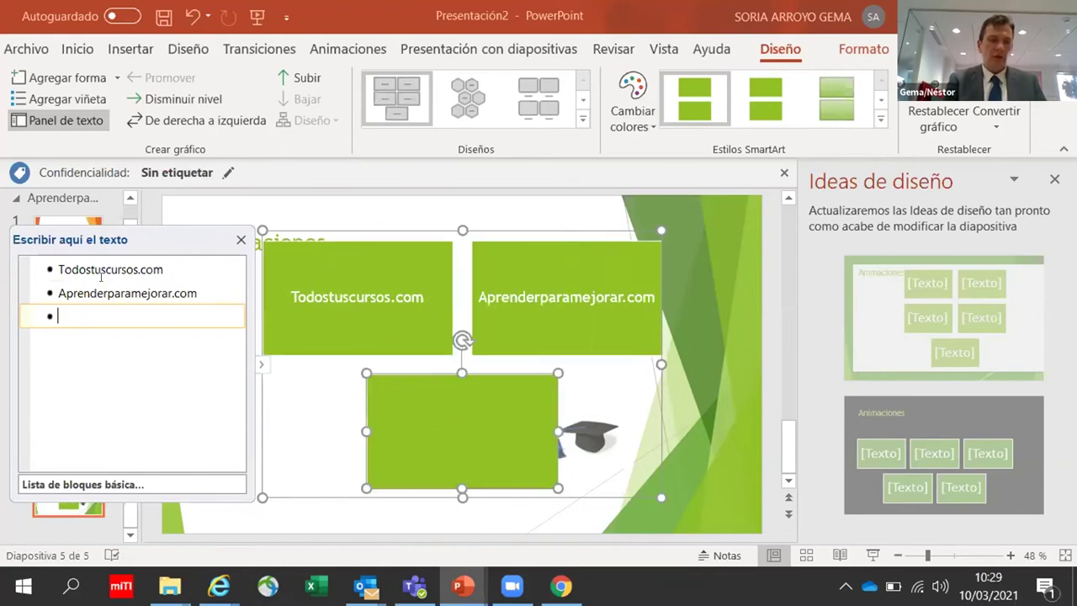
text(Gruponexc)
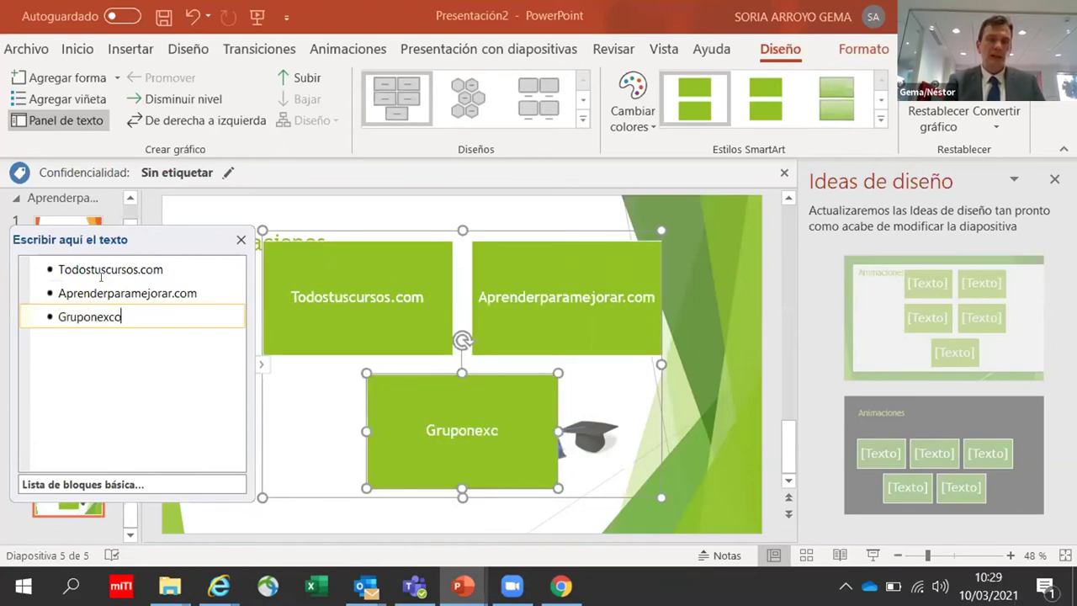
text(om.com)
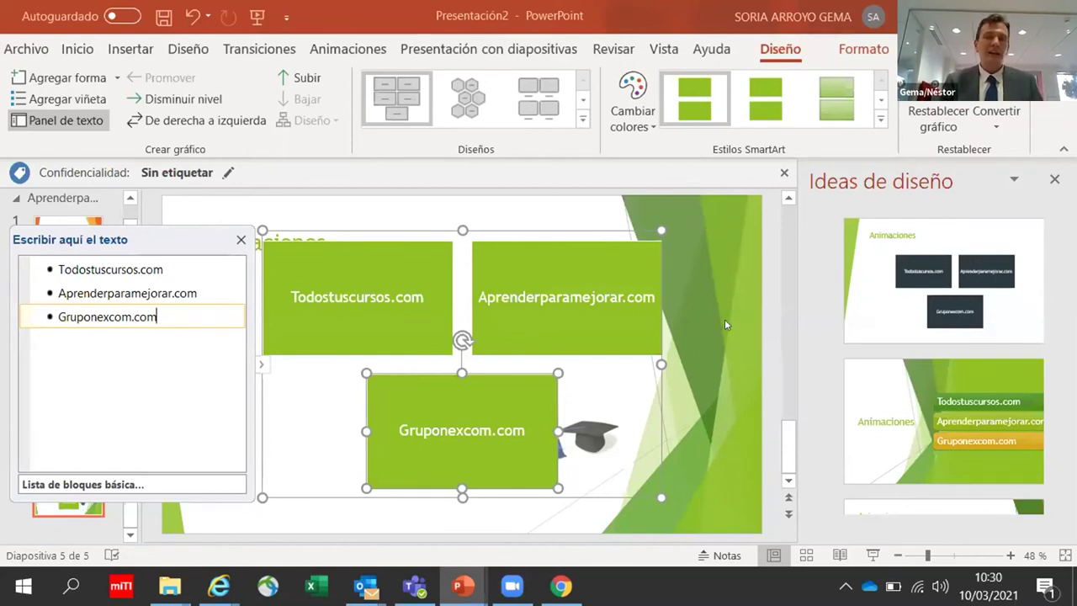
Step: Shrink the SmartArt from its top-left corner and move it right under the Animaciones title
click(609, 235)
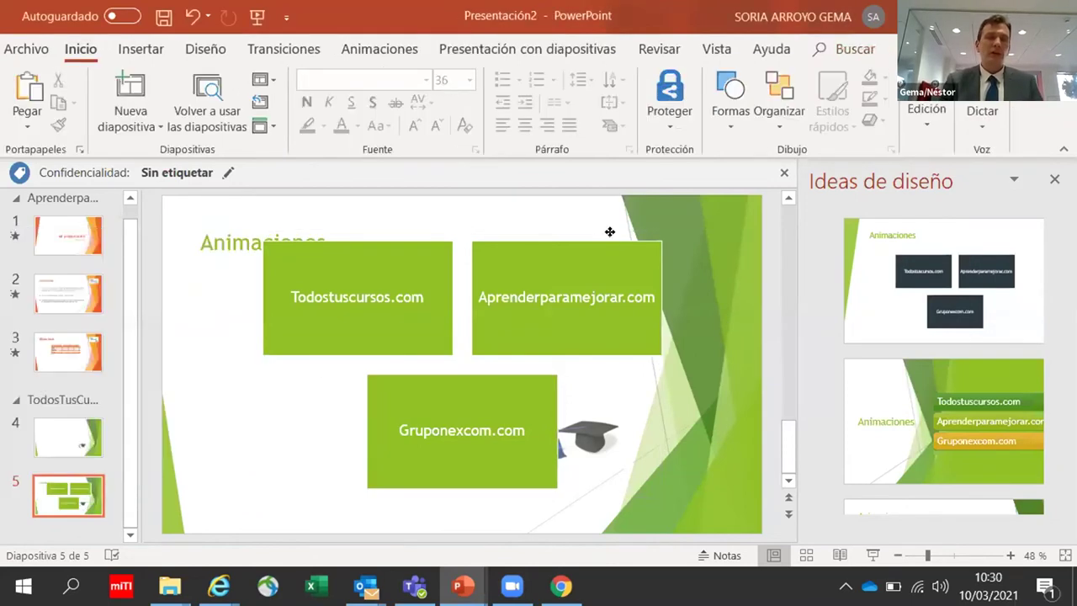
click(261, 365)
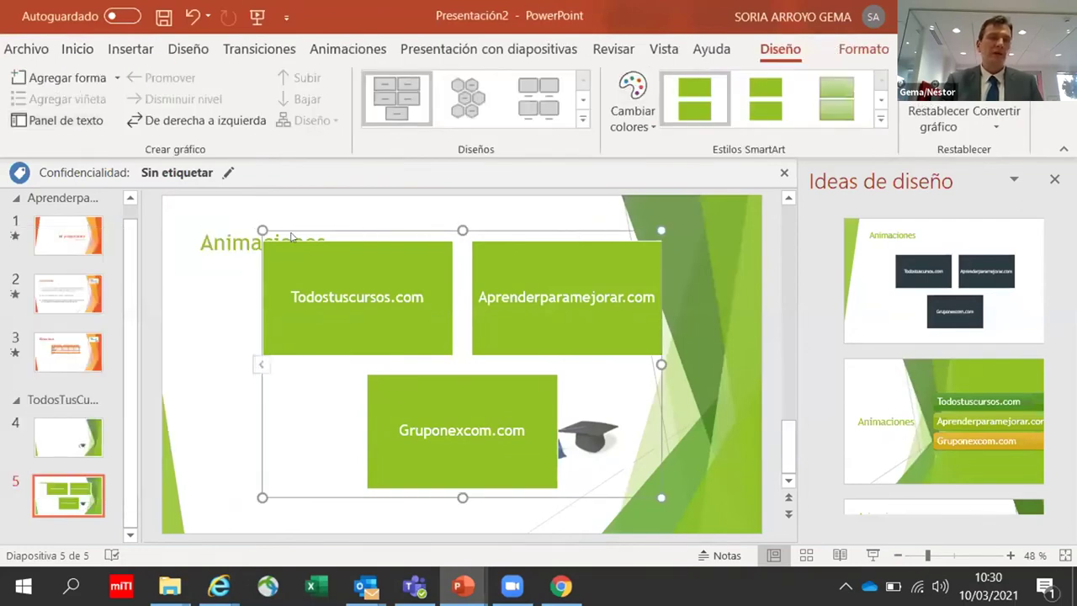
mouse_move(286, 228)
mouse_down()
mouse_move(410, 274)
mouse_move(303, 279)
mouse_up()
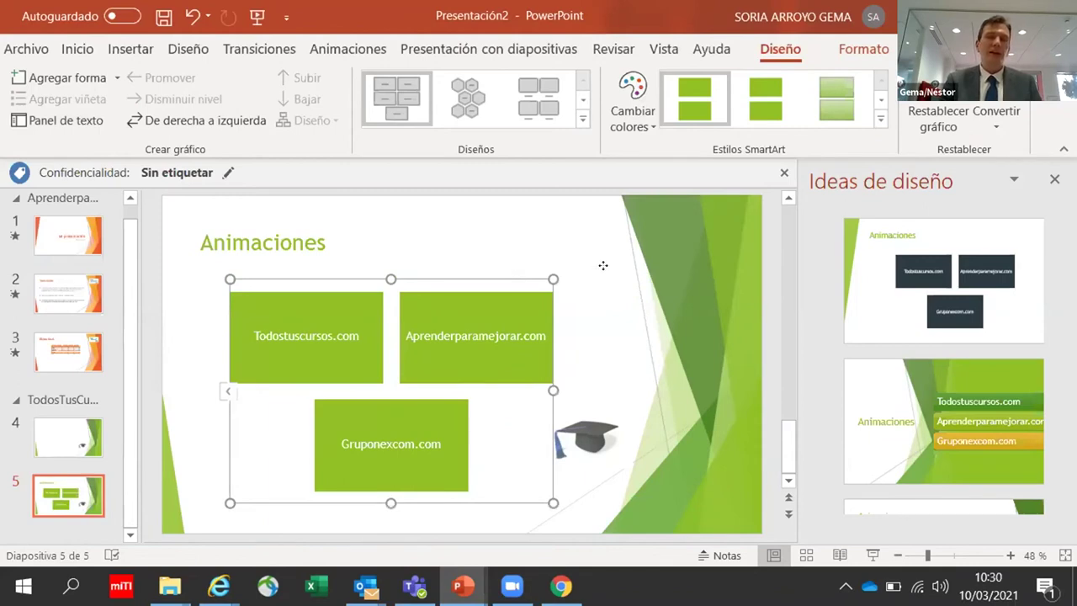
drag(603, 266, 691, 257)
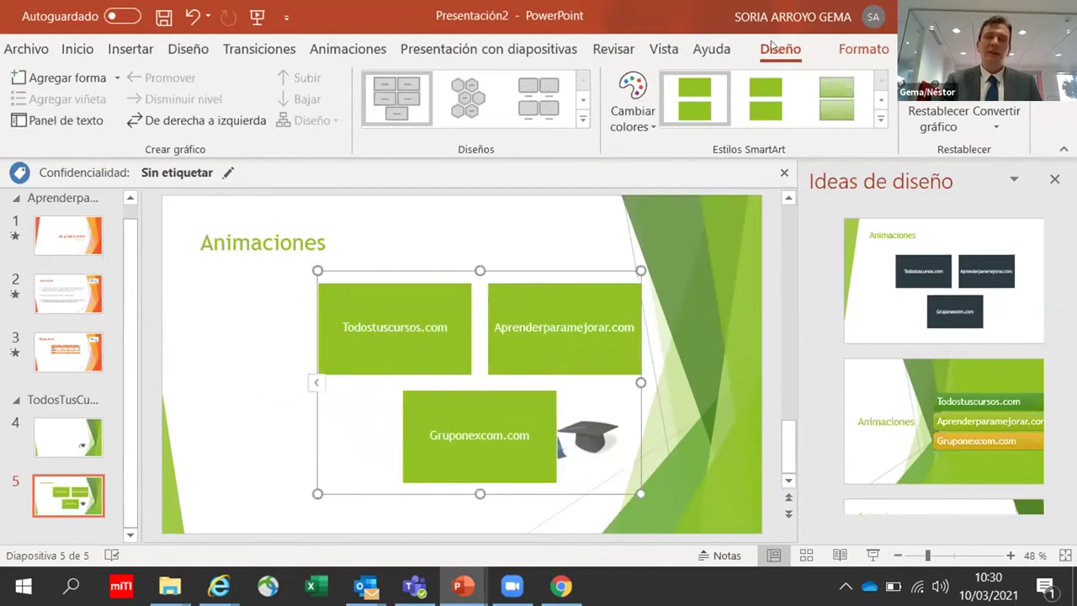
click(998, 111)
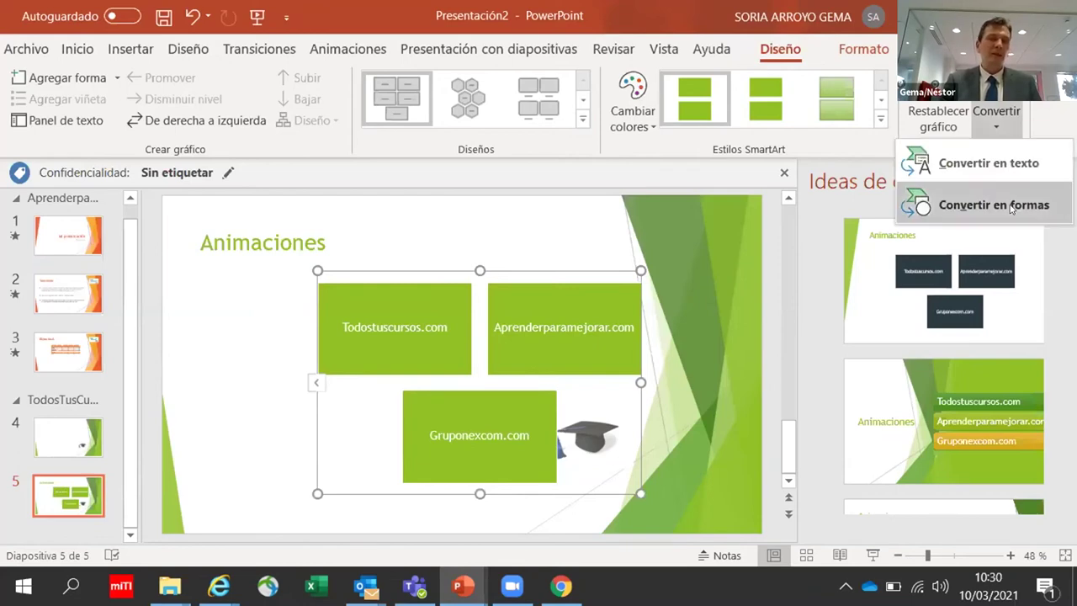
Step: Turn the three-box SmartArt into ordinary grouped shapes with Convertir en formas
click(968, 204)
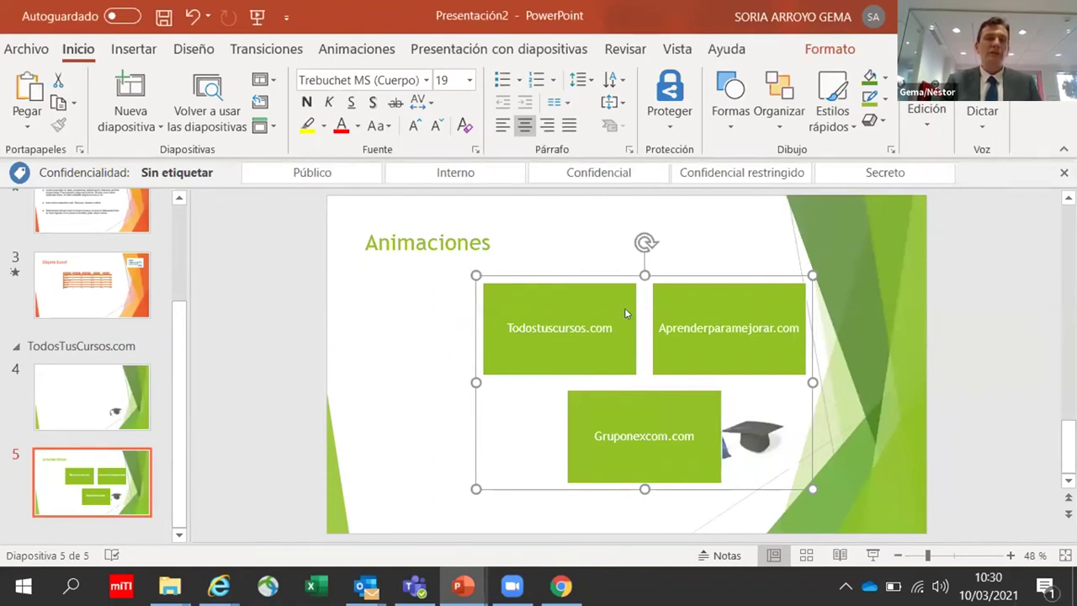
Step: Ungroup the boxes into three separate shapes
right_click(625, 313)
mouse_move(706, 351)
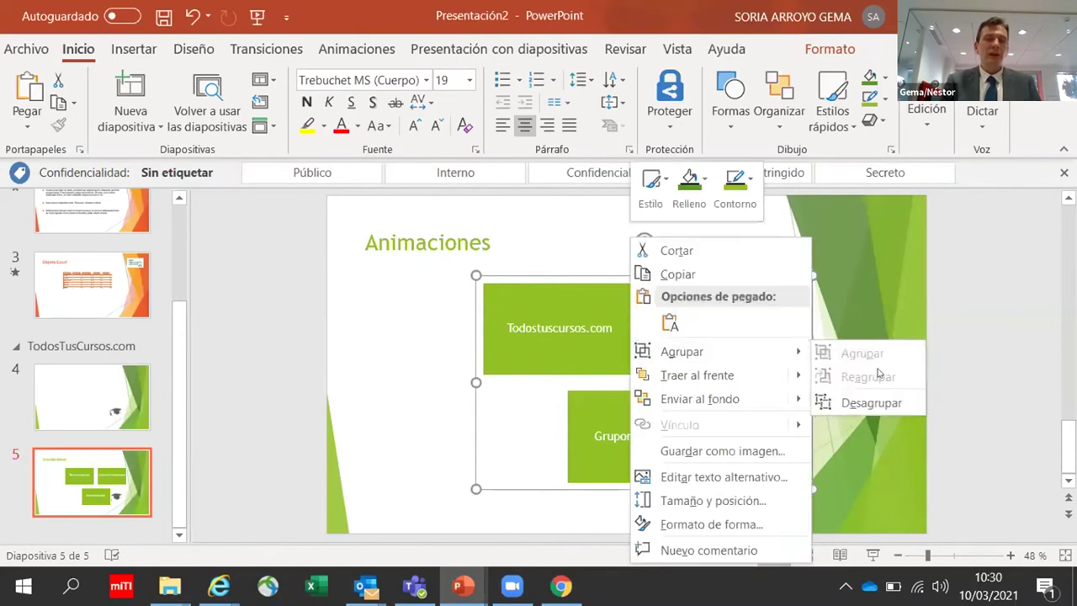
click(871, 402)
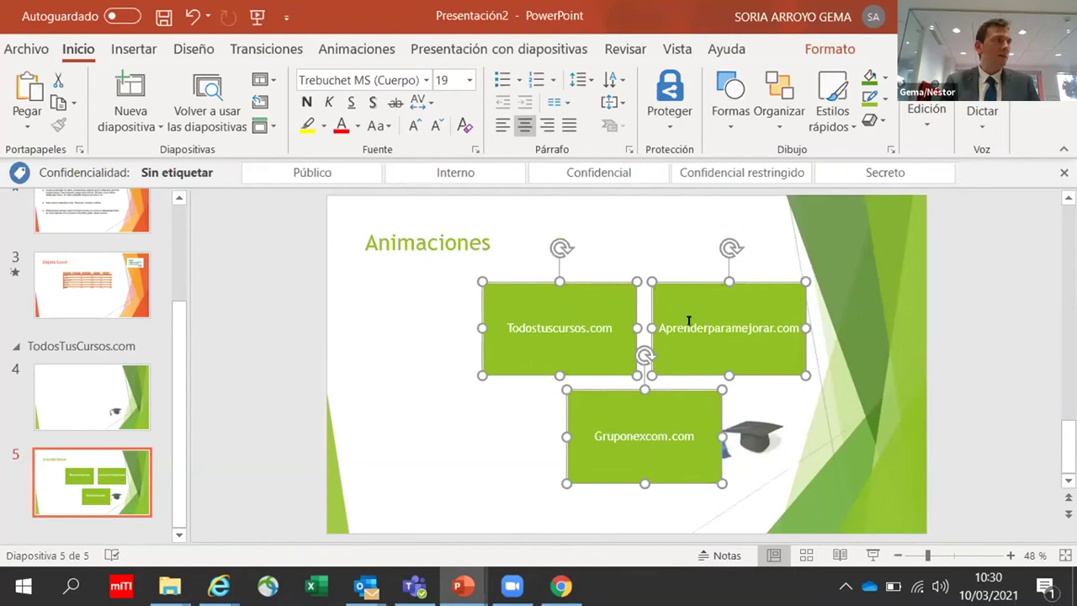
Step: Place Todostuscursos.com beside Aprenderparamejorar.com and nudge Gruponexcom.com slightly up and right
click(391, 310)
drag(530, 283, 476, 274)
drag(713, 276, 744, 263)
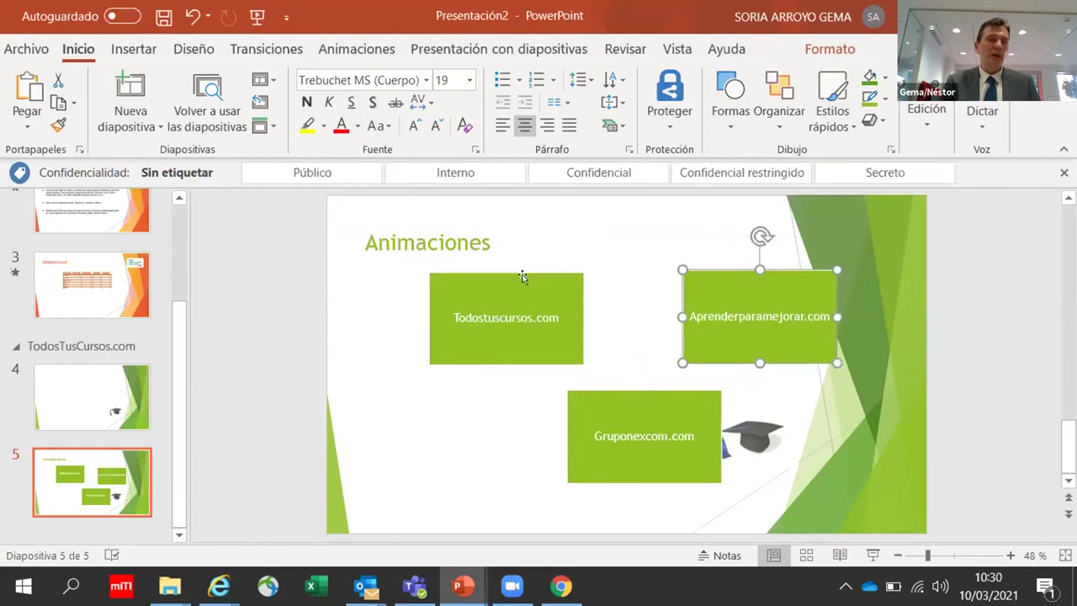
click(584, 272)
drag(585, 271, 650, 271)
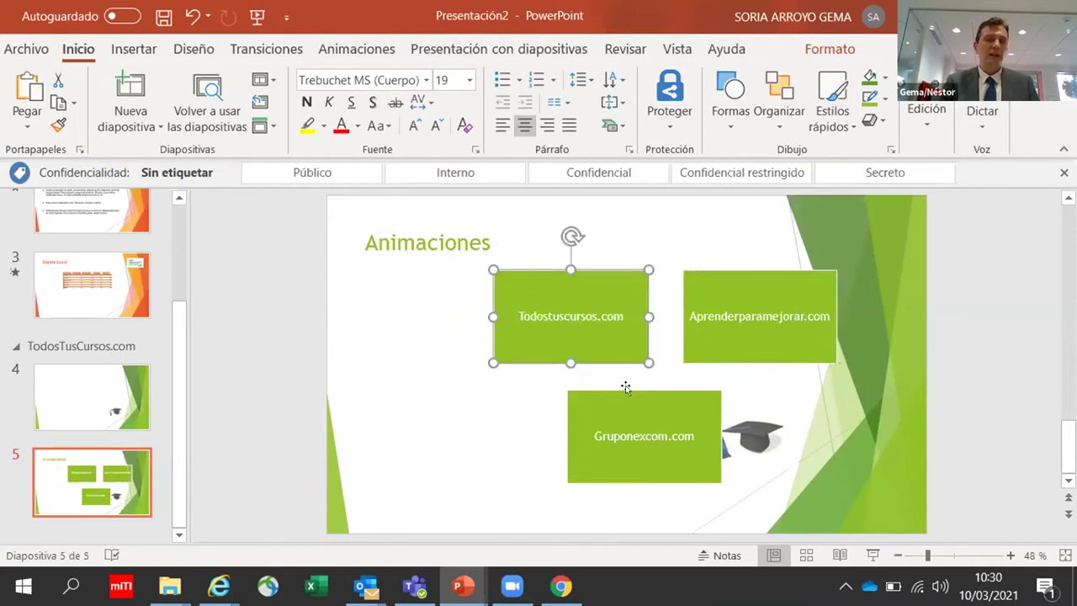
drag(625, 387, 643, 377)
click(577, 288)
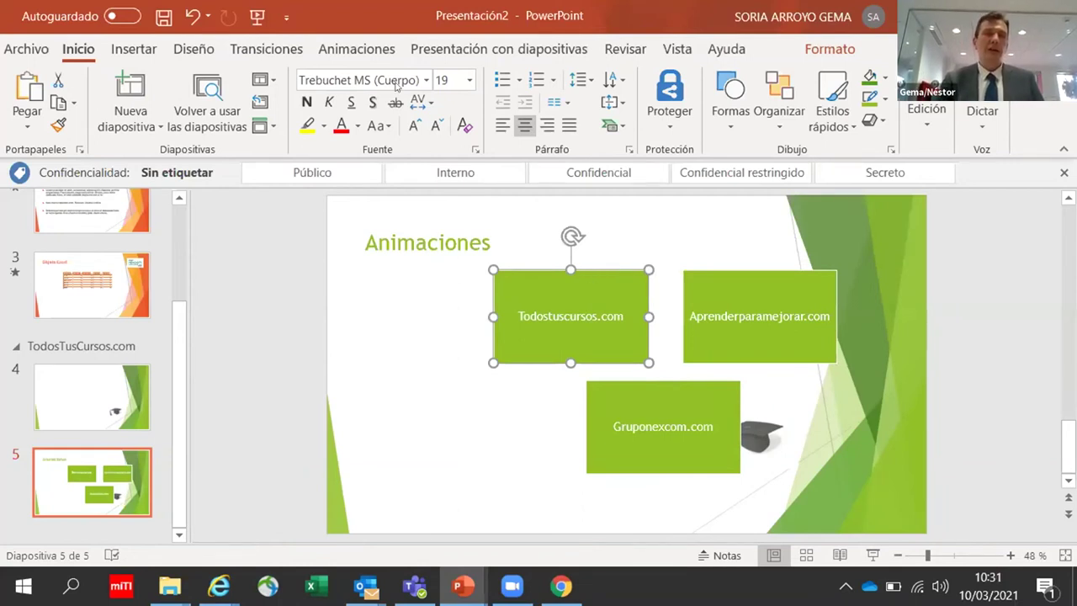
Step: Give the Todostuscursos.com box an Aparecer entrance animation and test it in a slideshow
click(369, 50)
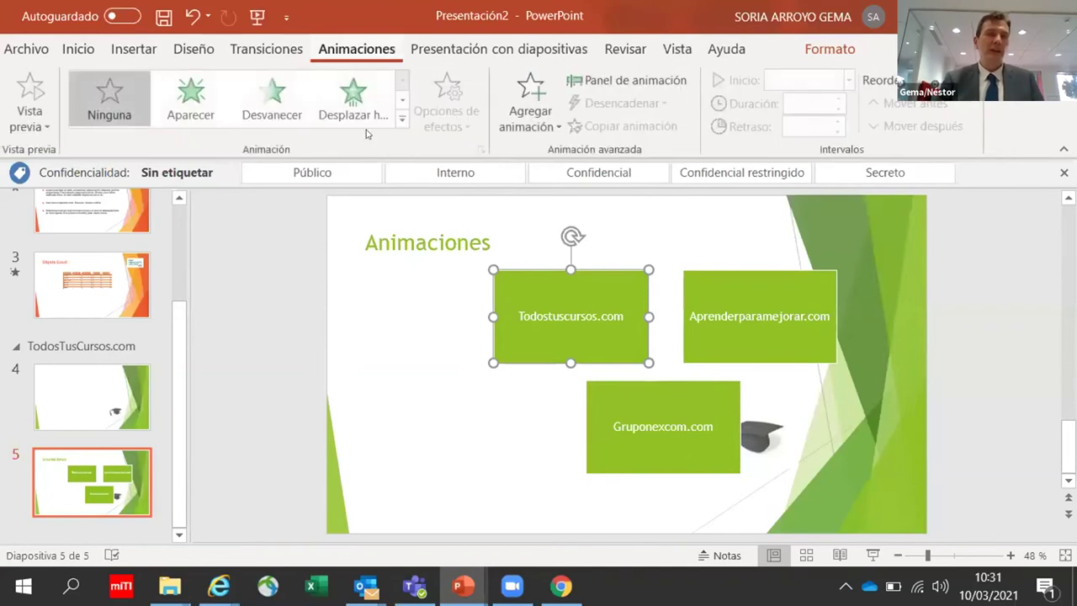
click(200, 122)
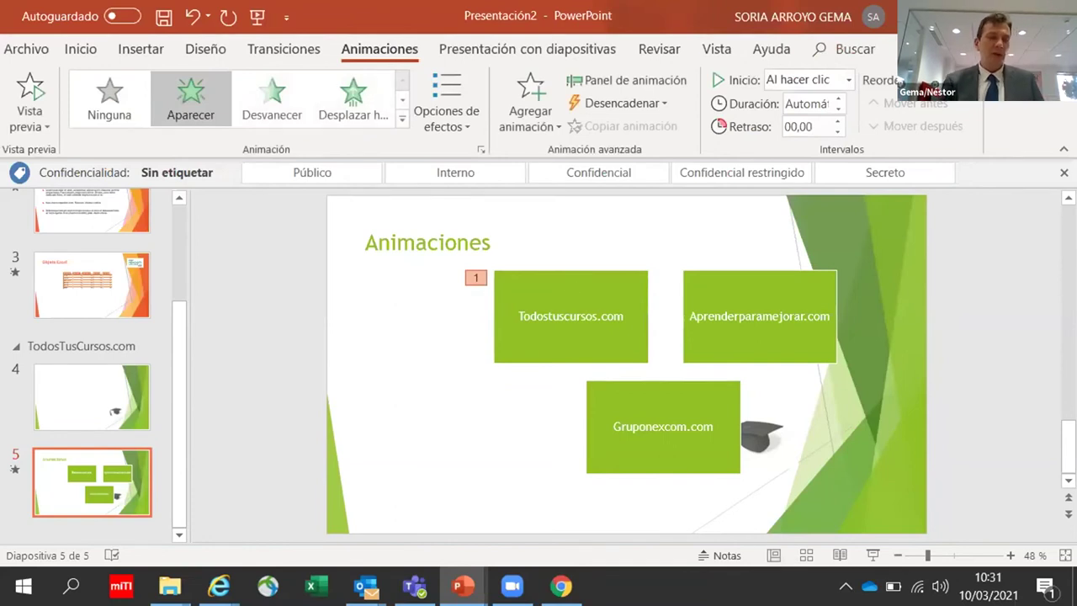
click(872, 555)
key(space)
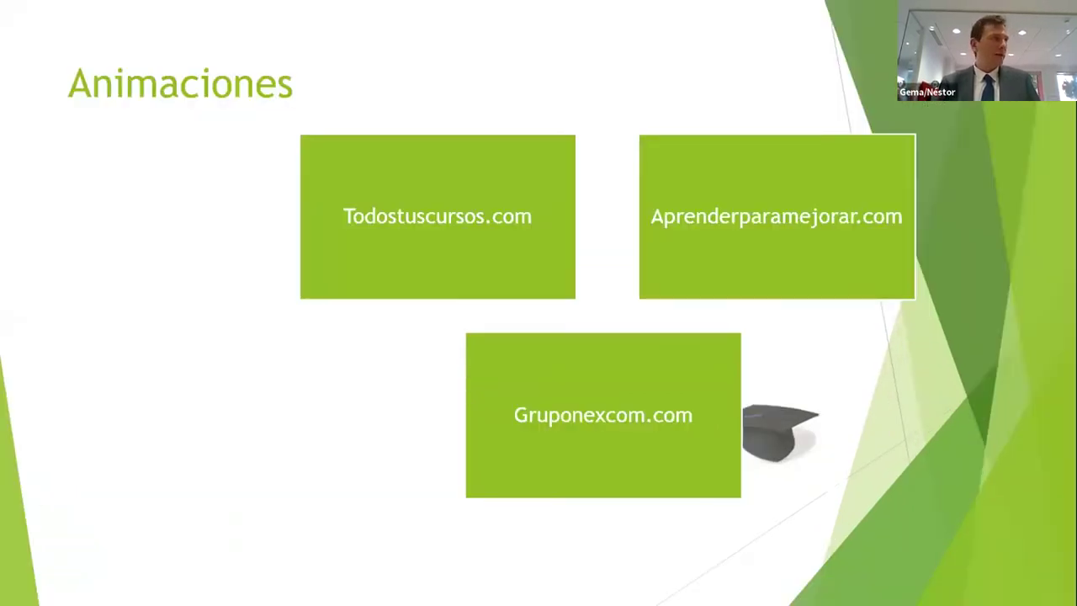
key(Escape)
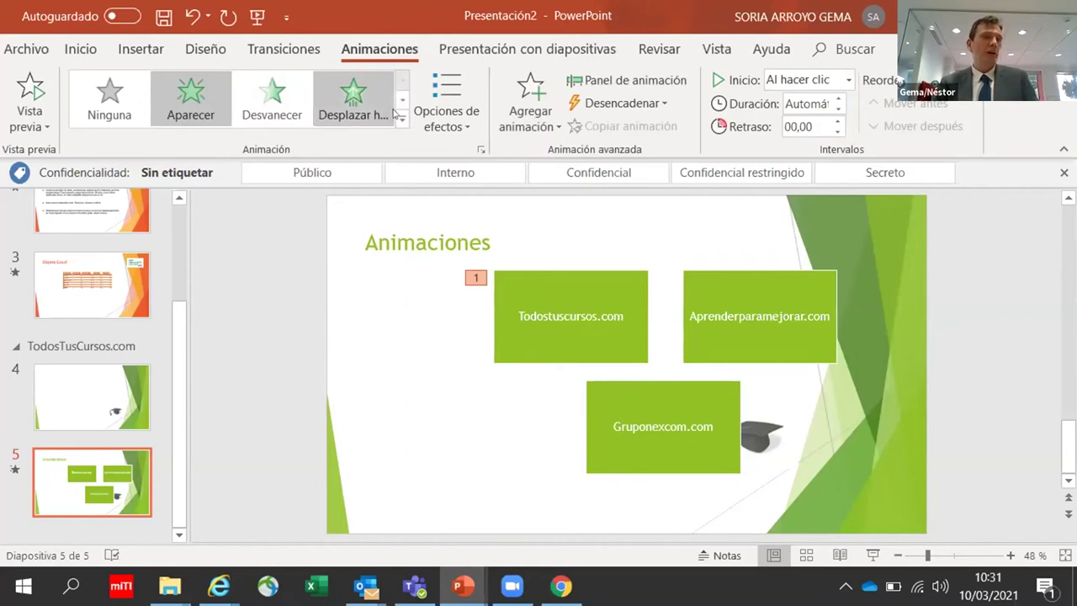
Step: Add a Giros motion path as the Todostuscursos.com box's second animation
click(539, 128)
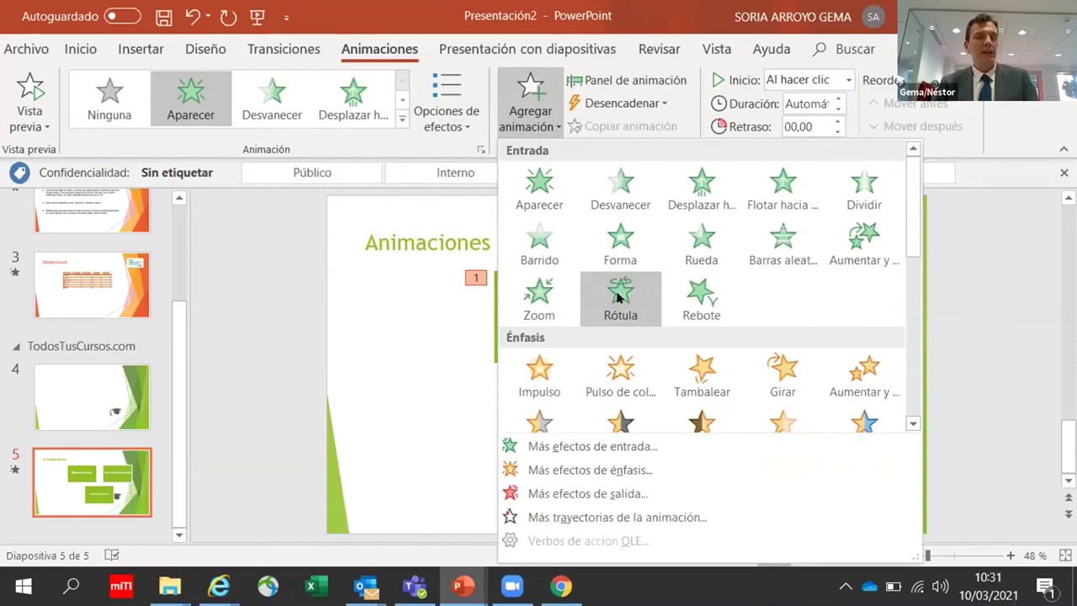
scroll(620, 341, down, 1)
scroll(620, 344, down, 1)
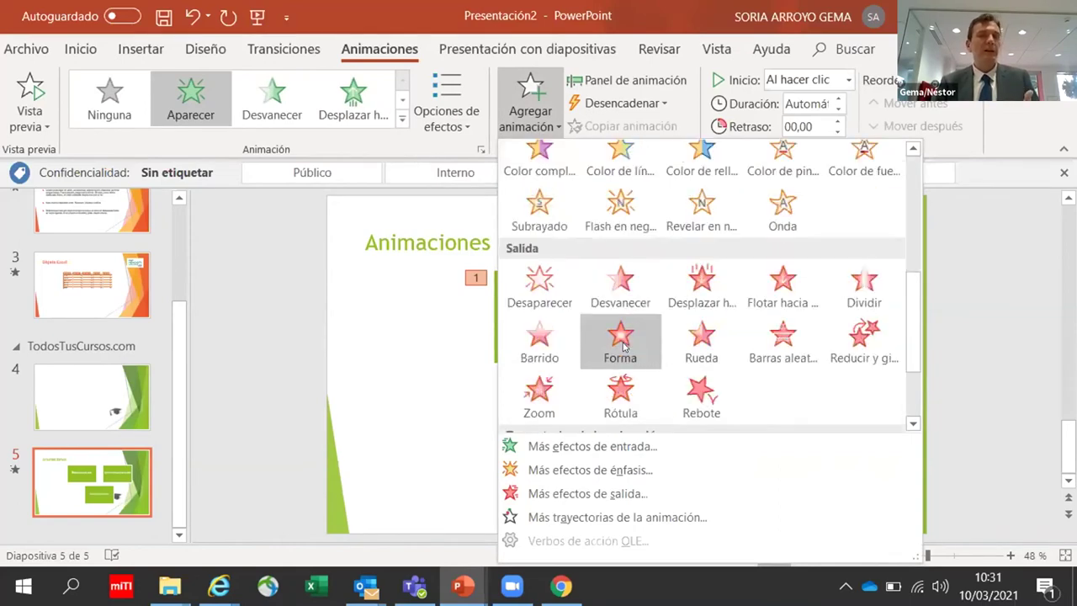
scroll(622, 345, down, 1)
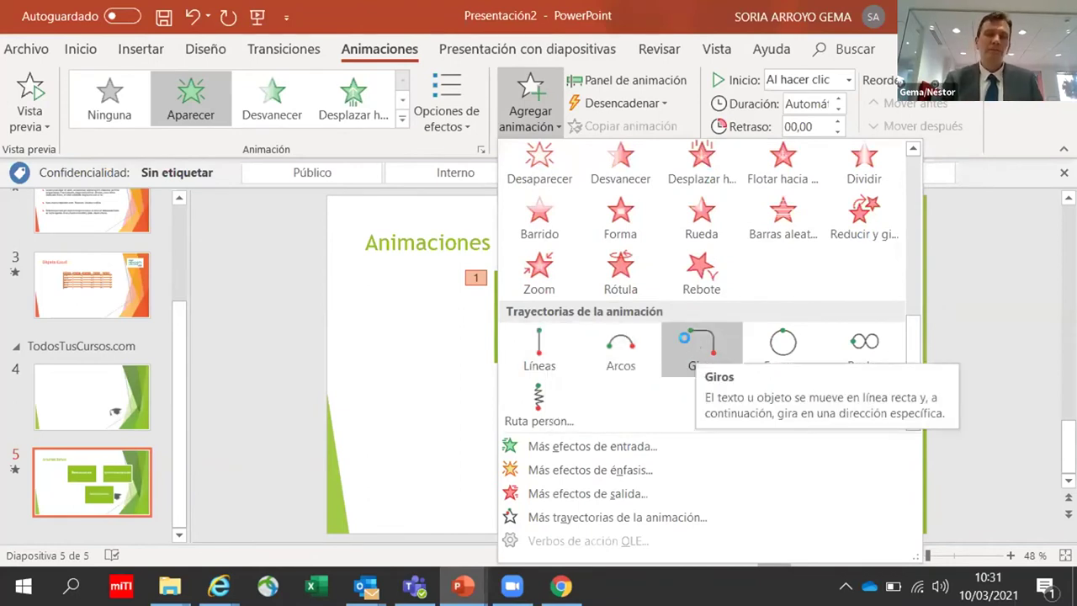
click(690, 345)
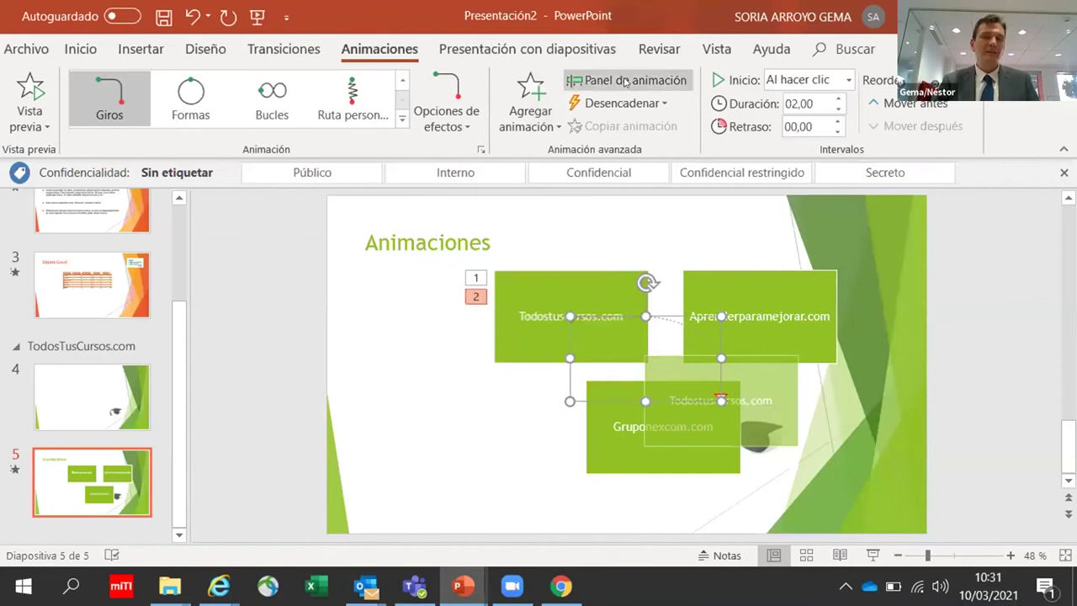
Step: Show the animation pane and preview slide 5's two animations in a slideshow
click(625, 81)
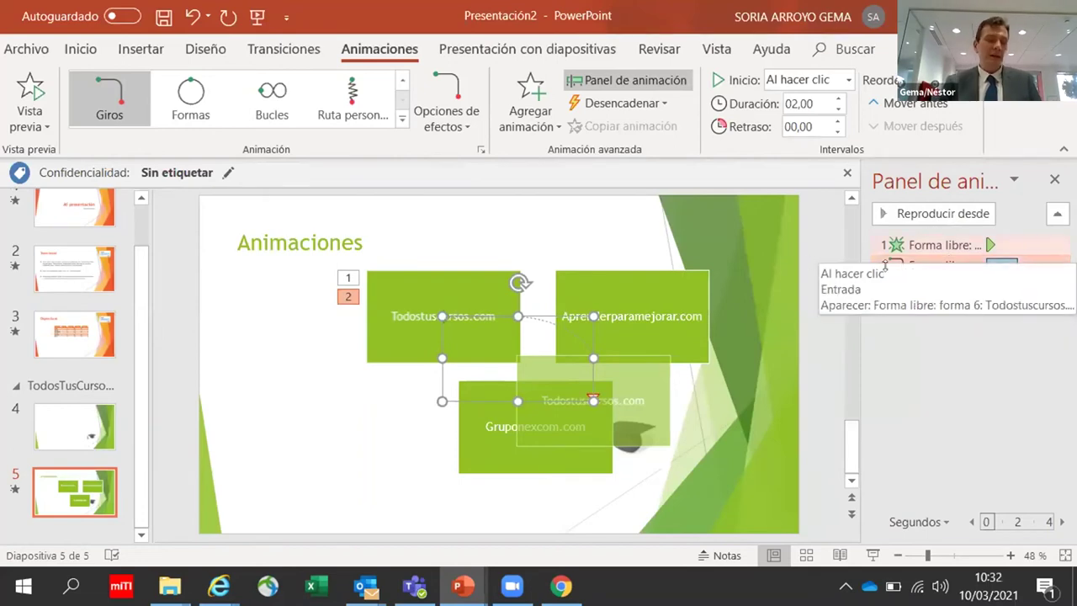
key(shift+F5)
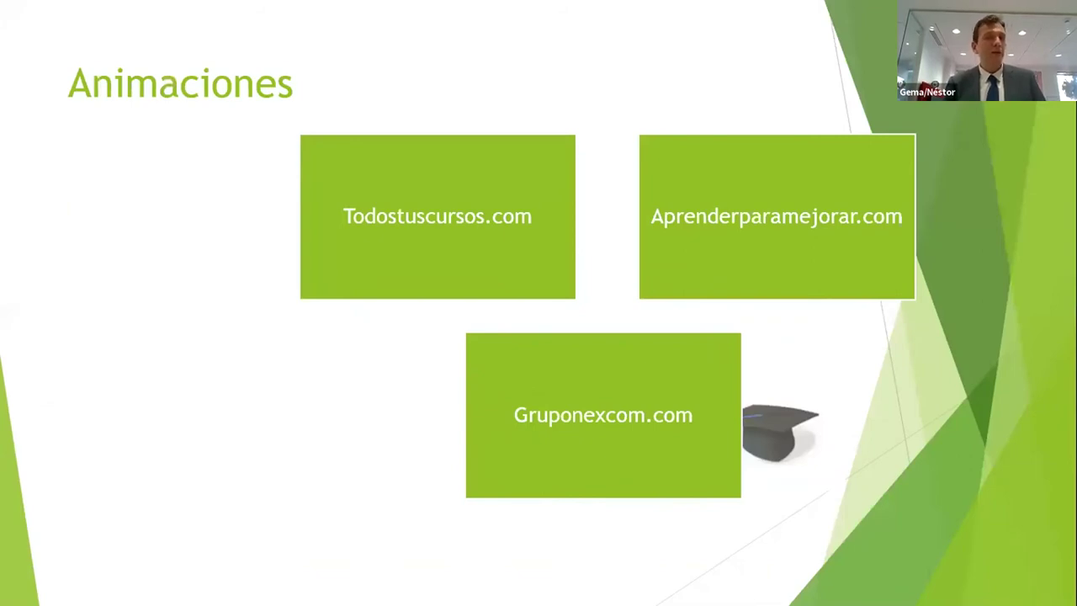
key(Right)
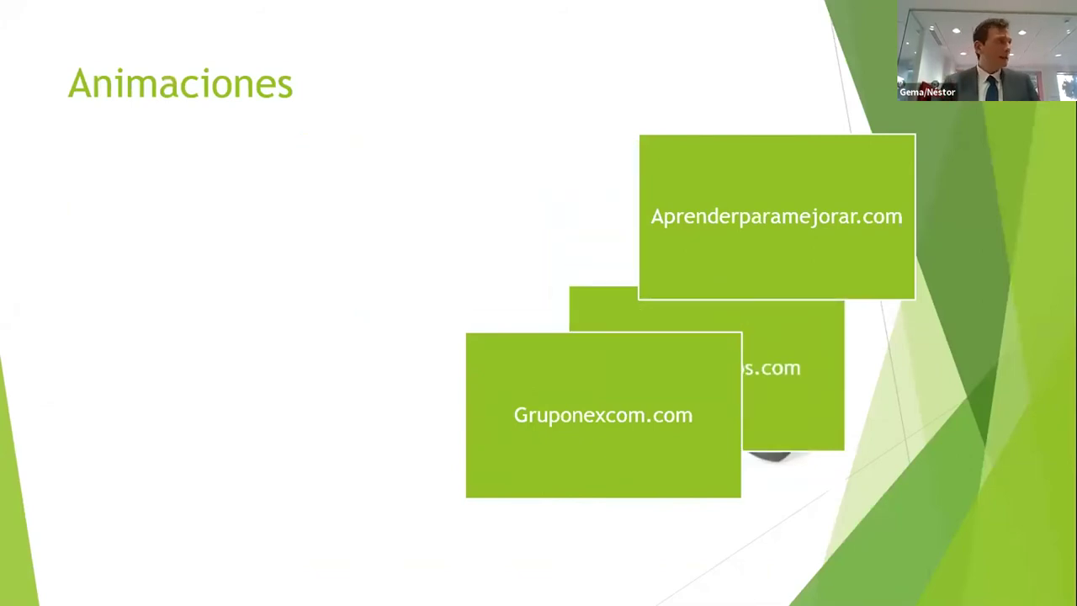
key(Escape)
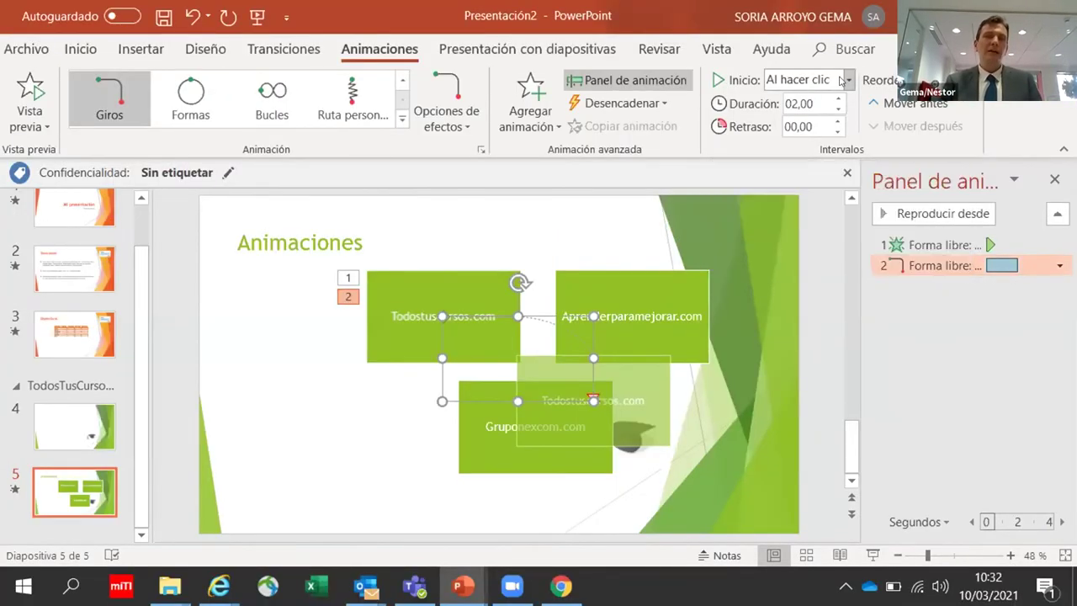
Step: Start the Giros motion Con la anterior, preview slide 5, then select the second animation
click(845, 80)
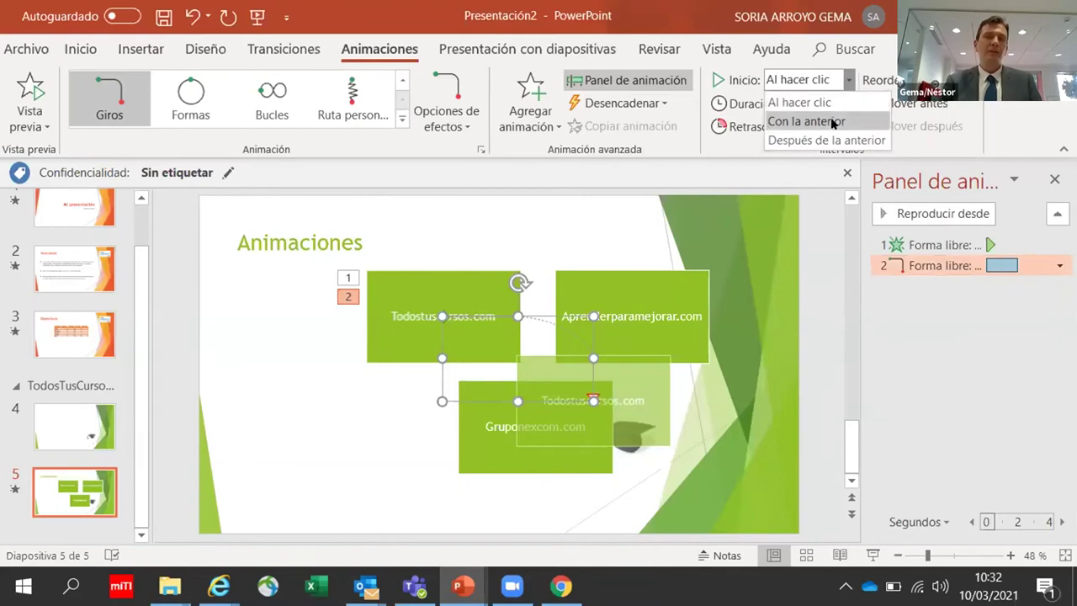
click(831, 122)
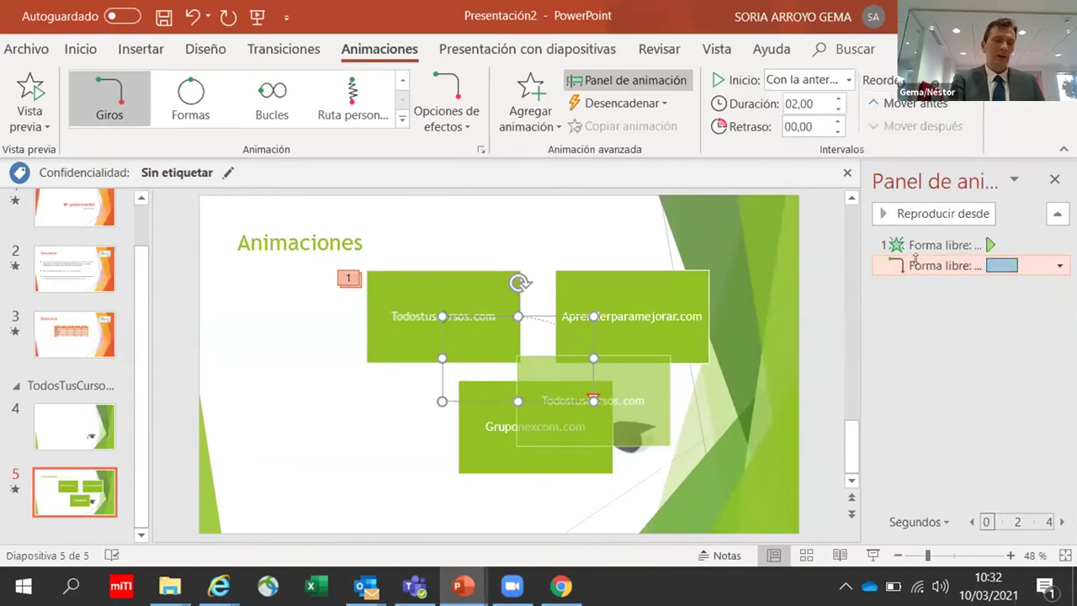
key(shift+F5)
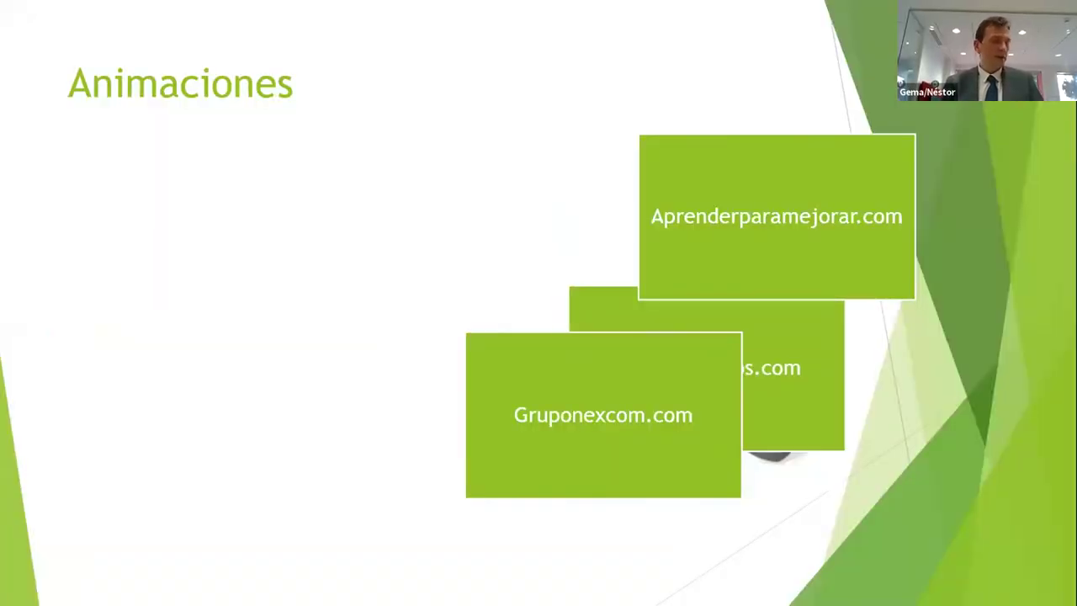
key(Escape)
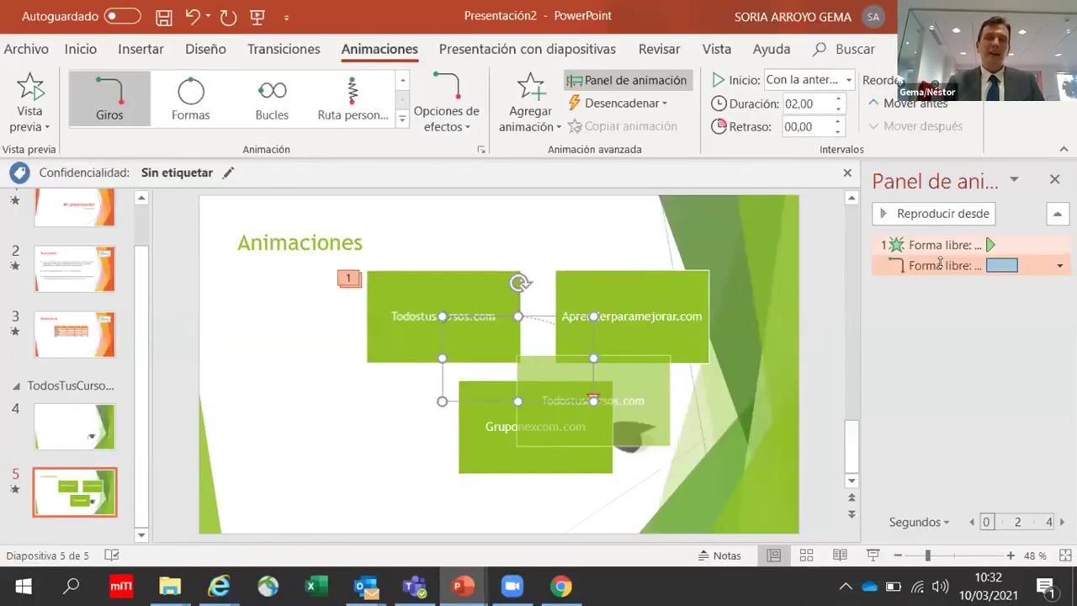
click(565, 316)
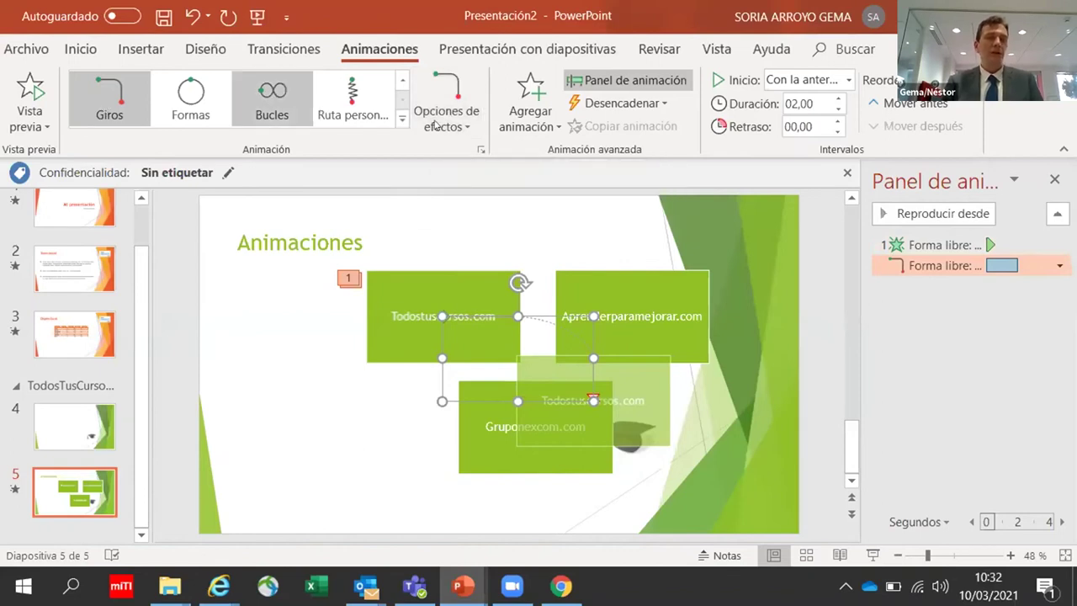
Step: Set the Giros path's effect option to Arriba and reselect the motion path on the slide
click(436, 124)
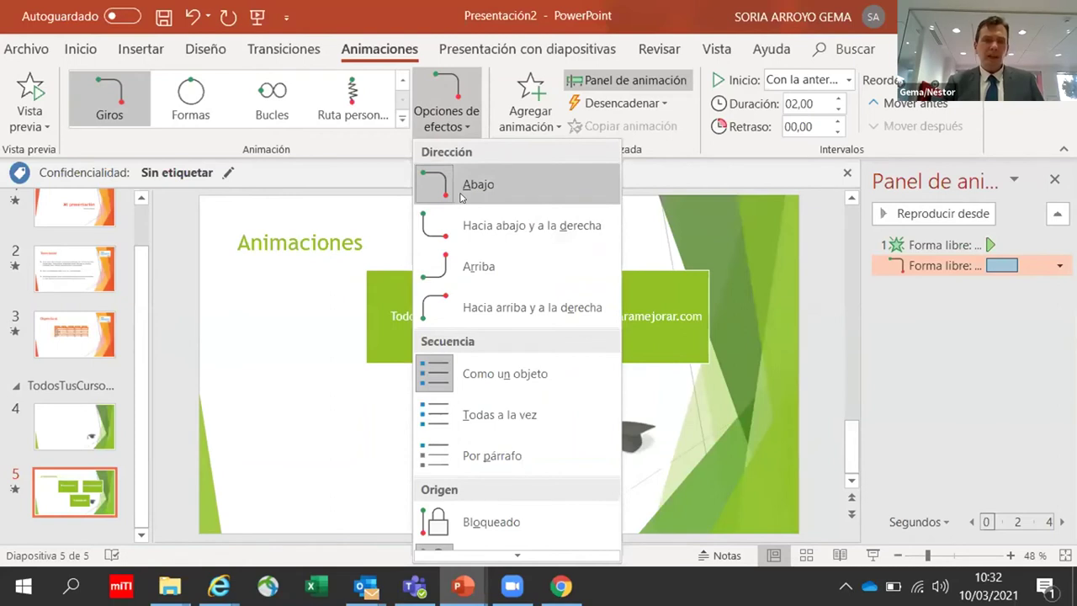
click(469, 264)
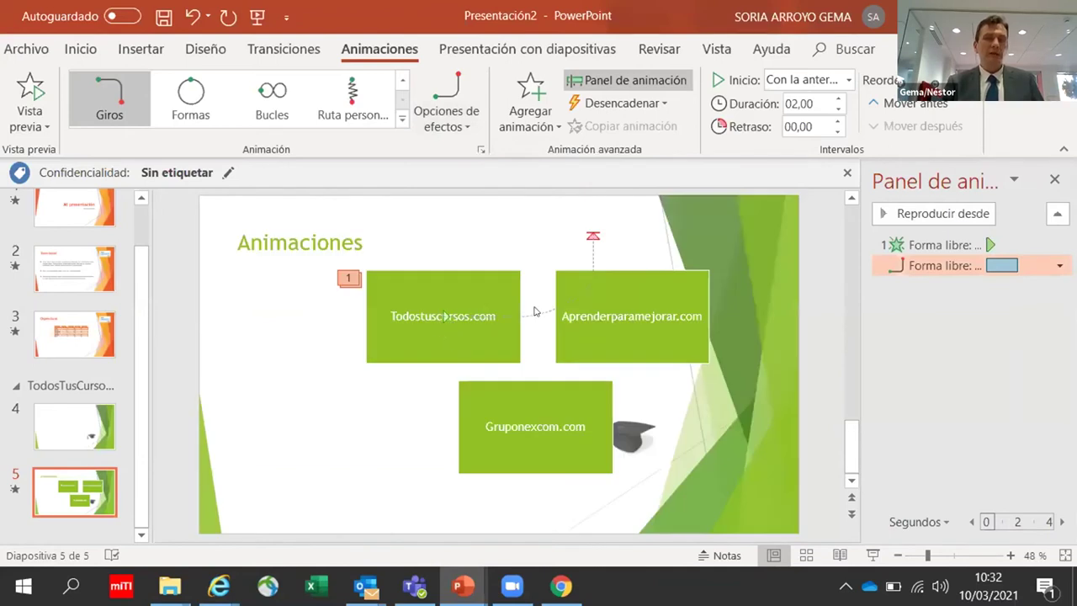
click(529, 313)
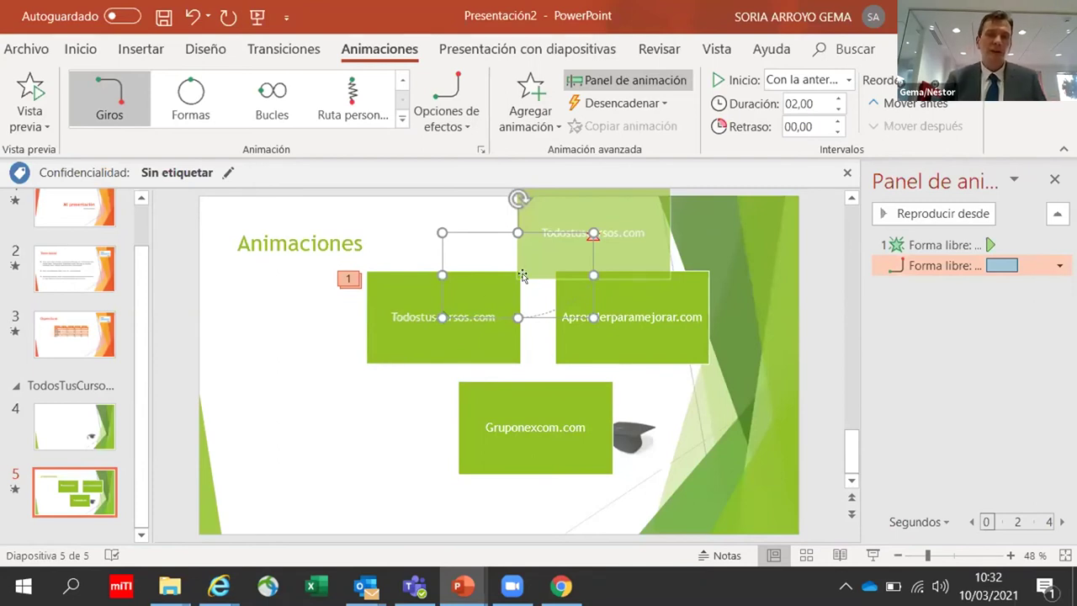
click(538, 313)
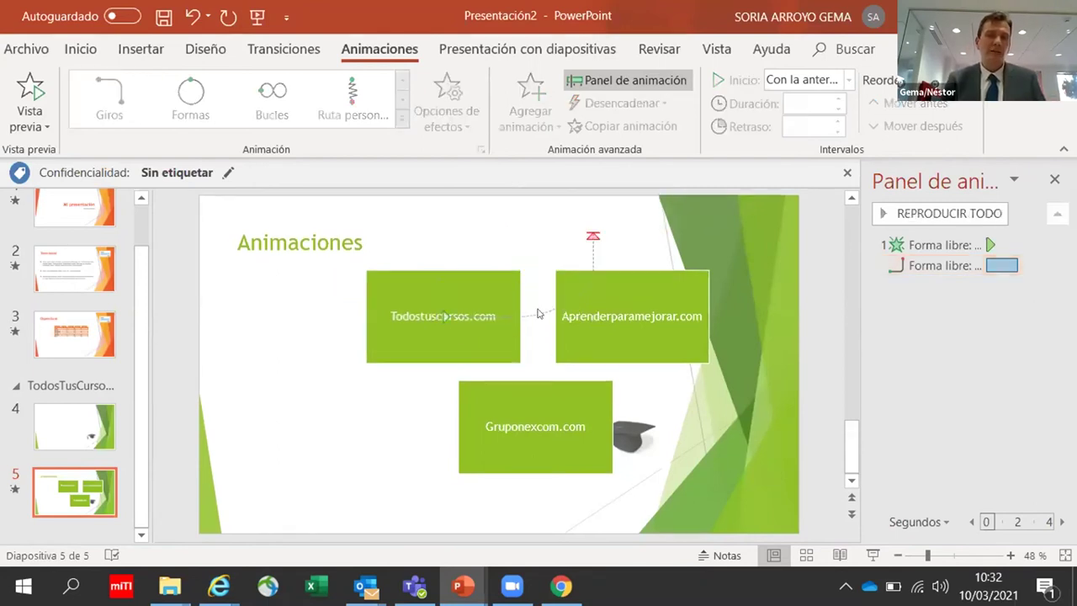
click(536, 314)
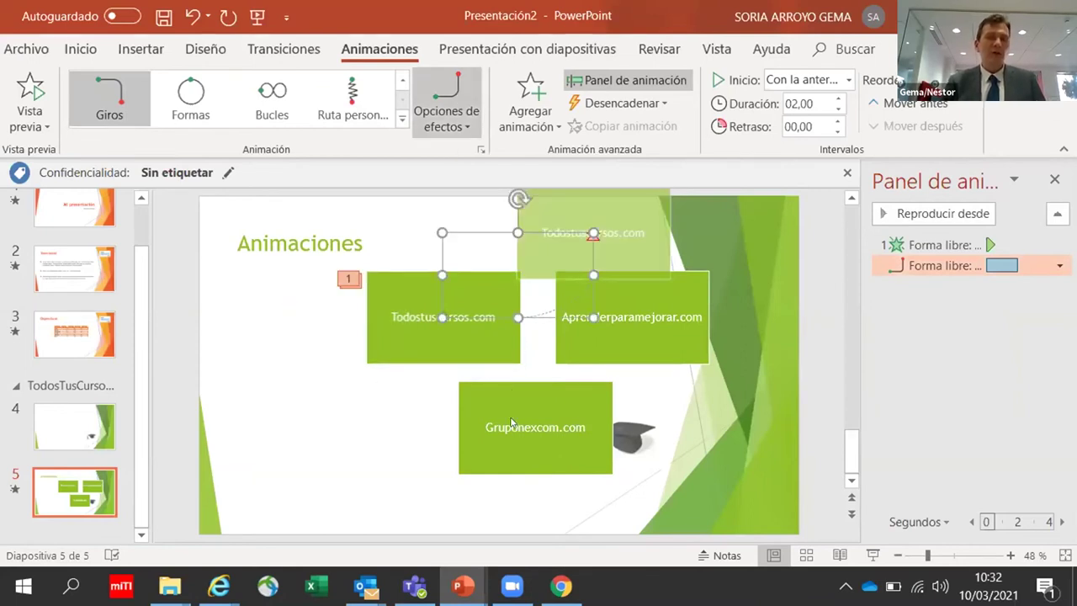
Step: Edit the Giros path's points so it curves past Gruponexcom.com and ends at the box's spot
scroll(523, 490, down, 2)
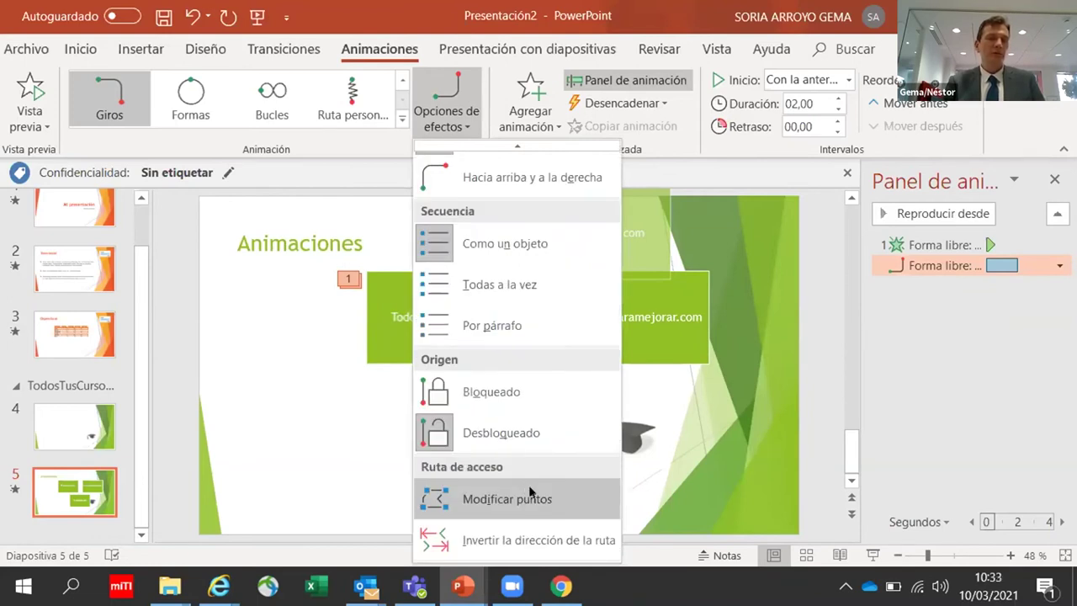
click(530, 497)
drag(442, 317, 256, 488)
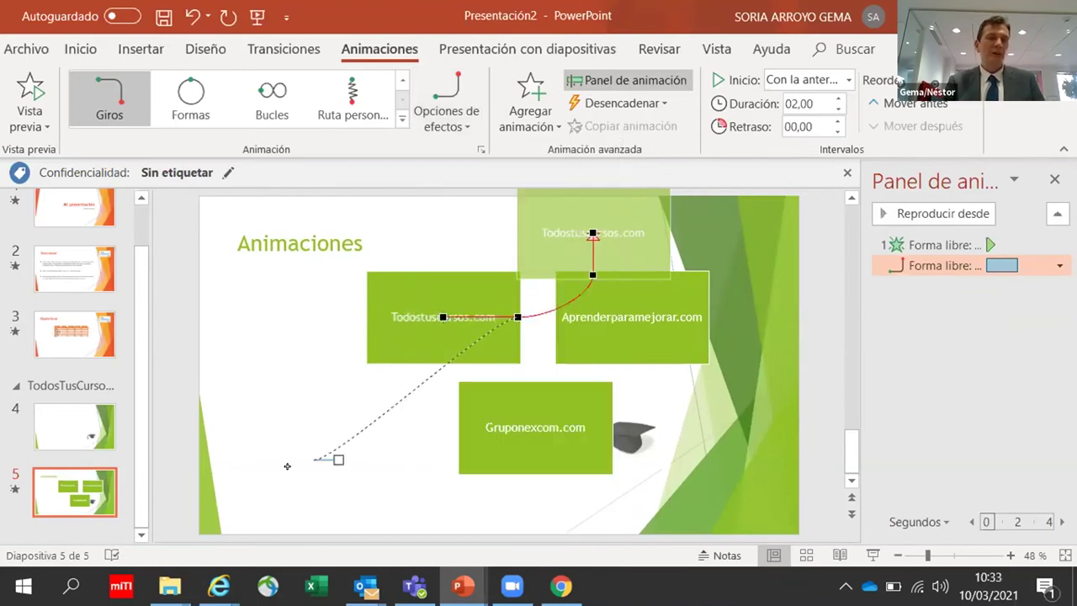
drag(513, 315, 458, 448)
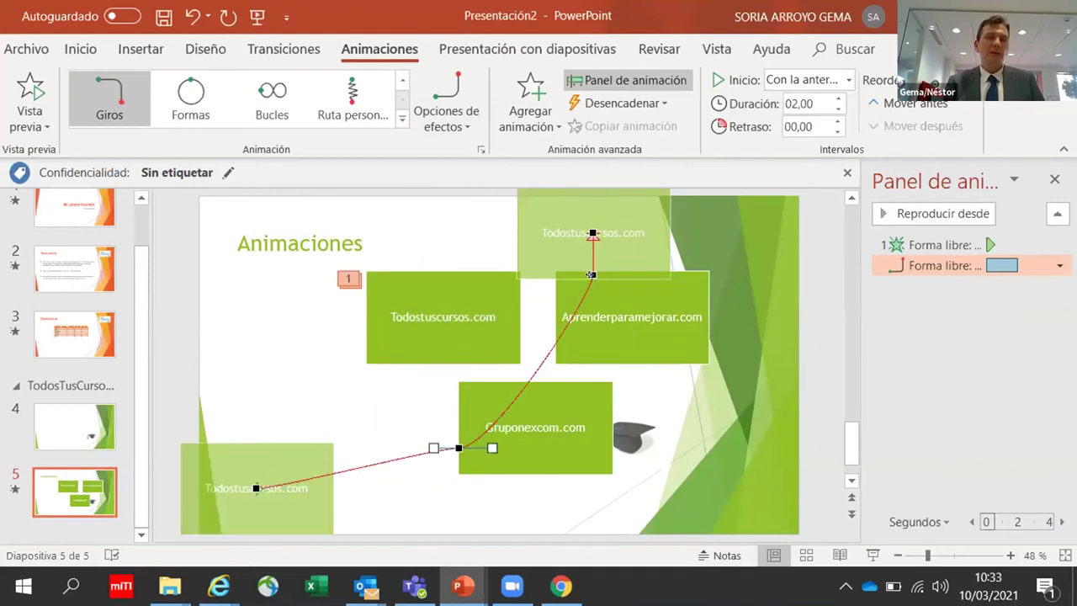
mouse_move(492, 364)
mouse_down()
mouse_move(588, 224)
mouse_move(564, 238)
mouse_up()
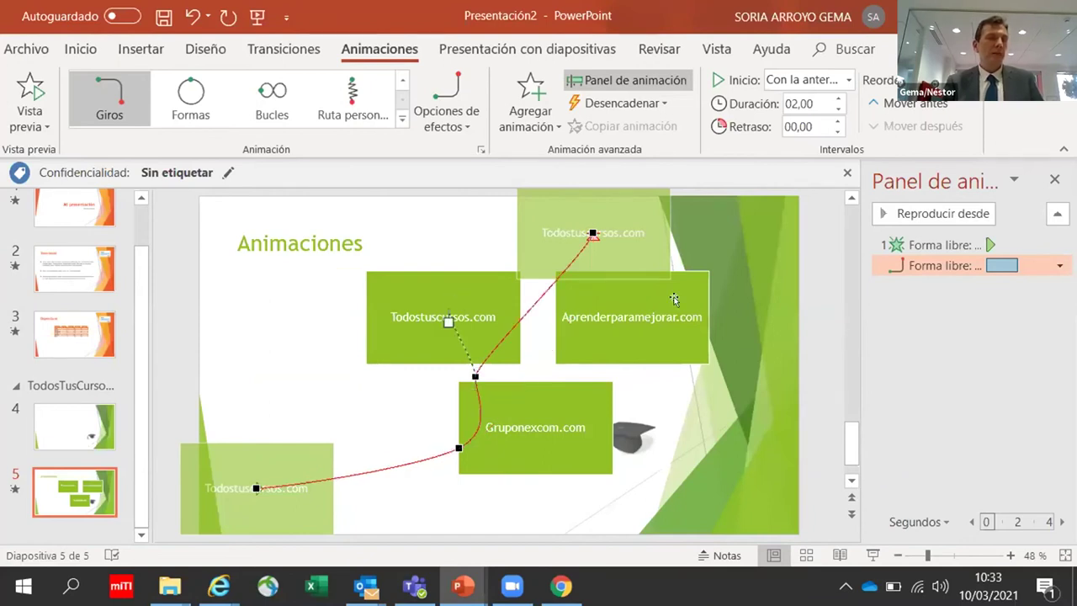
key(ctrl+z)
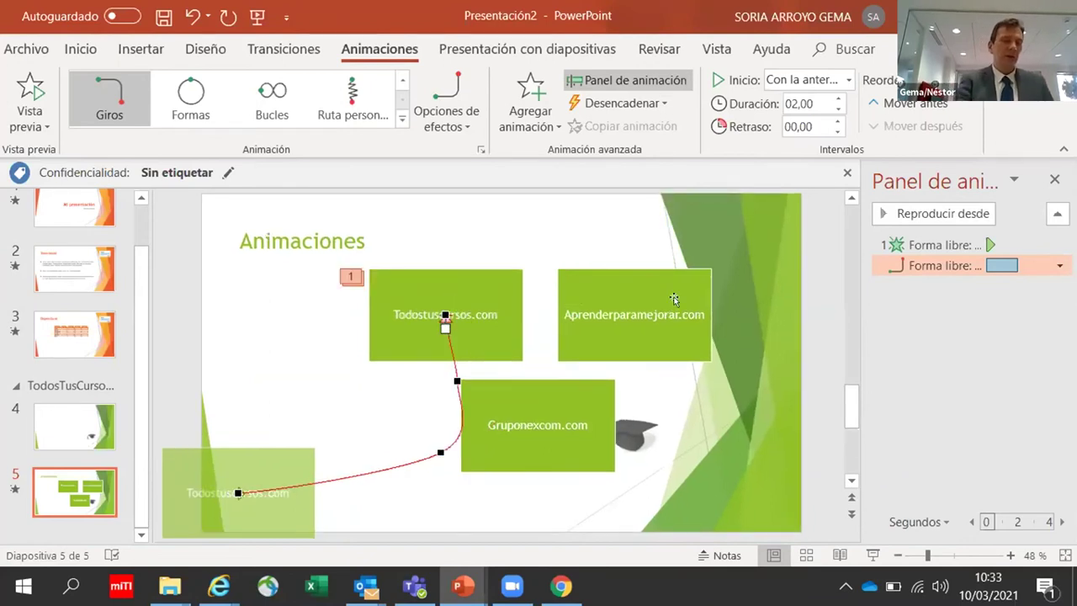
Step: Preview slide 5 as a slideshow to check the box's motion, then return to editing
key(shift+F5)
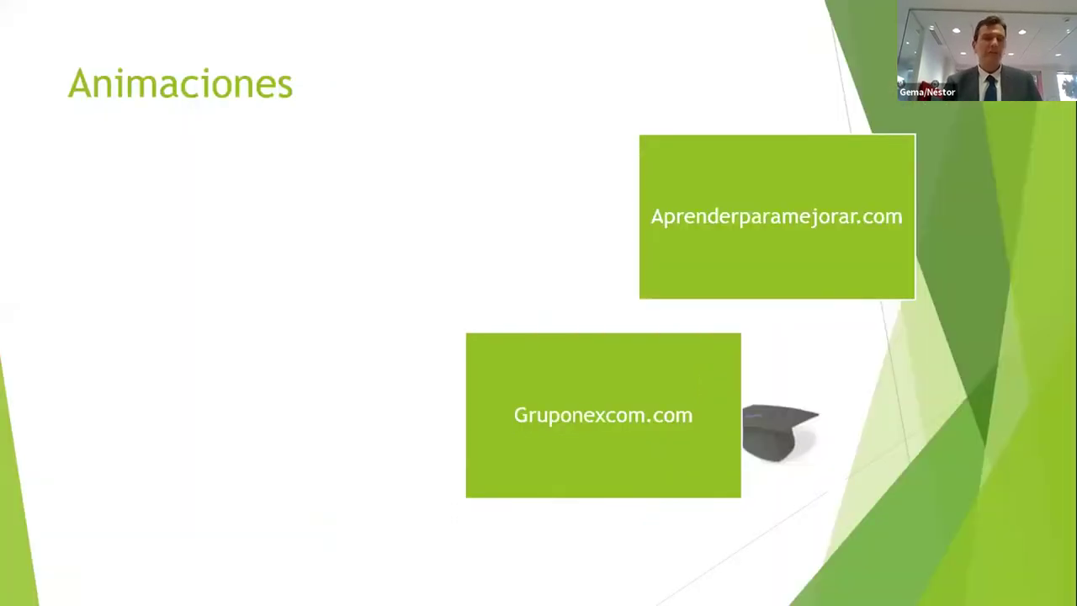
key(Right)
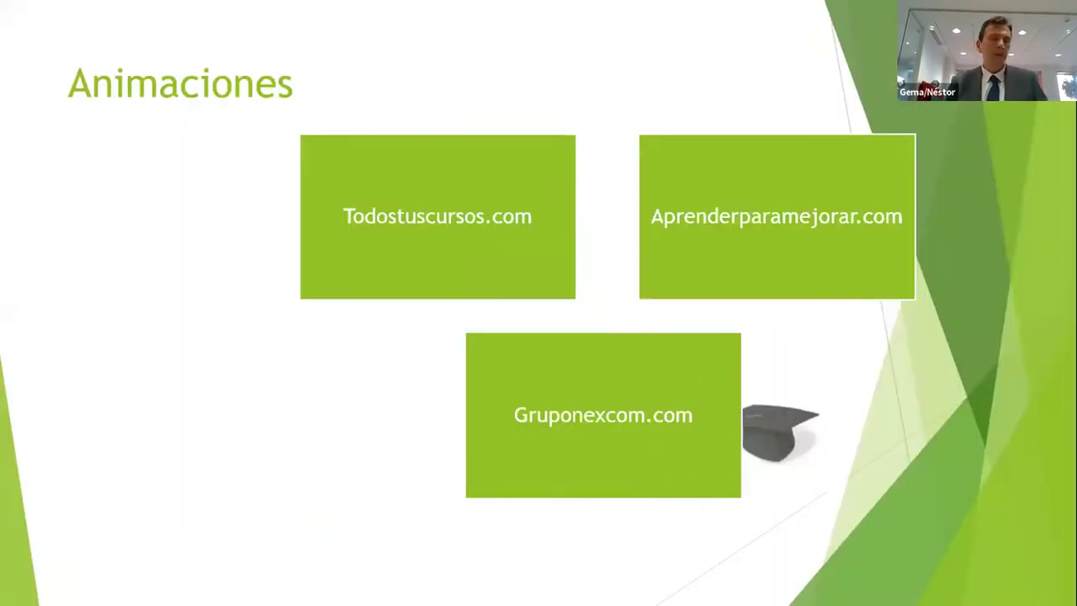
key(Escape)
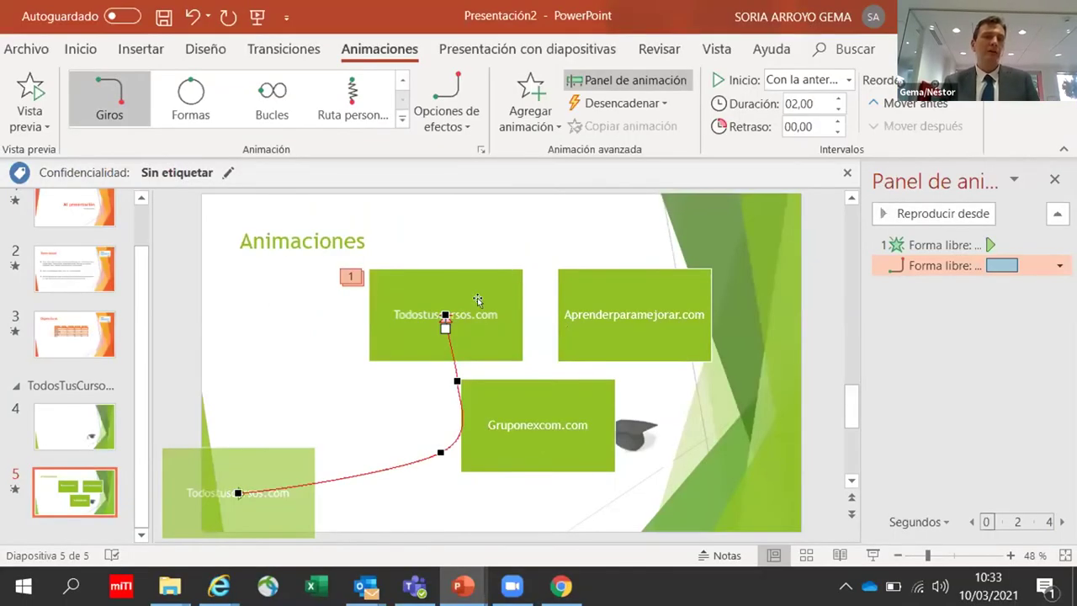
Step: Copy the Todostuscursos.com box's Aparecer and Giros animations onto the Aprenderparamejorar.com box
click(477, 300)
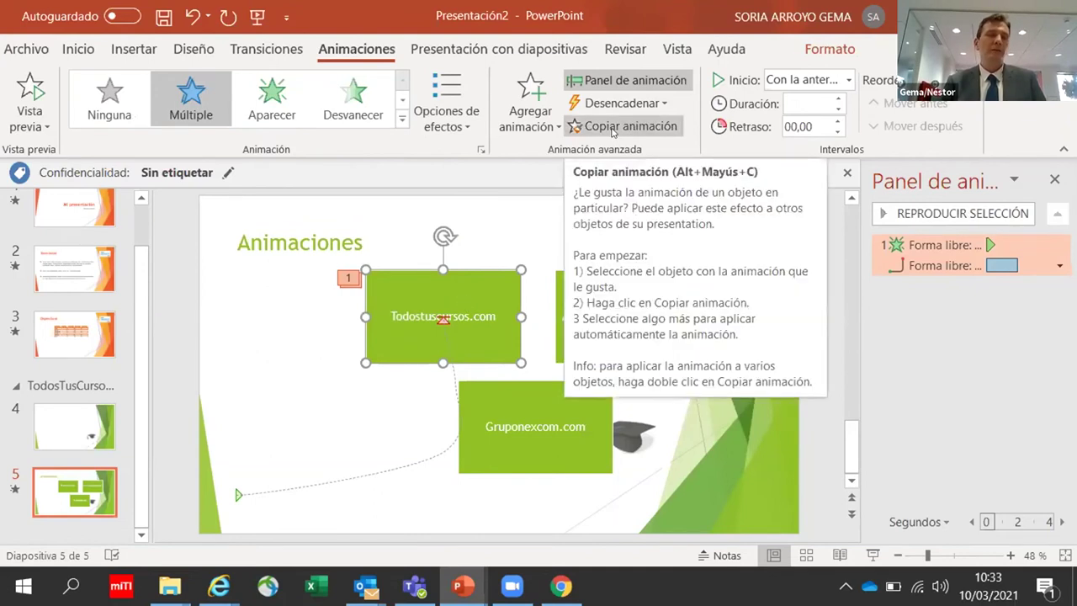
click(613, 127)
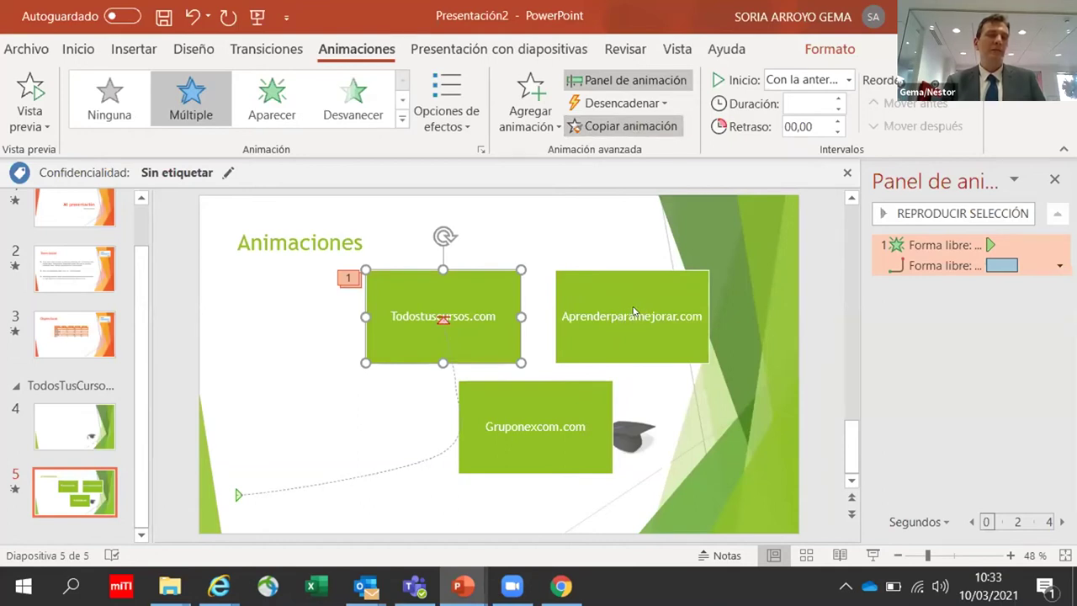
click(634, 312)
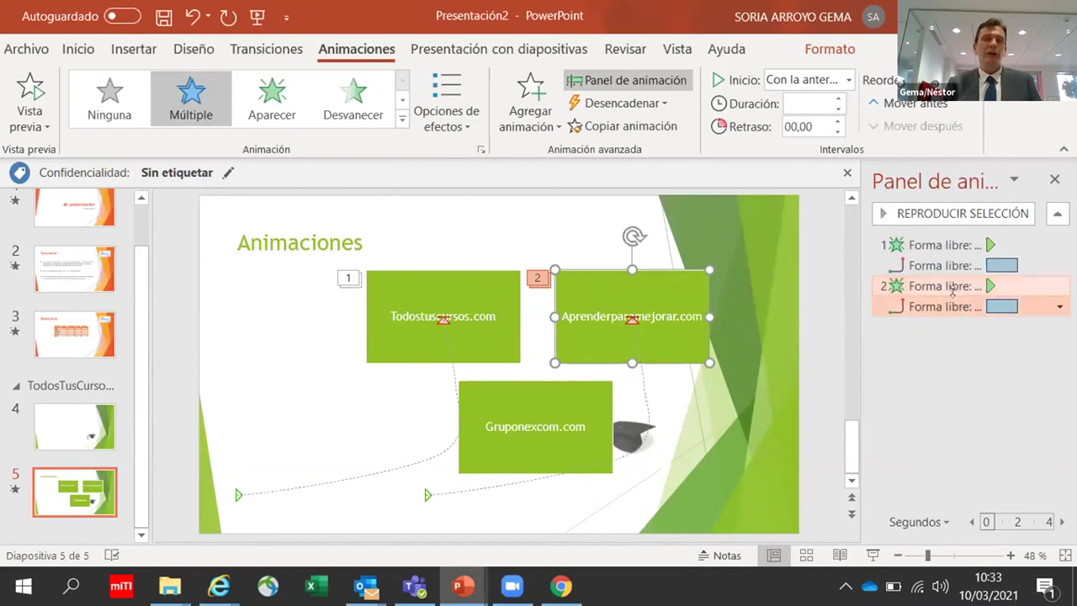
Step: Drag the Aprenderparamejorar path's end point to slide 5's lower-left corner, then preview the slideshow
click(640, 385)
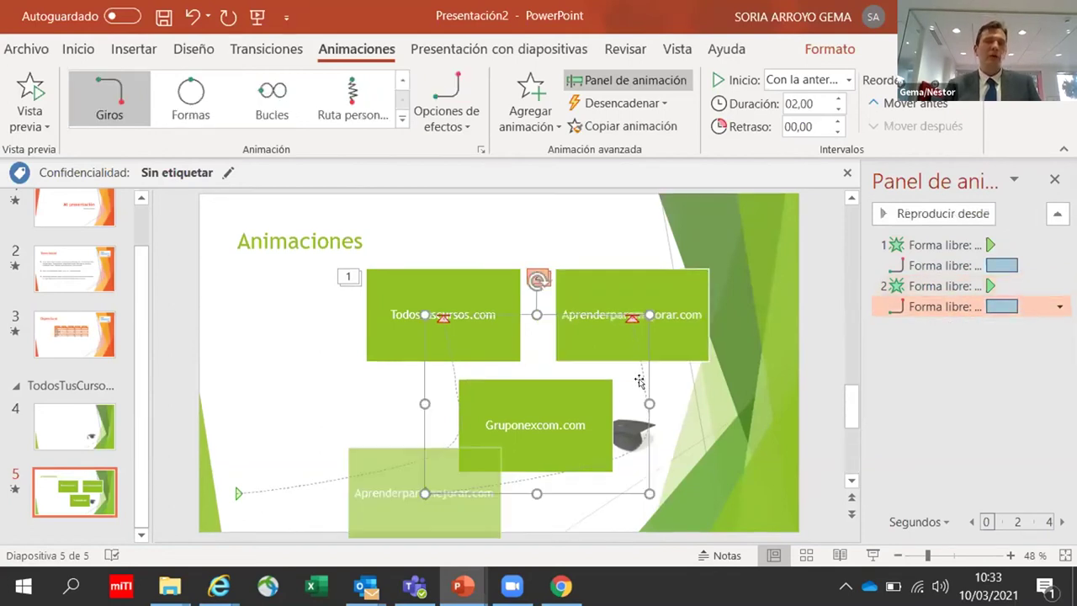
click(437, 128)
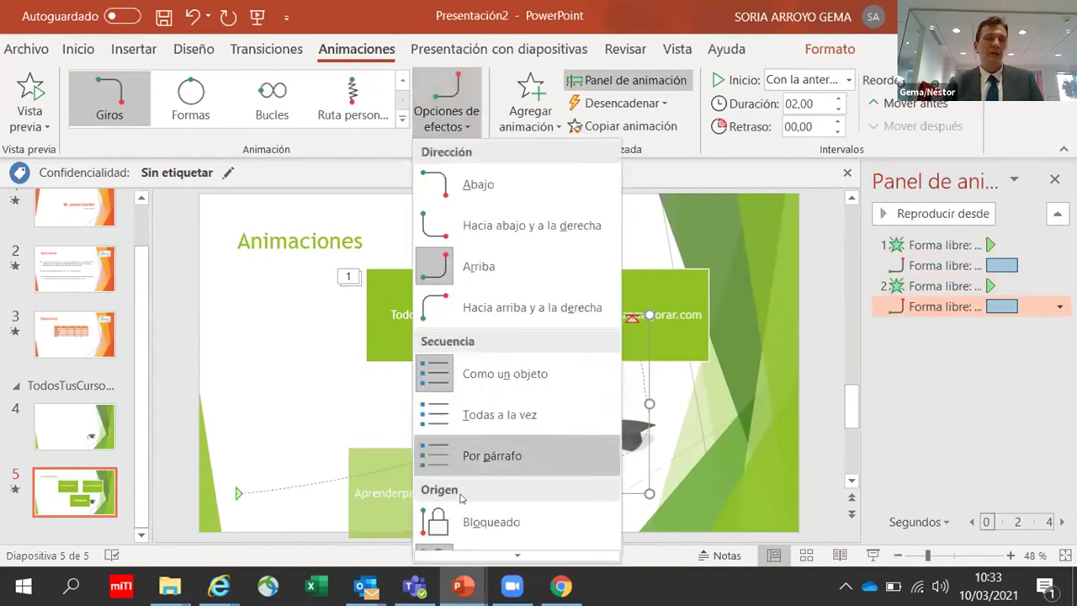
scroll(462, 501, down, 2)
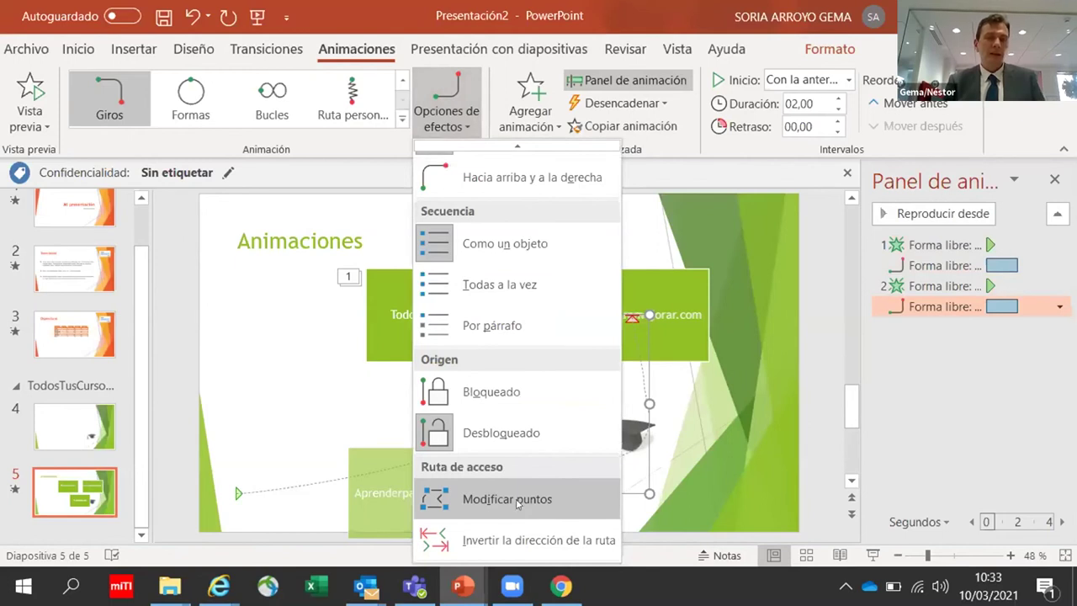
click(517, 501)
click(387, 497)
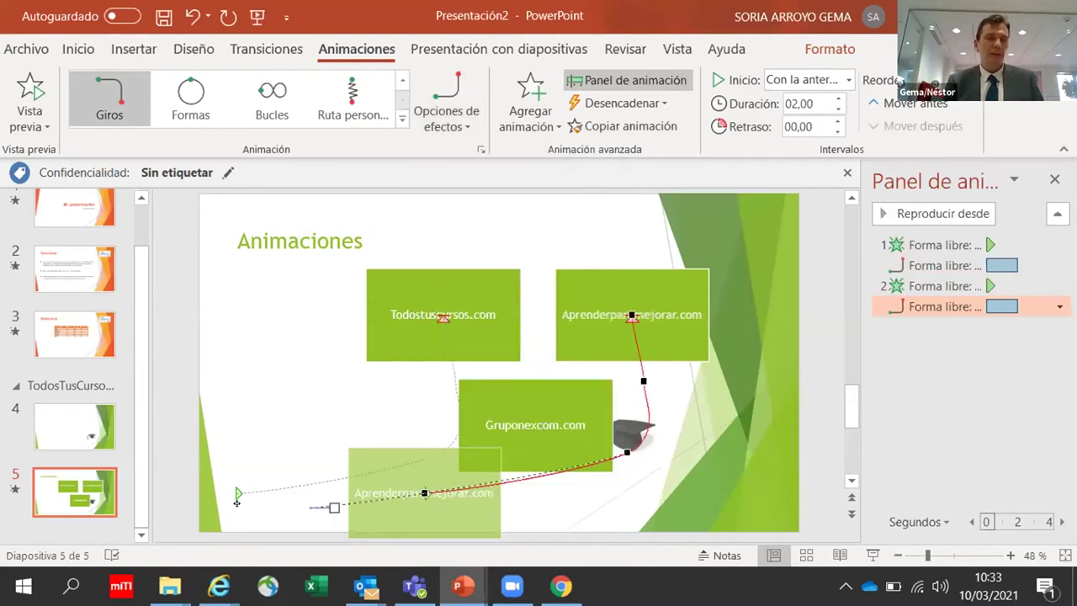
drag(239, 513, 240, 513)
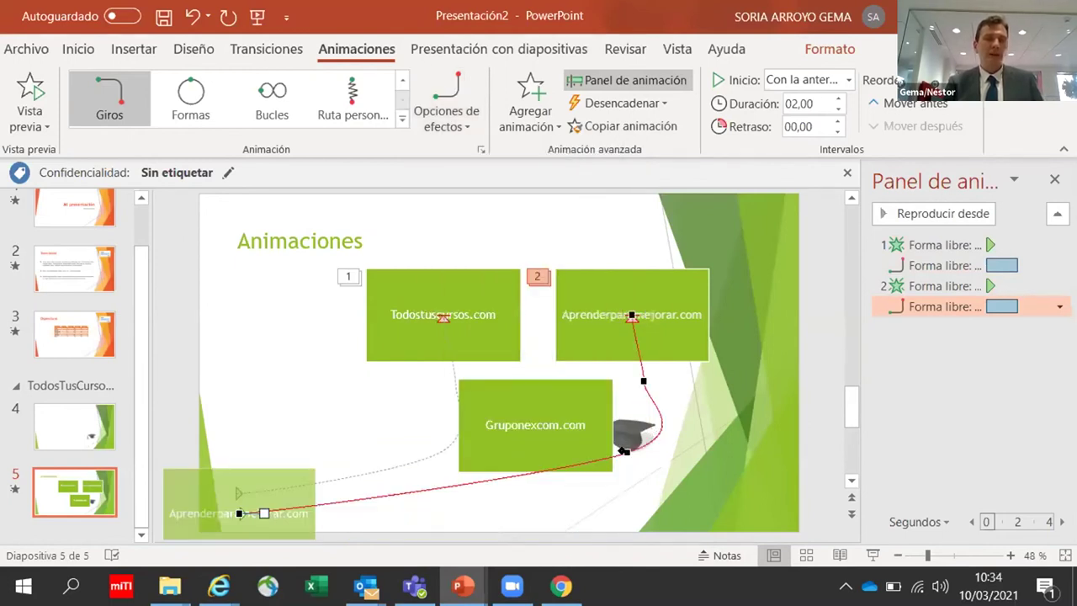
click(617, 503)
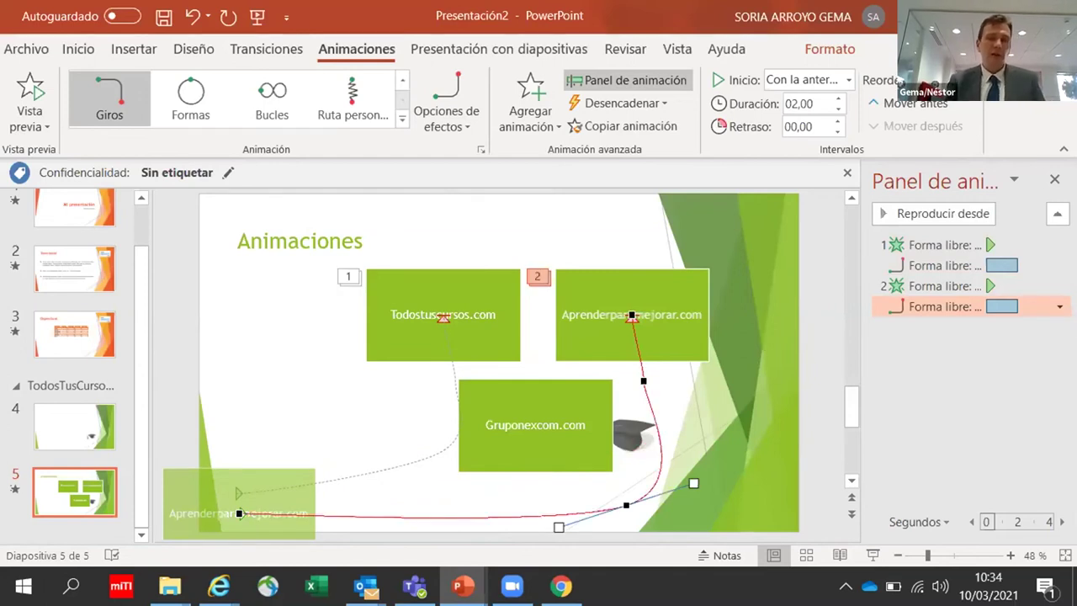
key(shift+F5)
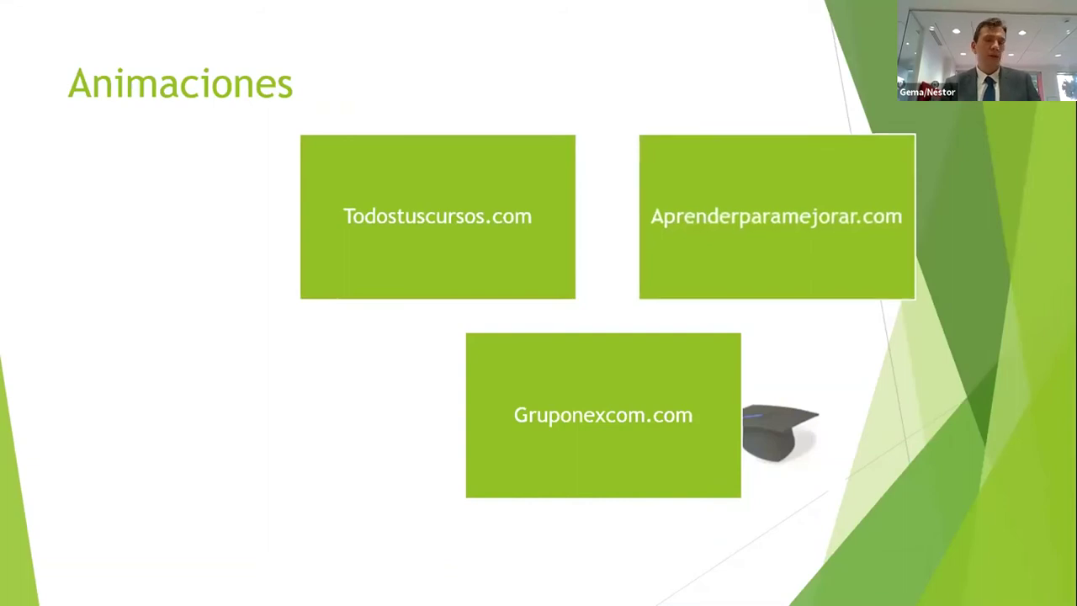
key(Escape)
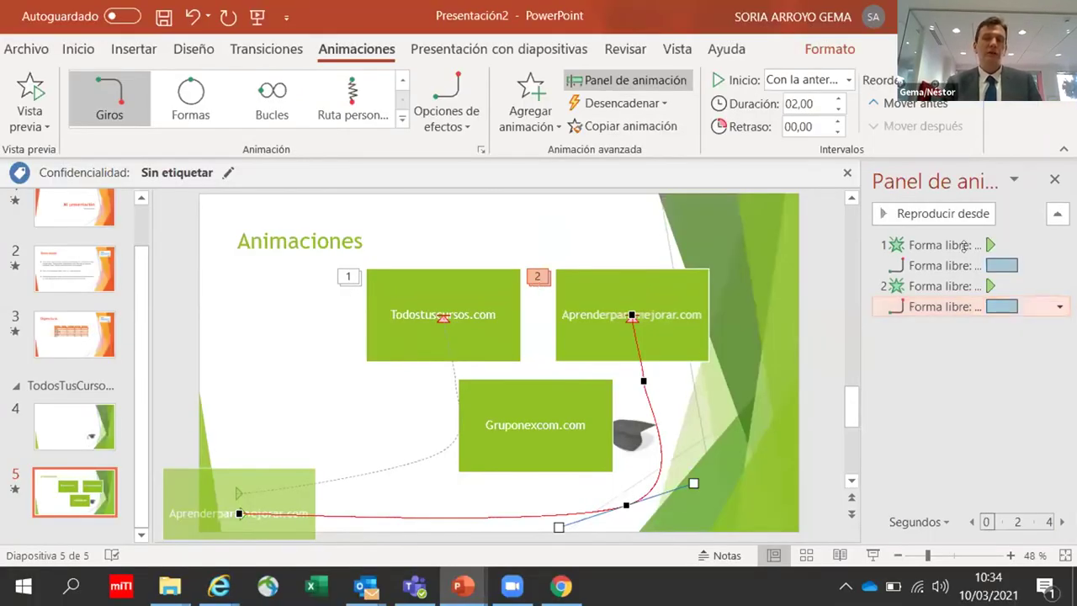
click(953, 308)
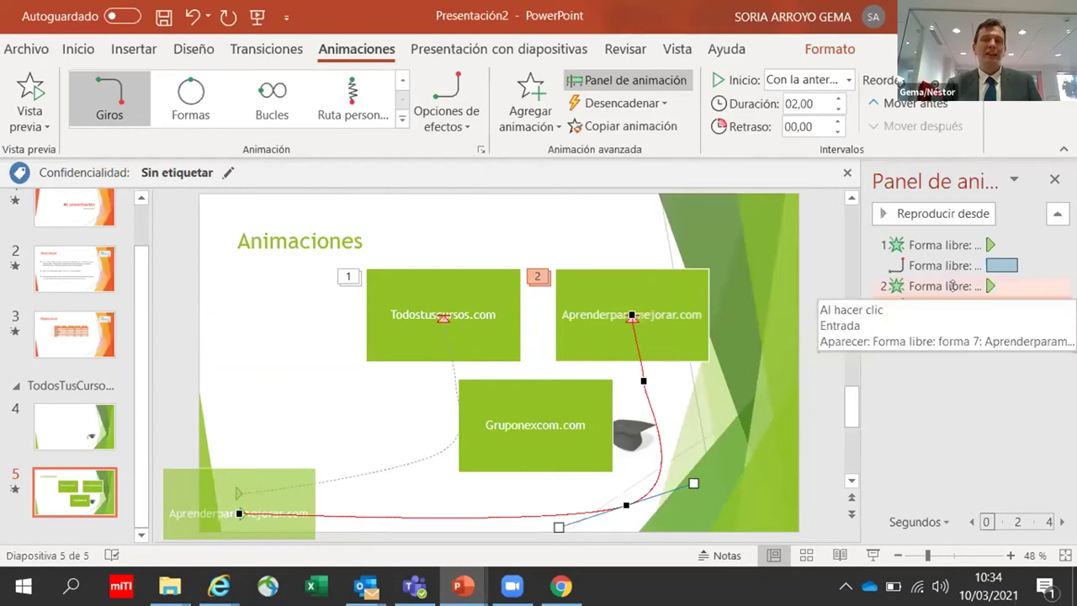
click(917, 285)
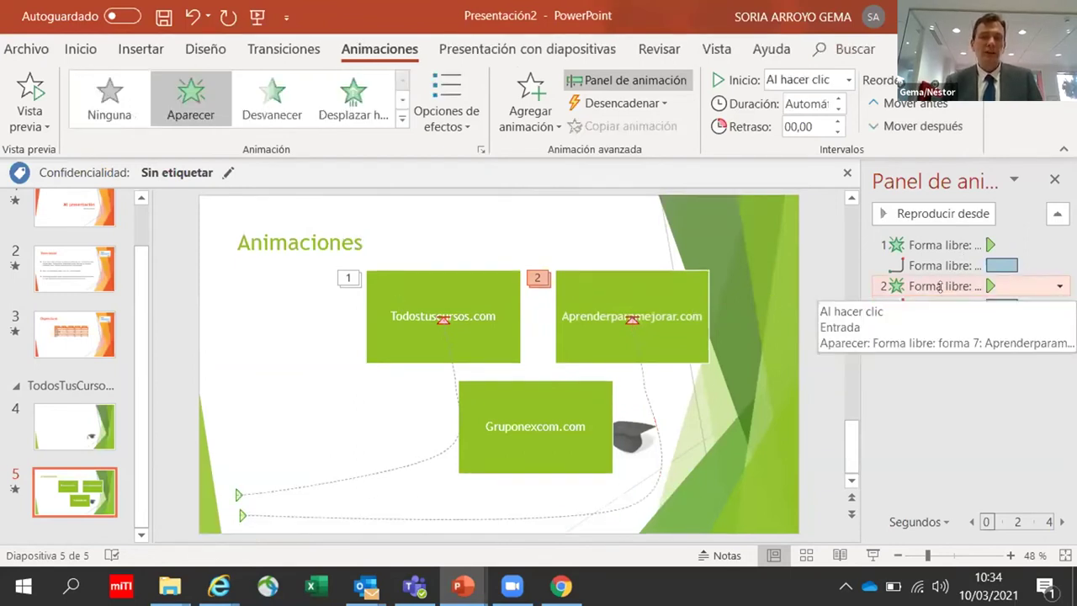
click(836, 81)
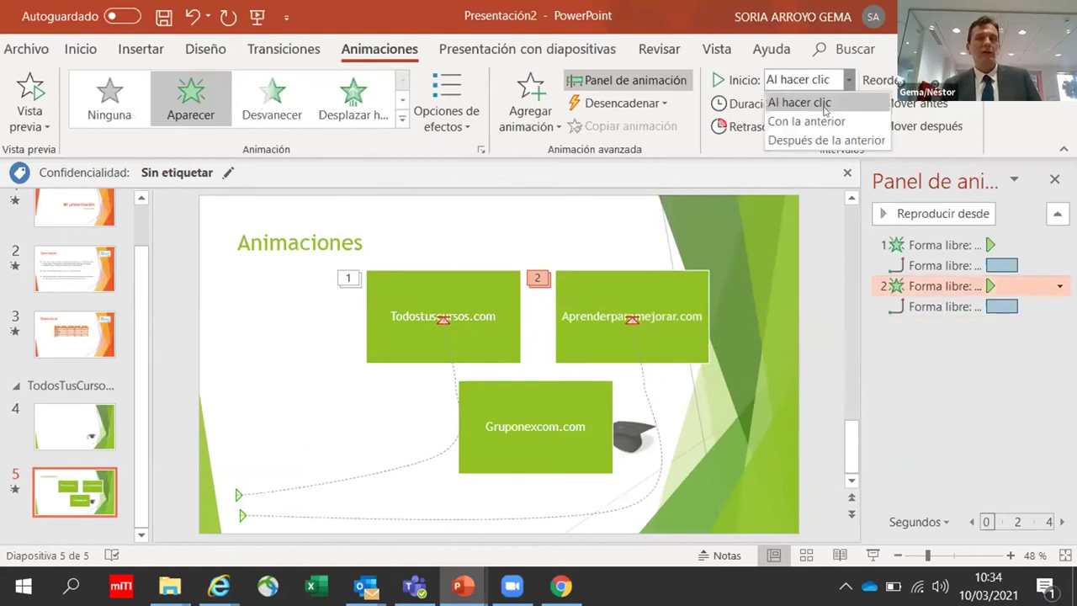
click(836, 123)
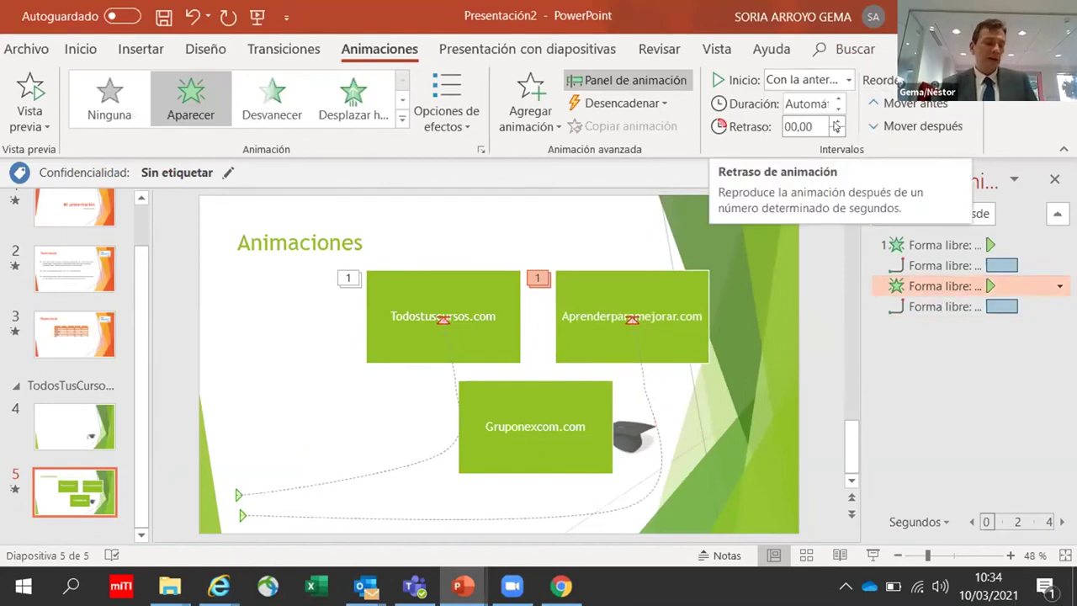
key(shift+F5)
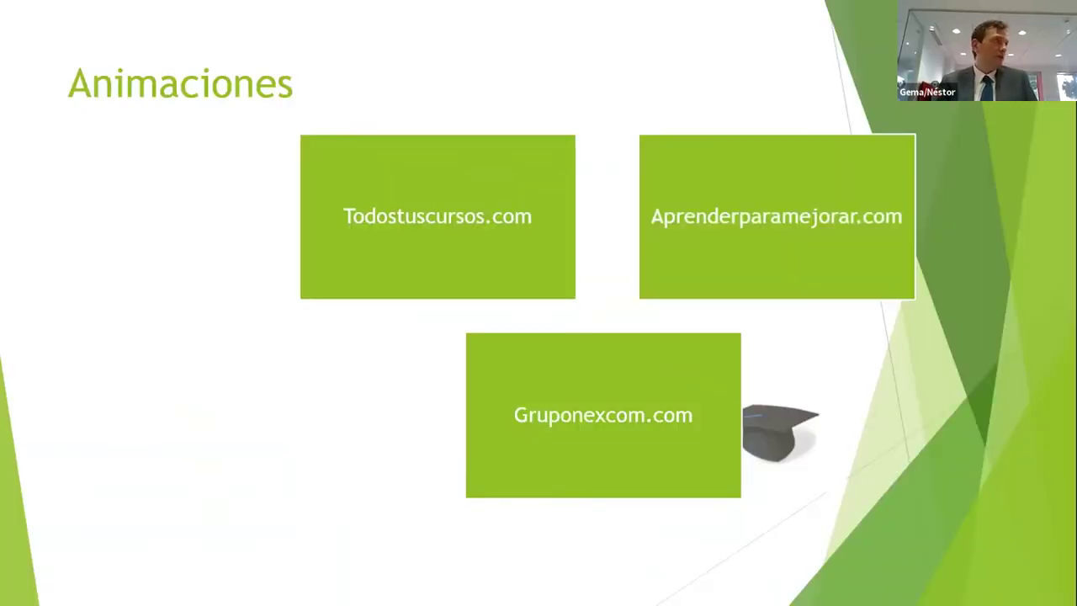
key(Escape)
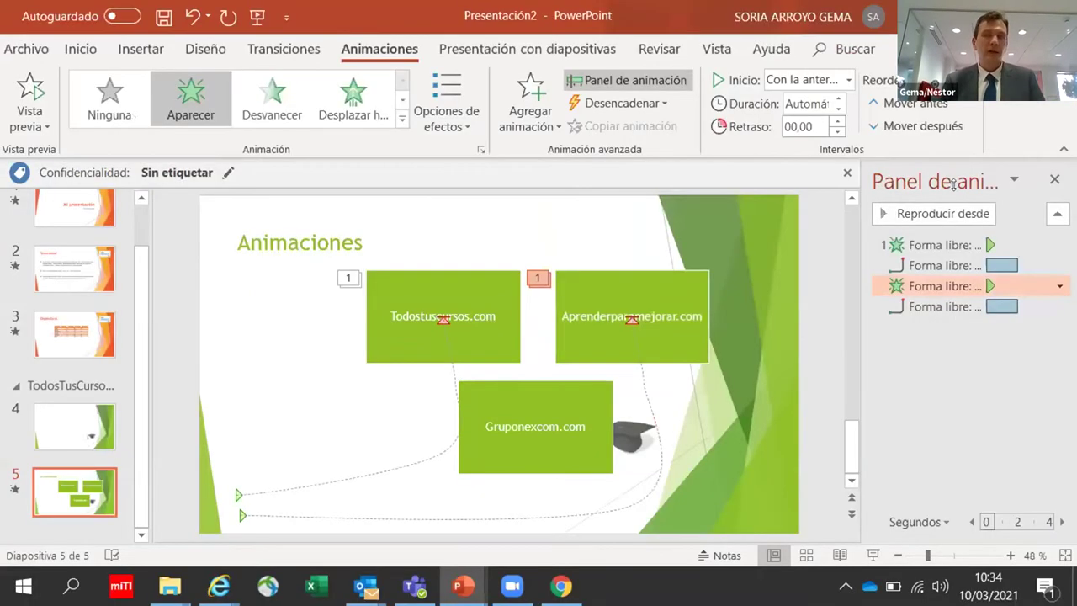
click(838, 80)
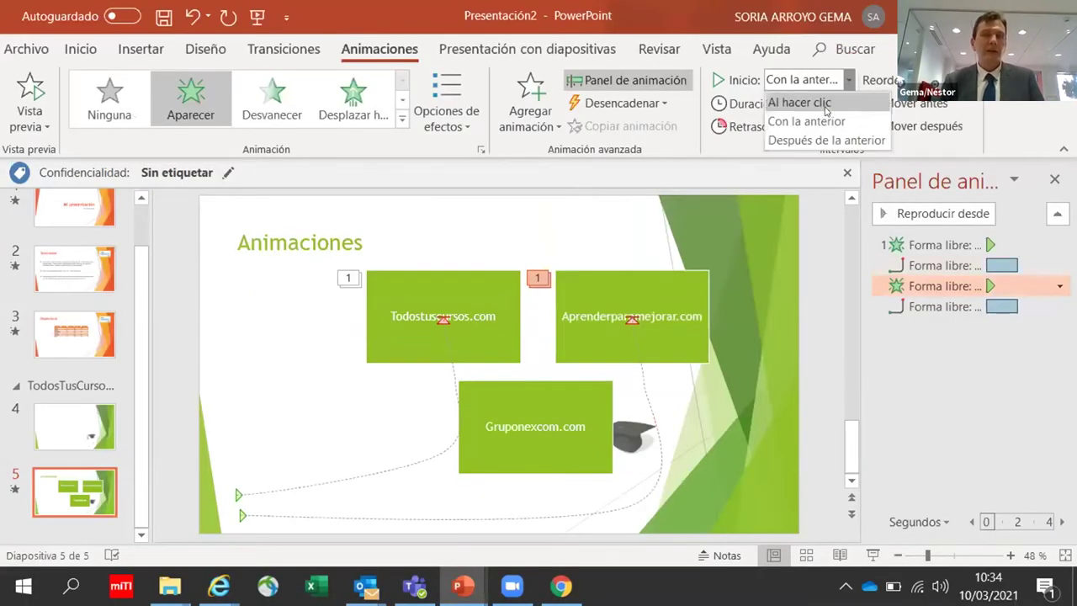
click(787, 101)
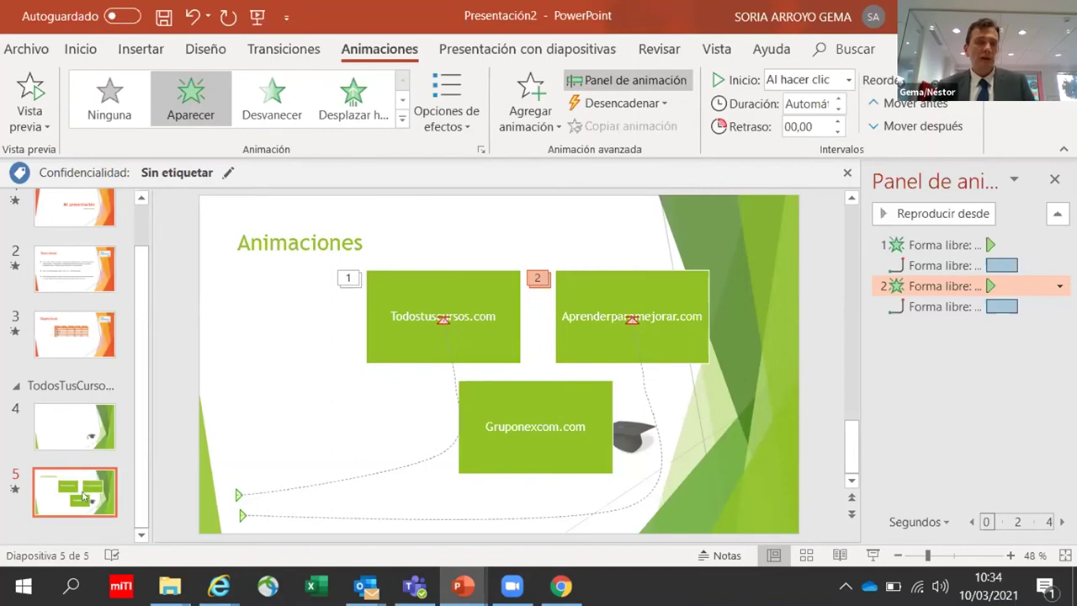
click(90, 527)
Step: Add a new slide 6 and insert a section zoom covering both sections
right_click(90, 527)
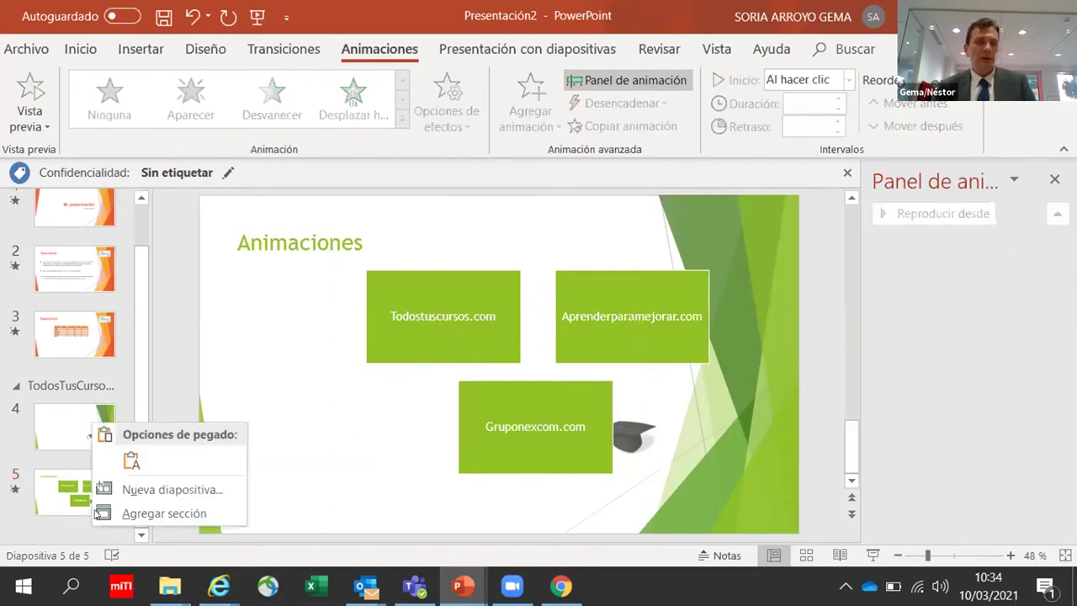
click(126, 489)
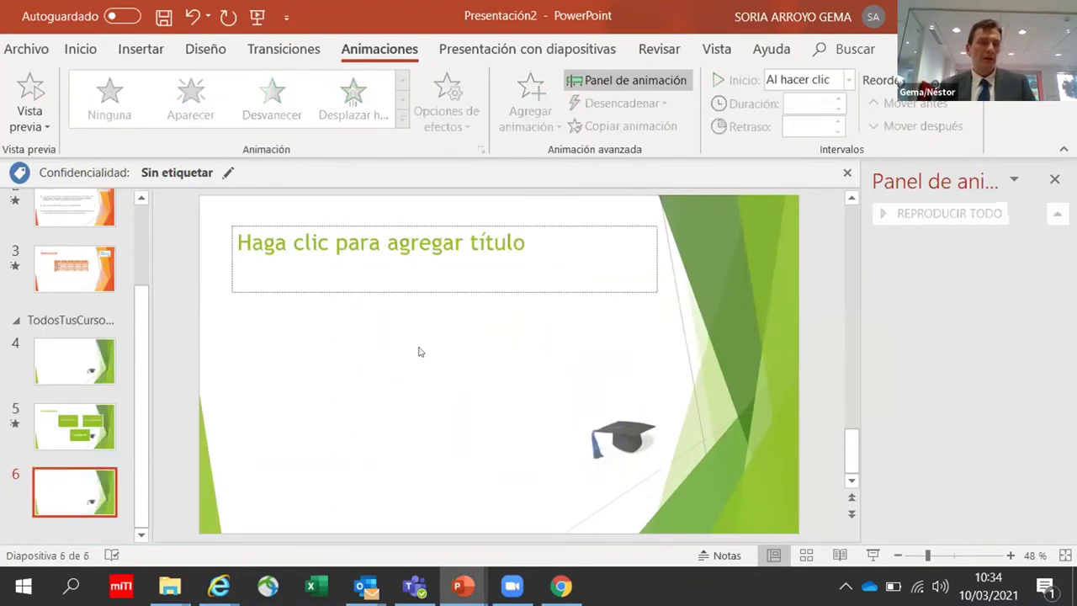
click(140, 49)
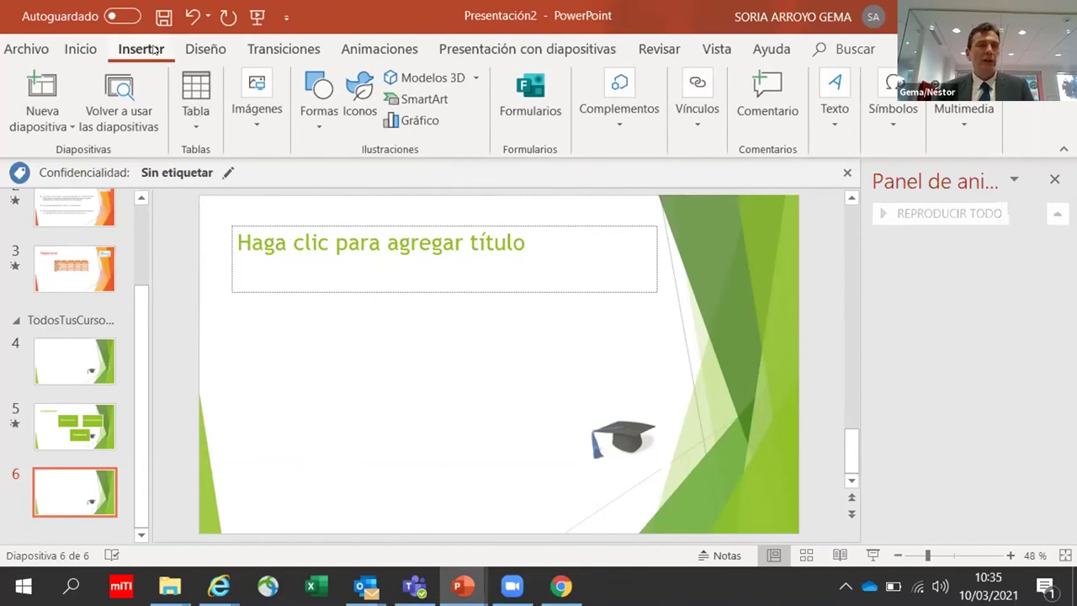
click(700, 120)
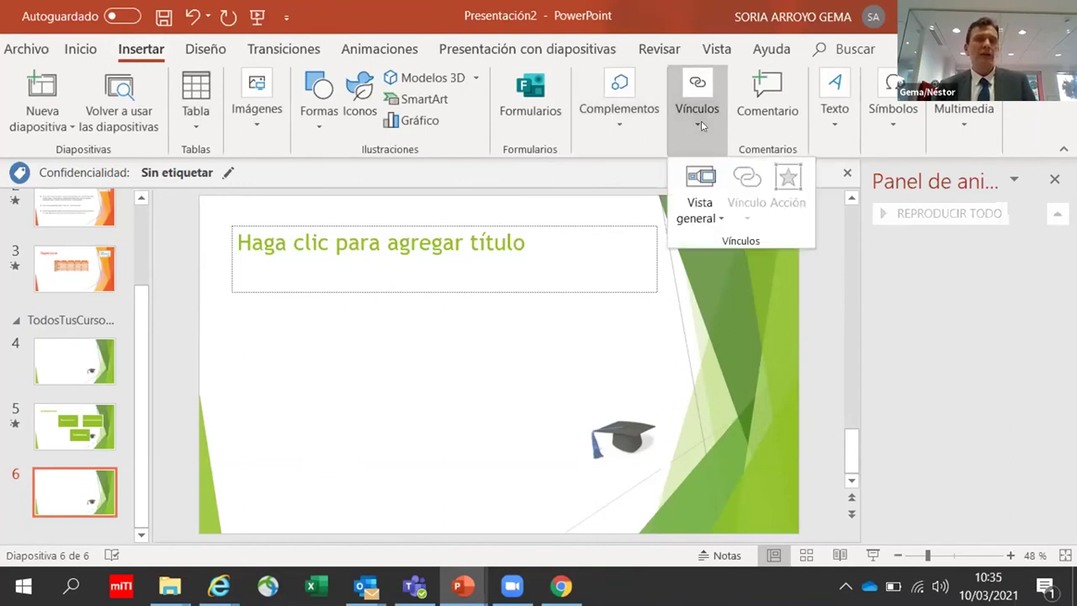
click(701, 216)
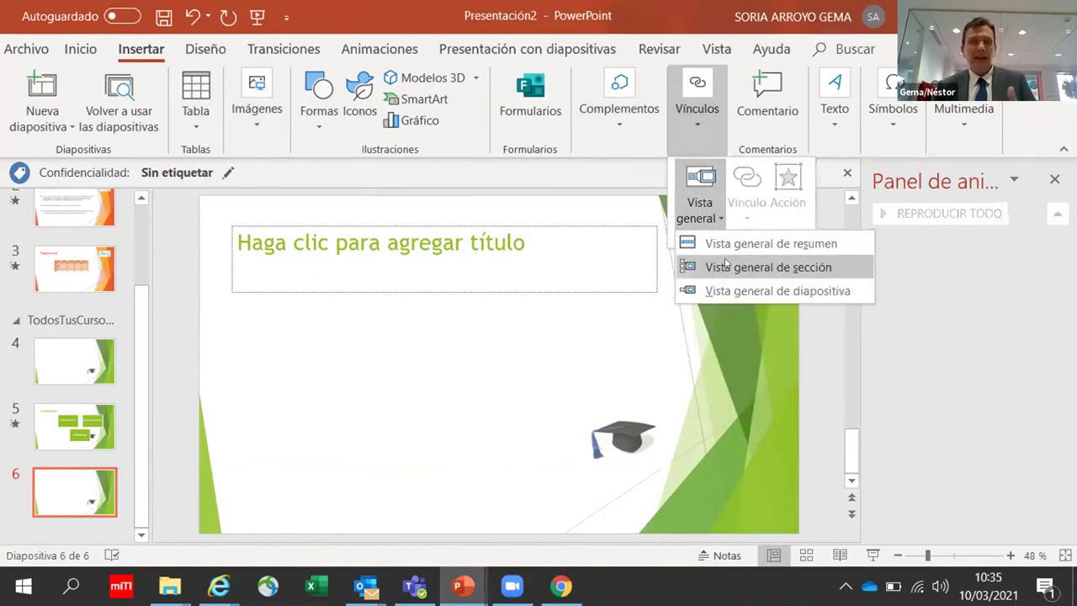
click(725, 266)
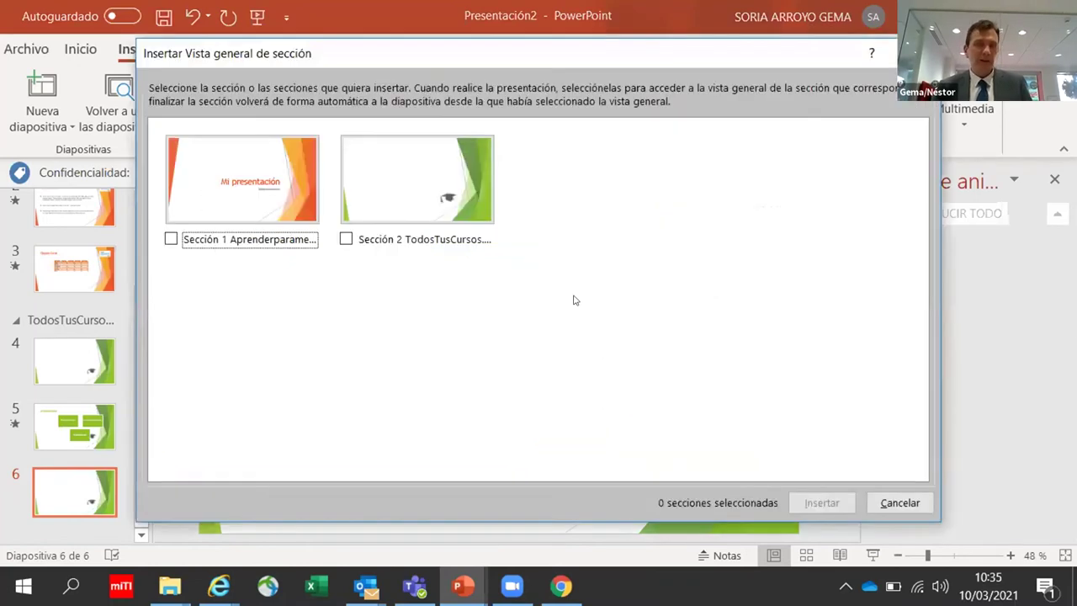
click(202, 240)
click(418, 238)
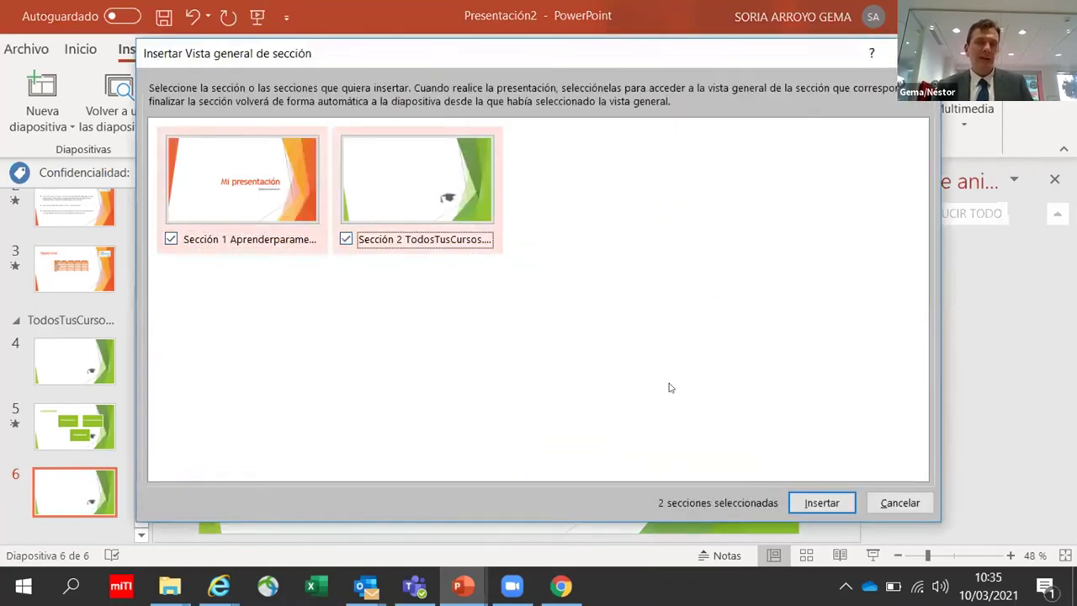
click(816, 512)
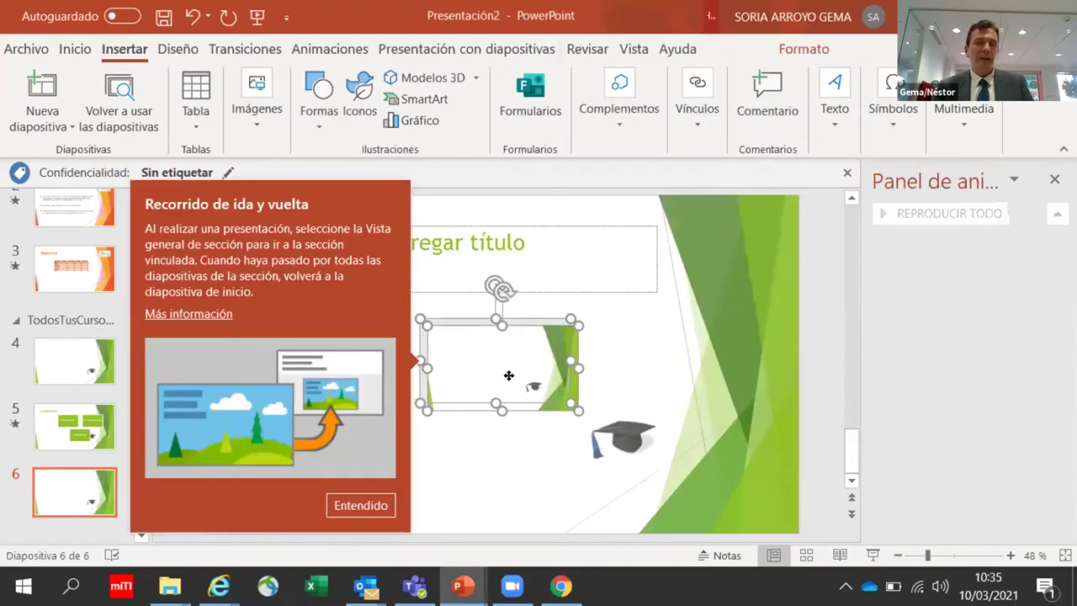
Step: Spread the two zoom thumbnails apart and start the slideshow from slide 6
drag(548, 356, 661, 348)
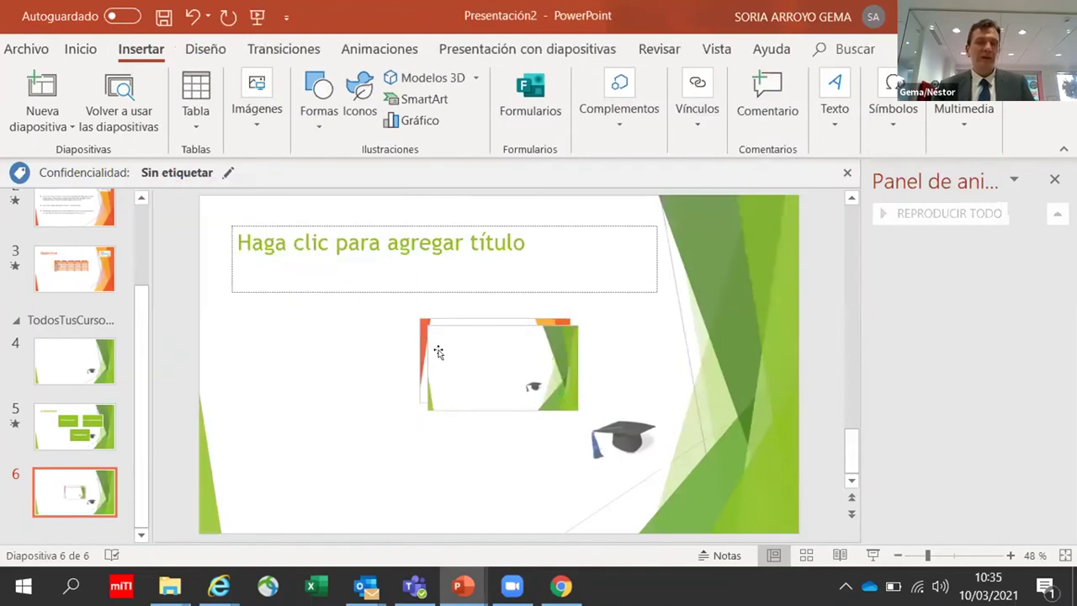
drag(530, 373, 398, 384)
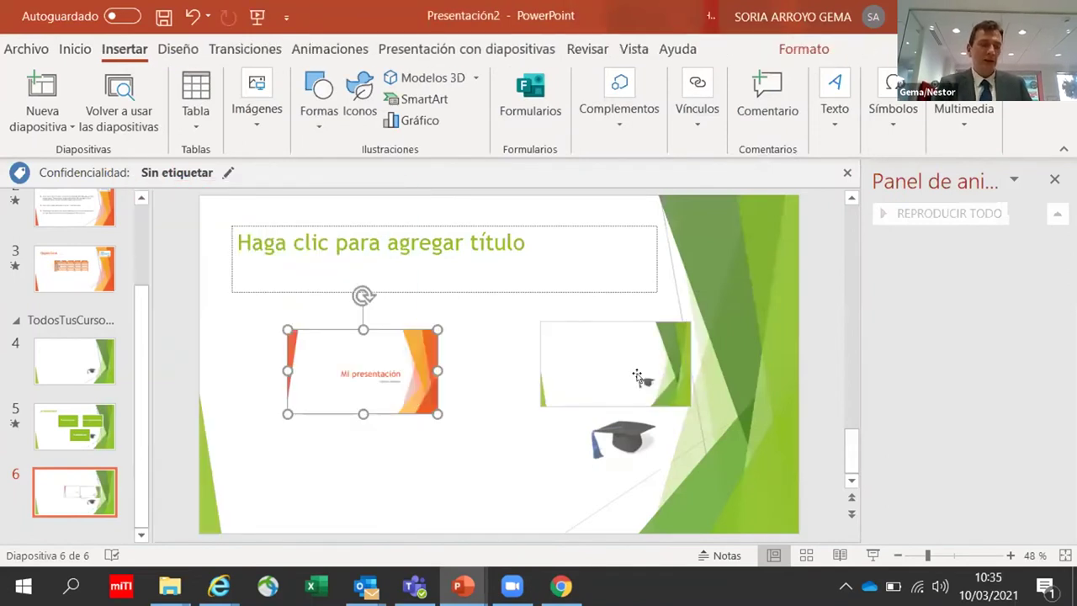
key(shift+F5)
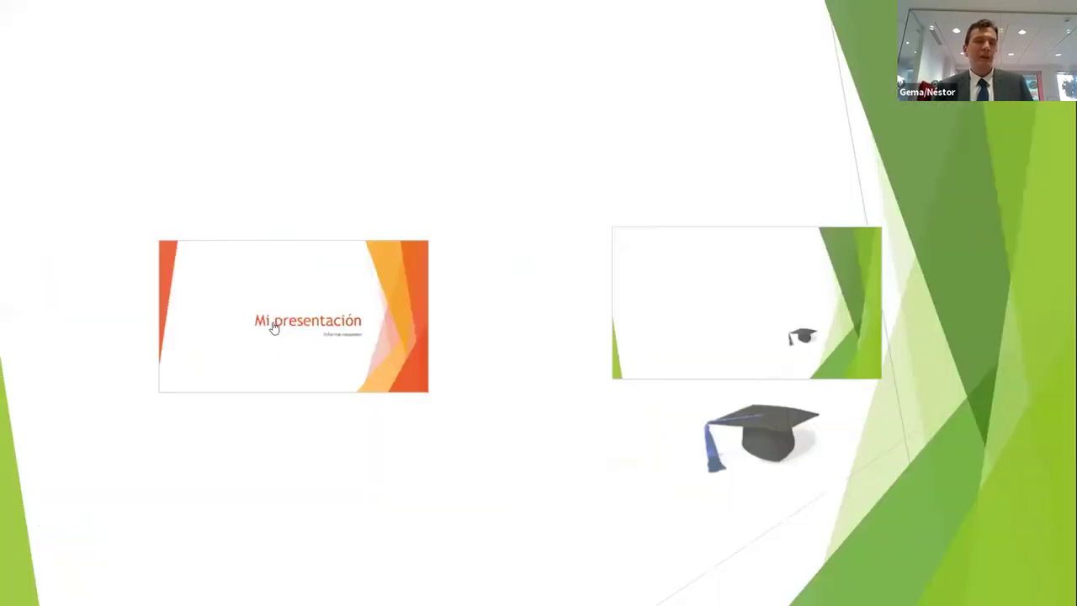
Step: In the slideshow, zoom into the Mi presentación section, advance one slide, and end the show
click(270, 326)
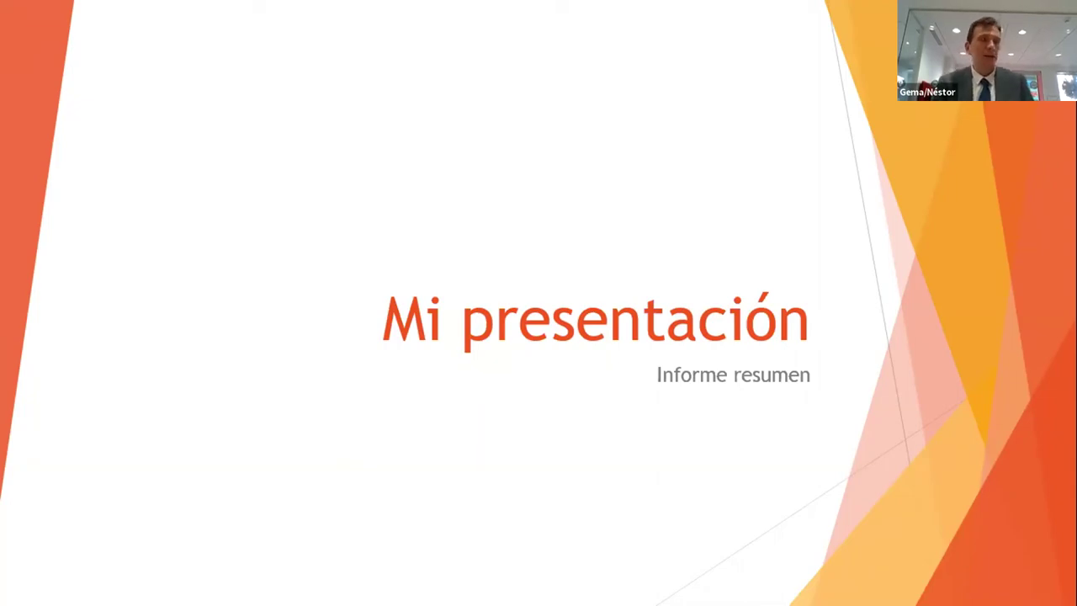
key(Right)
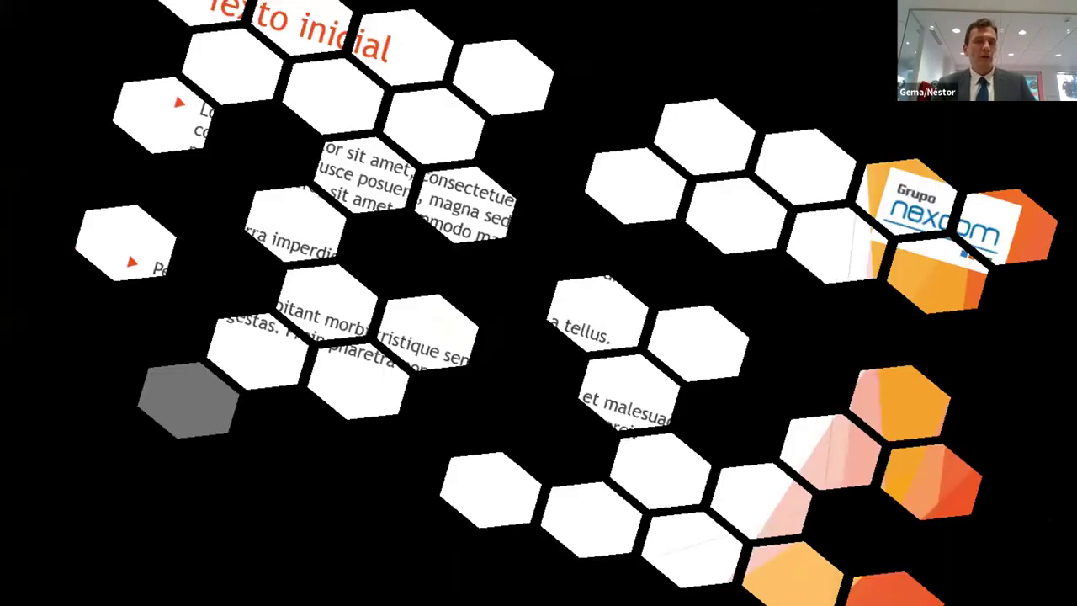
key(Escape)
Step: Step through slides 3 to 6 and open the Vista general zoom types on slide 6
click(55, 294)
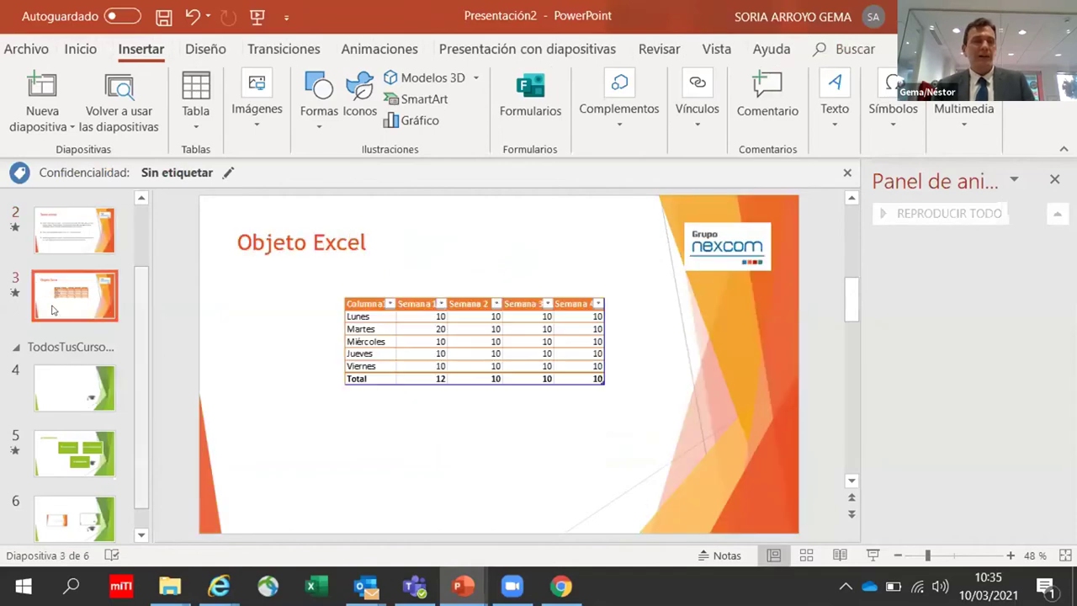
click(63, 383)
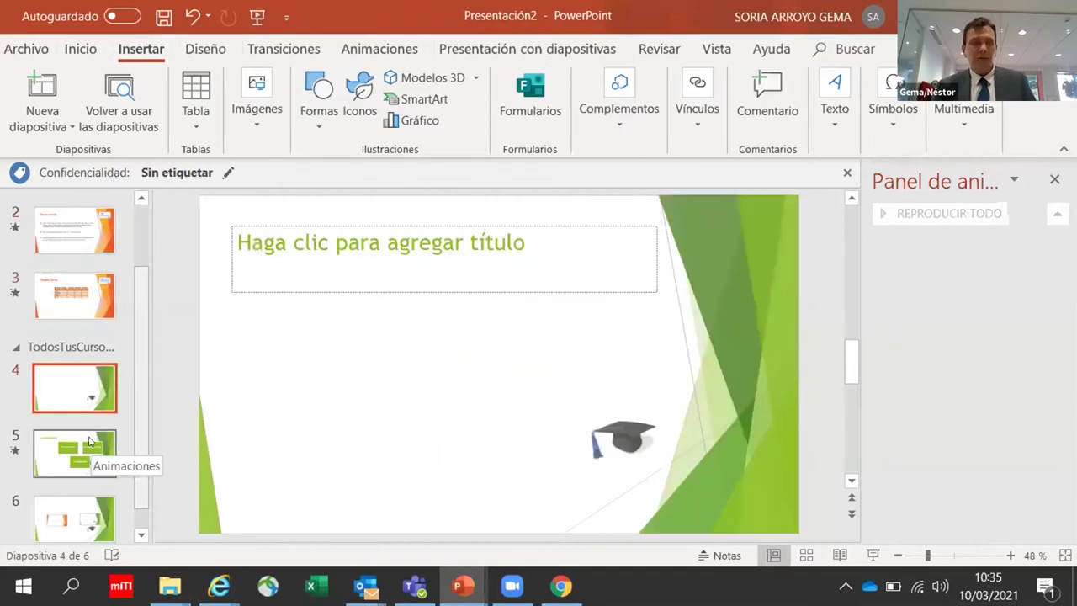
click(90, 439)
click(105, 517)
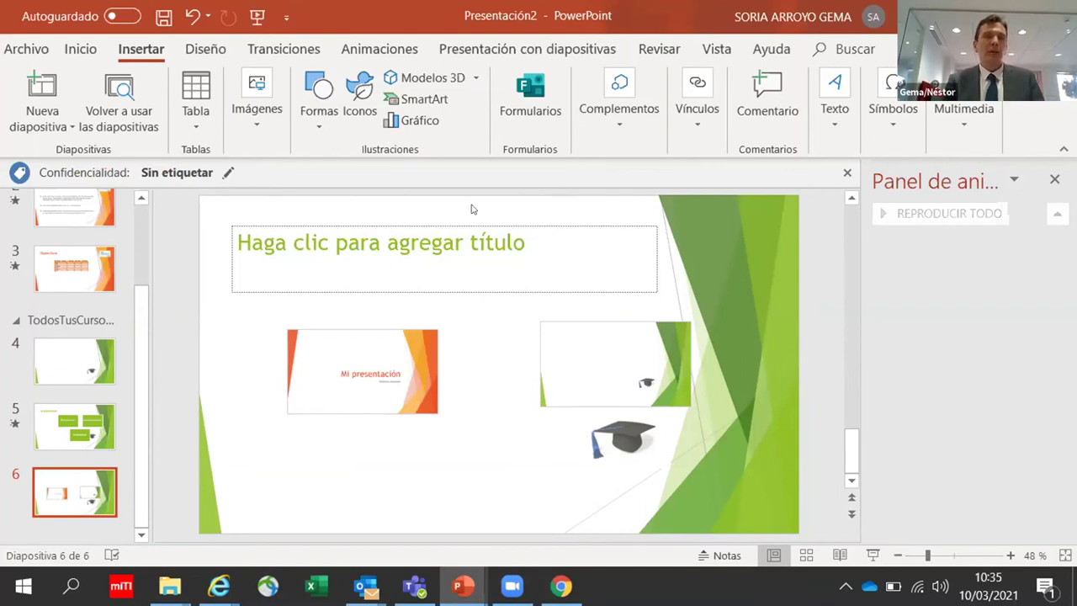
click(689, 123)
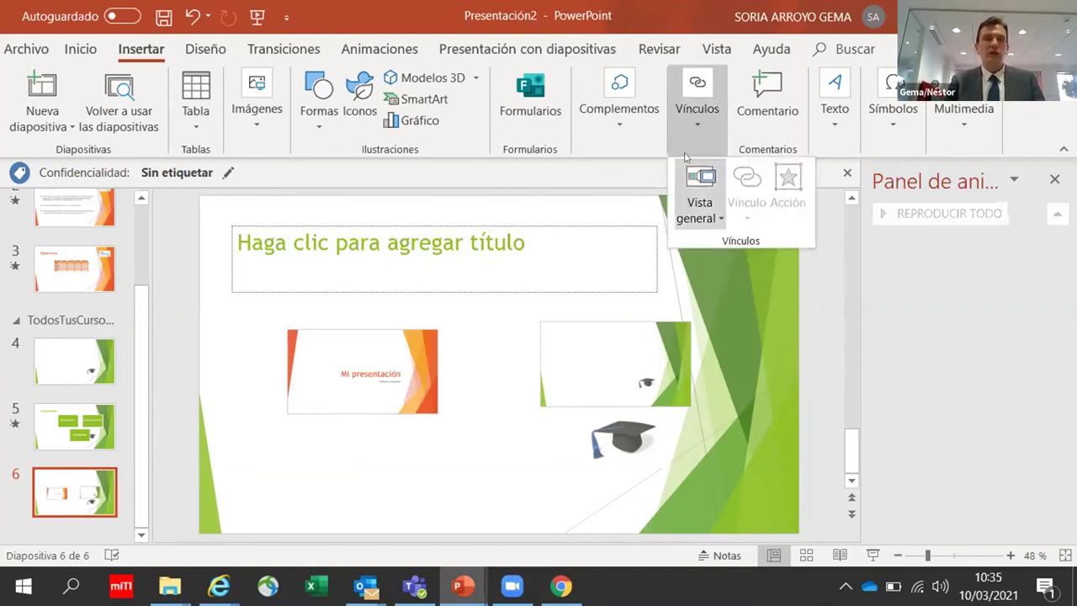
click(695, 210)
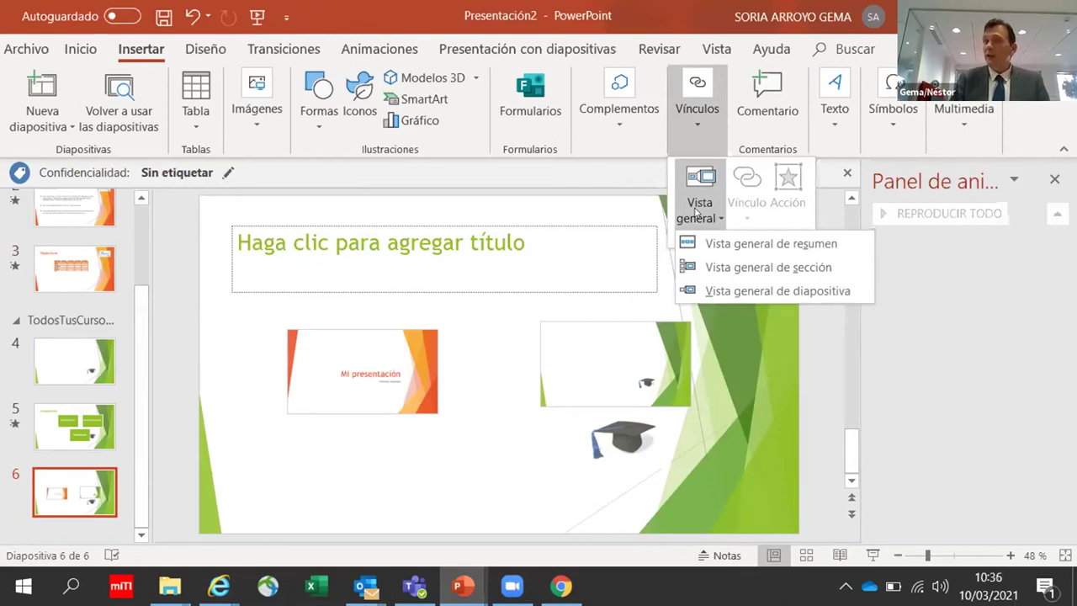
Step: Change the file type to Presentación con diapositivas de PowerPoint (*.ppsx) under Archivo > Exportar
click(14, 49)
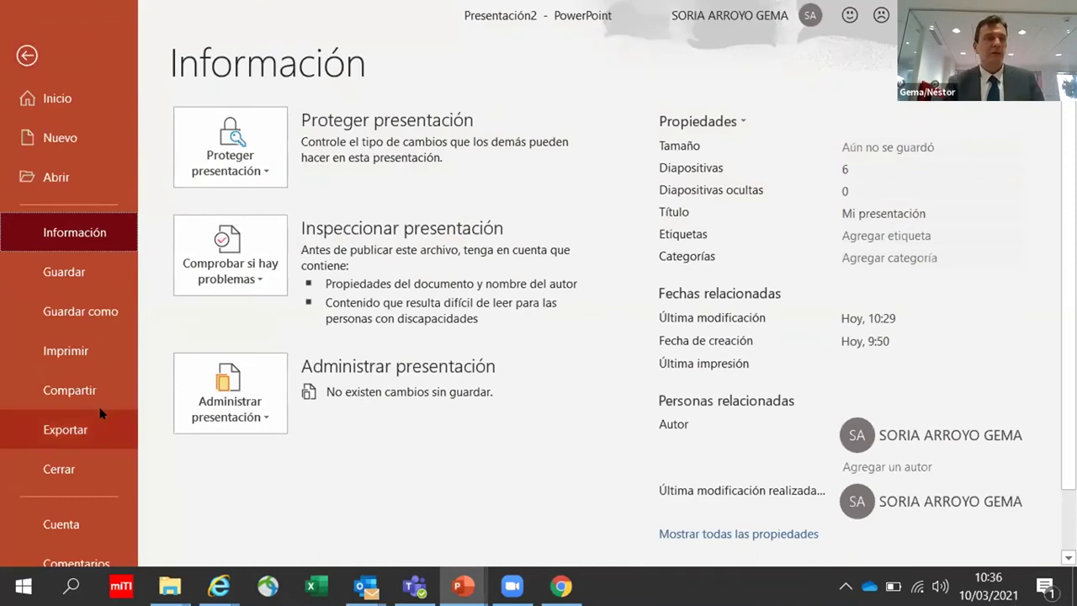
click(93, 296)
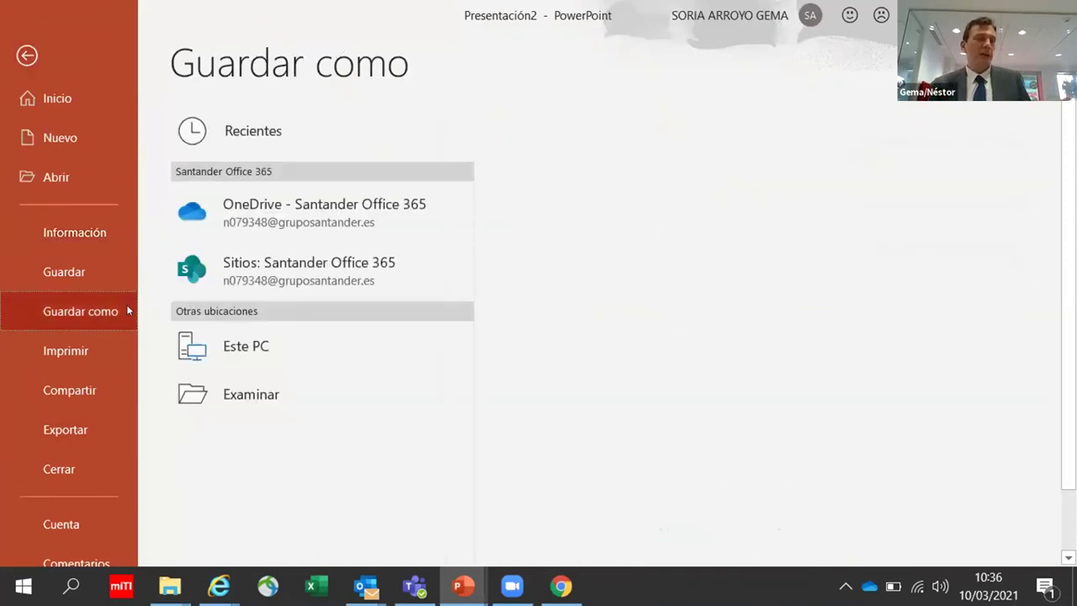
click(57, 423)
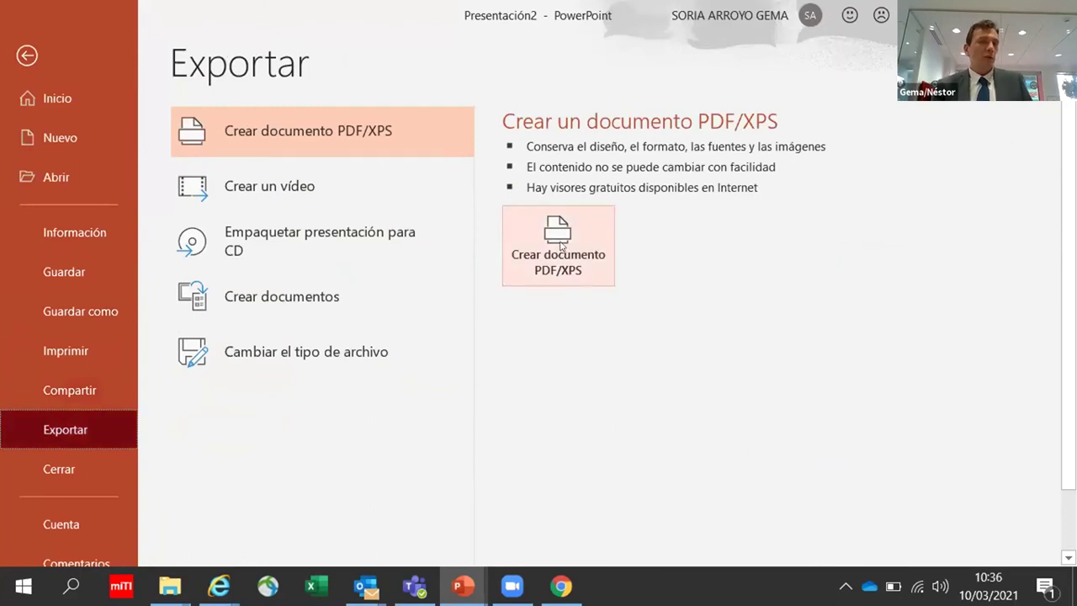
click(343, 348)
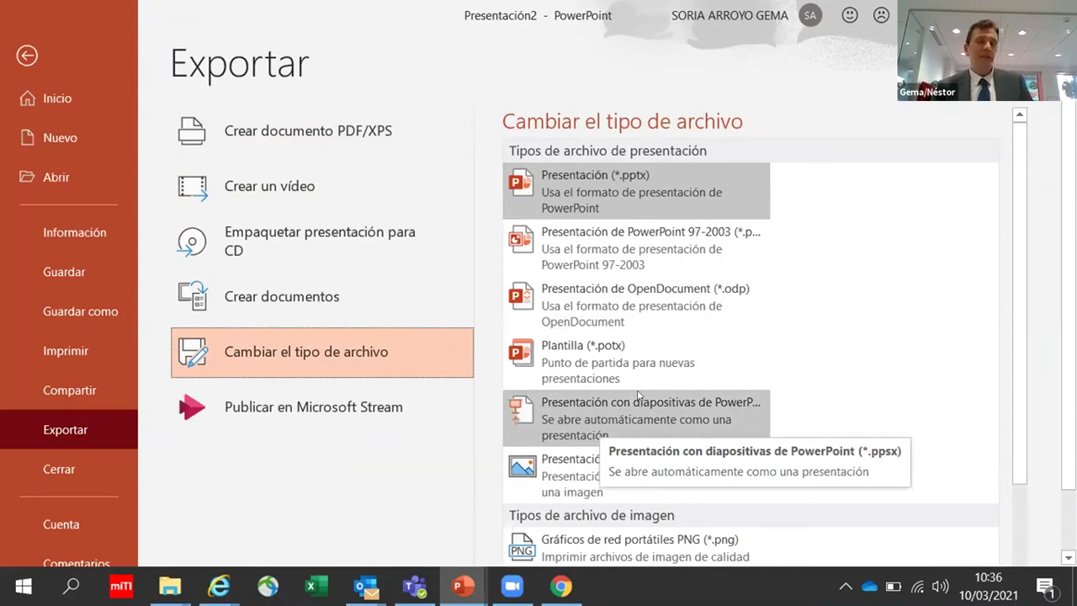
double_click(623, 414)
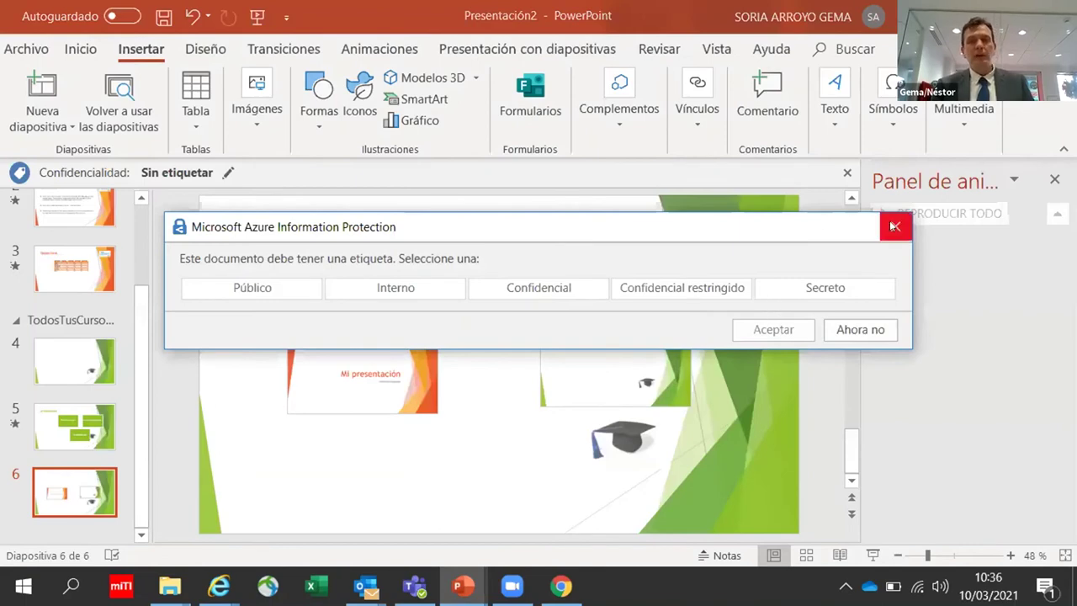
Step: Dismiss the label prompt and save Mi presentación.ppsx in the Work cafe santander grupo nexcom folder
click(885, 217)
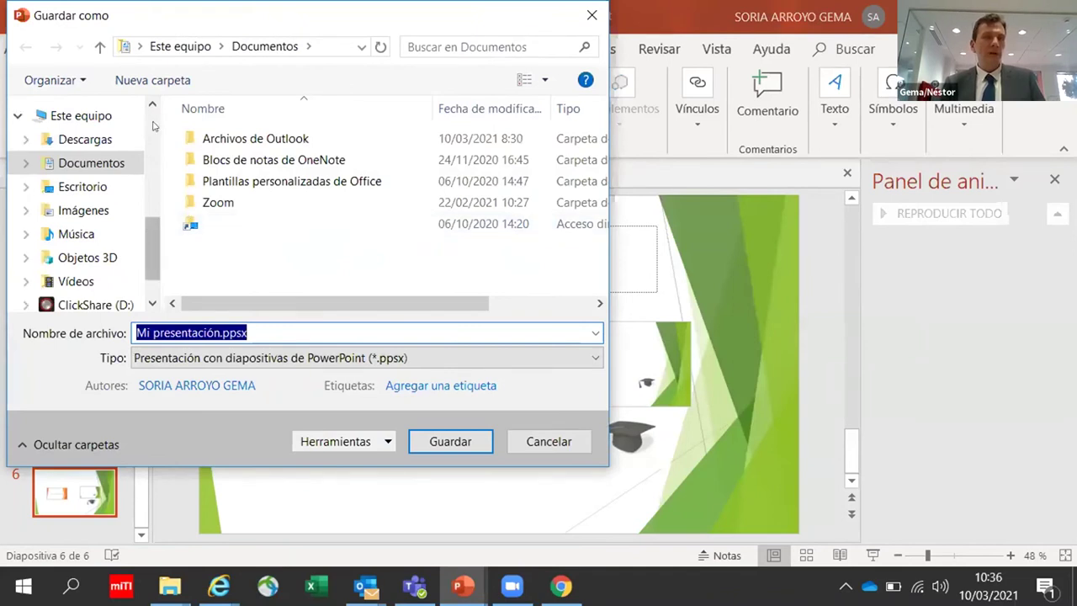
click(154, 125)
click(154, 198)
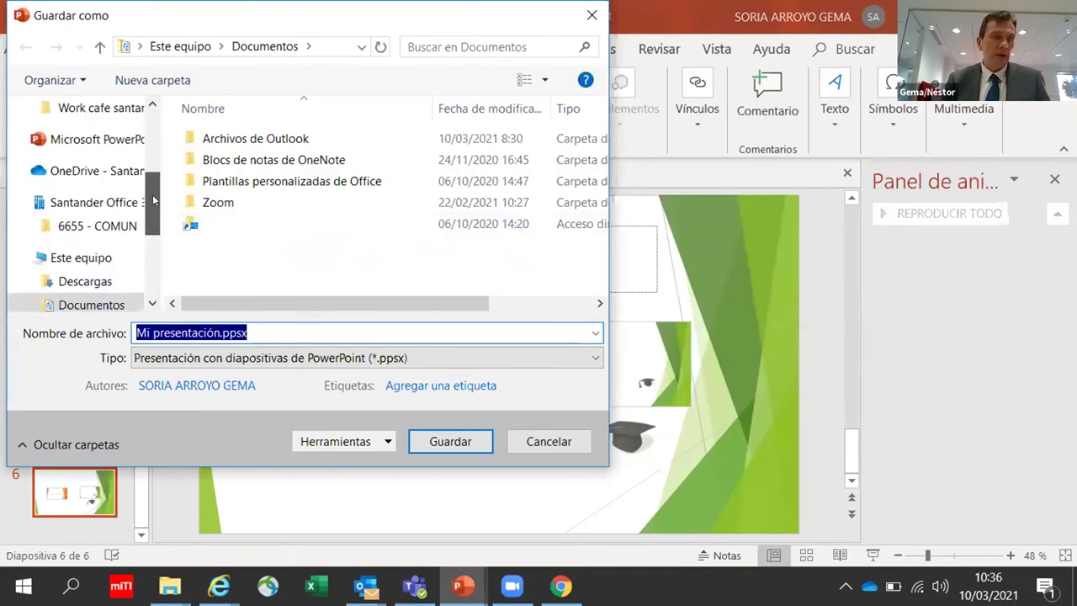
scroll(155, 207, down, 2)
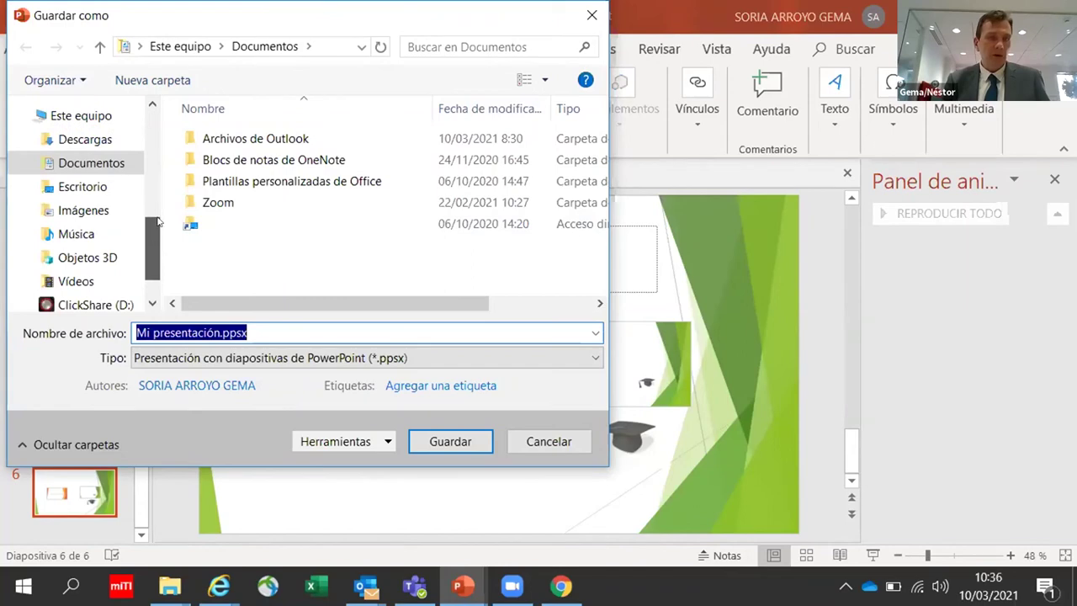
scroll(156, 176, up, 1)
scroll(171, 153, up, 2)
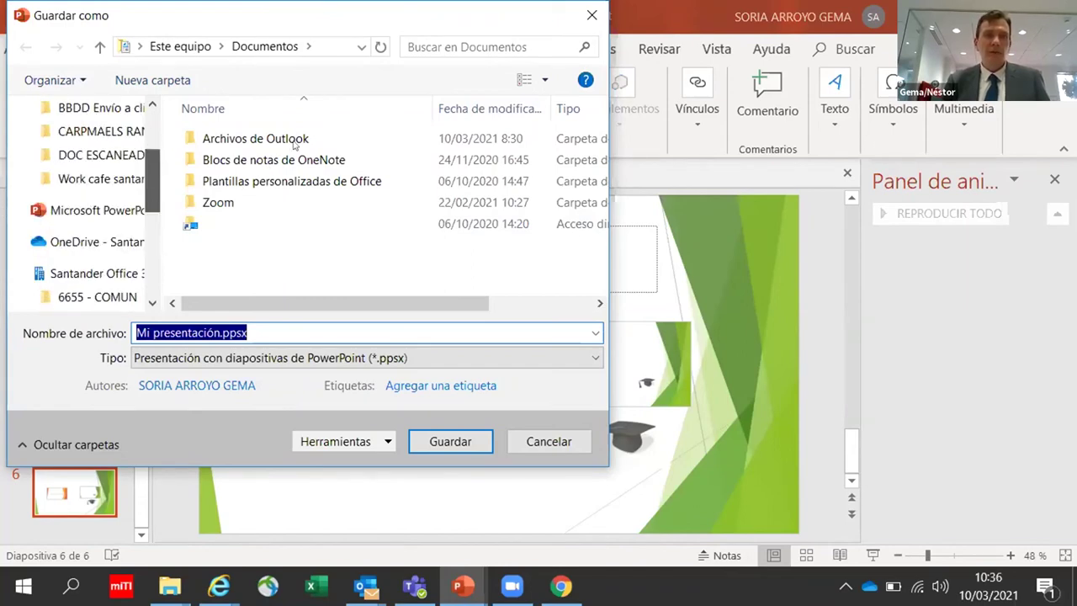
double_click(294, 139)
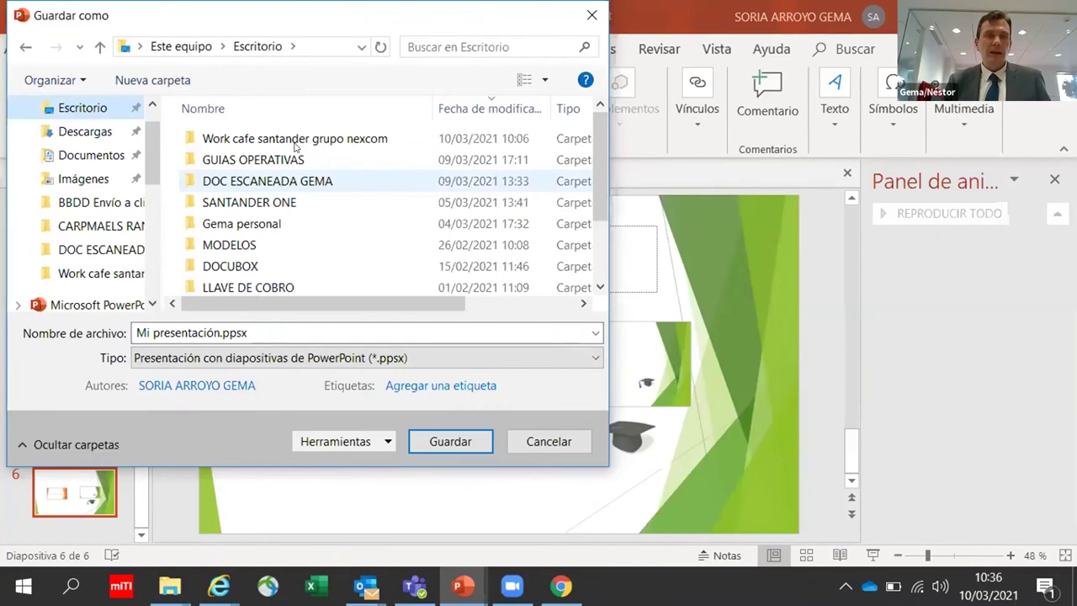
click(456, 440)
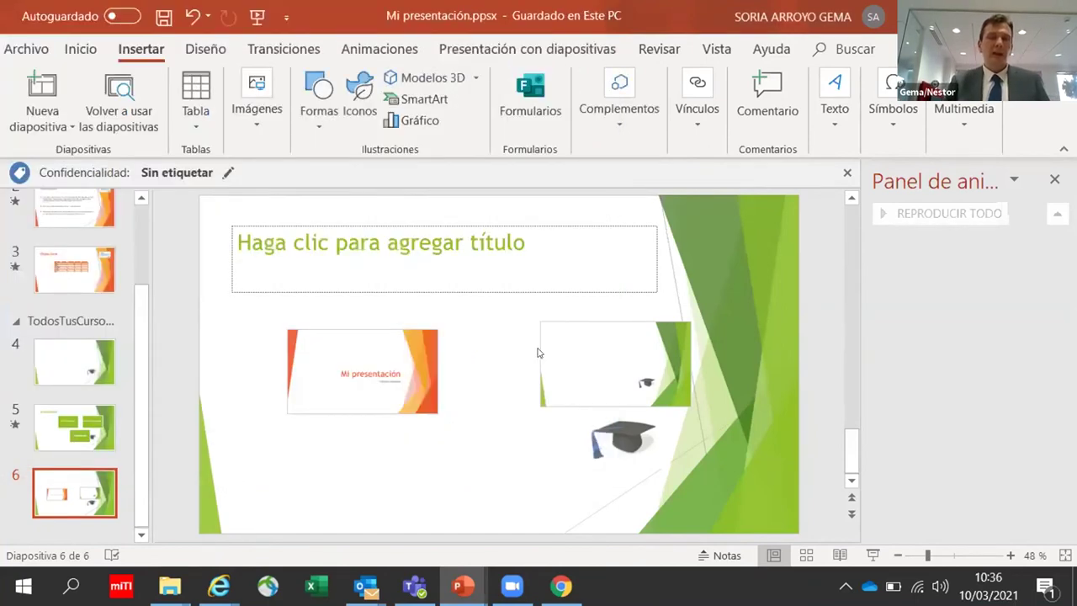
Step: Launch Mi presentación.ppsx from its File Explorer folder so it starts as a full-screen slide show
key(alt+Tab)
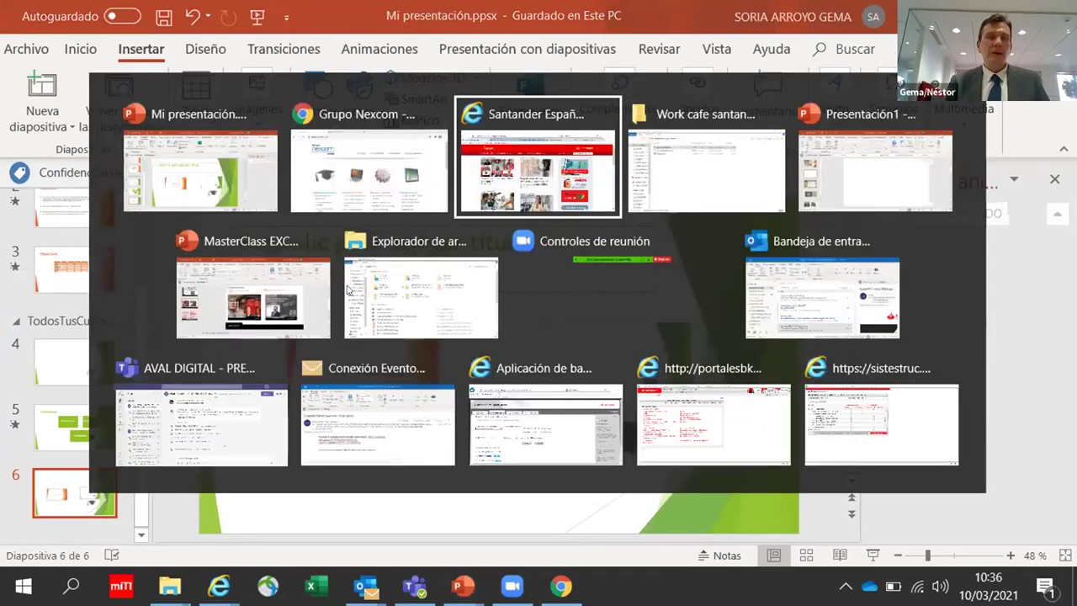
click(297, 148)
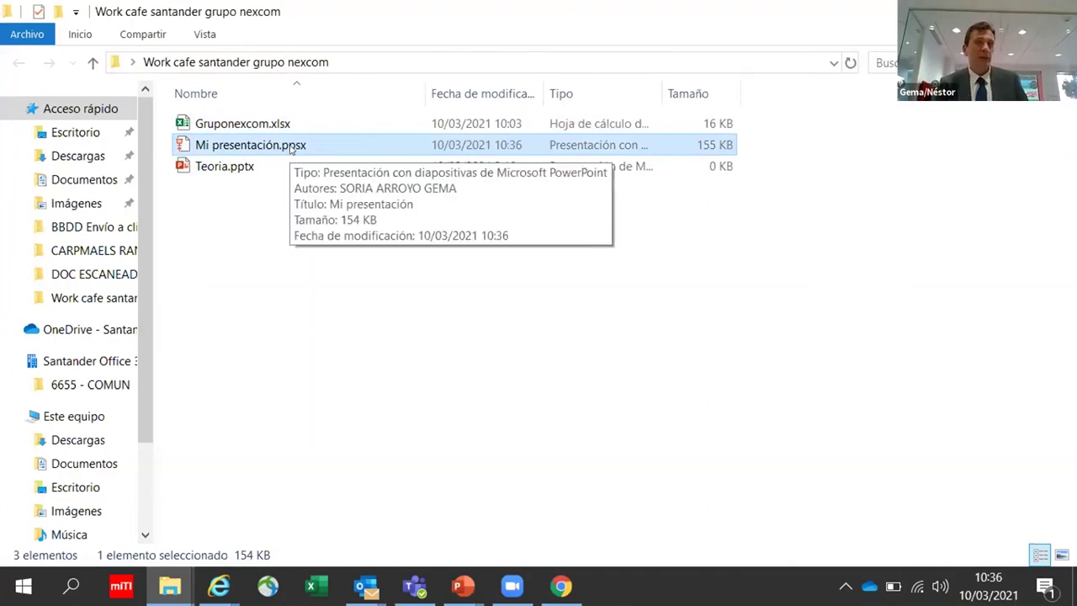
double_click(290, 147)
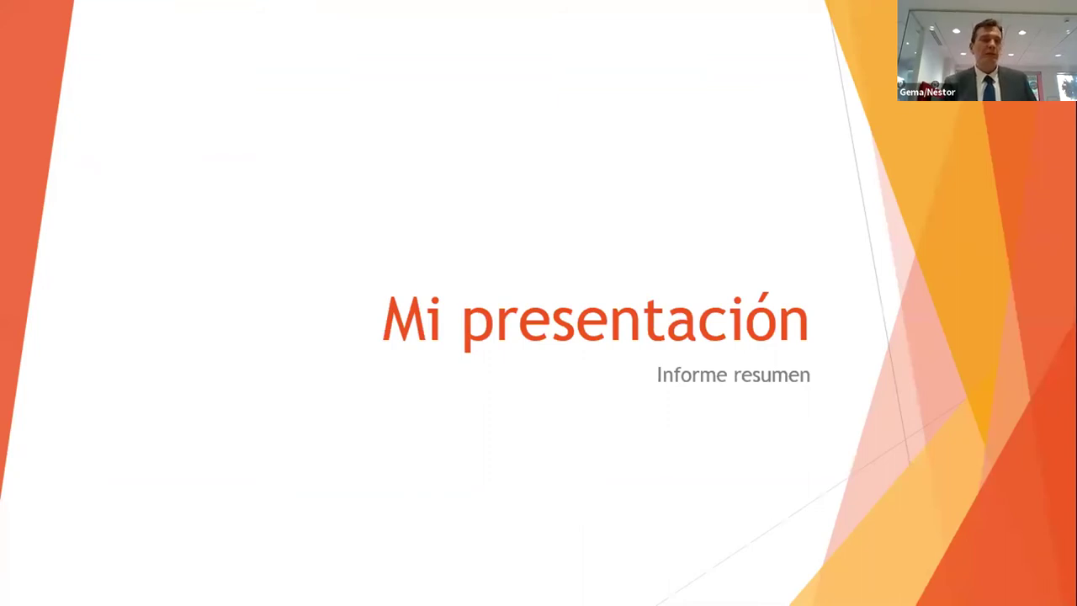
Step: Advance through Texto inicial, Objeto Excel and Animaciones, zoom into the Mi presentación section, then end the show
key(Right)
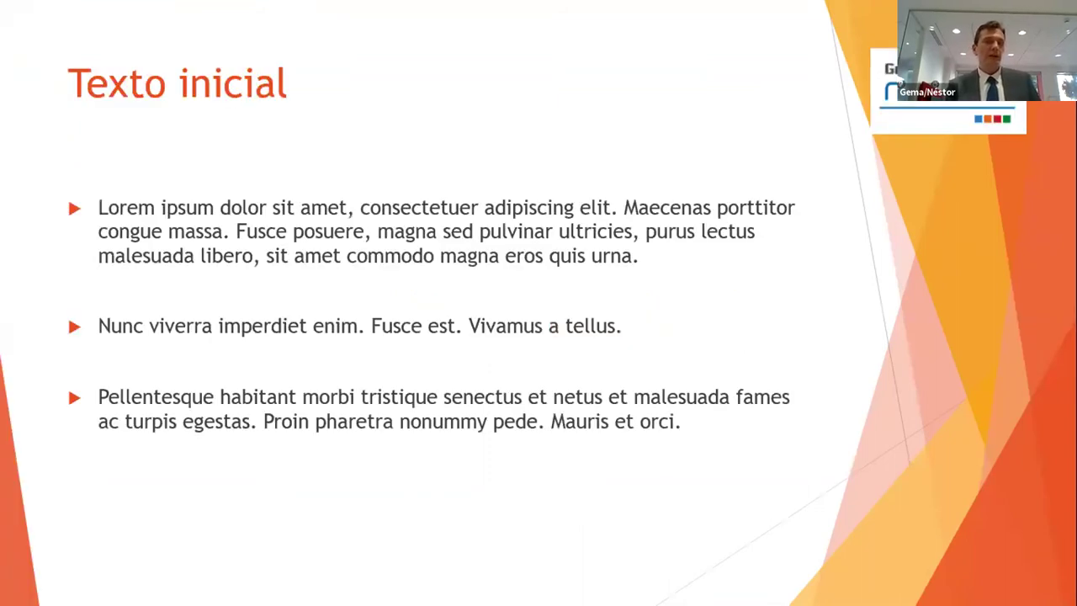
key(Right)
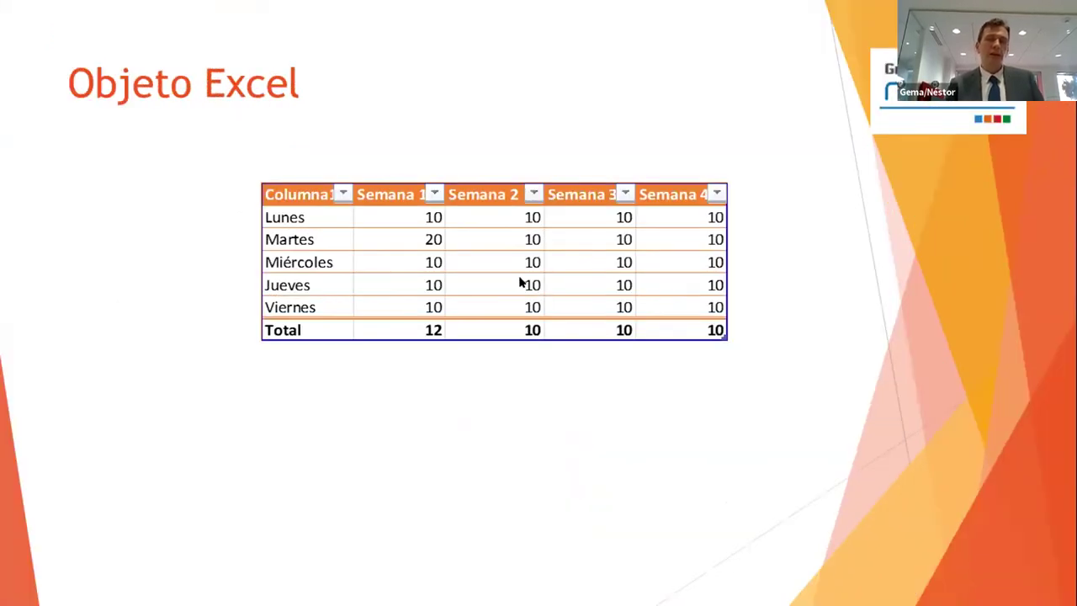
key(Right)
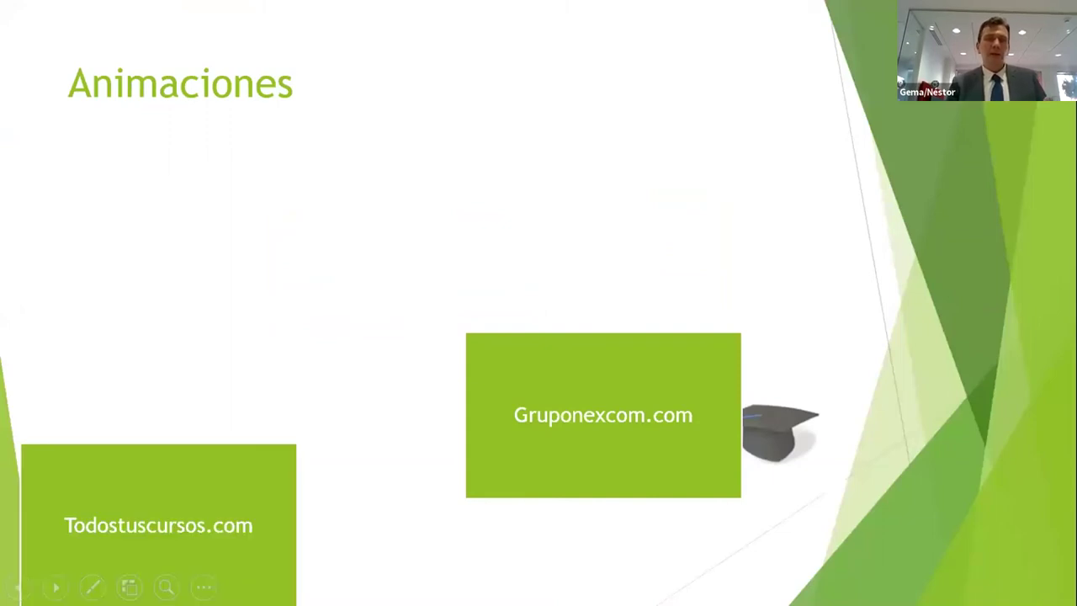
key(Right)
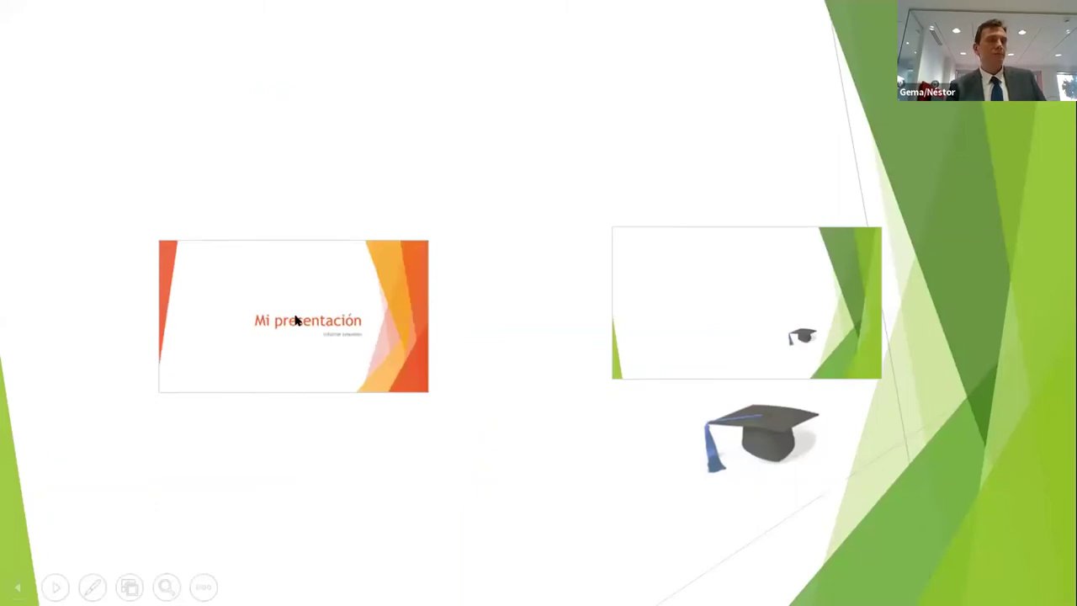
click(297, 320)
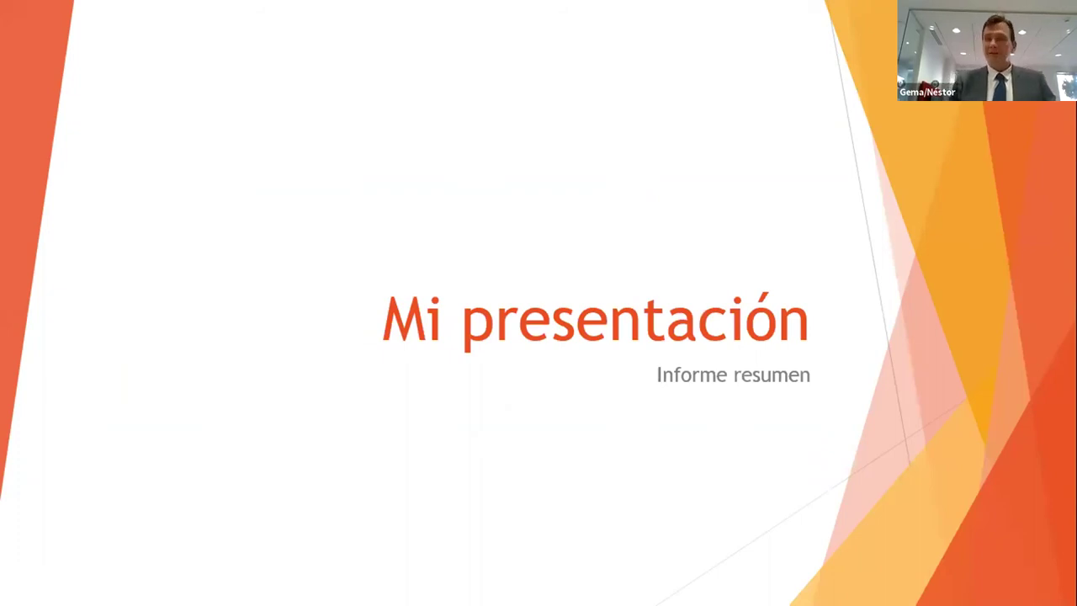
key(Escape)
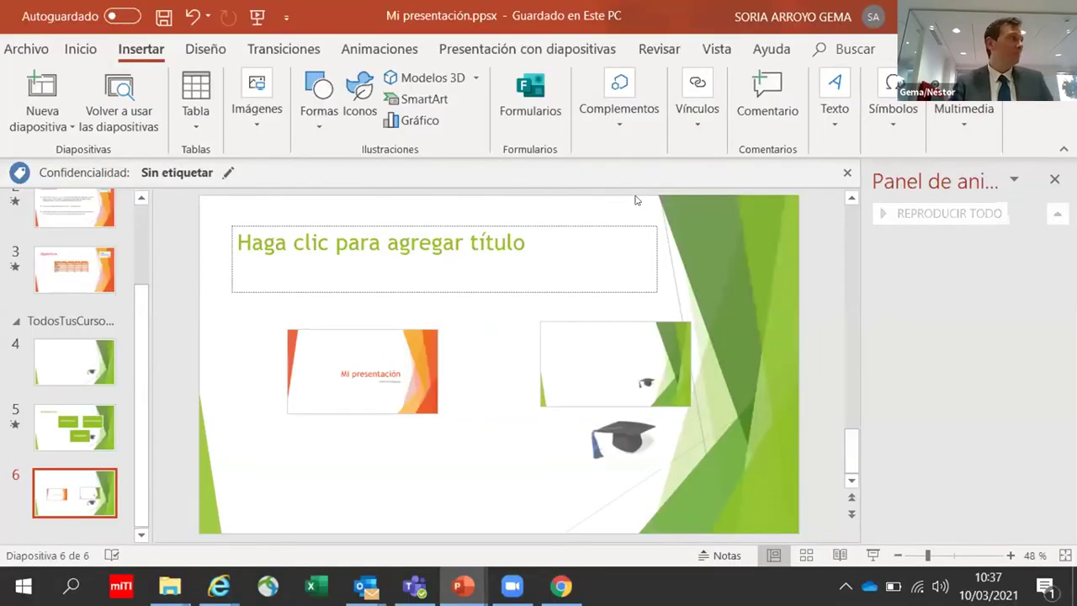
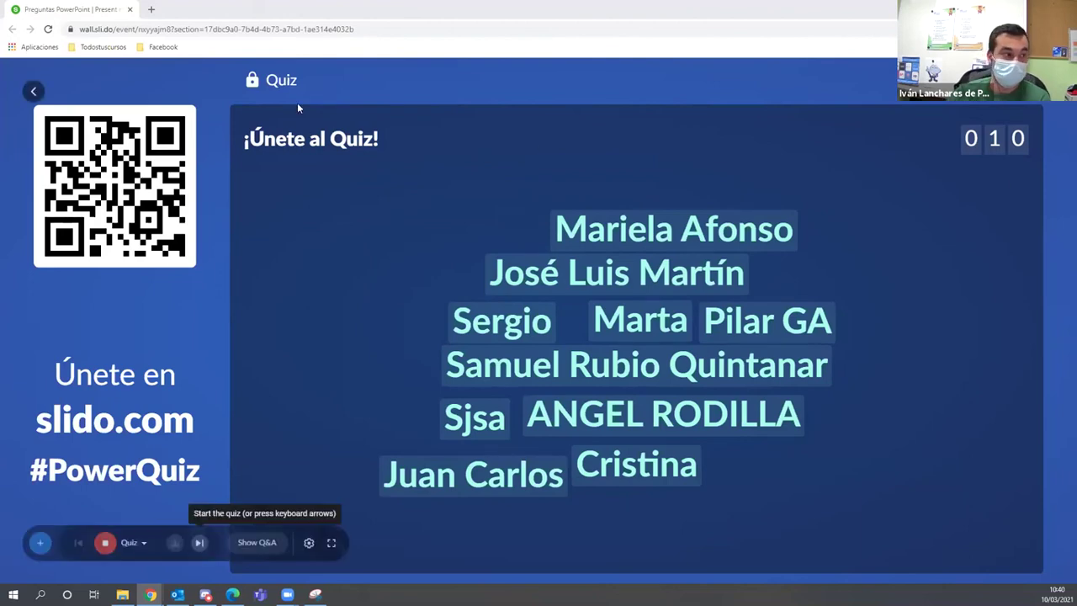
Step: Load todostuscursos.com in a new tab, then return to the Slido #PowerQuiz lobby
key(ctrl+t)
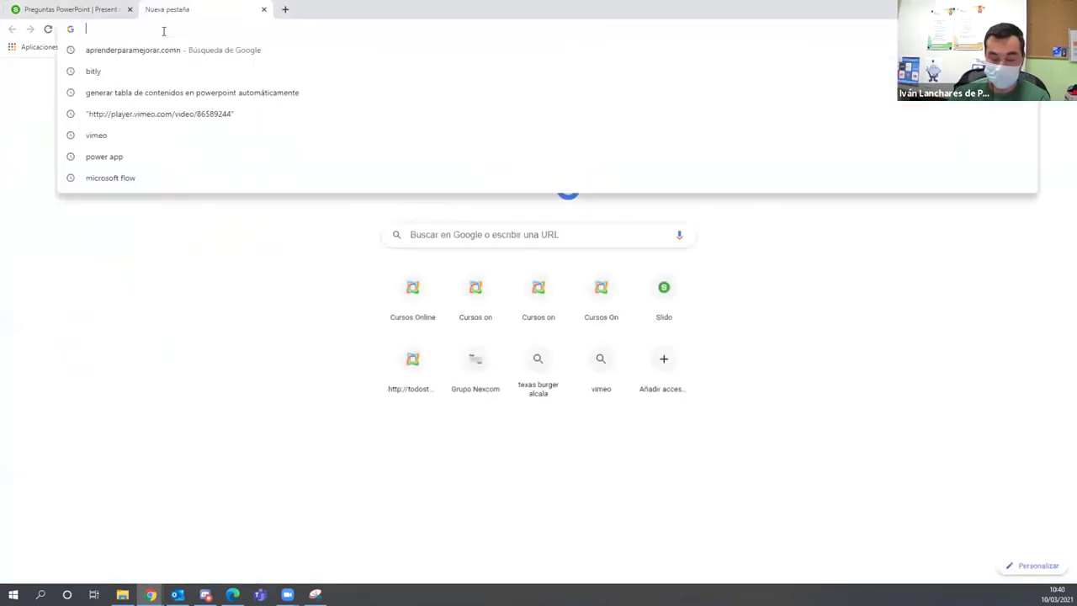
text(todostusc)
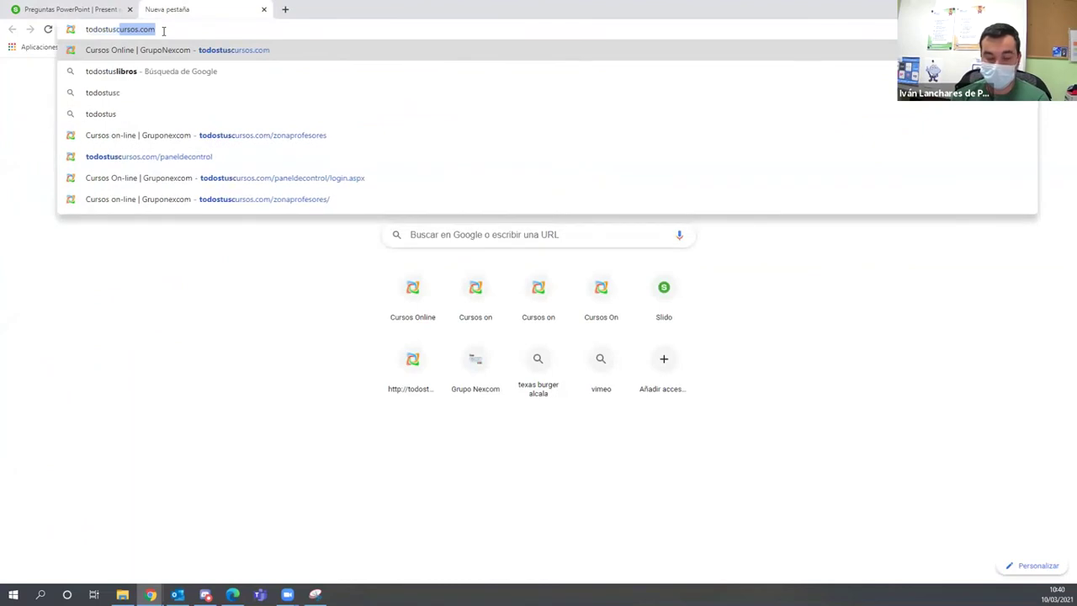
text(urso)
key(Return)
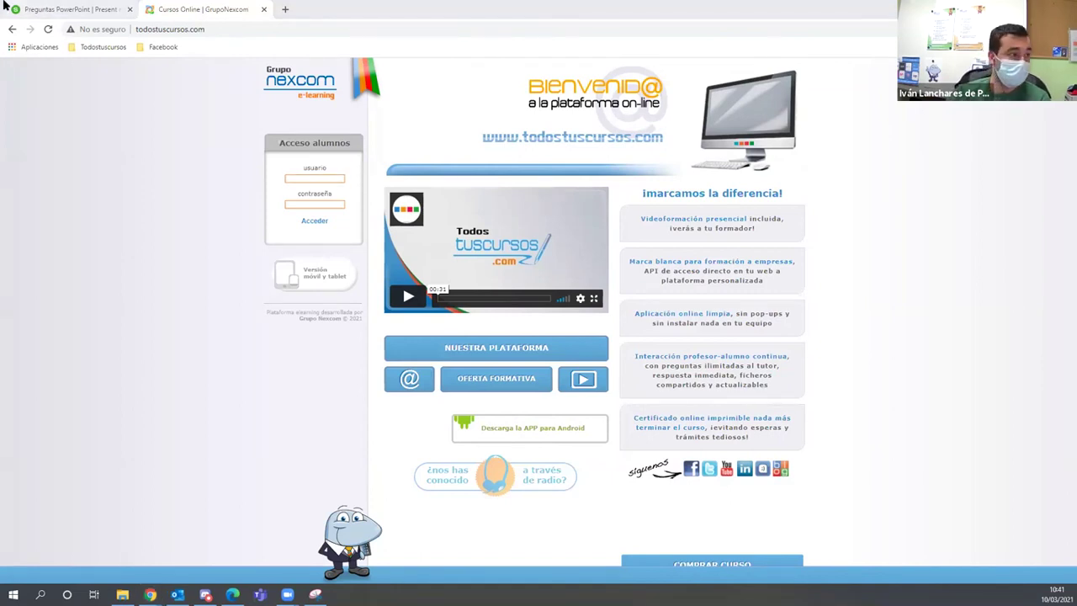
key(ctrl+1)
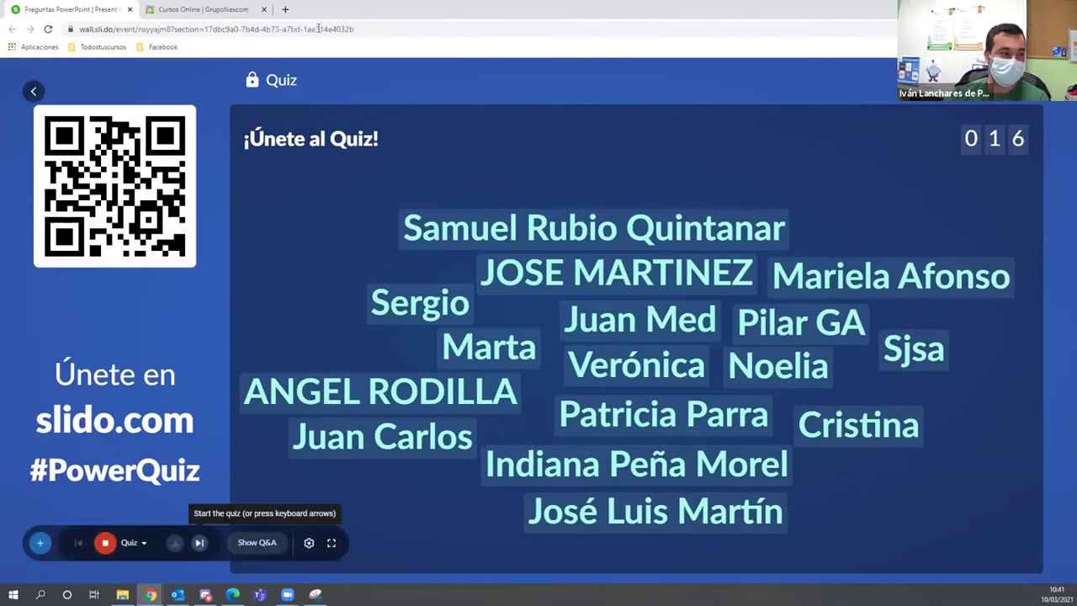
Step: Switch to the Cursos Online | GrupoNexcom tab showing the student login page
key(ctrl+Tab)
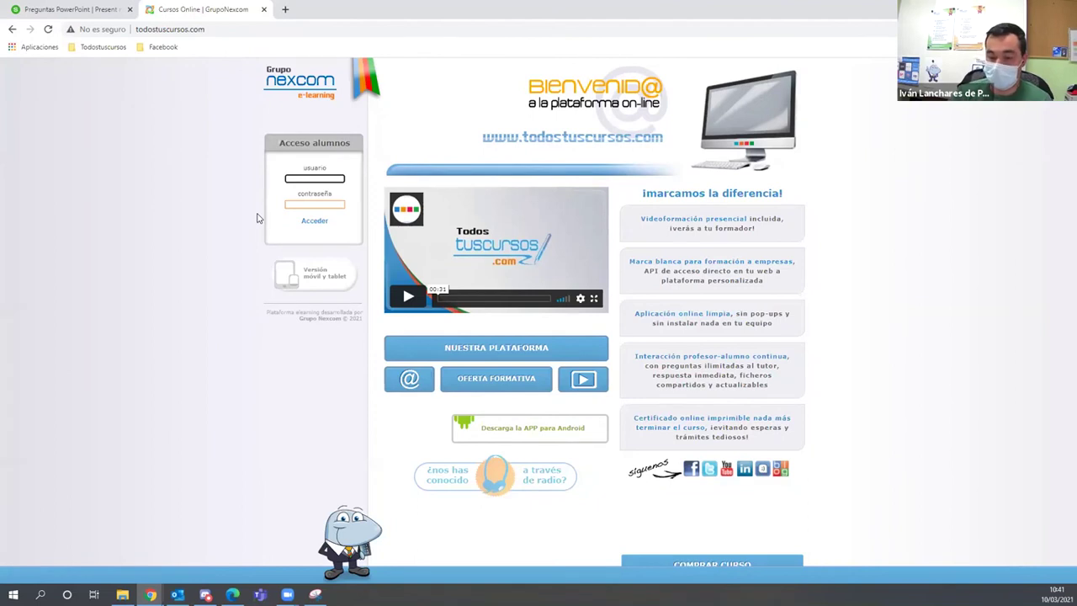
Step: Open aprenderparamejorar.com in a third tab and scroll down to the Cursos destacados course cards
click(286, 9)
click(291, 31)
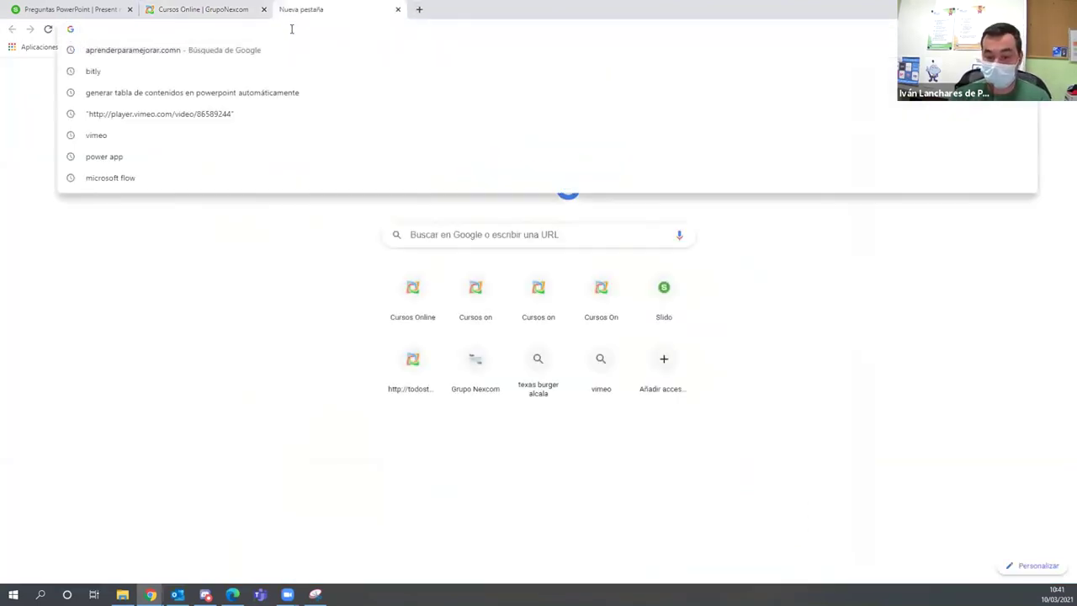
text(aprende)
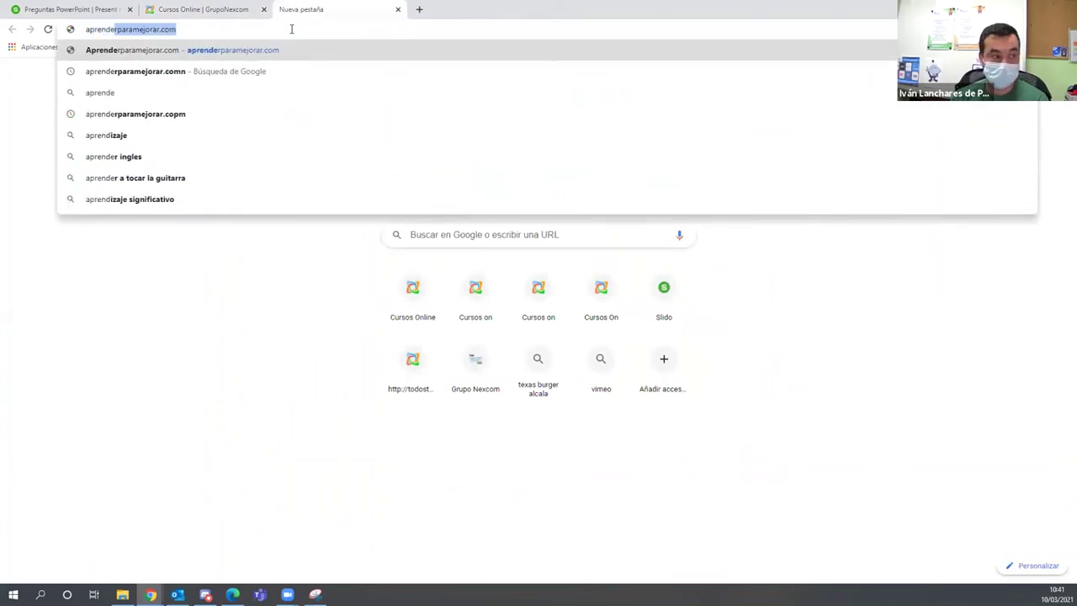
text(rp)
key(Return)
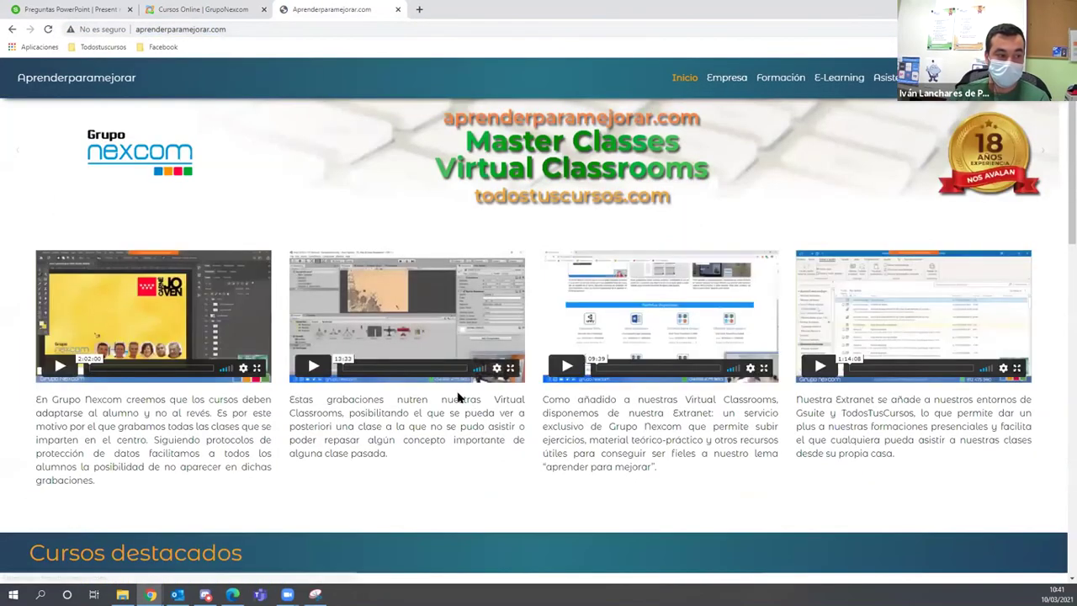
scroll(454, 371, down, 2)
scroll(395, 303, down, 2)
scroll(378, 243, down, 2)
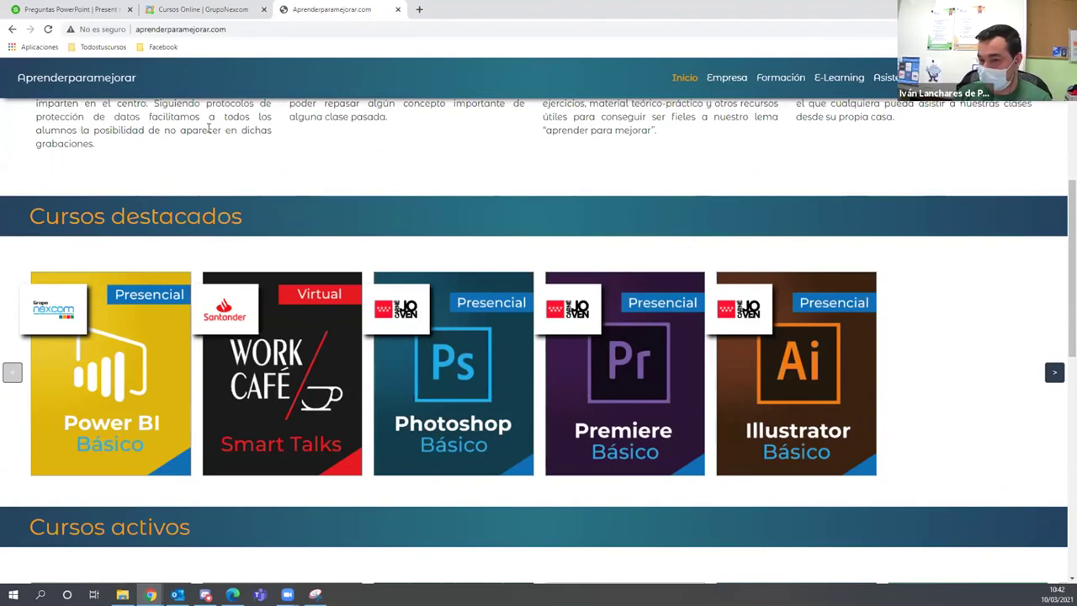
Step: Run the PowerQuiz through all four questions to the final results on Patrón de diapositivas
click(71, 10)
mouse_move(342, 222)
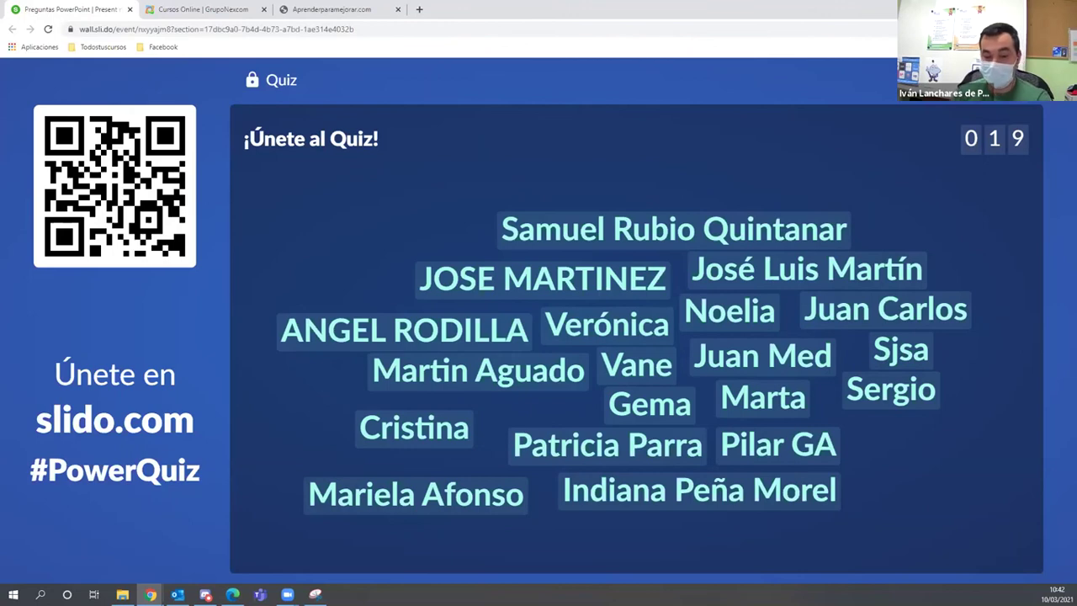
mouse_move(200, 542)
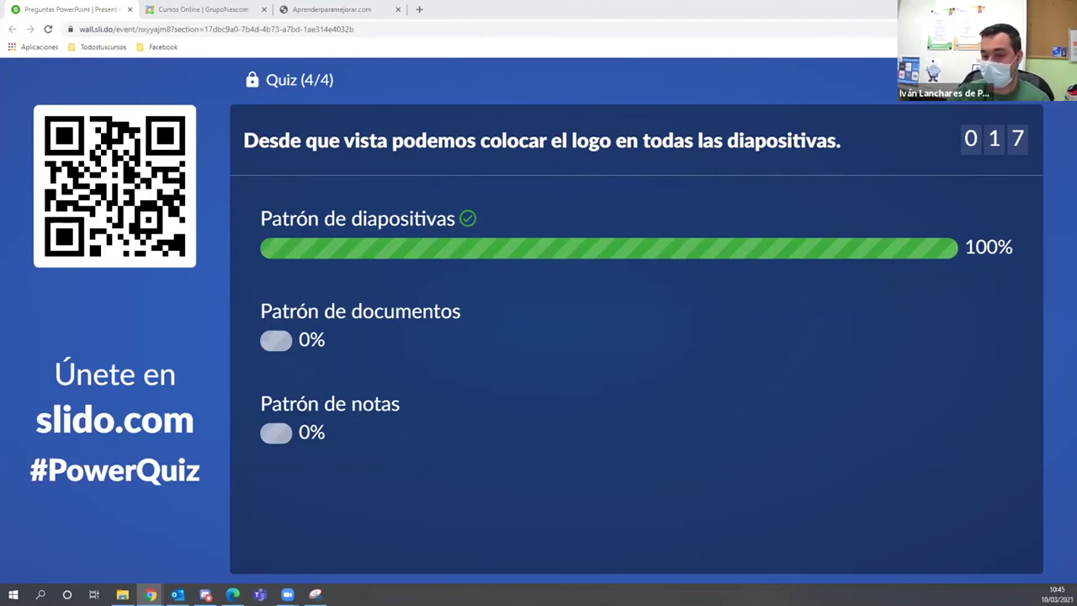
Step: Advance from the question 4 results to the Tabla de posiciones leaderboard
key(Right)
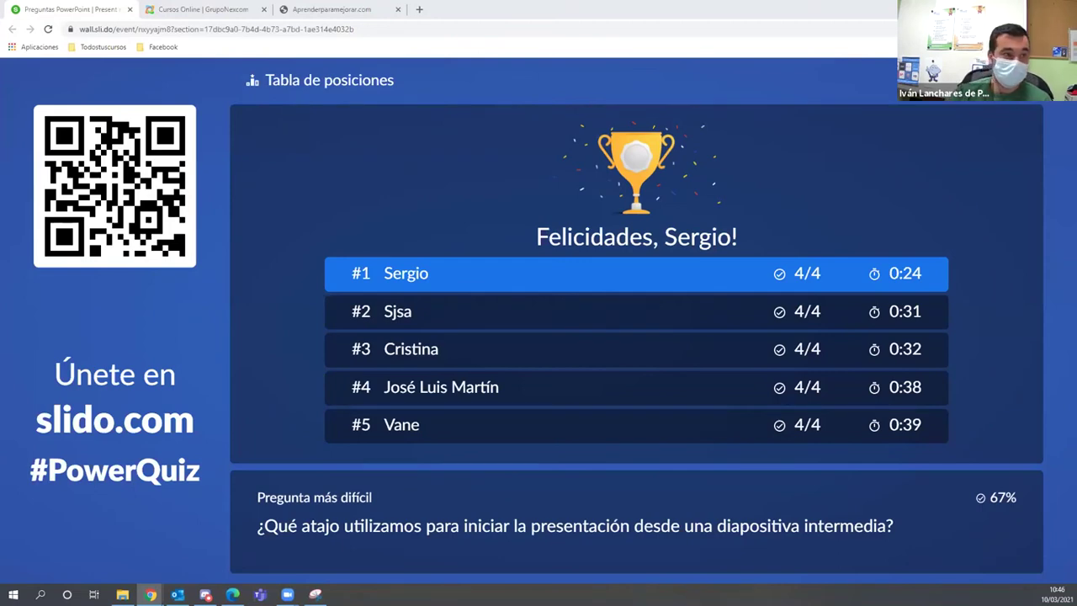
mouse_move(674, 53)
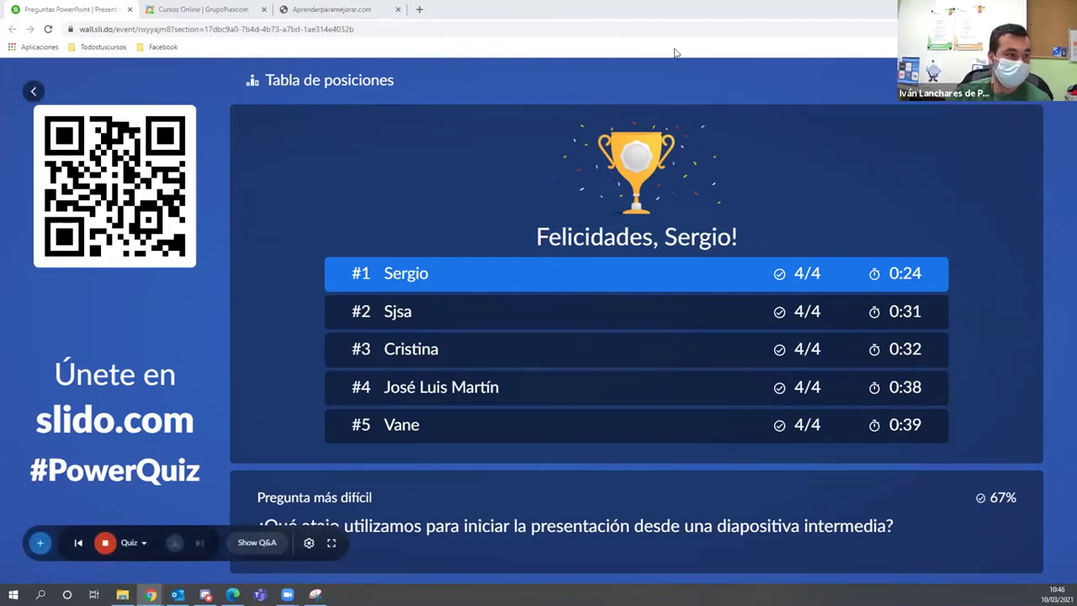